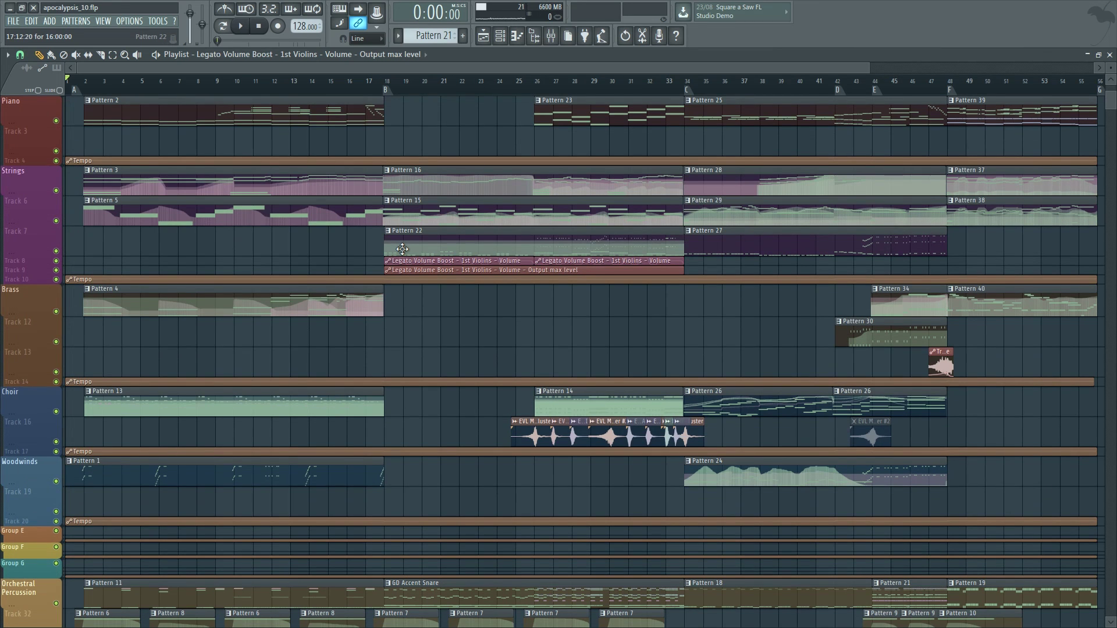
Step: Look through the playlist arrangement from the Piano and Strings tracks down to the Mix automation tracks, checking the mixer briefly
{"action": "key", "text": "F9"}
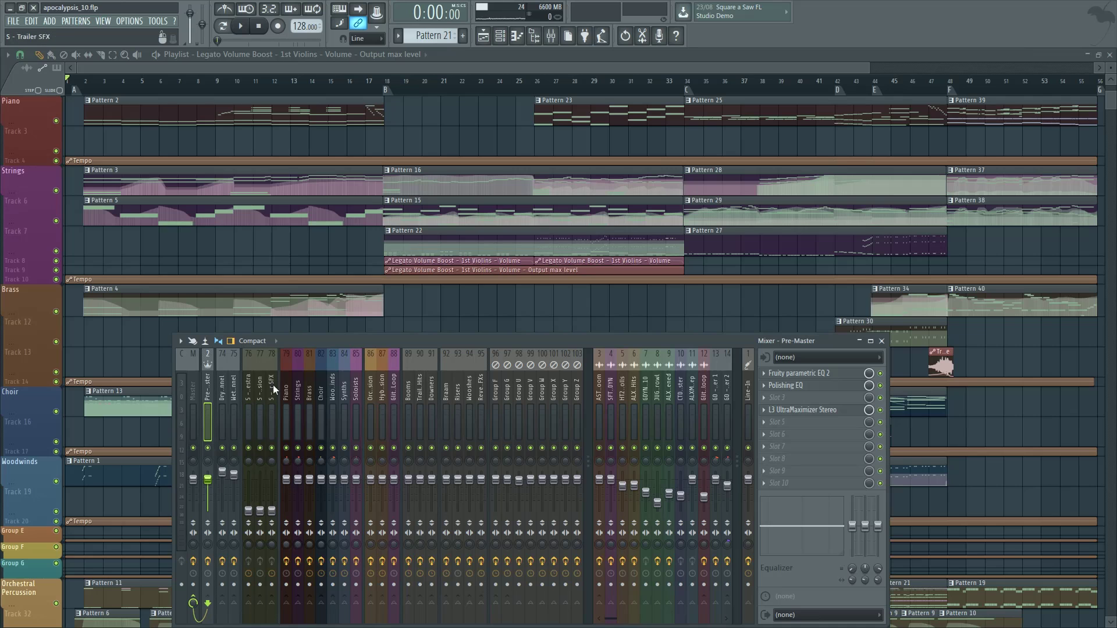
{"action": "key", "text": "F9"}
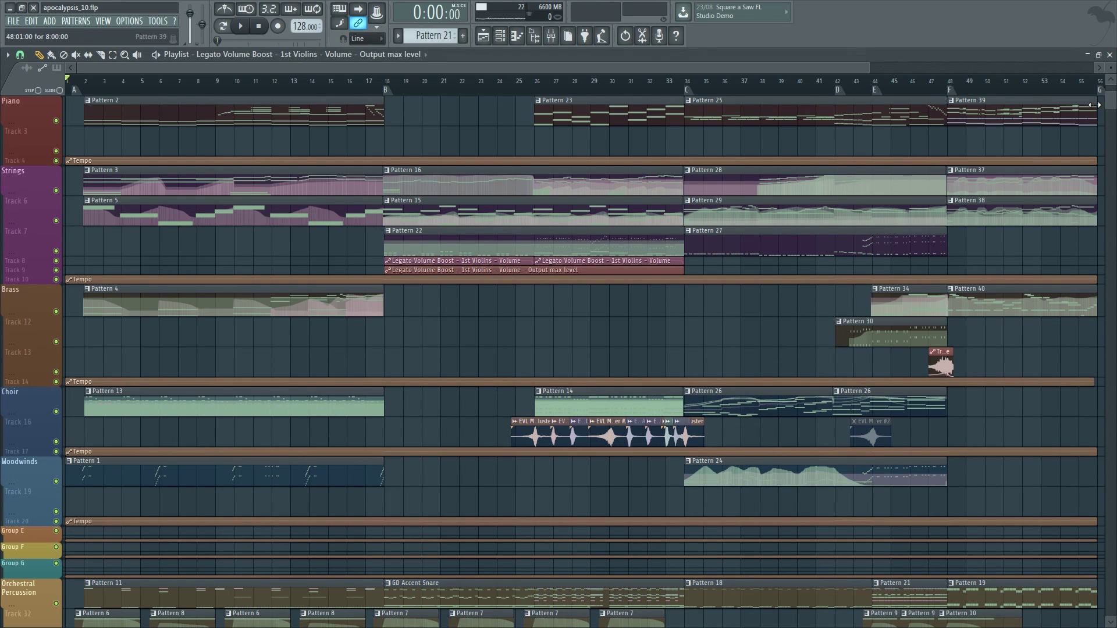
{"action": "left_click_drag", "start_coordinate": [1109, 68], "coordinate": [1110, 67]}
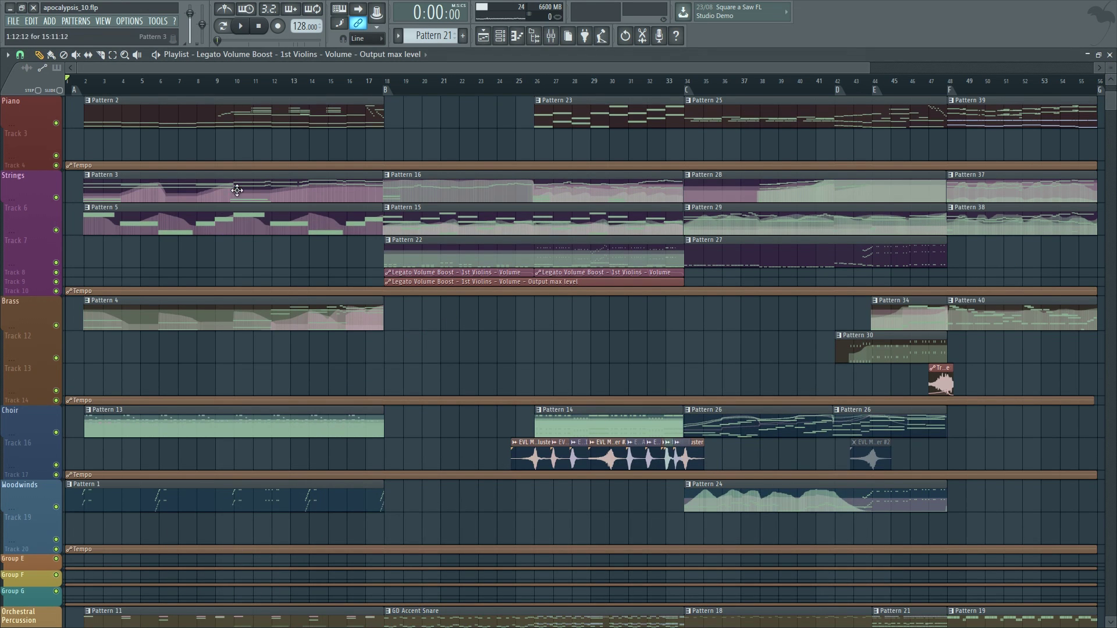
{"action": "scroll", "coordinate": [236, 190], "scroll_direction": "down", "scroll_amount": 15}
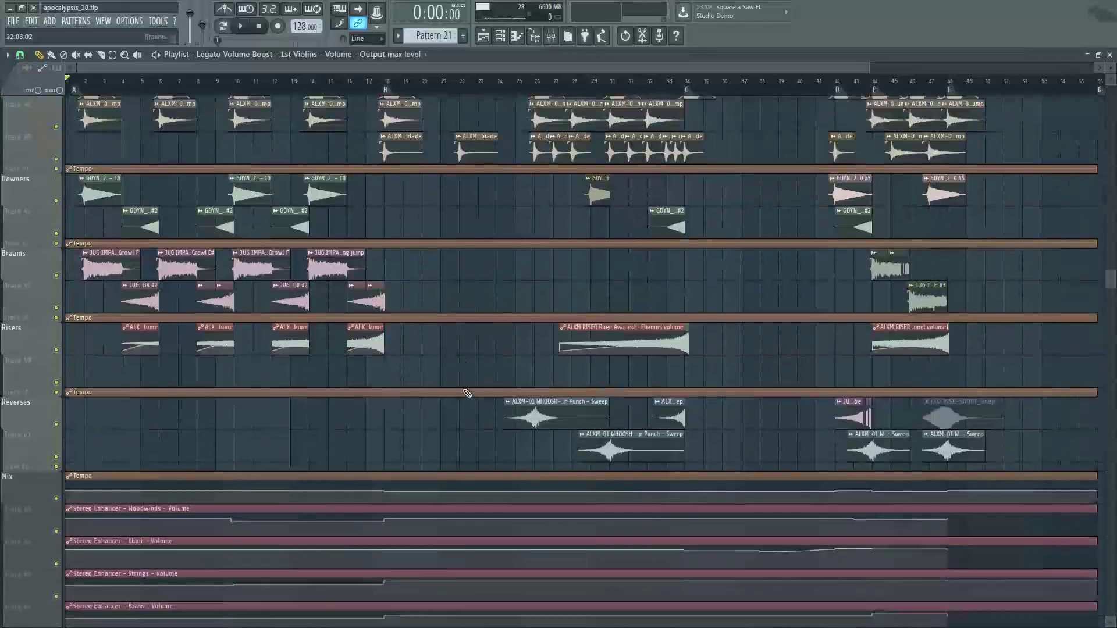
{"action": "scroll", "coordinate": [466, 393], "scroll_direction": "down", "scroll_amount": 8}
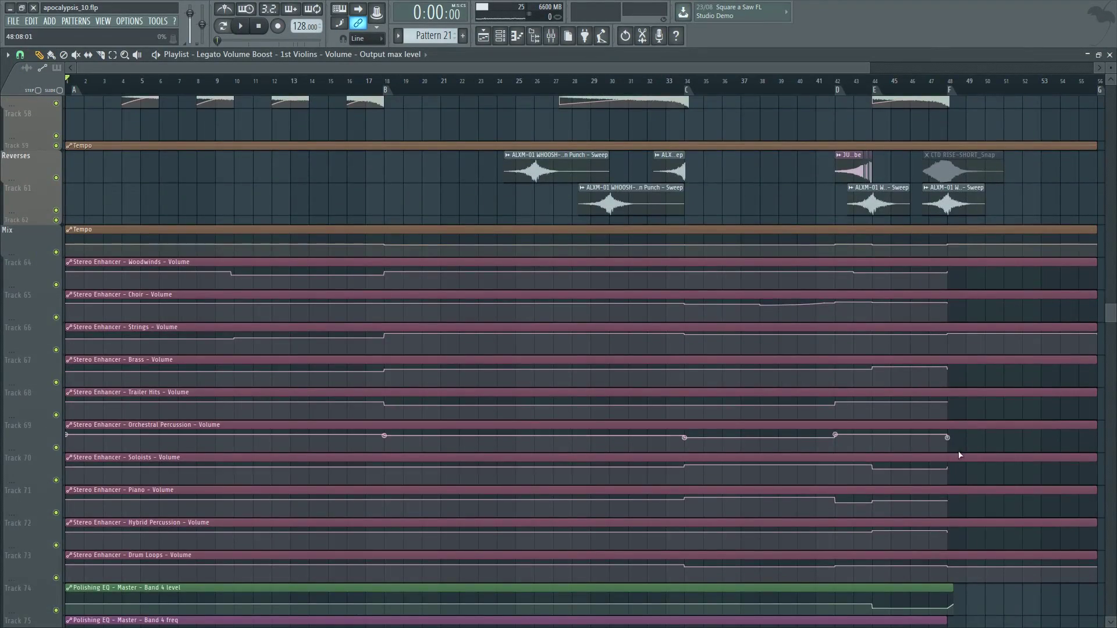
{"action": "scroll", "coordinate": [960, 455], "scroll_direction": "up", "scroll_amount": 20}
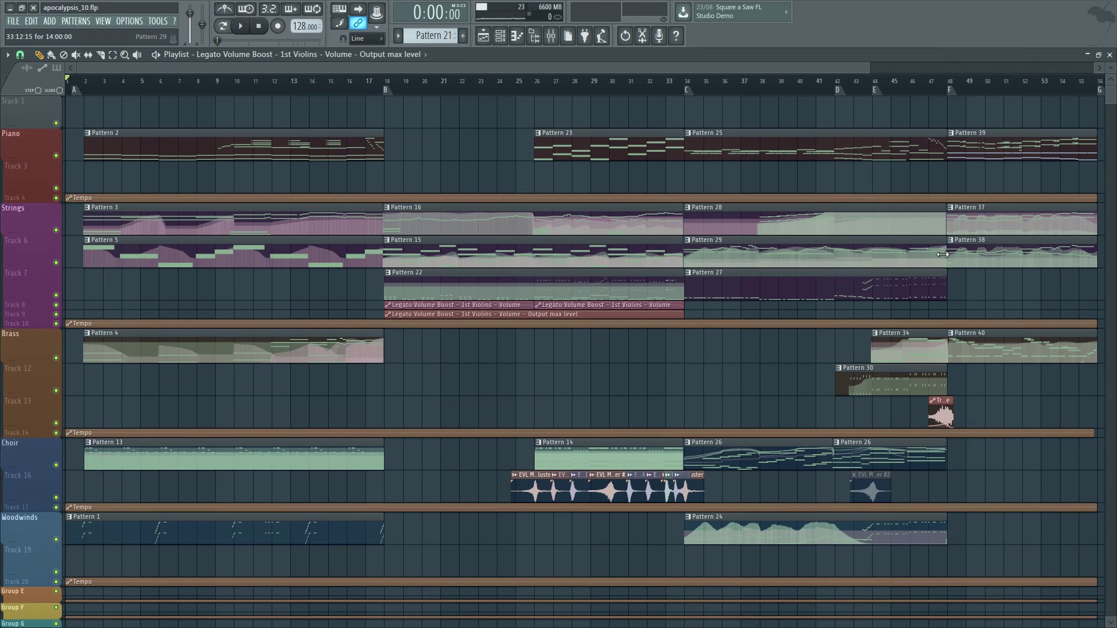
{"action": "scroll", "coordinate": [943, 254], "scroll_direction": "down", "scroll_amount": 1}
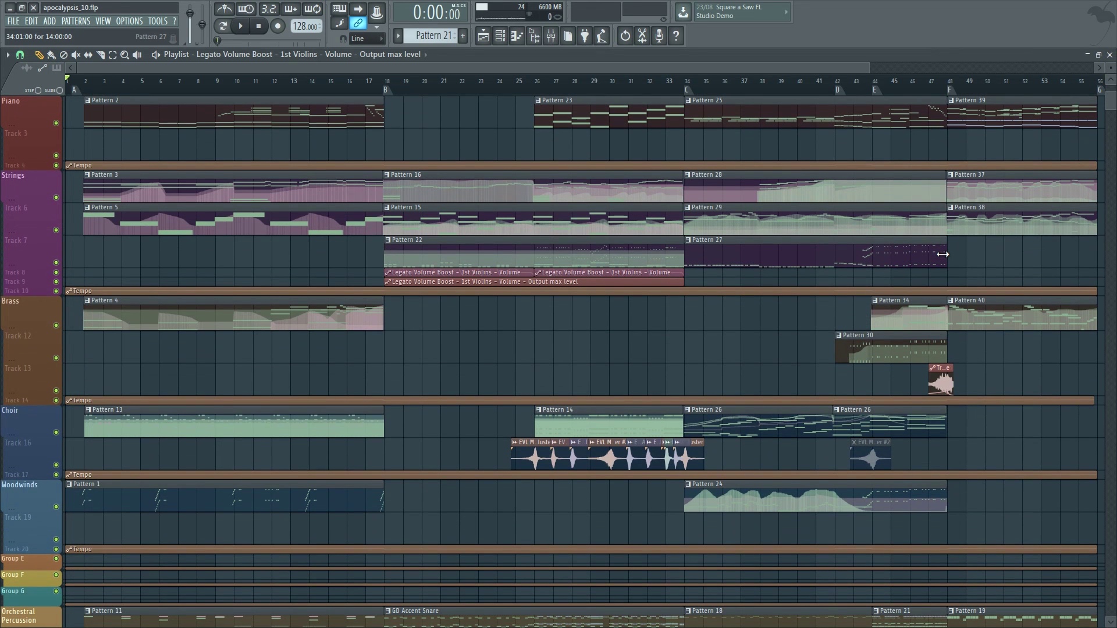
{"action": "scroll", "coordinate": [938, 260], "scroll_direction": "down", "scroll_amount": 1}
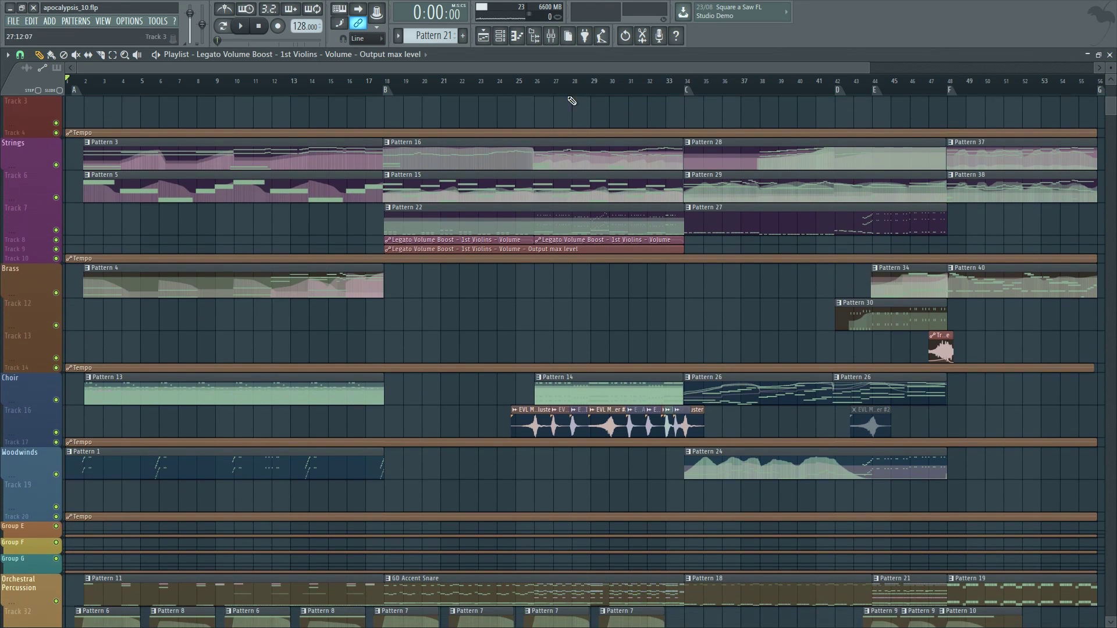
{"action": "scroll", "coordinate": [342, 114], "scroll_direction": "down", "scroll_amount": 2}
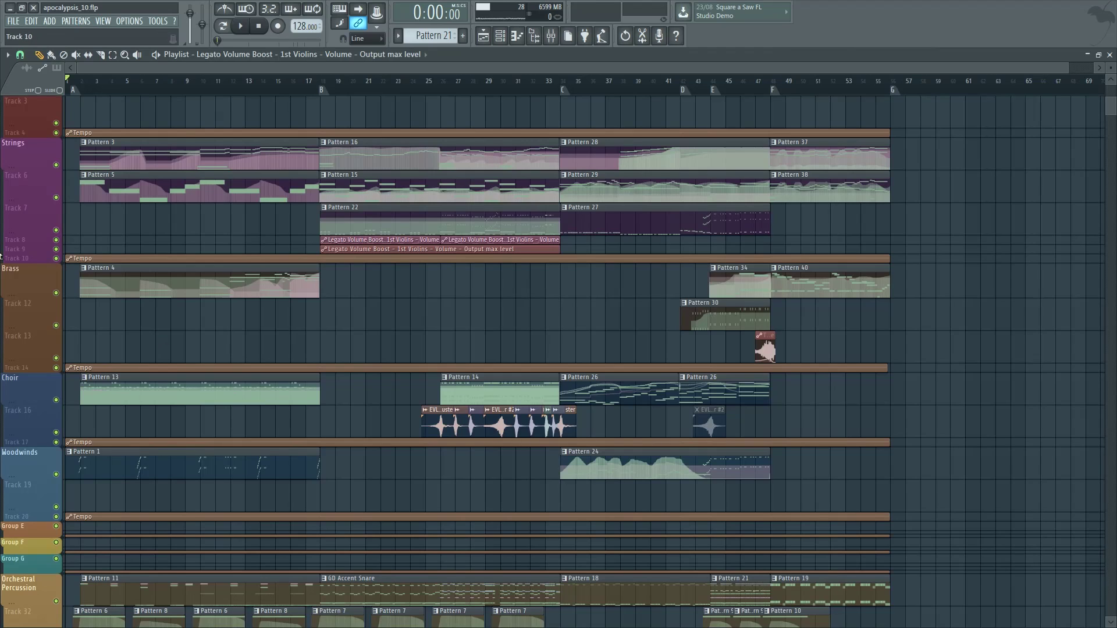
{"action": "scroll", "coordinate": [317, 516], "scroll_direction": "down", "scroll_amount": 3}
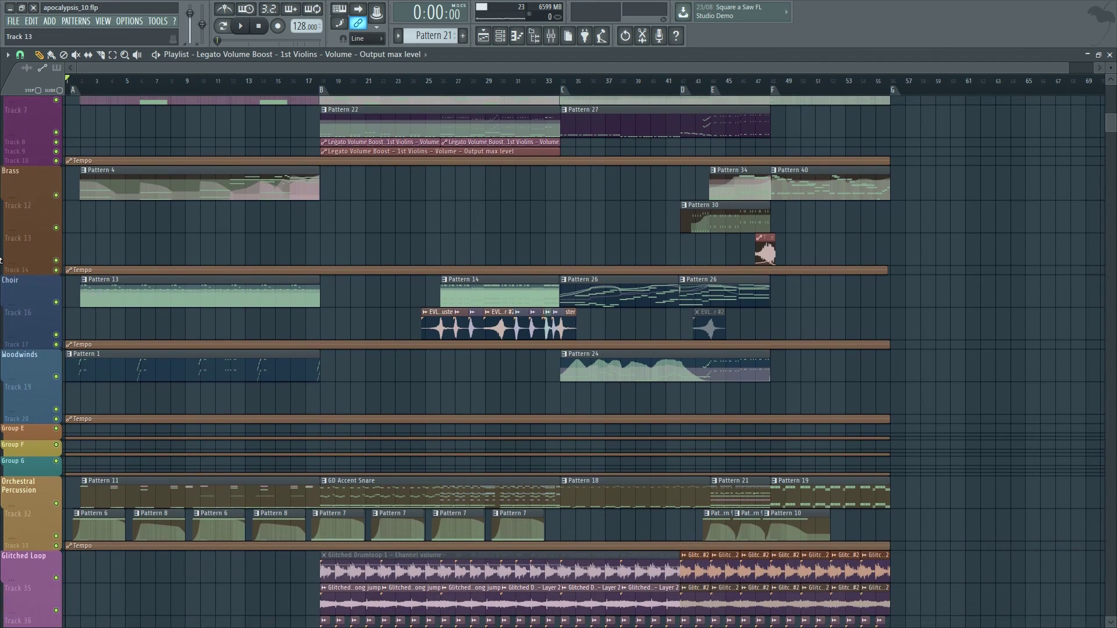
{"action": "scroll", "coordinate": [207, 419], "scroll_direction": "down", "scroll_amount": 7}
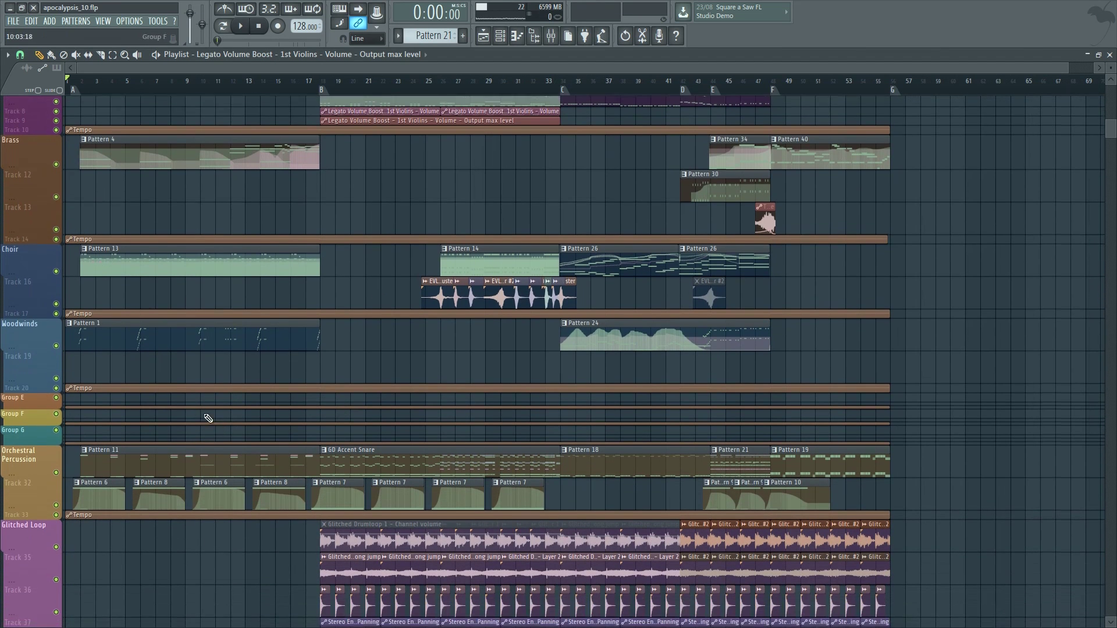
Step: Examine the whole arrangement with compact track heights and compare its track groups with the mixer's colour-coded tracks
{"action": "right_click", "coordinate": [139, 372], "text": "ctrl"}
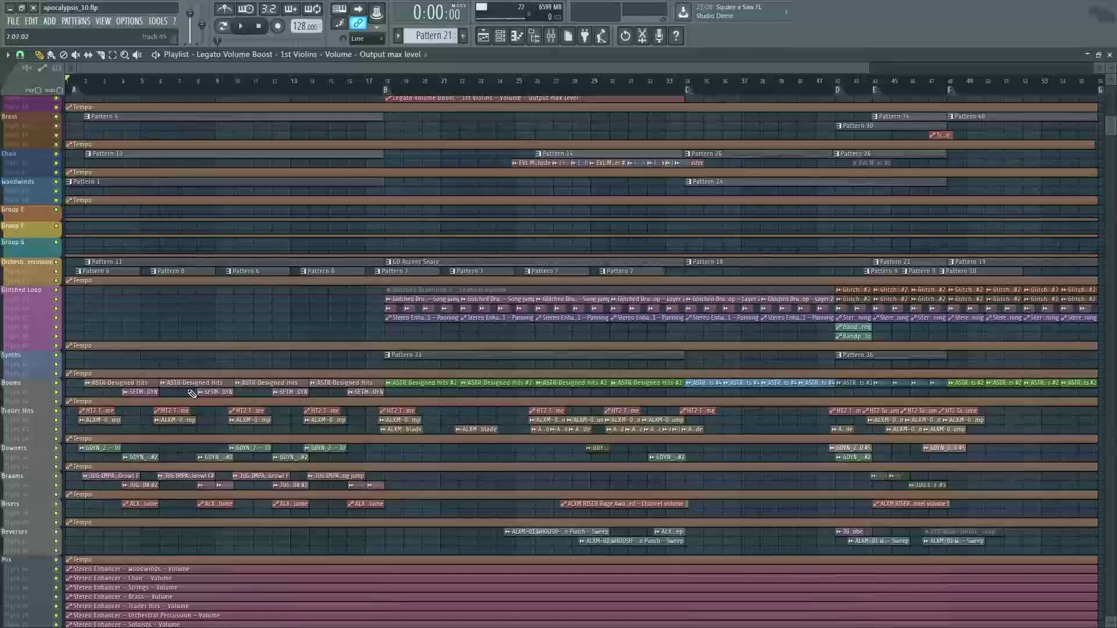
{"action": "key", "text": "F9"}
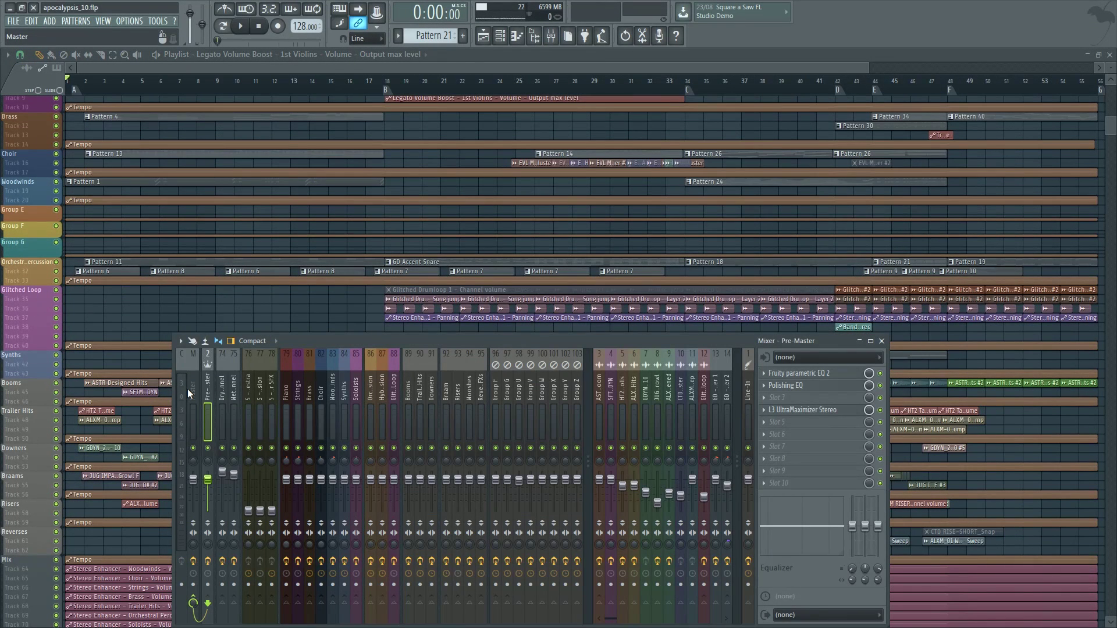
{"action": "key", "text": "F9"}
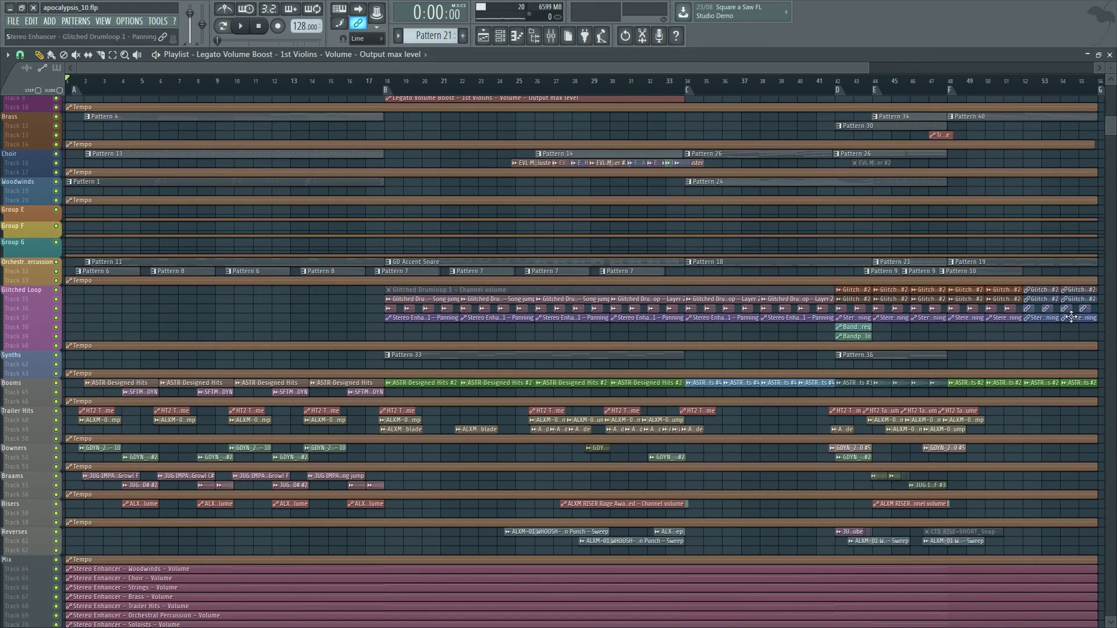
{"action": "scroll", "coordinate": [531, 460], "scroll_direction": "up", "scroll_amount": 4}
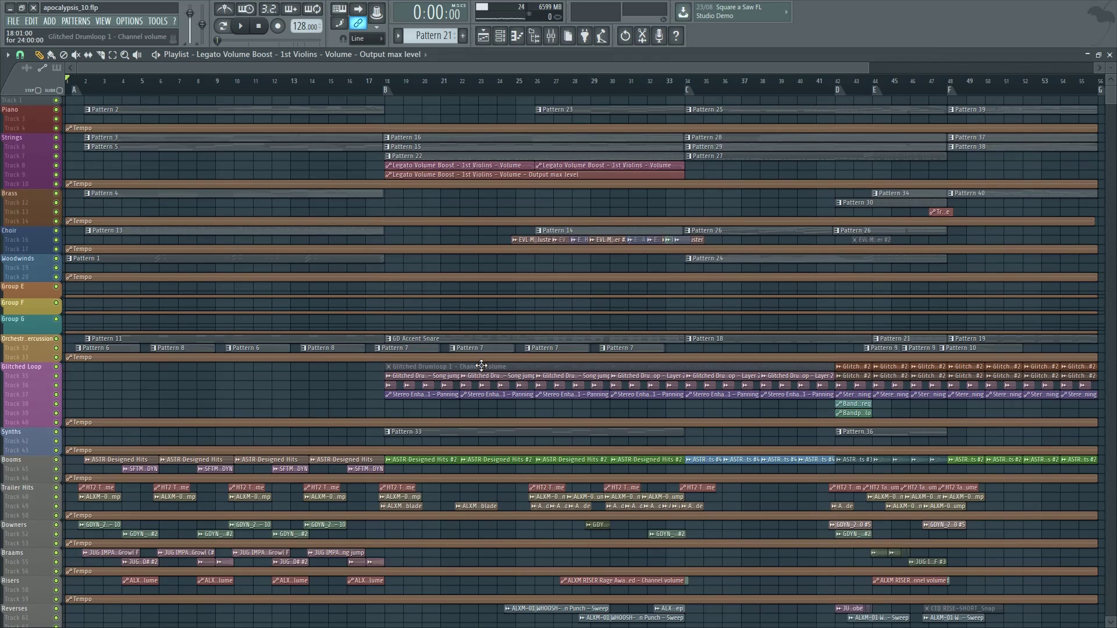
{"action": "scroll", "coordinate": [481, 365], "scroll_direction": "down", "scroll_amount": 1}
{"action": "key", "text": "F9"}
{"action": "key", "text": "F9"}
{"action": "key", "text": "F9"}
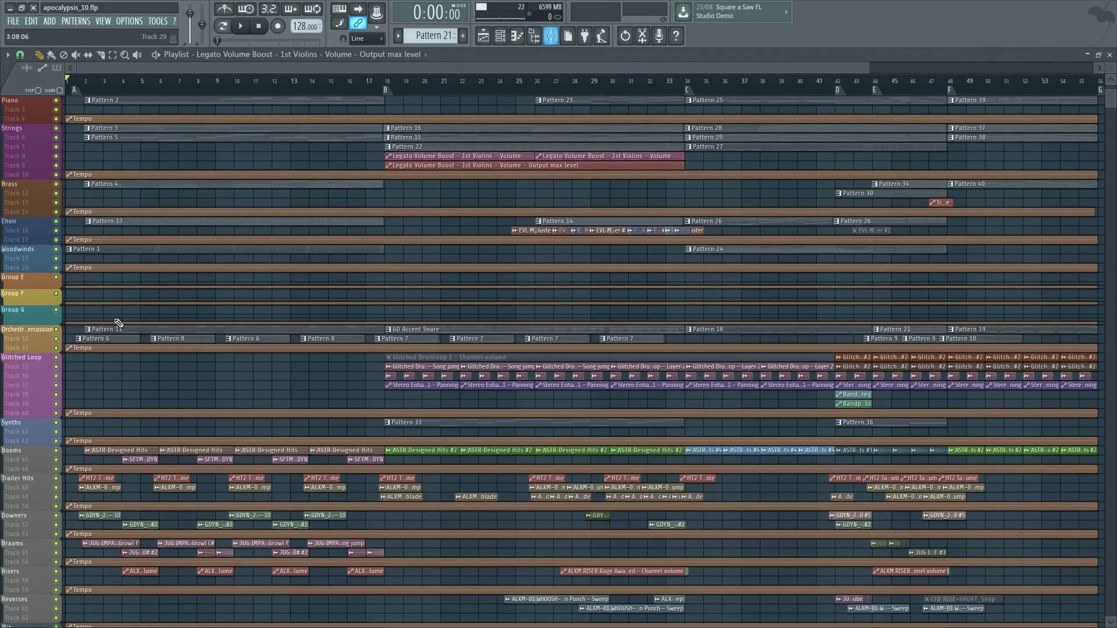
{"action": "key", "text": "F9"}
{"action": "key", "text": "F9"}
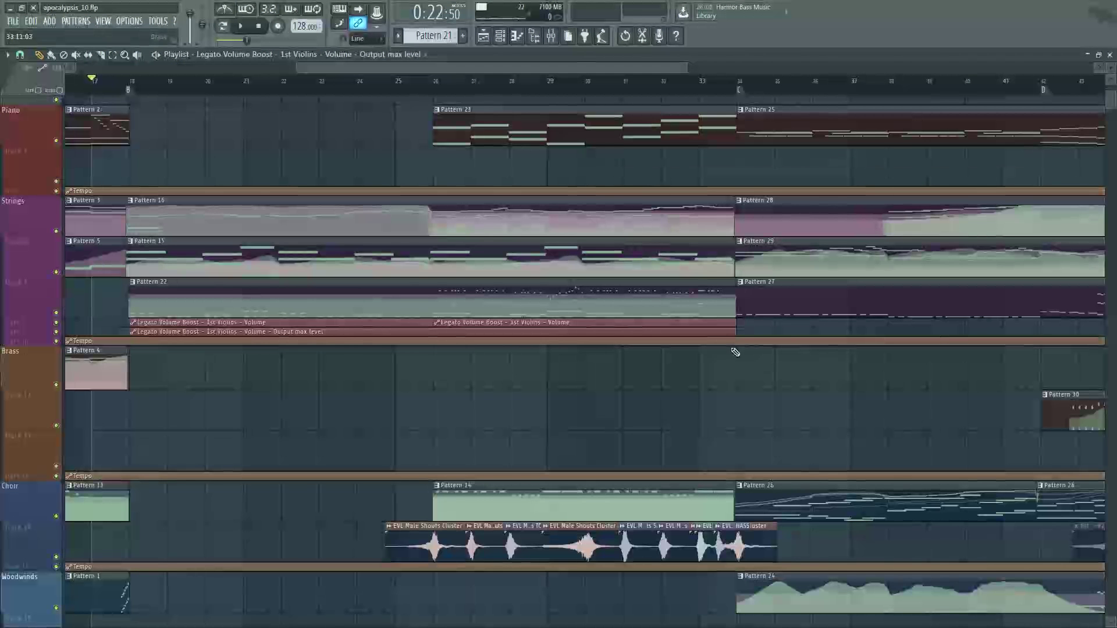
Step: Show the channel rack and open the Soloists Kontakt instance to view its loaded piano instruments
{"action": "scroll", "coordinate": [505, 339], "scroll_direction": "up", "scroll_amount": 2}
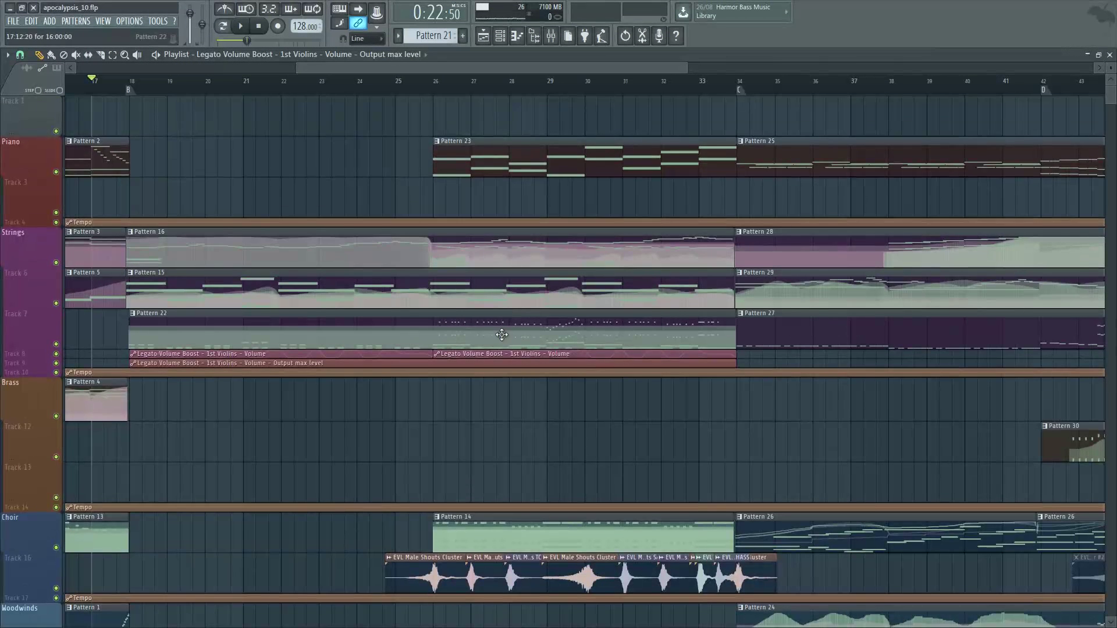
{"action": "key", "text": "F6"}
{"action": "scroll", "coordinate": [245, 207], "scroll_direction": "up", "scroll_amount": 2}
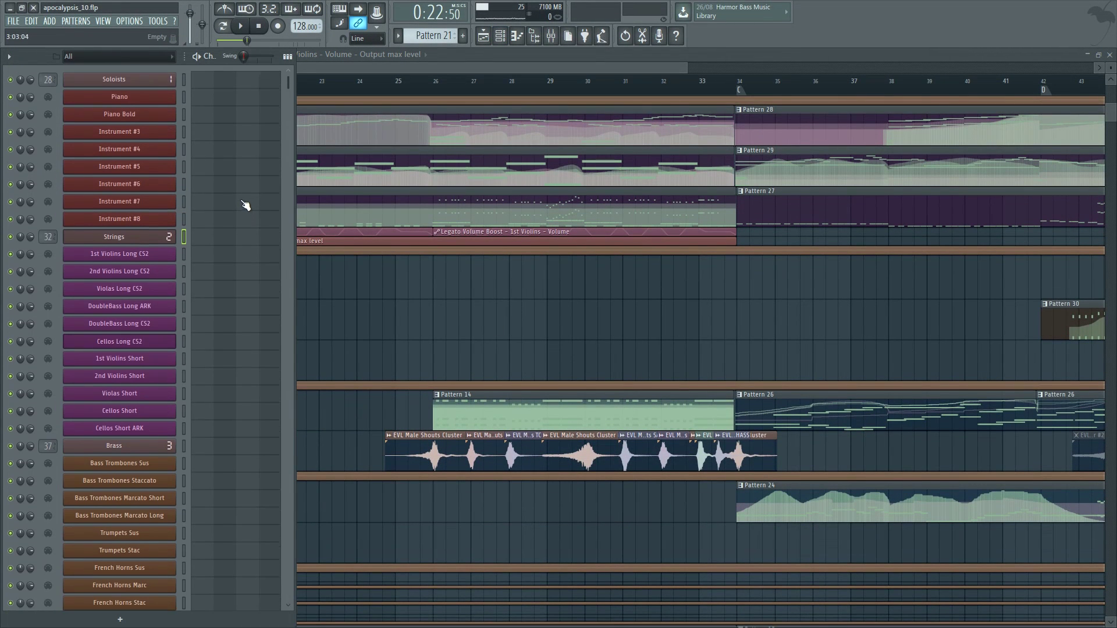
{"action": "left_click", "coordinate": [159, 86]}
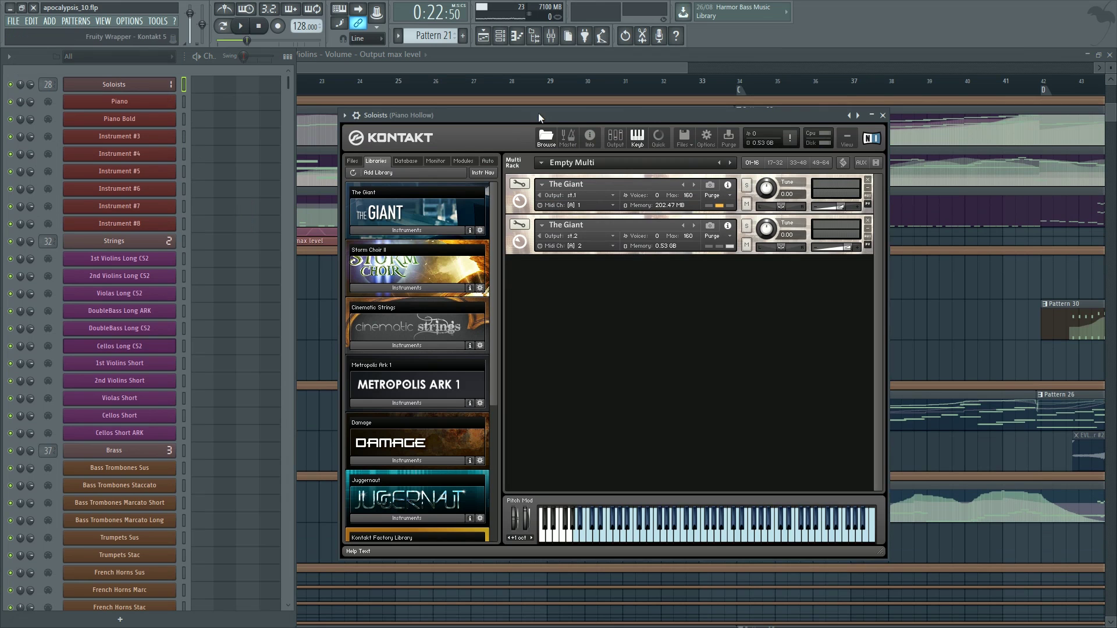
{"action": "mouse_move", "coordinate": [540, 112]}
{"action": "left_mouse_down"}
{"action": "mouse_move", "coordinate": [499, 77]}
{"action": "mouse_move", "coordinate": [570, 70]}
{"action": "mouse_move", "coordinate": [496, 173]}
{"action": "mouse_move", "coordinate": [595, 111]}
{"action": "mouse_move", "coordinate": [472, 174]}
{"action": "mouse_move", "coordinate": [563, 155]}
{"action": "mouse_move", "coordinate": [543, 105]}
{"action": "left_mouse_up"}
Step: Open the Brass Kontakt instance to view its loaded instruments, and browse the channel groups below Brass
{"action": "scroll", "coordinate": [269, 319], "scroll_direction": "down", "scroll_amount": 4}
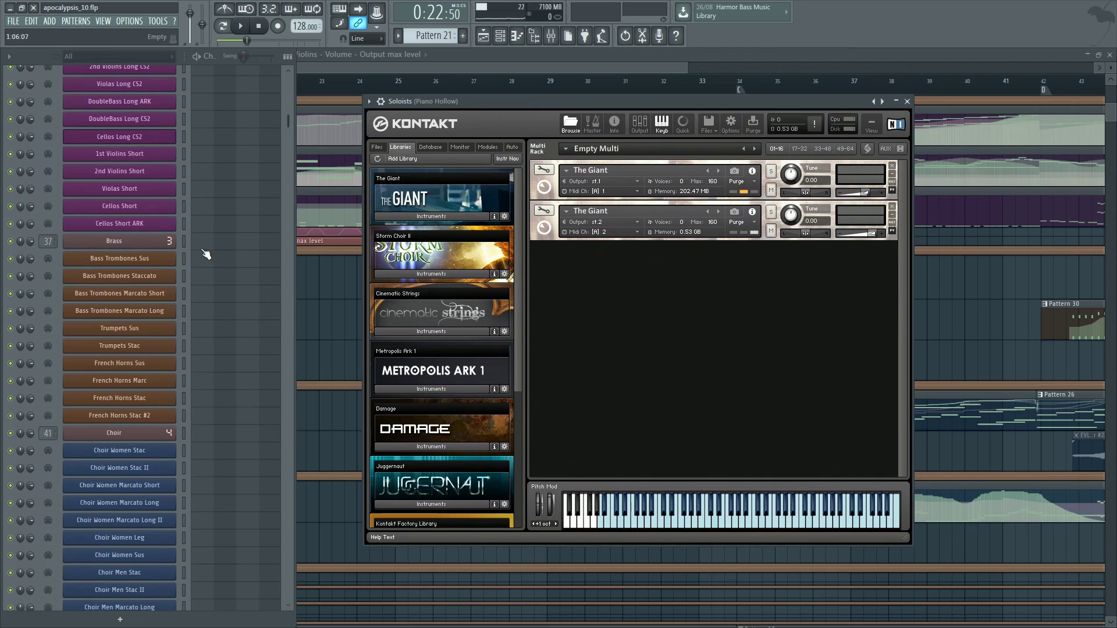
{"action": "left_click", "coordinate": [131, 244]}
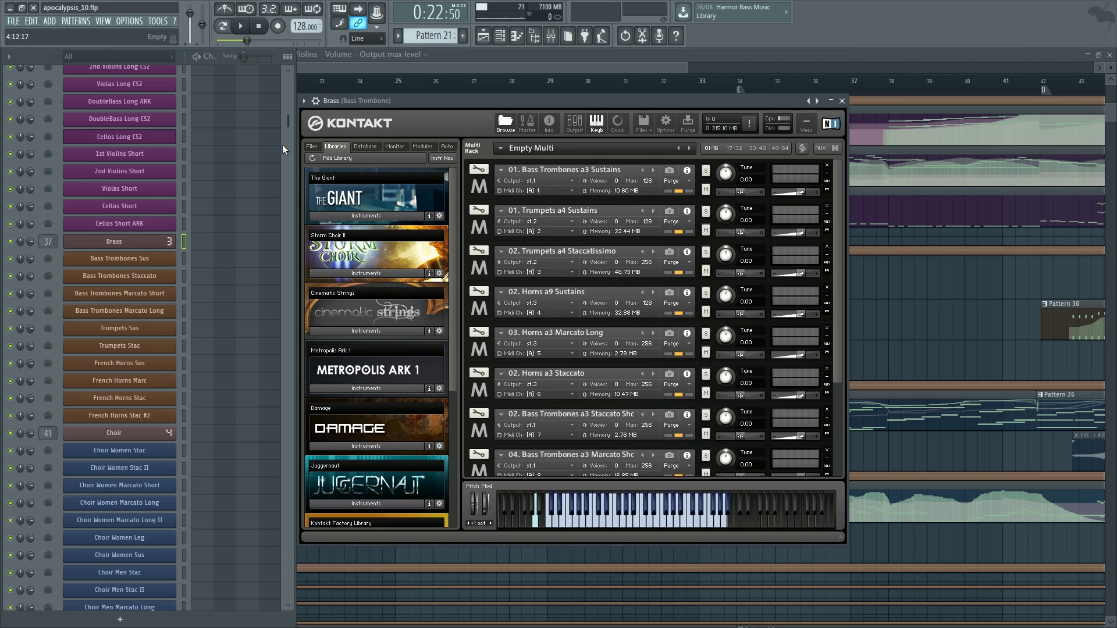
{"action": "left_click_drag", "start_coordinate": [284, 159], "coordinate": [273, 235]}
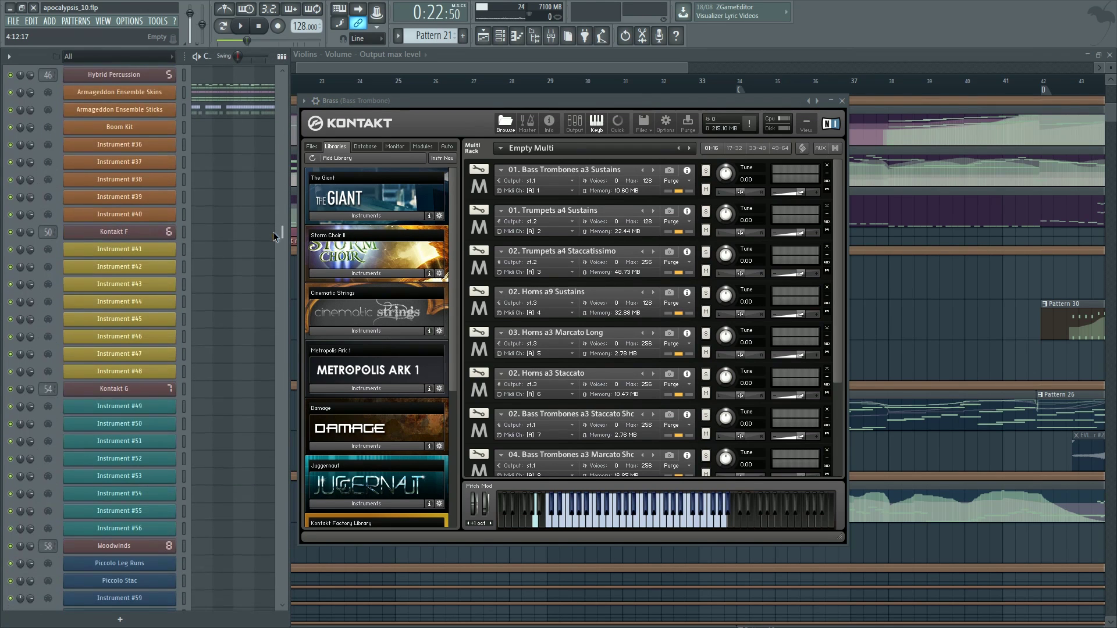
{"action": "left_click_drag", "start_coordinate": [392, 105], "coordinate": [454, 122]}
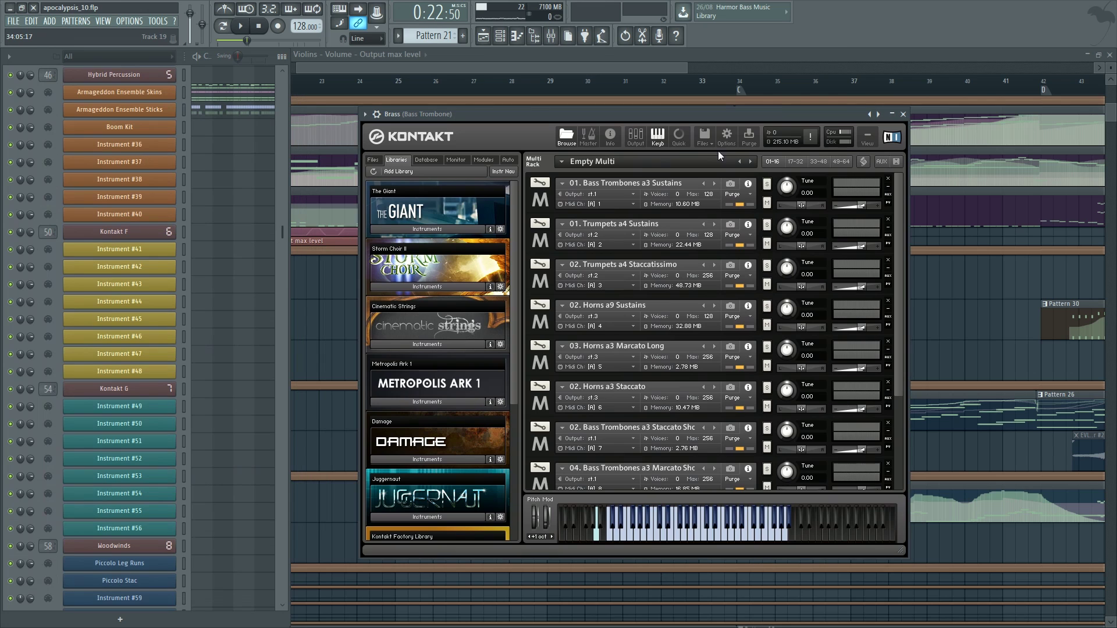
{"action": "mouse_move", "coordinate": [900, 187]}
{"action": "left_mouse_down"}
{"action": "mouse_move", "coordinate": [900, 274]}
{"action": "mouse_move", "coordinate": [905, 183]}
{"action": "left_mouse_up"}
{"action": "mouse_move", "coordinate": [475, 111]}
{"action": "left_mouse_down"}
{"action": "mouse_move", "coordinate": [527, 114]}
{"action": "mouse_move", "coordinate": [459, 117]}
{"action": "left_mouse_up"}
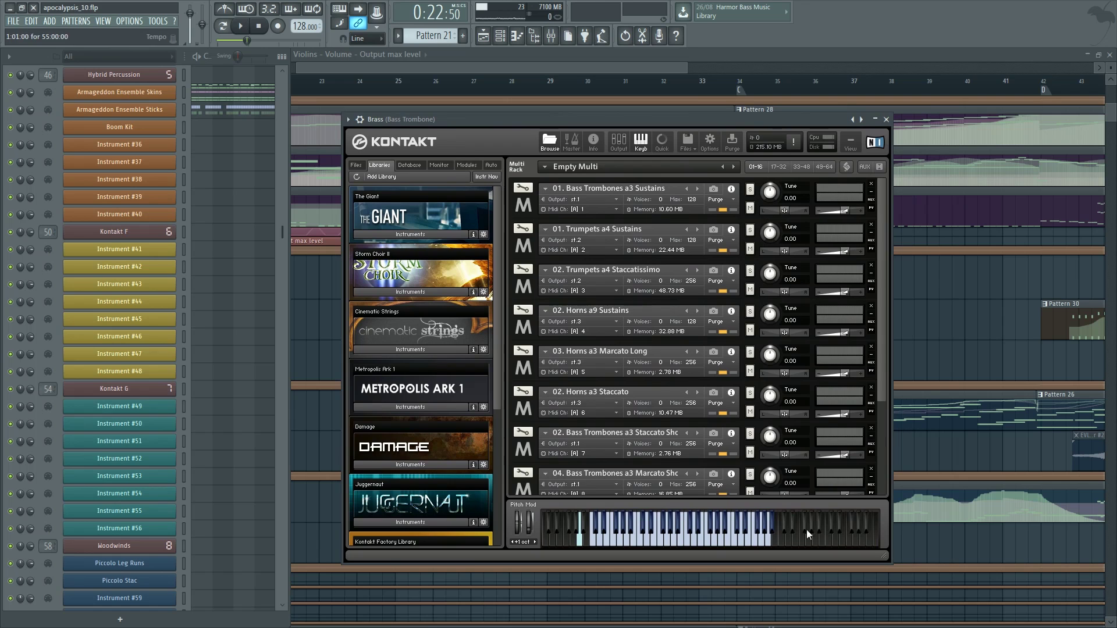
Step: Filter the channel rack to the Strings group and close the Brass Kontakt window
{"action": "scroll", "coordinate": [229, 270], "scroll_direction": "up", "scroll_amount": 6}
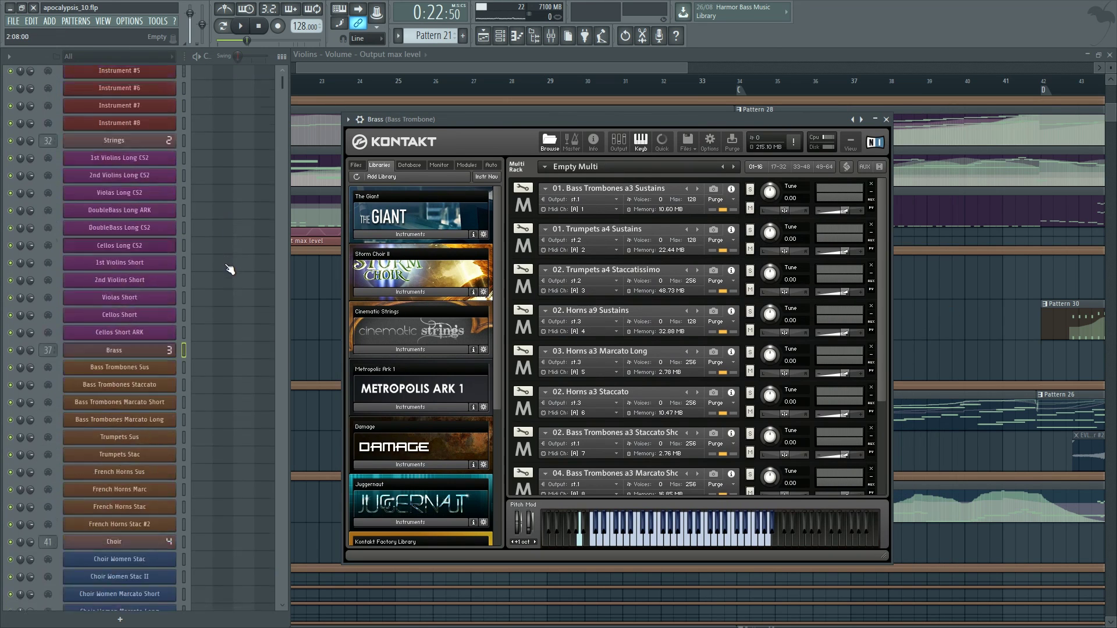
{"action": "left_click", "coordinate": [105, 57]}
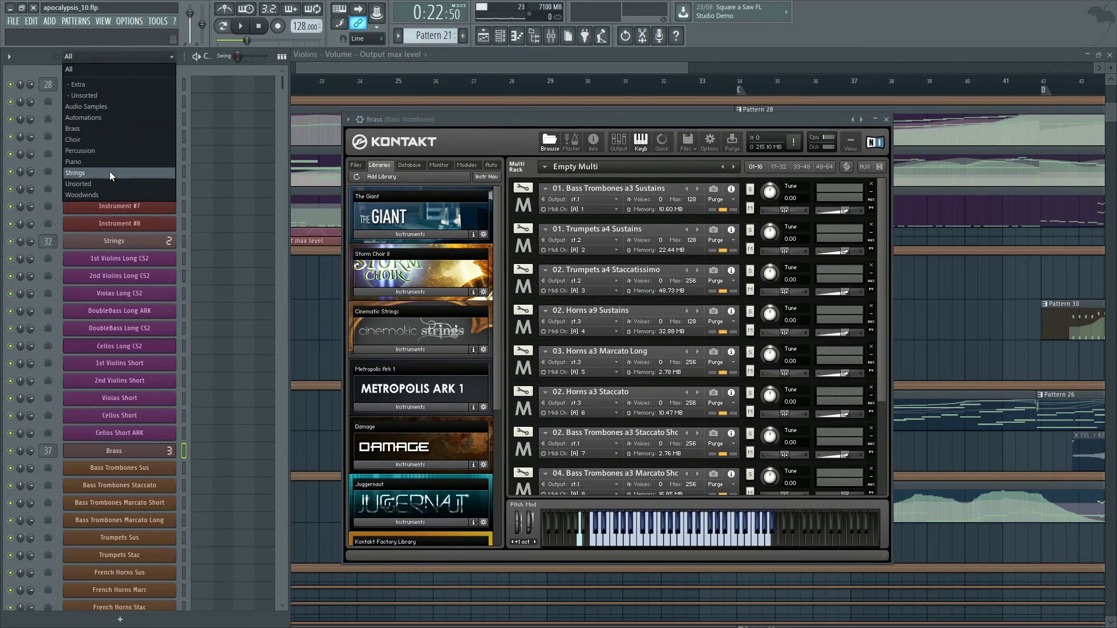
{"action": "left_click", "coordinate": [110, 174]}
{"action": "left_click", "coordinate": [887, 120]}
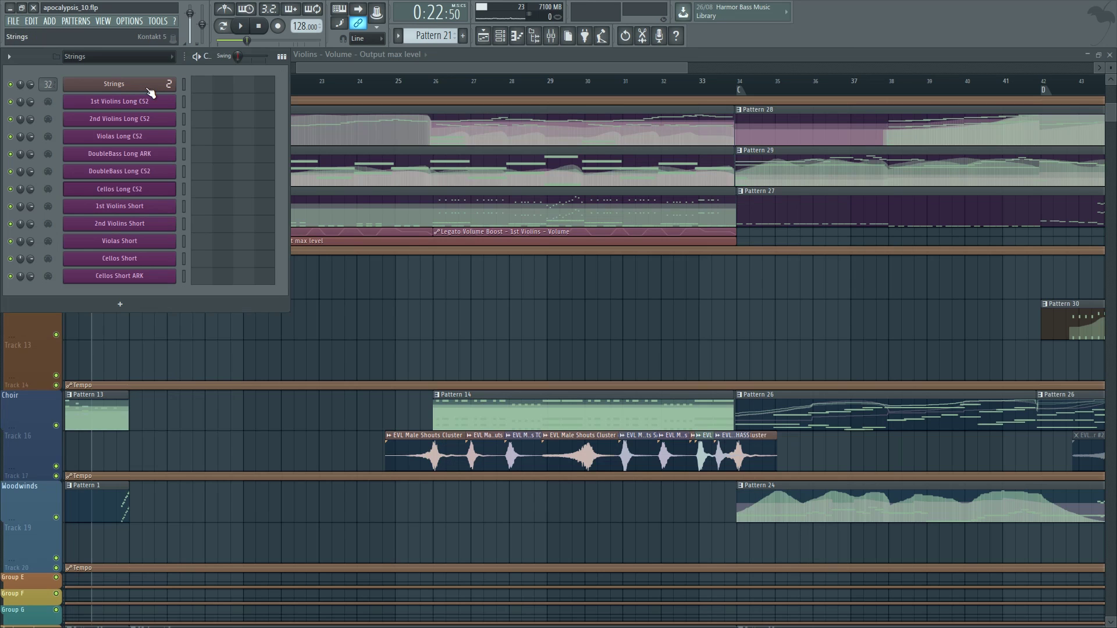
Step: Open the Strings Kontakt instance and set the channel rack filter back to All
{"action": "left_click", "coordinate": [144, 118]}
{"action": "left_click", "coordinate": [545, 192]}
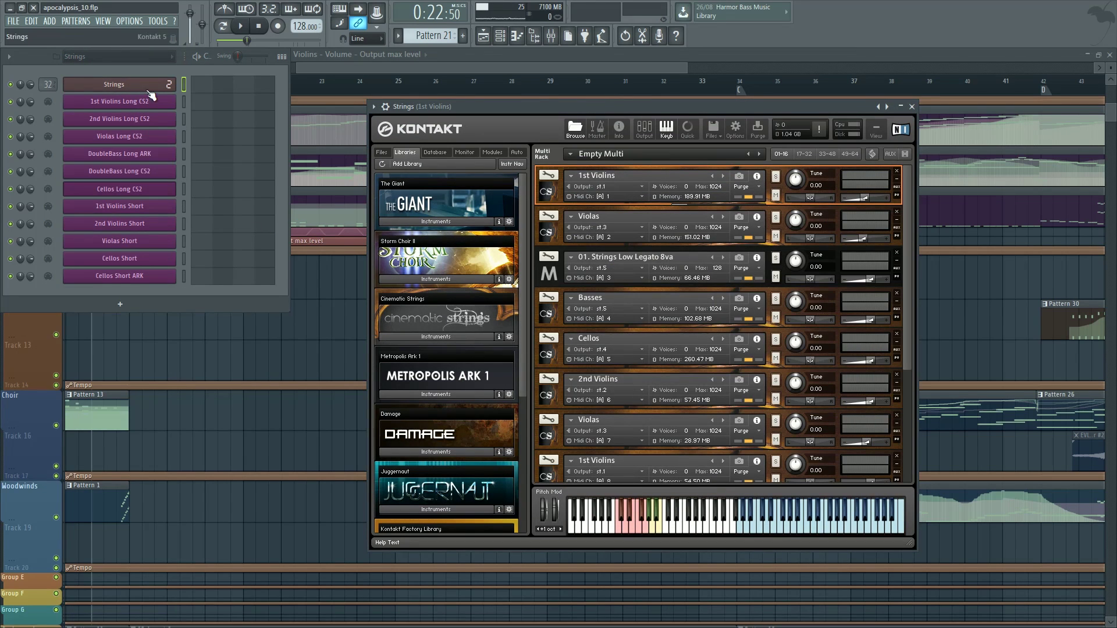
{"action": "left_click", "coordinate": [120, 57]}
{"action": "left_click", "coordinate": [131, 69]}
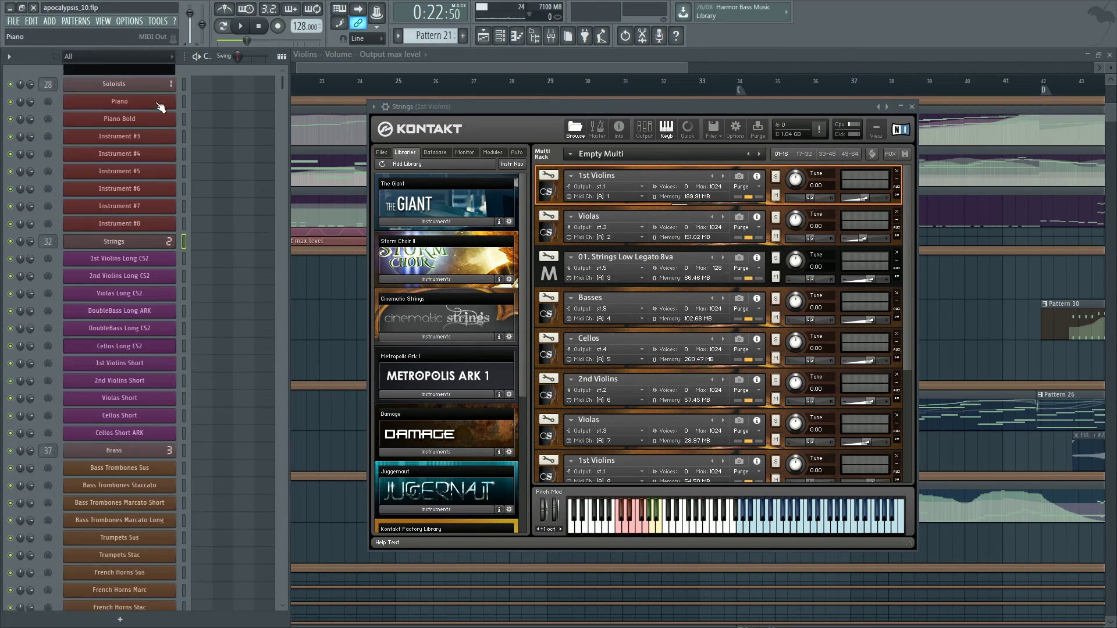
Step: Look through the channel rack's Kontakt groups and their instrument channels, from Soloists down to Extension L
{"action": "scroll", "coordinate": [155, 274], "scroll_direction": "down", "scroll_amount": 15}
{"action": "scroll", "coordinate": [174, 361], "scroll_direction": "down", "scroll_amount": 4}
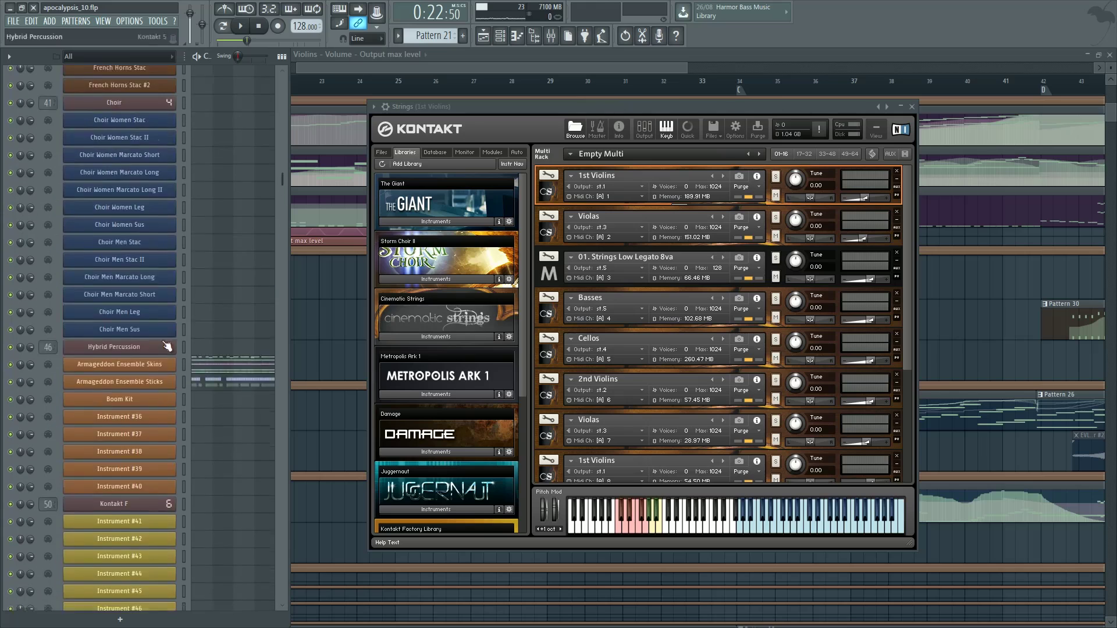
{"action": "scroll", "coordinate": [178, 335], "scroll_direction": "up", "scroll_amount": 10}
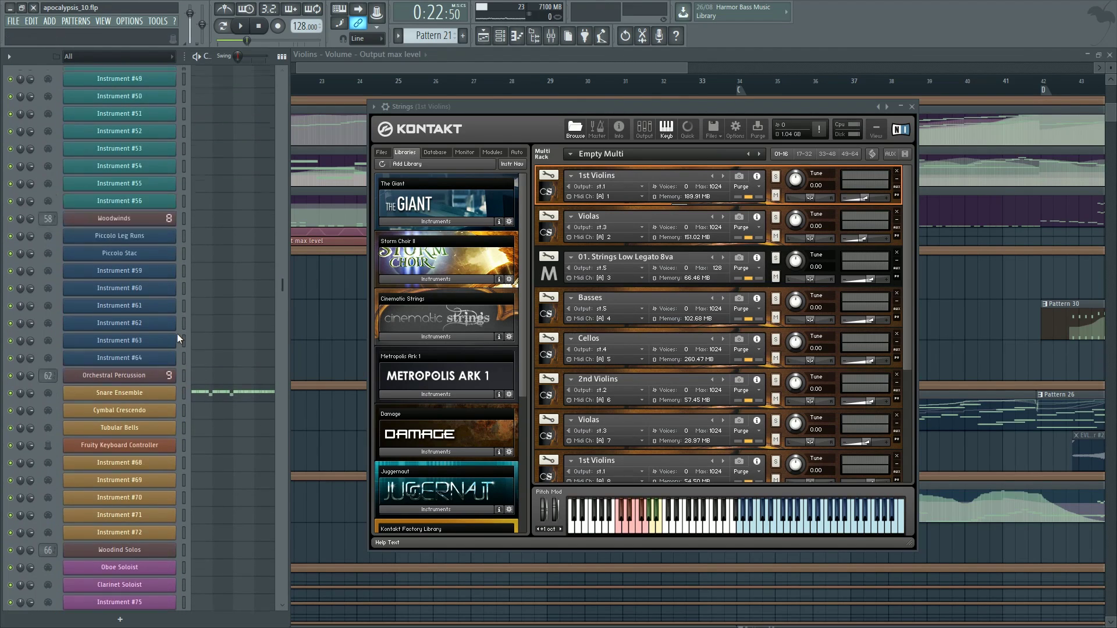
{"action": "scroll", "coordinate": [178, 339], "scroll_direction": "up", "scroll_amount": 15}
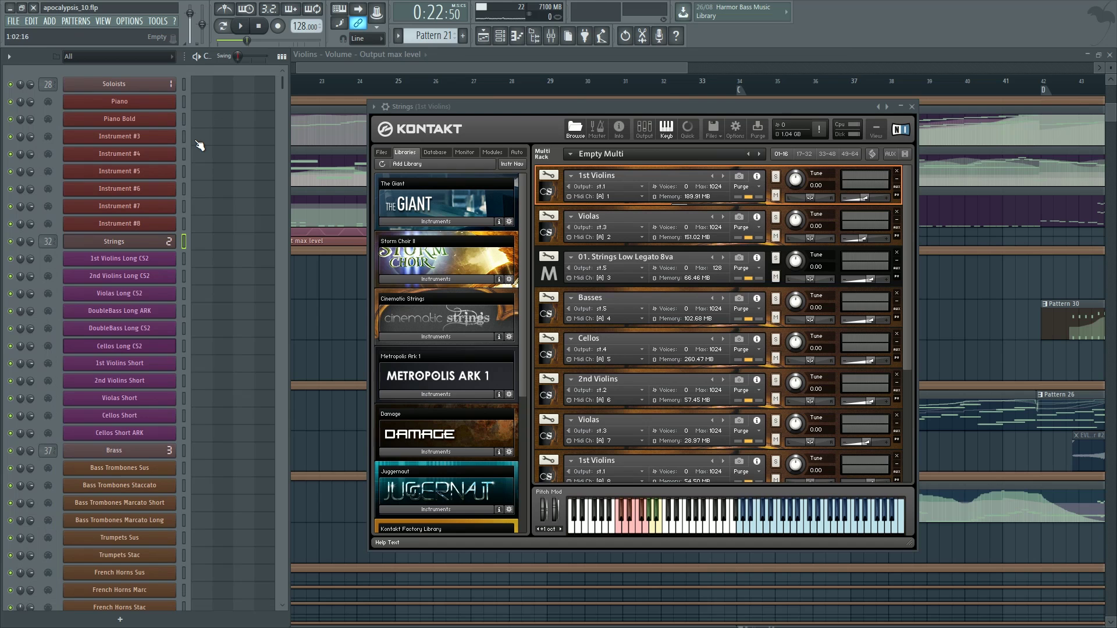
{"action": "scroll", "coordinate": [199, 145], "scroll_direction": "down", "scroll_amount": 20}
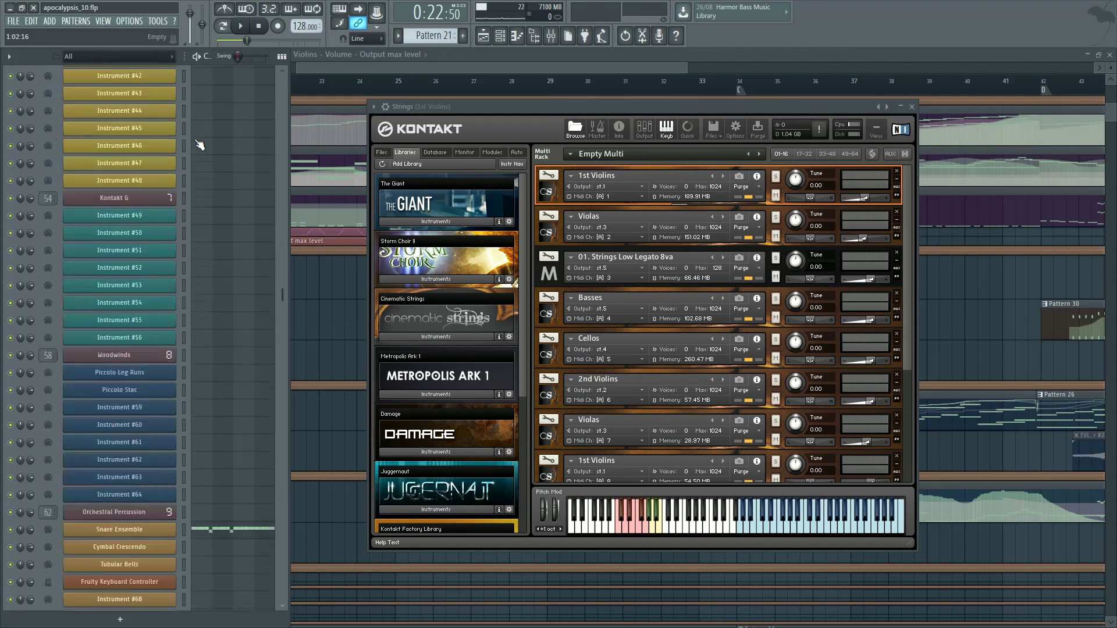
{"action": "scroll", "coordinate": [184, 217], "scroll_direction": "down", "scroll_amount": 12}
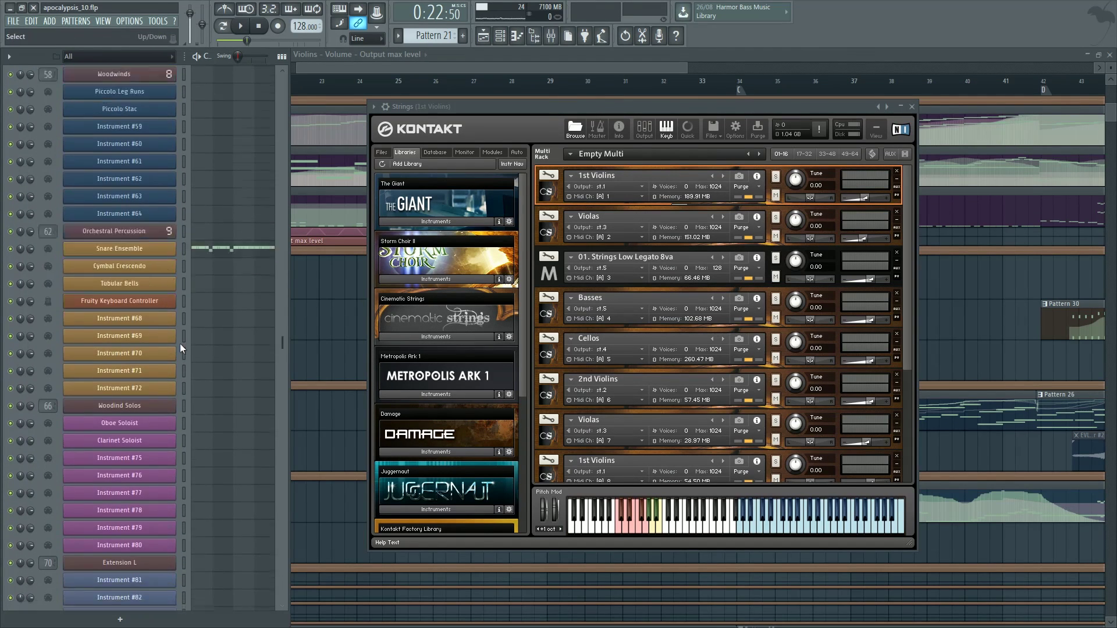
Step: Open the Woodwind Solos group's instrument to view its loaded patch, close it and return to the first channels of the rack
{"action": "left_click", "coordinate": [149, 277]}
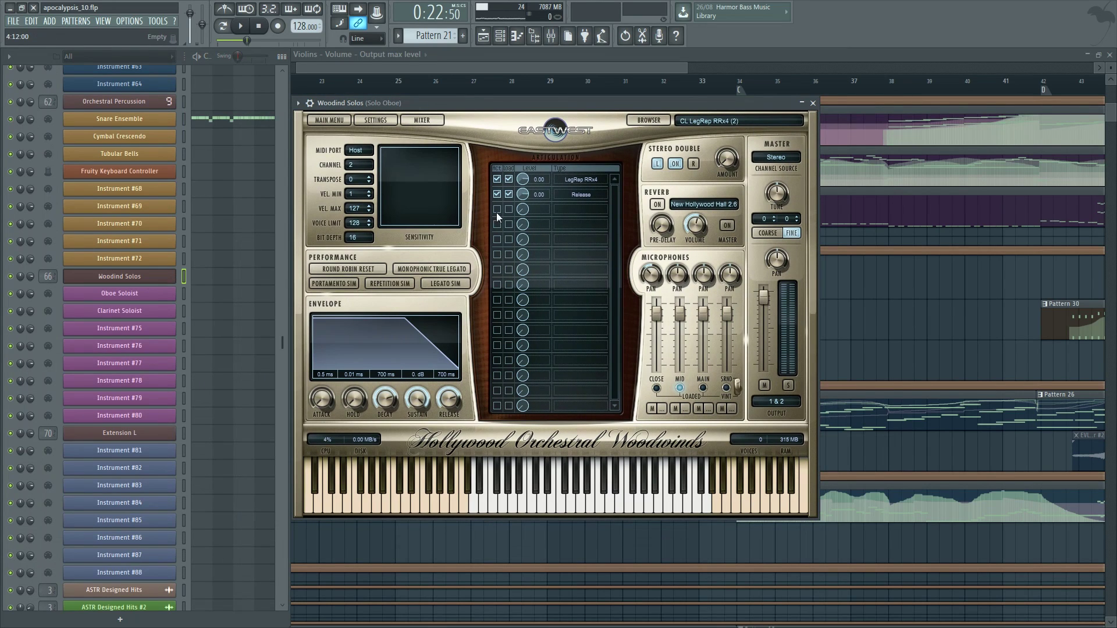
{"action": "left_click", "coordinate": [802, 103]}
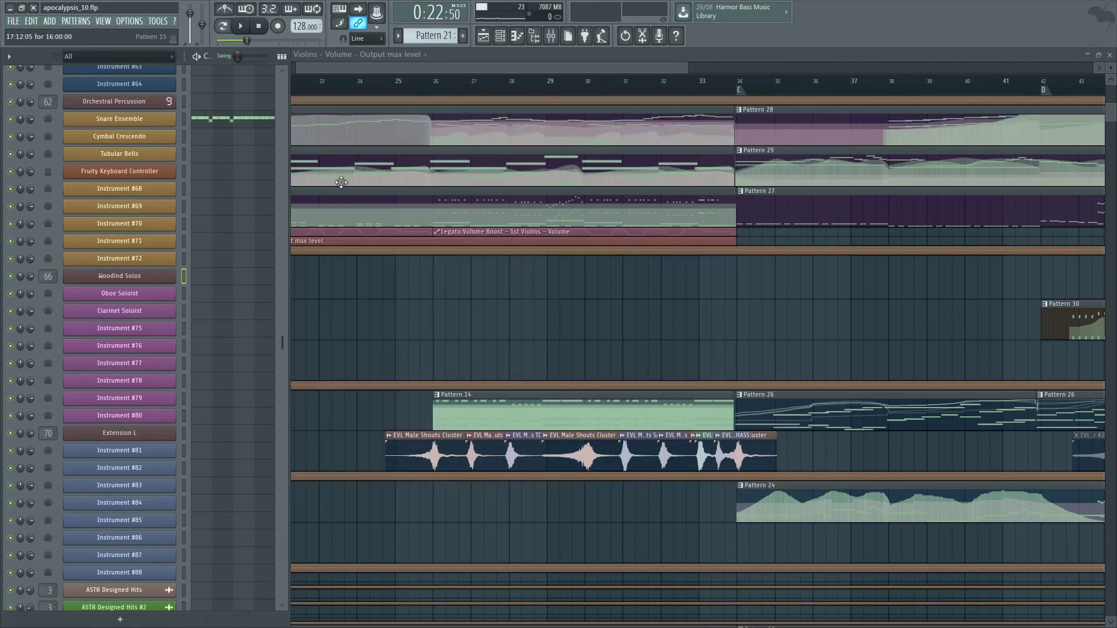
{"action": "scroll", "coordinate": [212, 242], "scroll_direction": "up", "scroll_amount": 15}
{"action": "scroll", "coordinate": [212, 242], "scroll_direction": "up", "scroll_amount": 15}
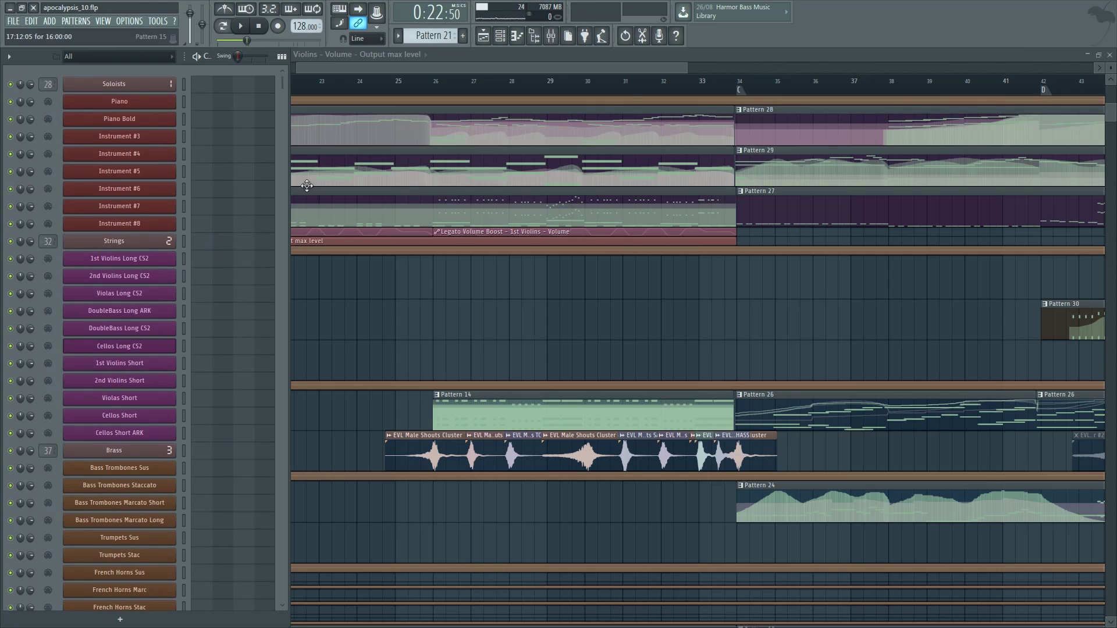
Step: Show more of the playlist's song sections and open the Strings Kontakt instance from the channel rack for a brief look
{"action": "left_click_drag", "start_coordinate": [686, 67], "coordinate": [1020, 67]}
{"action": "key", "text": "F6"}
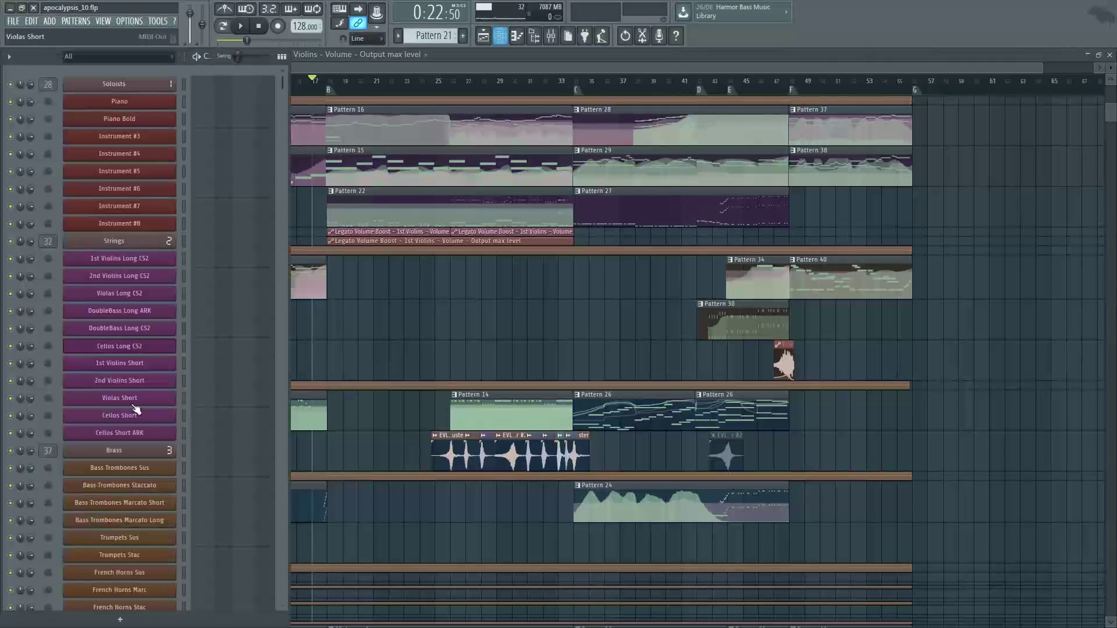
{"action": "left_click", "coordinate": [156, 247]}
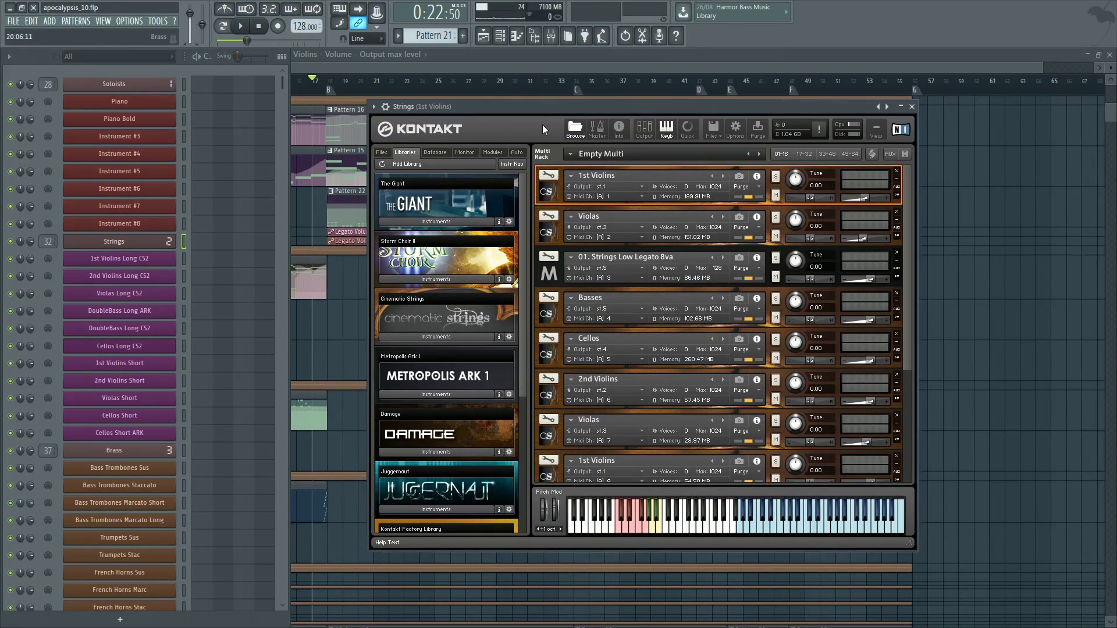
{"action": "left_click_drag", "start_coordinate": [561, 106], "coordinate": [509, 198]}
{"action": "left_click", "coordinate": [970, 245]}
Step: Survey the playlist's track groups without the instrument windows and bring the channel rack back
{"action": "right_click", "coordinate": [661, 298], "text": "ctrl"}
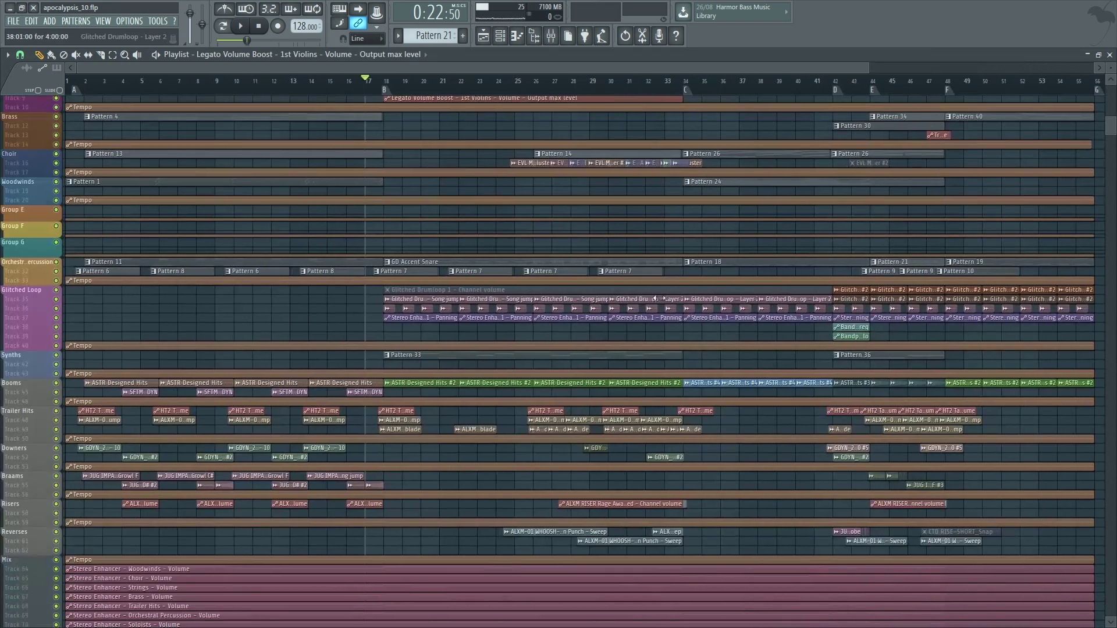
{"action": "scroll", "coordinate": [857, 554], "scroll_direction": "up", "scroll_amount": 1}
{"action": "scroll", "coordinate": [858, 553], "scroll_direction": "up", "scroll_amount": 3}
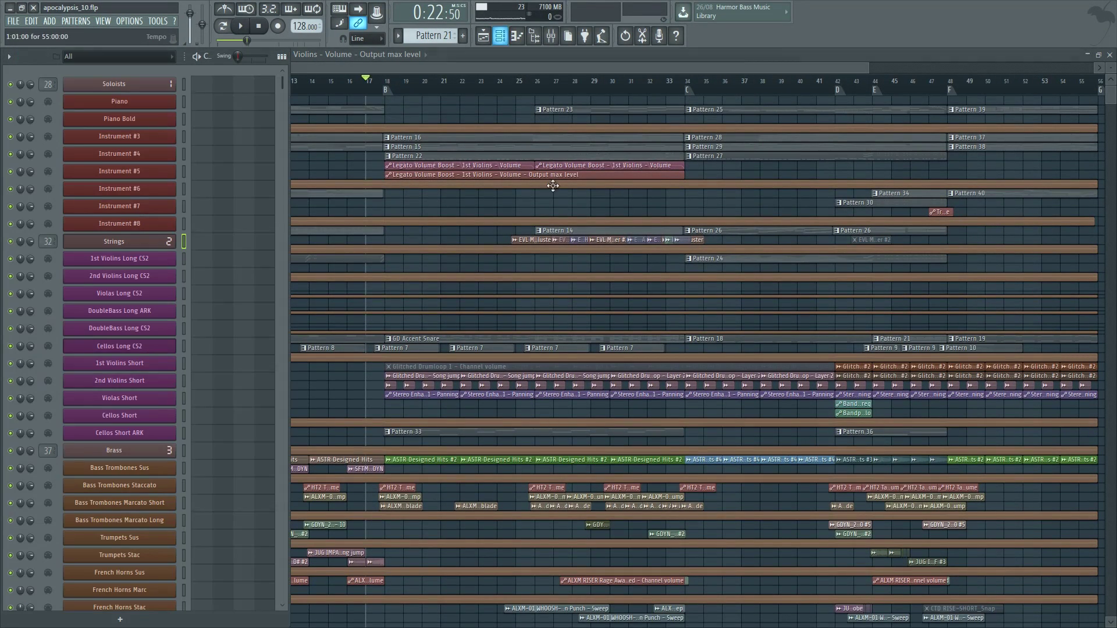
{"action": "left_click", "coordinate": [500, 35]}
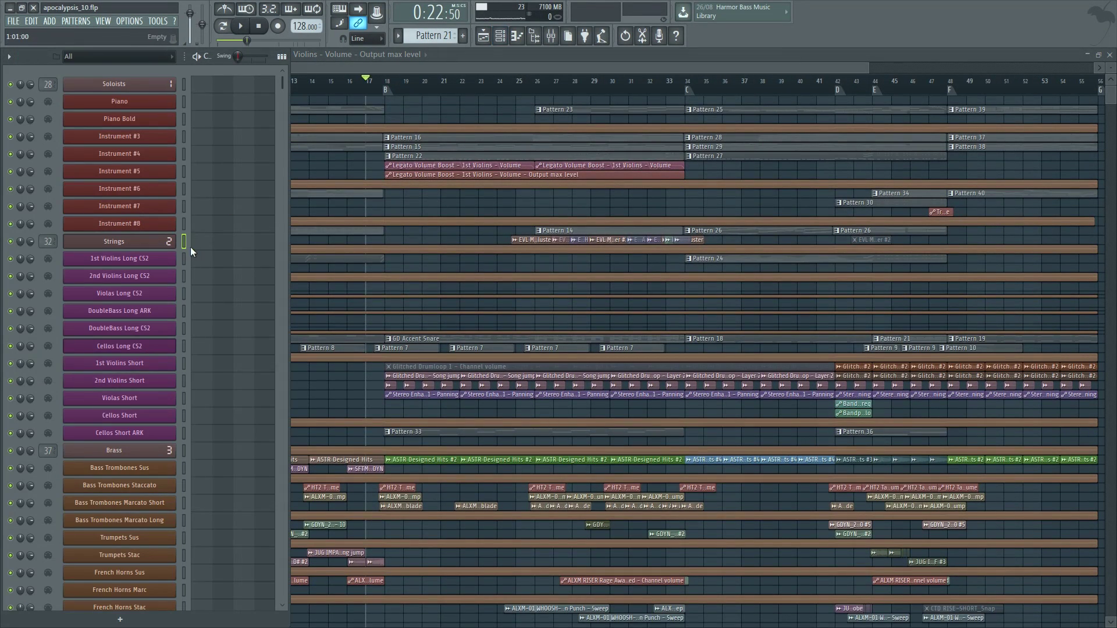
Step: Open the Strings Kontakt instance and compare its instruments with the channel rack groups from Soloists down to Kontakt G
{"action": "left_click", "coordinate": [137, 257]}
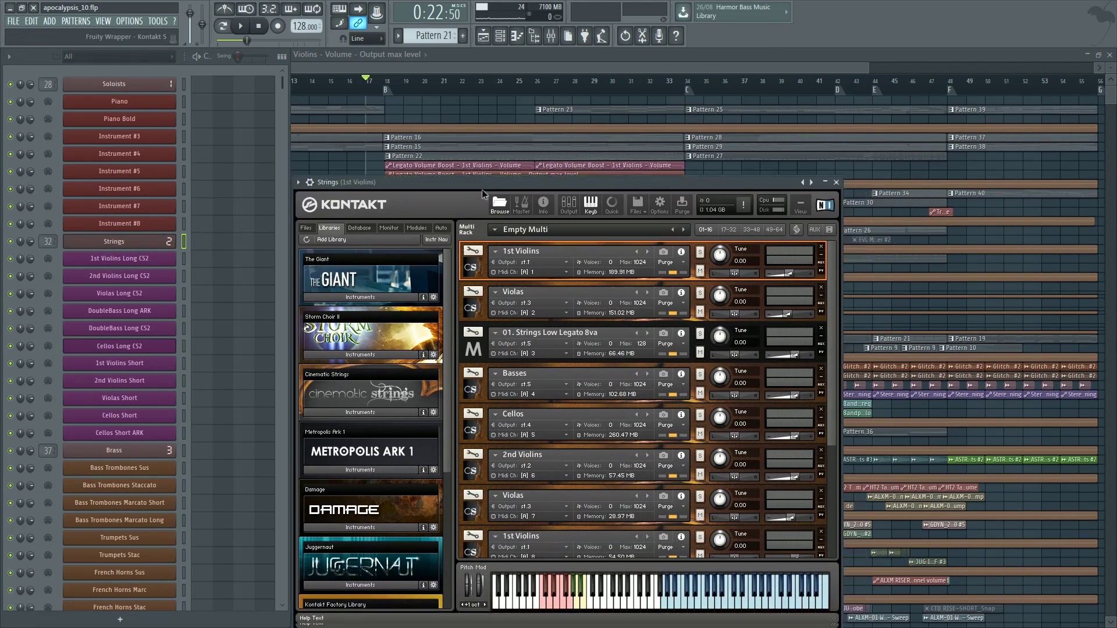
{"action": "left_click_drag", "start_coordinate": [481, 190], "coordinate": [591, 109]}
{"action": "scroll", "coordinate": [249, 225], "scroll_direction": "down", "scroll_amount": 6}
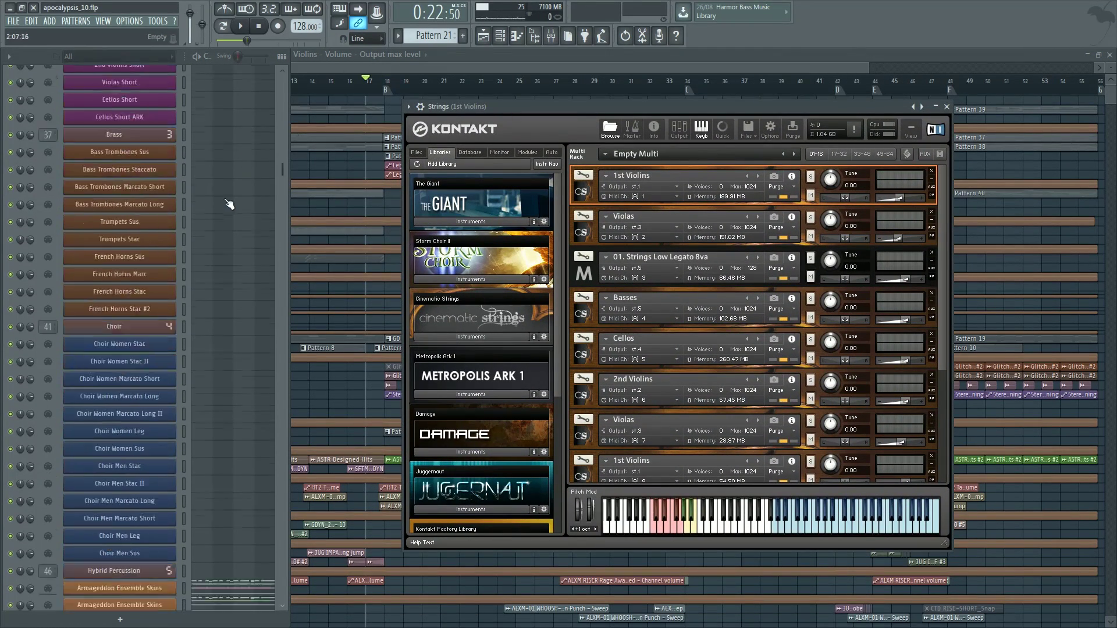
{"action": "scroll", "coordinate": [229, 205], "scroll_direction": "down", "scroll_amount": 8}
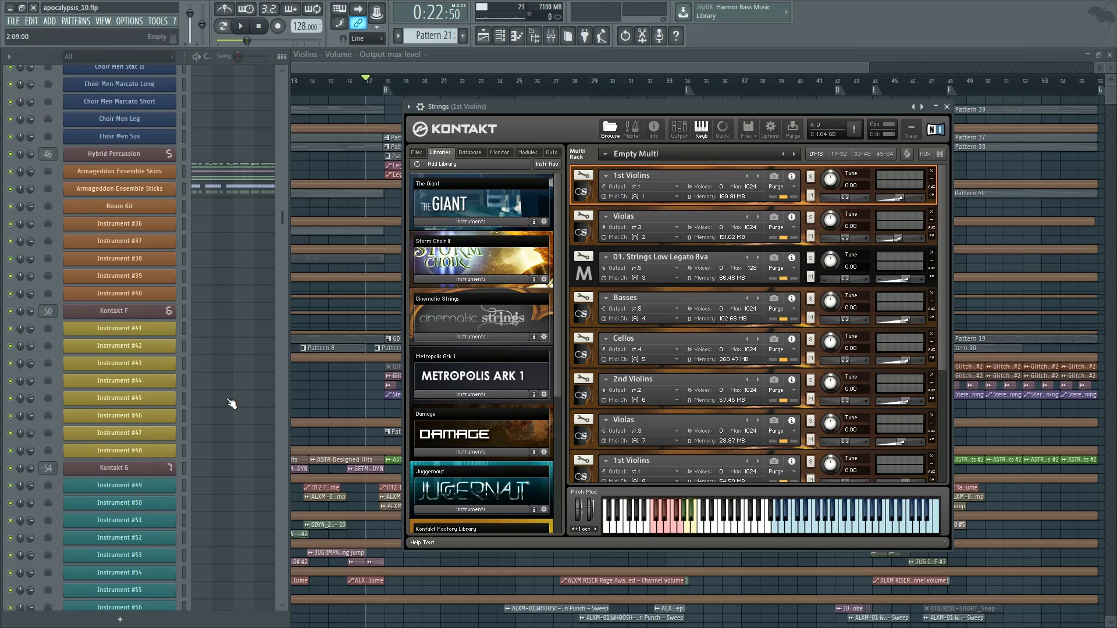
{"action": "scroll", "coordinate": [232, 404], "scroll_direction": "up", "scroll_amount": 14}
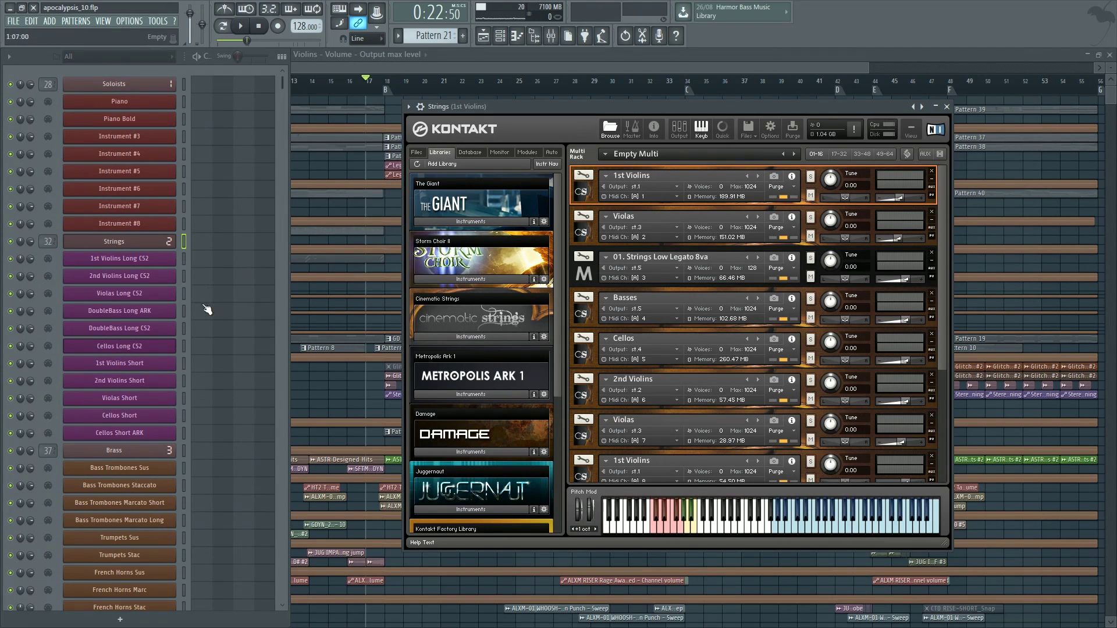
{"action": "left_click_drag", "start_coordinate": [581, 113], "coordinate": [489, 115]}
{"action": "scroll", "coordinate": [489, 232], "scroll_direction": "down", "scroll_amount": 1}
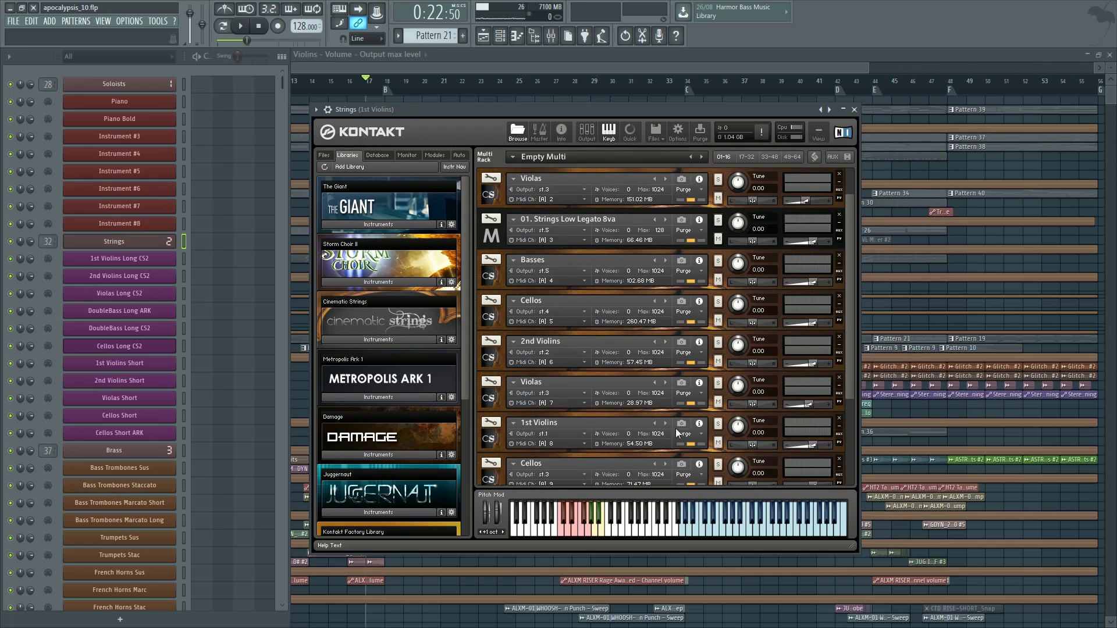
{"action": "scroll", "coordinate": [187, 407], "scroll_direction": "down", "scroll_amount": 6}
{"action": "scroll", "coordinate": [211, 320], "scroll_direction": "down", "scroll_amount": 2}
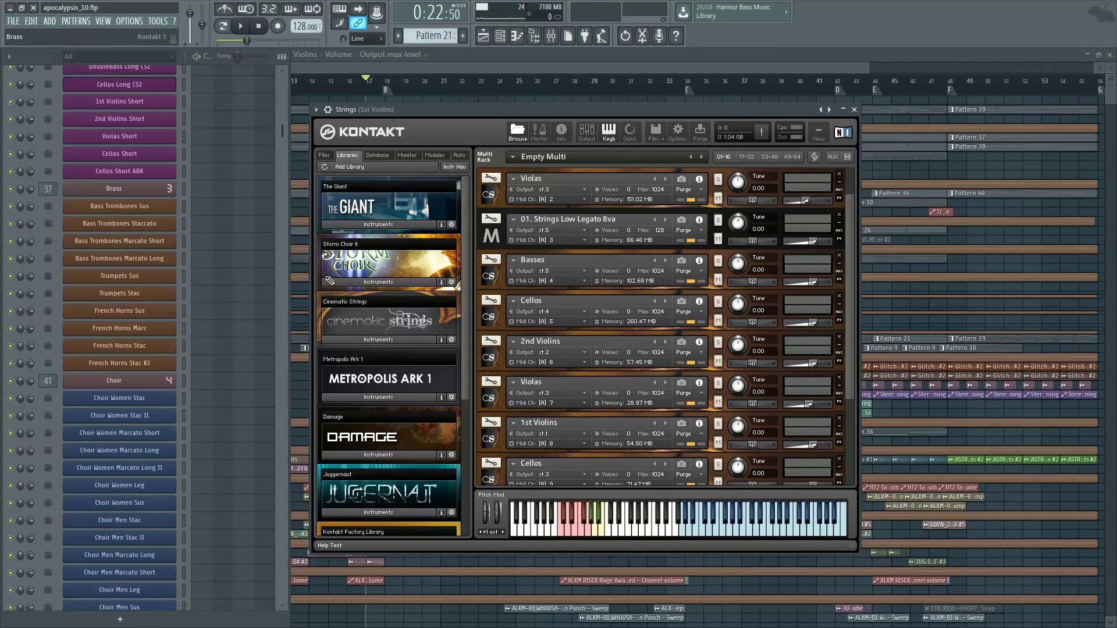
Step: Open the Brass and Choir Kontakt instances to view their loaded instruments, and close the Choir window
{"action": "left_click", "coordinate": [143, 192]}
{"action": "left_click", "coordinate": [141, 382]}
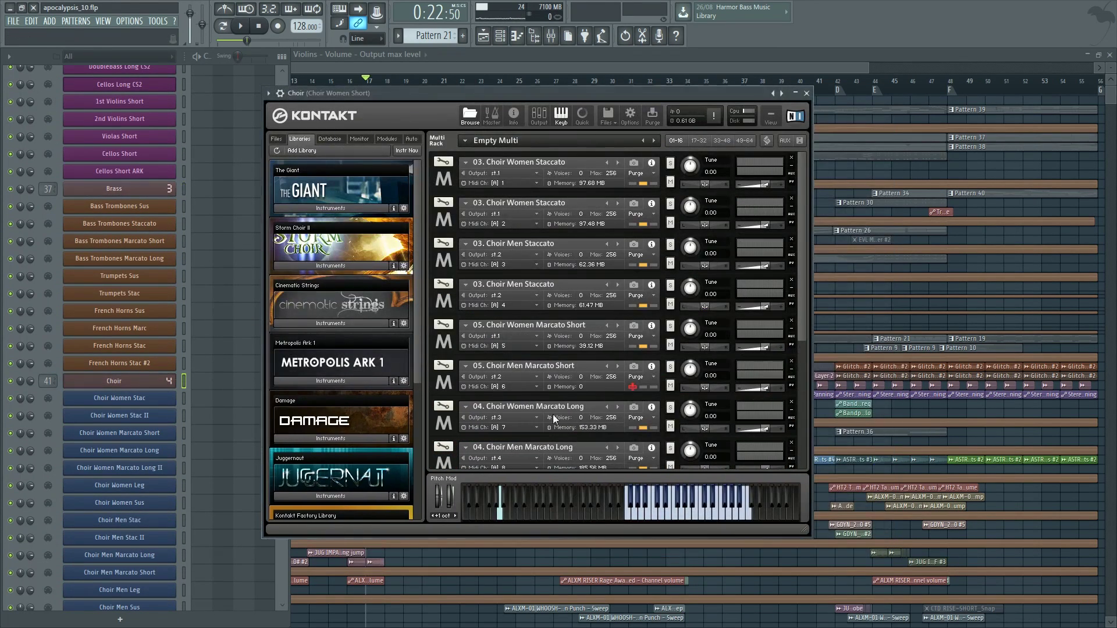
{"action": "left_click", "coordinate": [813, 96]}
Step: View the whole playlist arrangement and bring back the channel rack at its first group
{"action": "left_click", "coordinate": [500, 36]}
{"action": "left_click_drag", "start_coordinate": [507, 70], "coordinate": [568, 70]}
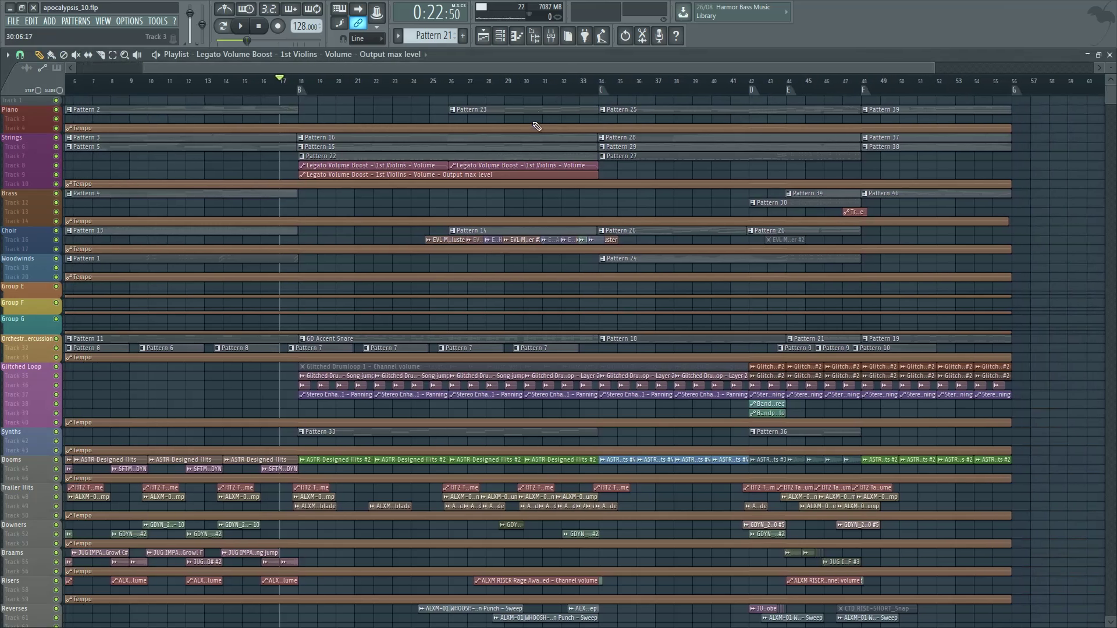
{"action": "key", "text": "F6"}
{"action": "scroll", "coordinate": [236, 291], "scroll_direction": "up", "scroll_amount": 10}
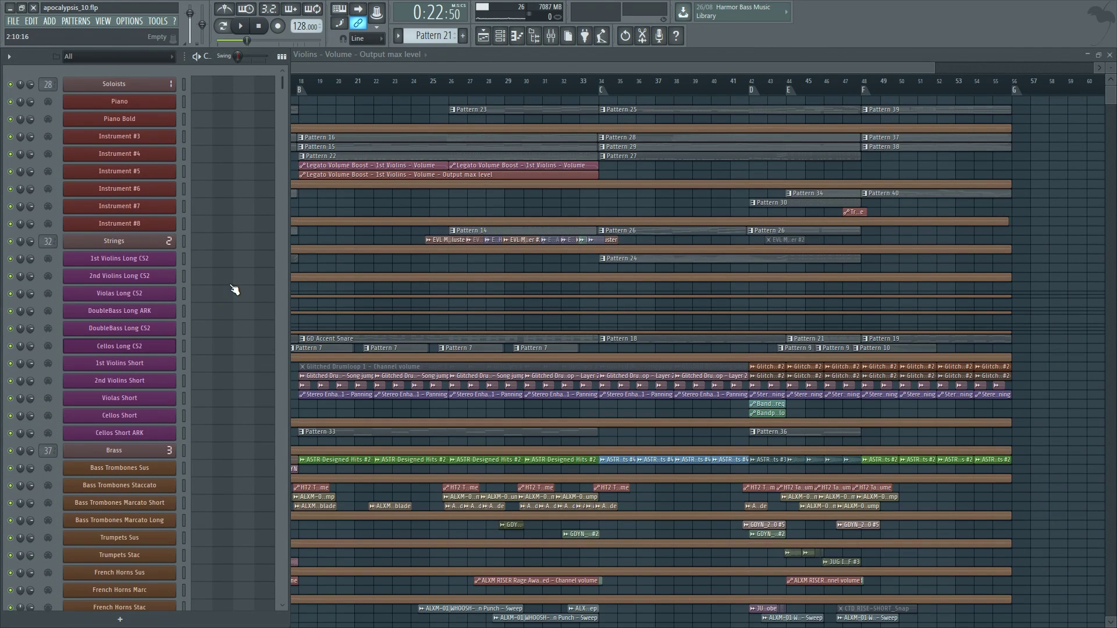
Step: Filter the channel rack to the Strings group and open the Strings Kontakt instance
{"action": "left_click", "coordinate": [131, 56]}
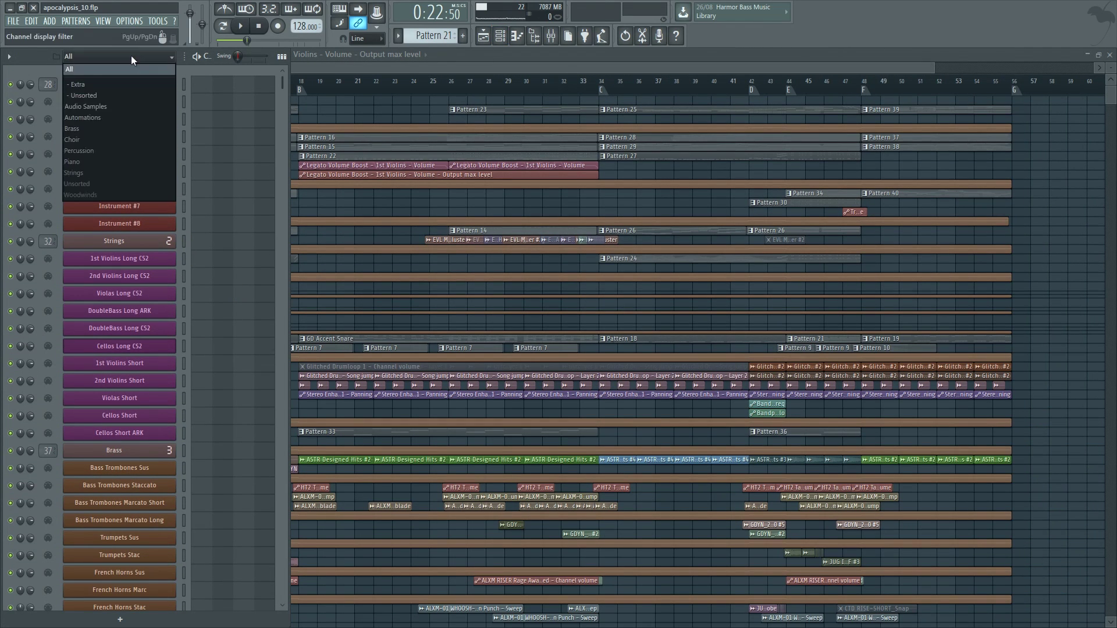
{"action": "left_click", "coordinate": [92, 171]}
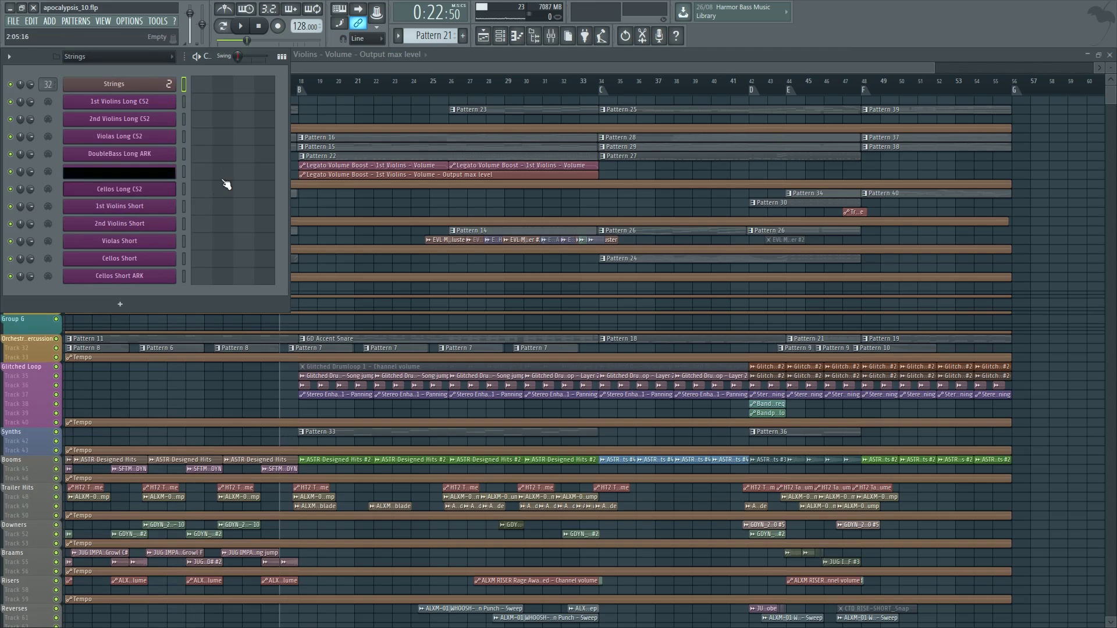
{"action": "left_click", "coordinate": [146, 86]}
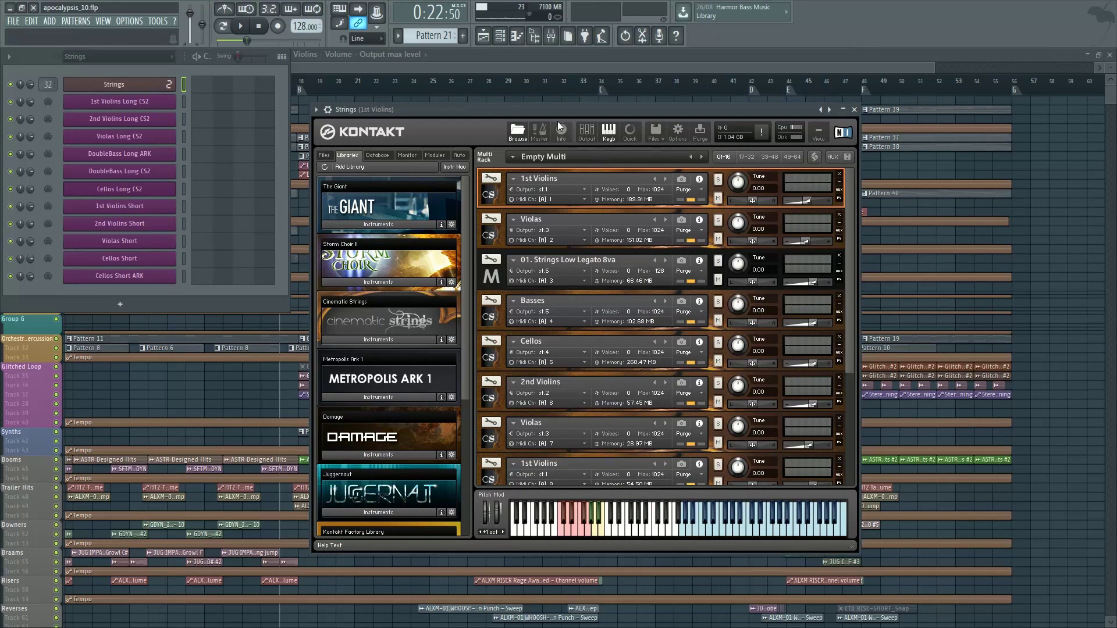
Step: Examine the instruments in the Strings Kontakt multi rack with their outputs and MIDI channels, from 1st Violins to Strings Low Spiccato 8va
{"action": "left_click_drag", "start_coordinate": [556, 113], "coordinate": [603, 98]}
{"action": "scroll", "coordinate": [728, 257], "scroll_direction": "down", "scroll_amount": 5}
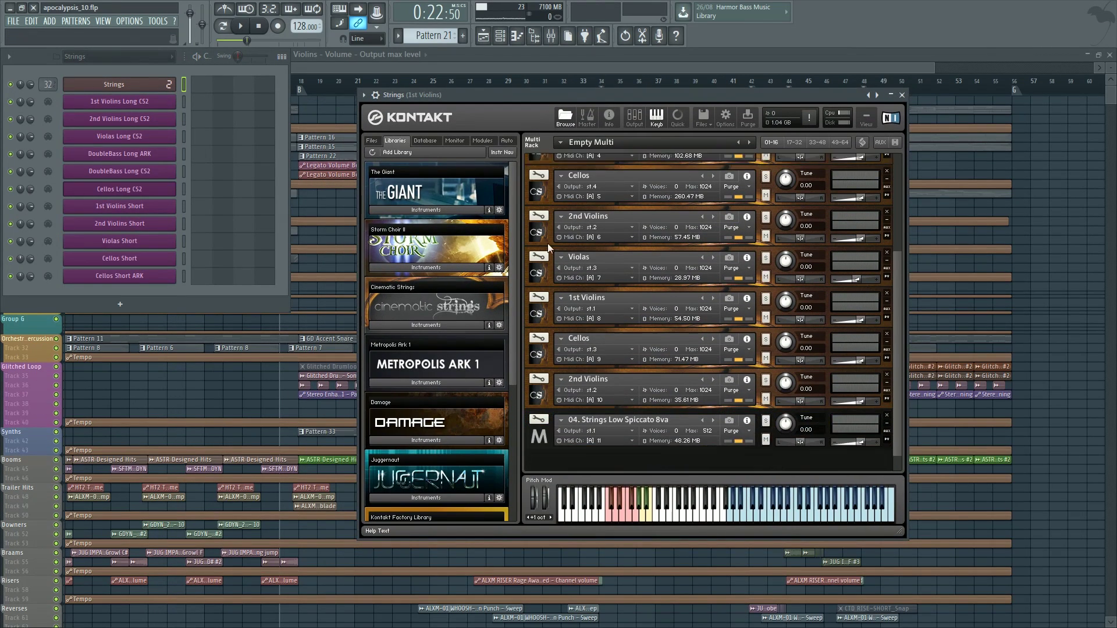
{"action": "scroll", "coordinate": [687, 394], "scroll_direction": "down", "scroll_amount": 1}
{"action": "scroll", "coordinate": [567, 313], "scroll_direction": "up", "scroll_amount": 2}
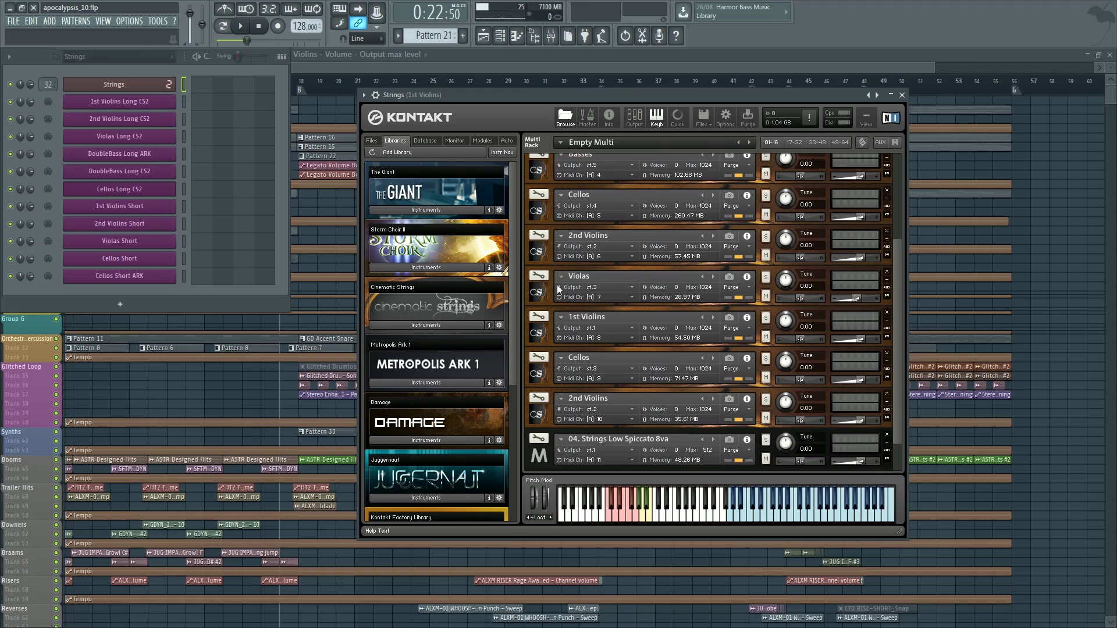
{"action": "scroll", "coordinate": [676, 322], "scroll_direction": "up", "scroll_amount": 5}
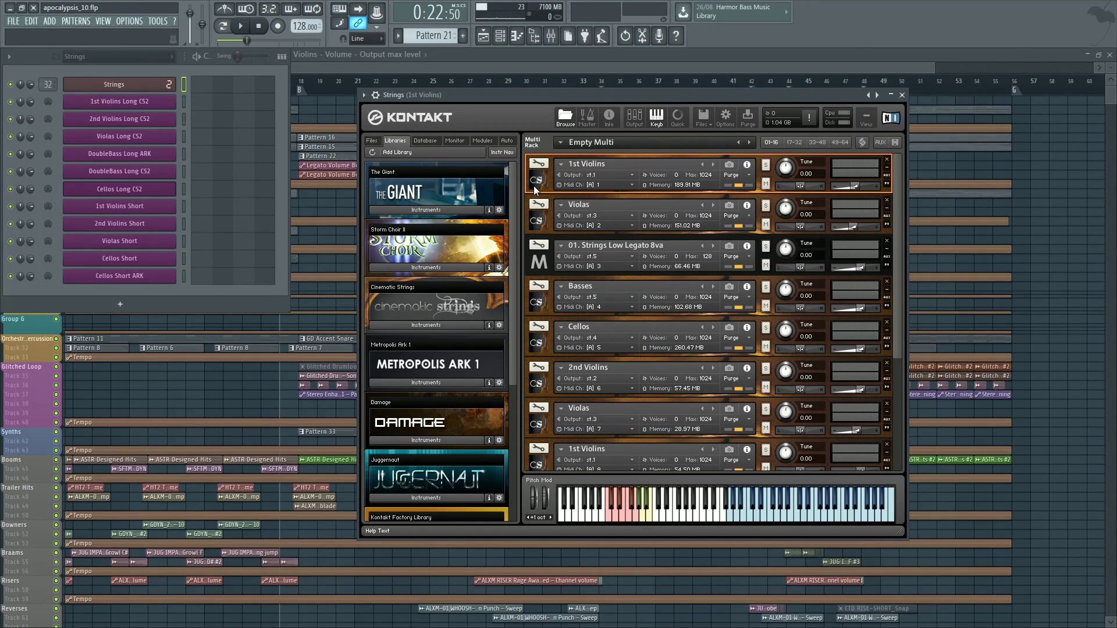
{"action": "scroll", "coordinate": [579, 218], "scroll_direction": "down", "scroll_amount": 5}
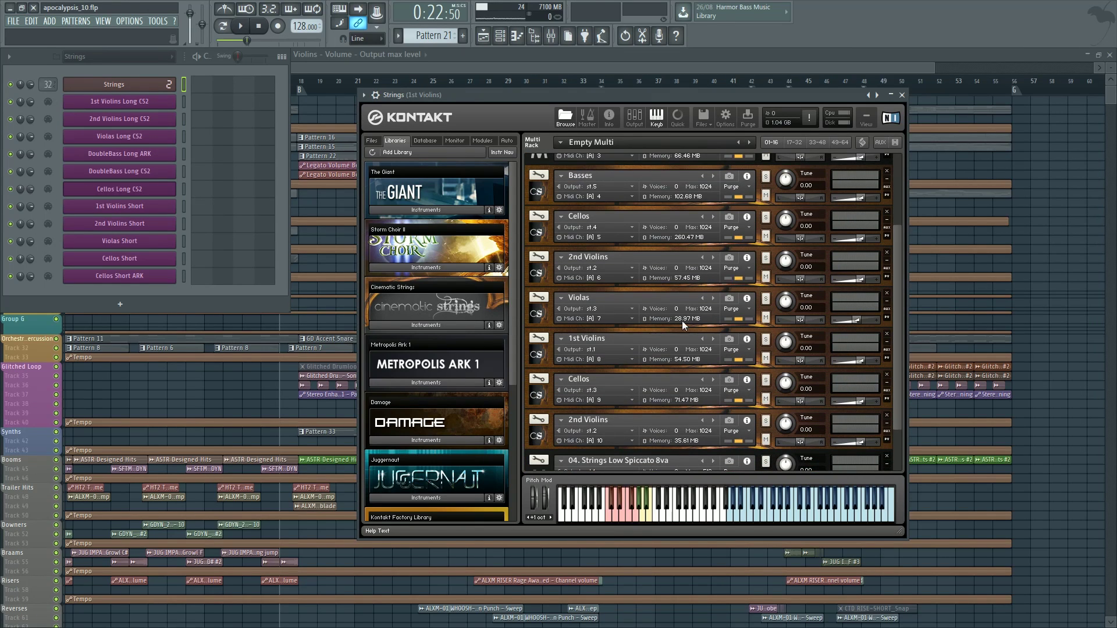
{"action": "scroll", "coordinate": [657, 329], "scroll_direction": "down", "scroll_amount": 1}
{"action": "scroll", "coordinate": [610, 349], "scroll_direction": "up", "scroll_amount": 3}
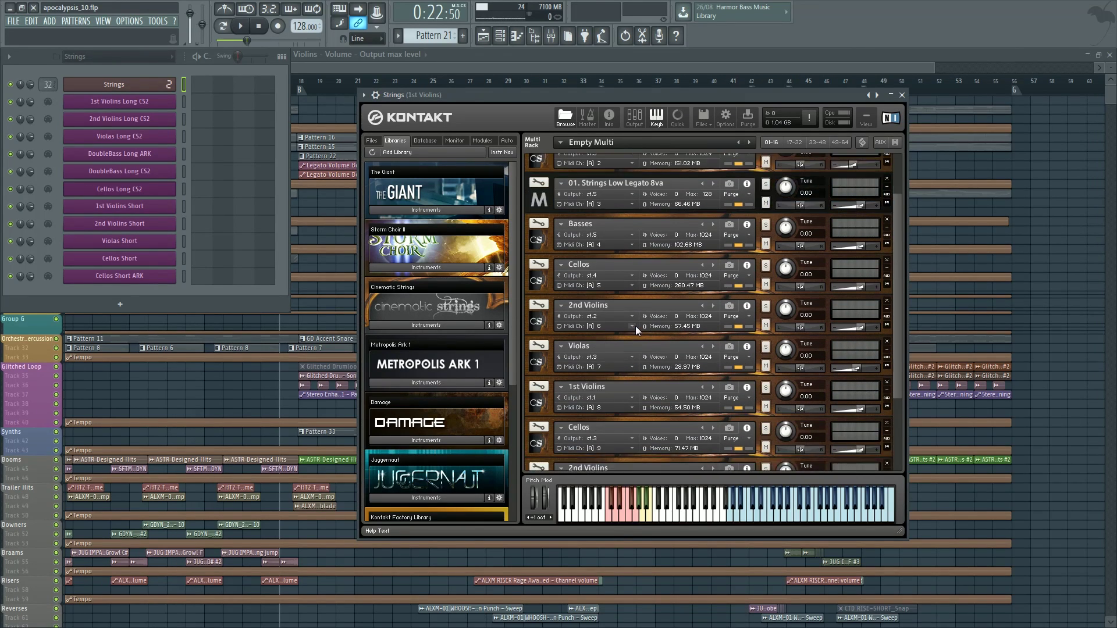
{"action": "scroll", "coordinate": [635, 326], "scroll_direction": "up", "scroll_amount": 3}
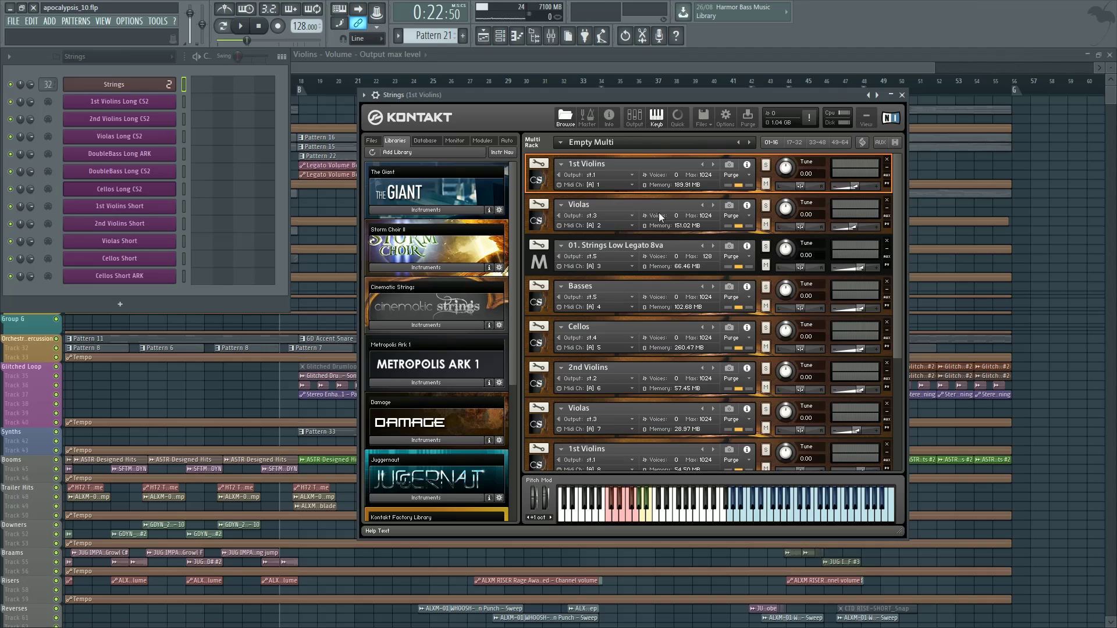
Step: View the MIDI Out settings of the 1st Violins Long CS2 channel and return to the Strings Kontakt instance
{"action": "left_click", "coordinate": [149, 87]}
{"action": "left_click", "coordinate": [150, 87]}
{"action": "left_click", "coordinate": [149, 103]}
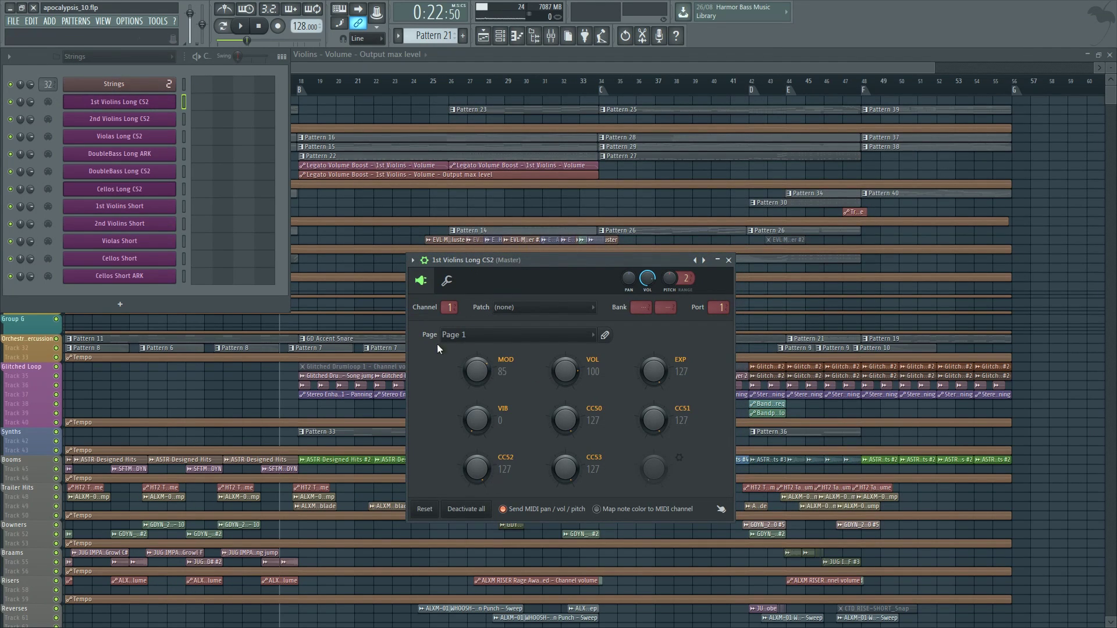
{"action": "double_click", "coordinate": [182, 109]}
{"action": "left_click", "coordinate": [183, 109]}
{"action": "left_click", "coordinate": [148, 85]}
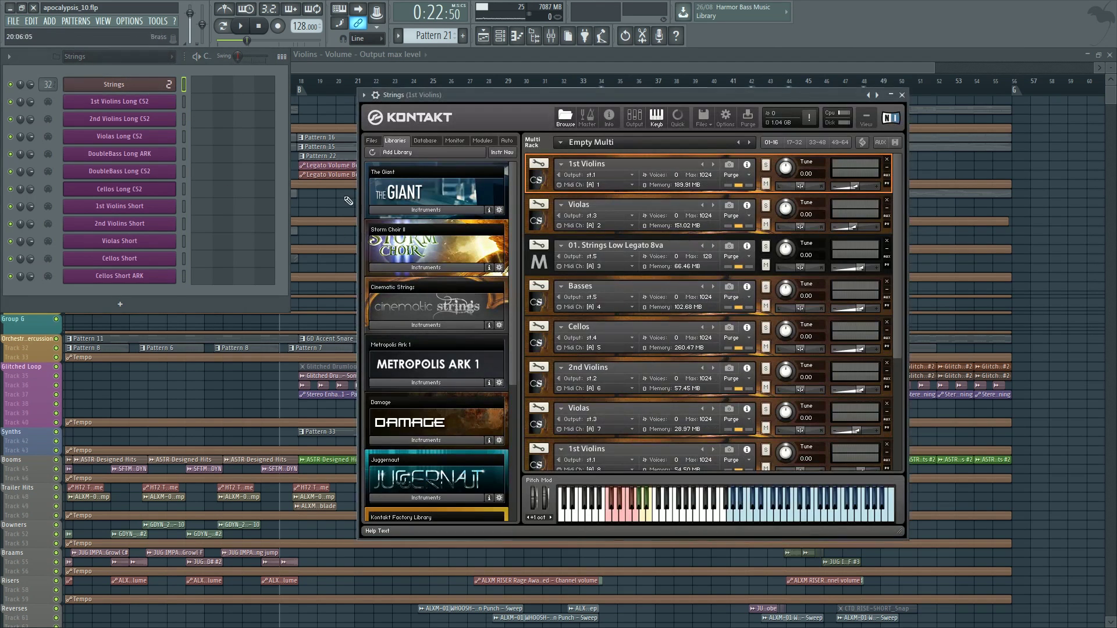
Step: Assign the 1st Violins instrument in the Strings Kontakt instance to MIDI channel 1 on Port A
{"action": "left_click_drag", "start_coordinate": [496, 99], "coordinate": [469, 97]}
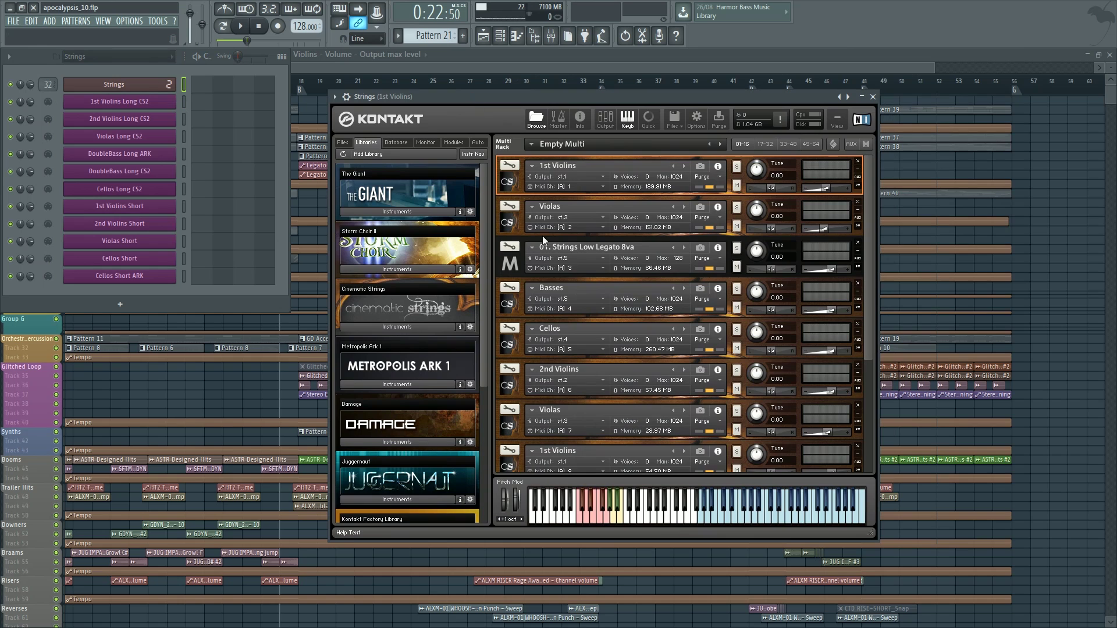
{"action": "scroll", "coordinate": [630, 242], "scroll_direction": "down", "scroll_amount": 3}
{"action": "scroll", "coordinate": [615, 278], "scroll_direction": "up", "scroll_amount": 3}
{"action": "scroll", "coordinate": [522, 249], "scroll_direction": "down", "scroll_amount": 1}
{"action": "scroll", "coordinate": [562, 257], "scroll_direction": "up", "scroll_amount": 1}
{"action": "left_click", "coordinate": [584, 188]}
{"action": "mouse_move", "coordinate": [593, 211]}
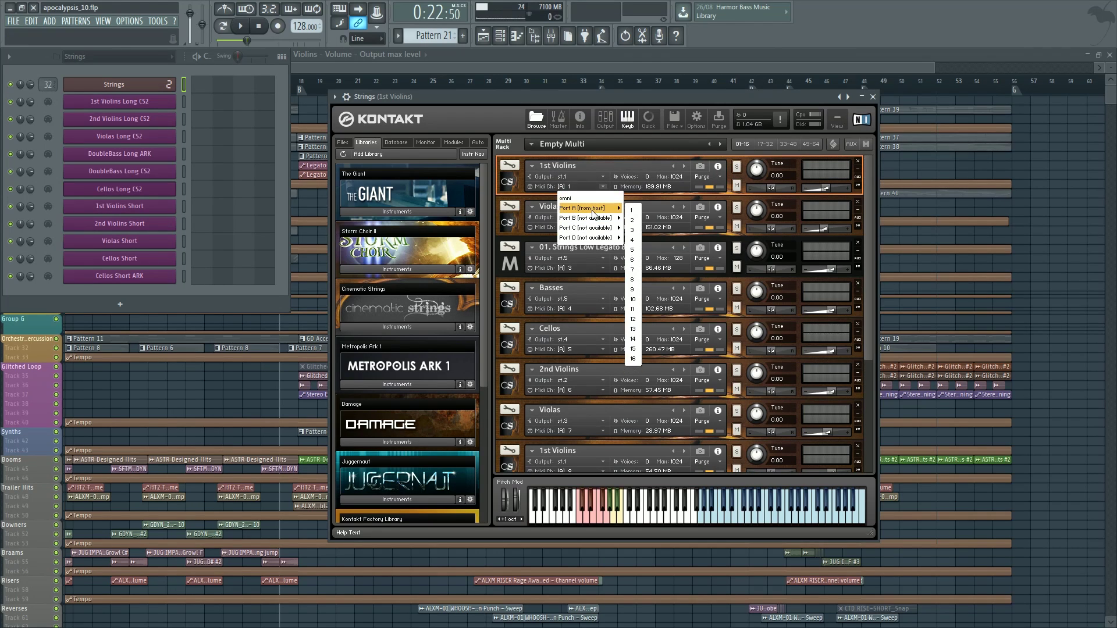
{"action": "left_click", "coordinate": [632, 211]}
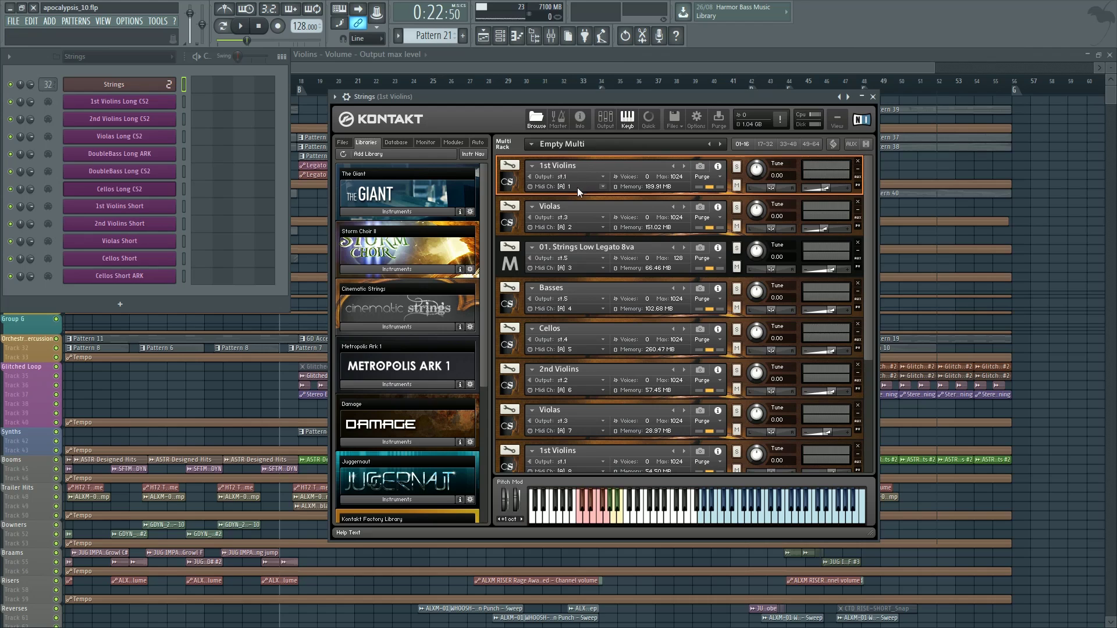
{"action": "left_click", "coordinate": [591, 187]}
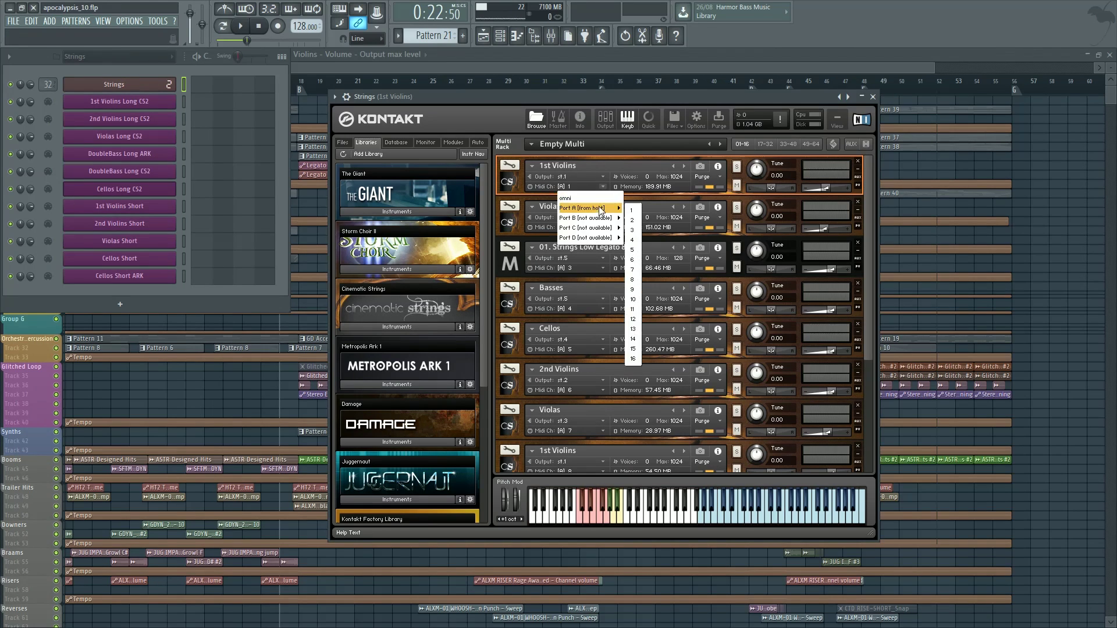
{"action": "left_click", "coordinate": [553, 211]}
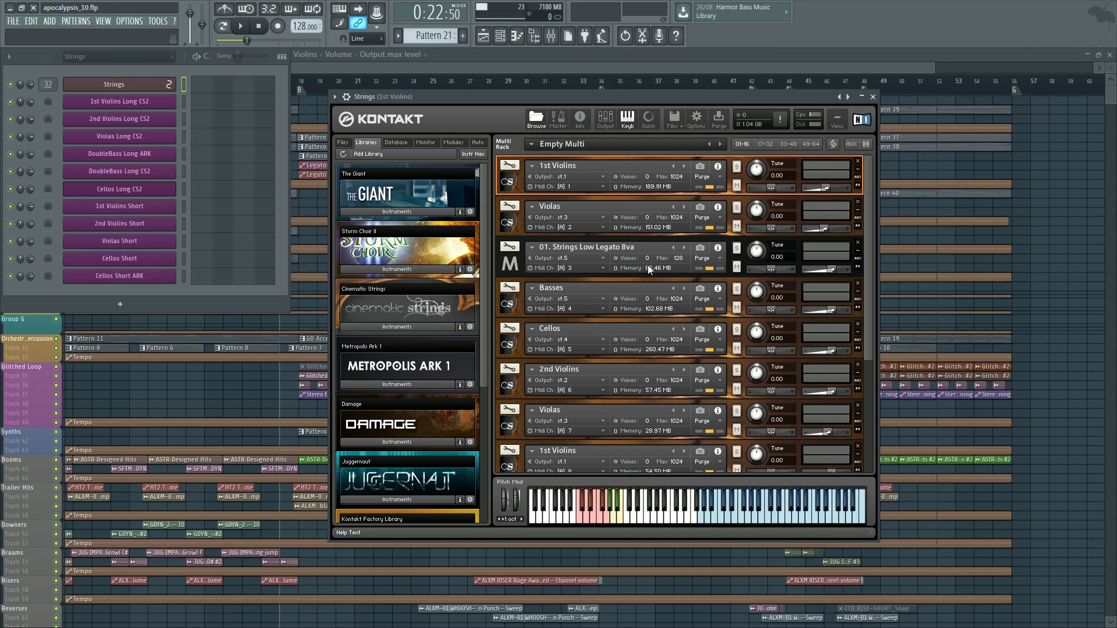
Step: Open the 1st Violins Long CS2 settings, add a new MIDI Out channel, and place its window beside them
{"action": "scroll", "coordinate": [436, 239], "scroll_direction": "down", "scroll_amount": 1}
{"action": "left_click", "coordinate": [184, 105]}
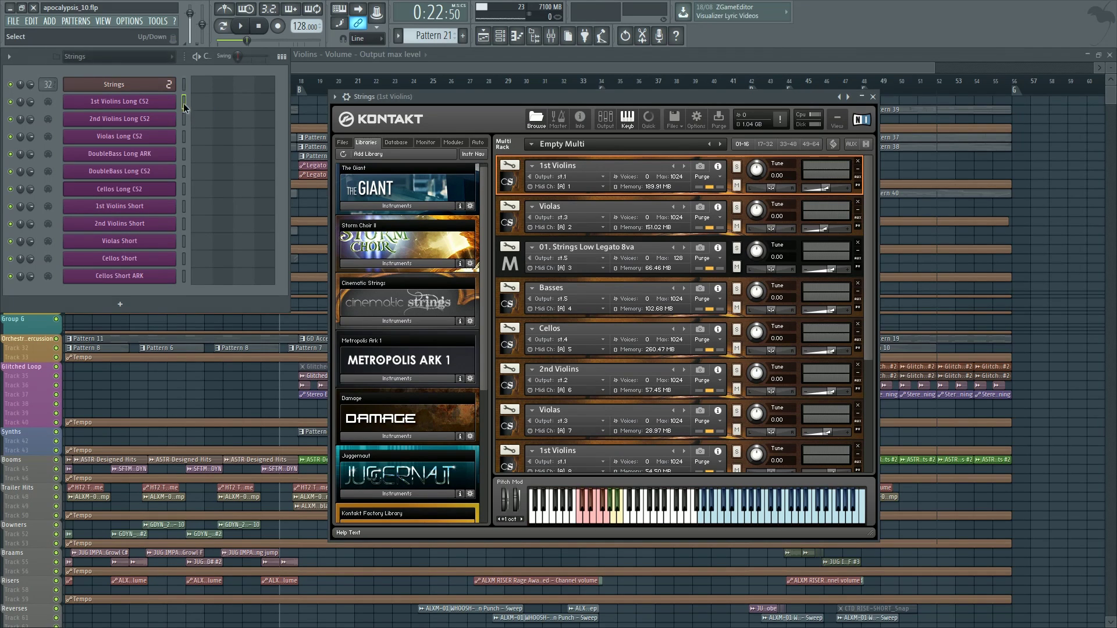
{"action": "left_click", "coordinate": [99, 102]}
{"action": "left_click", "coordinate": [50, 22]}
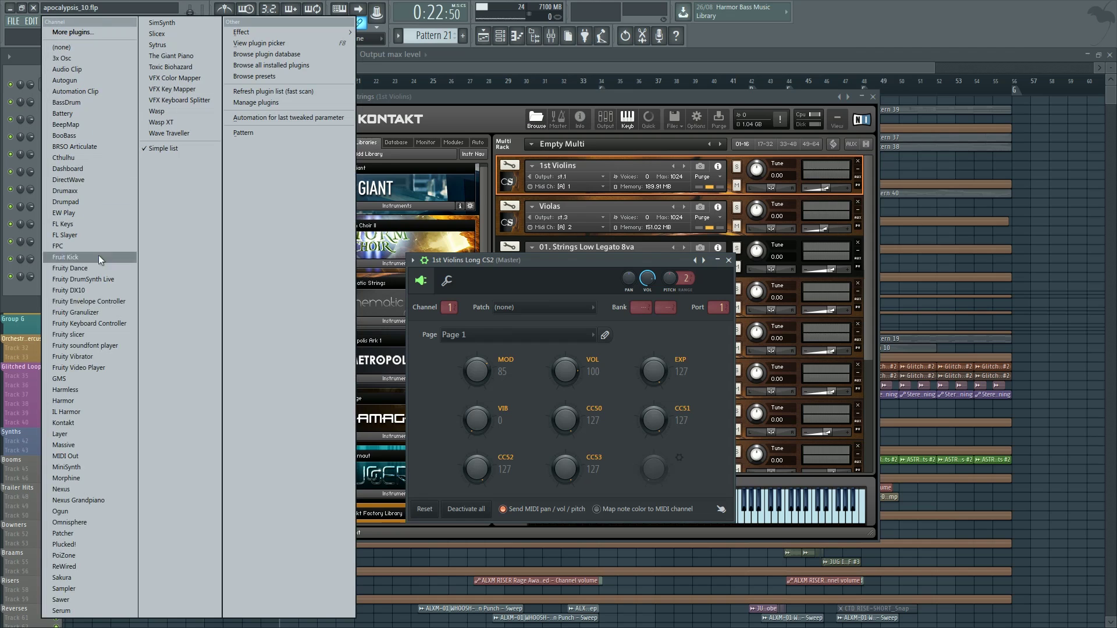
{"action": "left_click", "coordinate": [110, 456]}
{"action": "left_click_drag", "start_coordinate": [154, 160], "coordinate": [207, 261]}
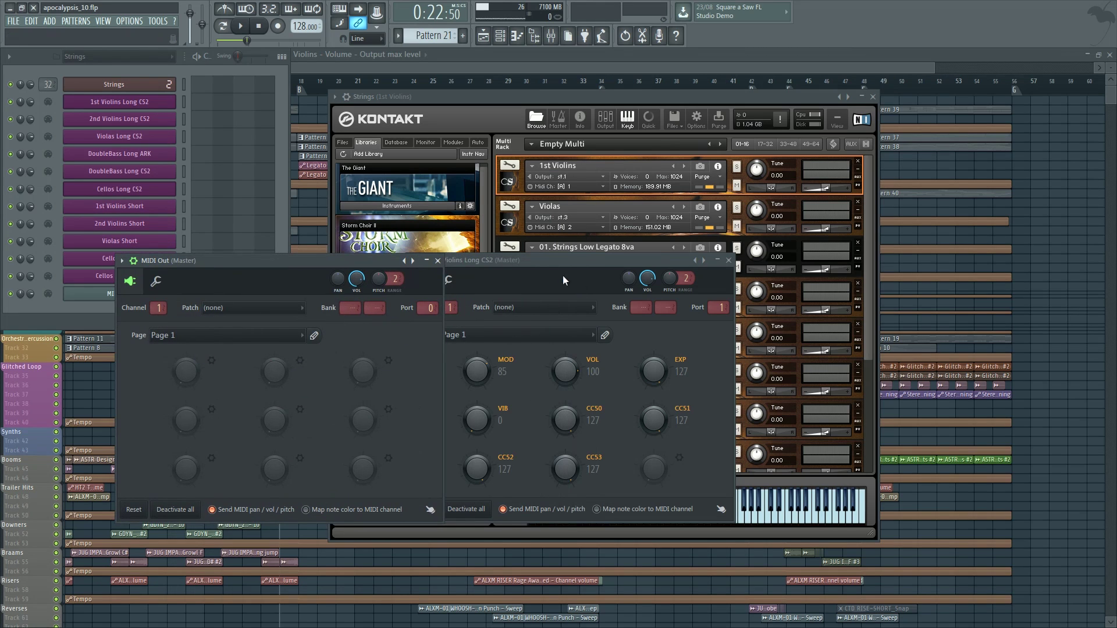
Step: Arrange the new MIDI Out and 1st Violins Long CS2 windows so both sets of channel and port settings are readable
{"action": "left_click_drag", "start_coordinate": [477, 260], "coordinate": [622, 314]}
{"action": "left_click_drag", "start_coordinate": [227, 260], "coordinate": [220, 357]}
{"action": "left_click_drag", "start_coordinate": [680, 319], "coordinate": [531, 301]}
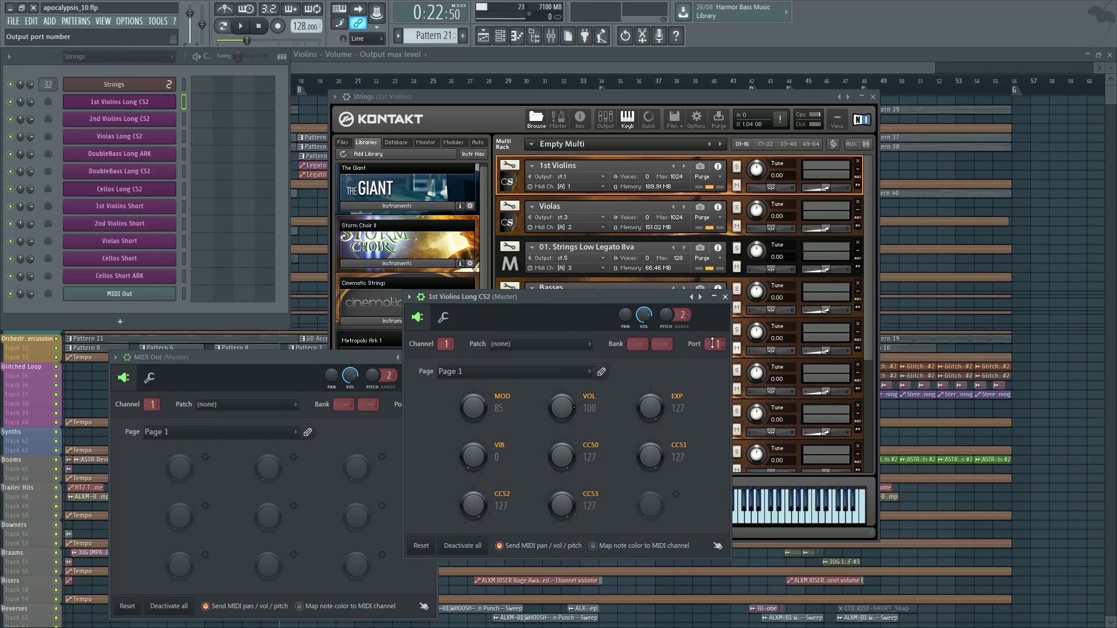
Step: Inspect the Strings Kontakt wrapper's MIDI input port and its processing options, and return to the plugin editor
{"action": "left_click", "coordinate": [149, 84]}
{"action": "left_click", "coordinate": [346, 96]}
{"action": "left_click", "coordinate": [370, 119]}
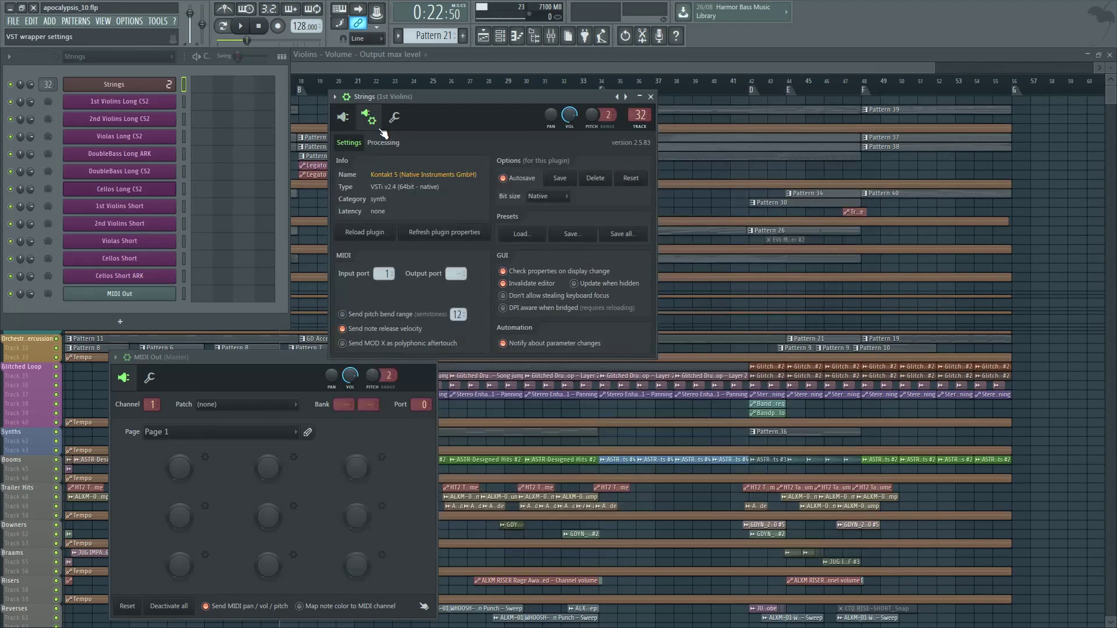
{"action": "left_click", "coordinate": [395, 119]}
{"action": "left_click", "coordinate": [376, 121]}
{"action": "left_click", "coordinate": [383, 142]}
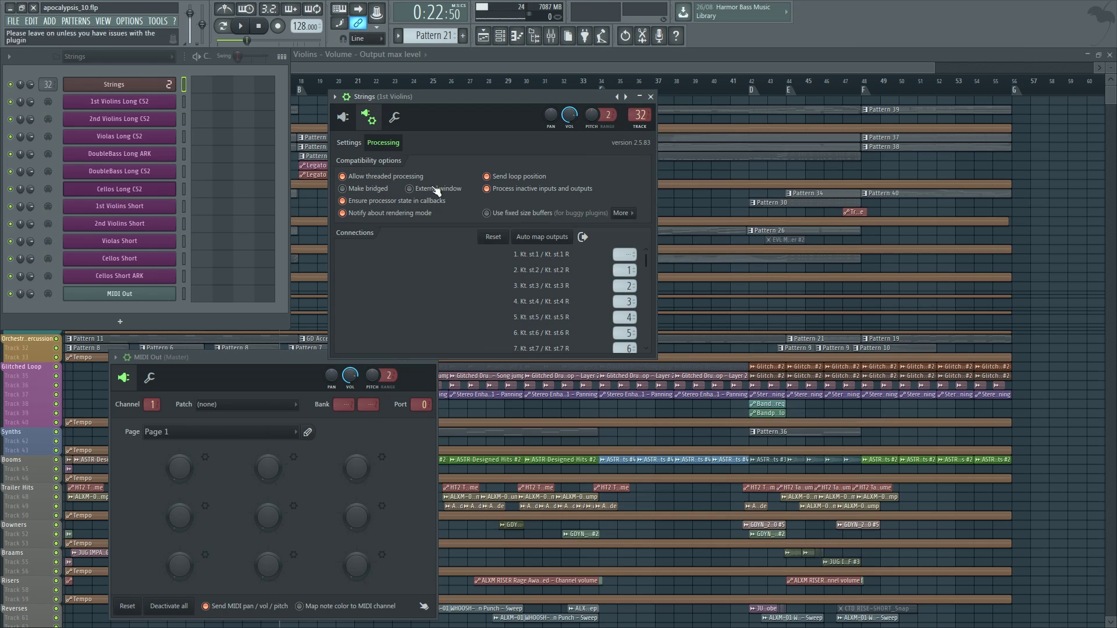
{"action": "left_click", "coordinate": [349, 142]}
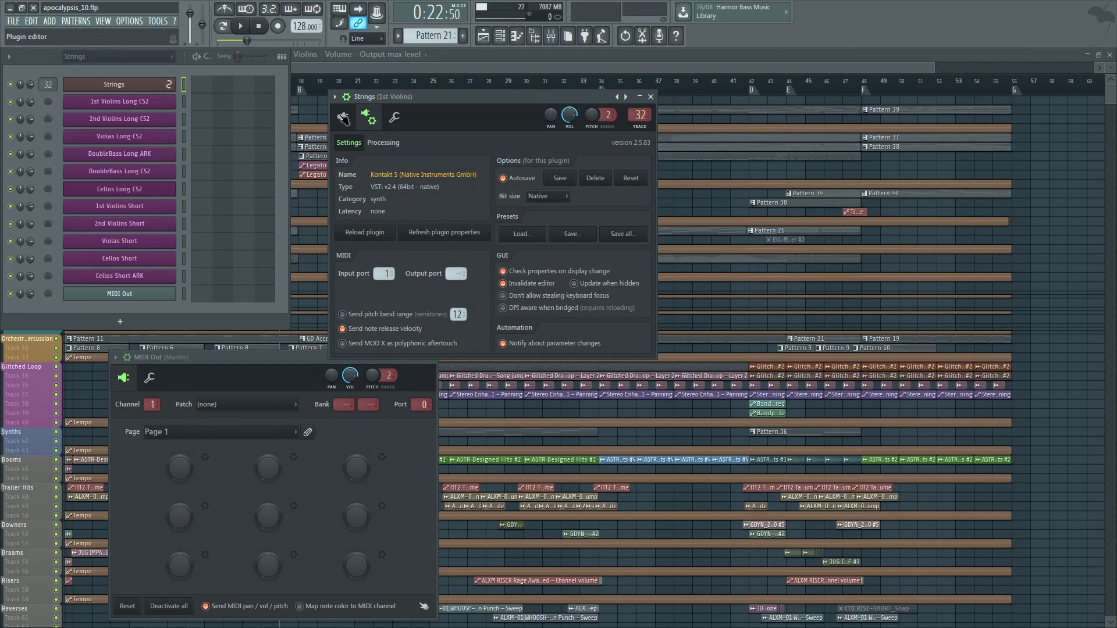
{"action": "left_click", "coordinate": [343, 117]}
Step: Open the 1st Violins Long CS2 MIDI Out settings and move their window higher to view the channel and port
{"action": "left_click", "coordinate": [132, 111]}
{"action": "left_click", "coordinate": [131, 107]}
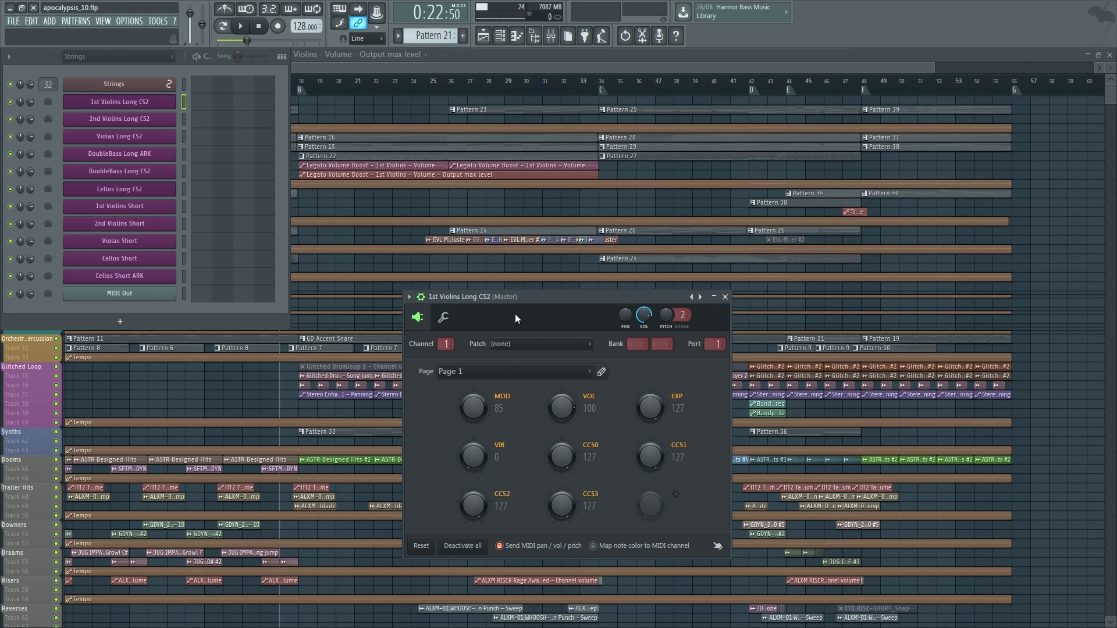
{"action": "left_click_drag", "start_coordinate": [478, 299], "coordinate": [462, 199]}
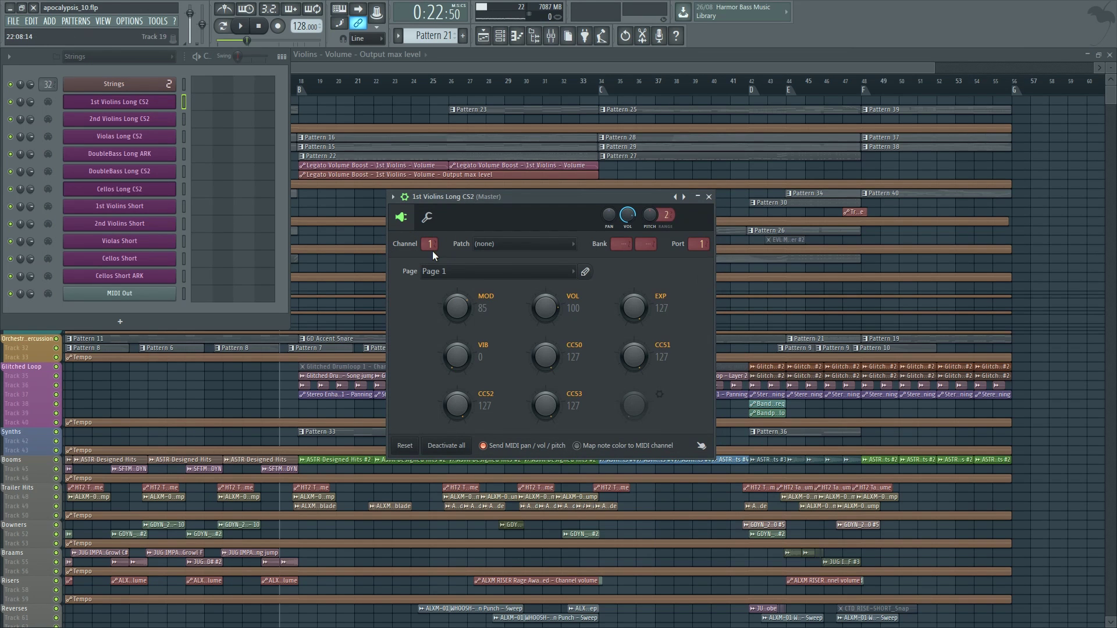
Step: Show the Strings Kontakt instance beside the 1st Violins Long CS2 piano roll and view the upper octaves
{"action": "left_click", "coordinate": [153, 87]}
{"action": "left_click", "coordinate": [207, 102]}
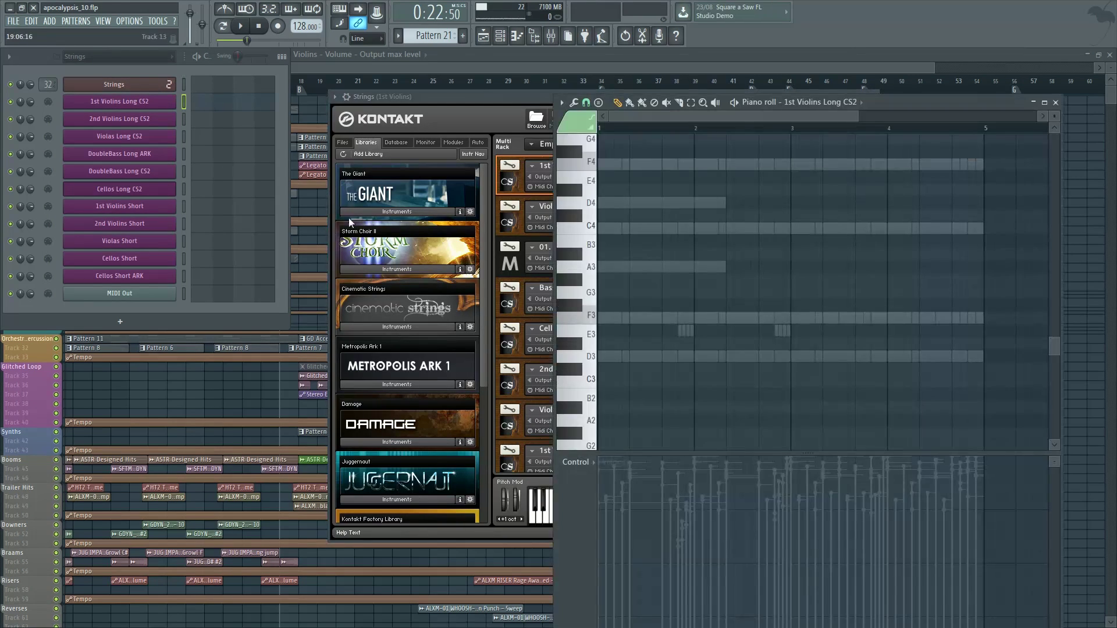
{"action": "scroll", "coordinate": [589, 294], "scroll_direction": "up", "scroll_amount": 6}
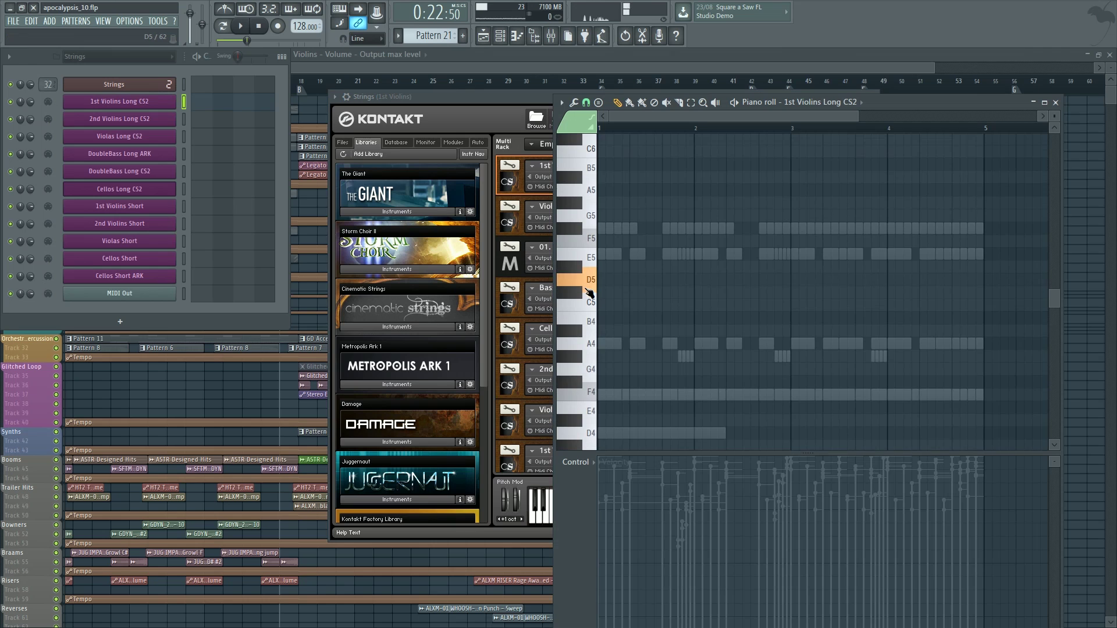
{"action": "scroll", "coordinate": [590, 294], "scroll_direction": "up", "scroll_amount": 4}
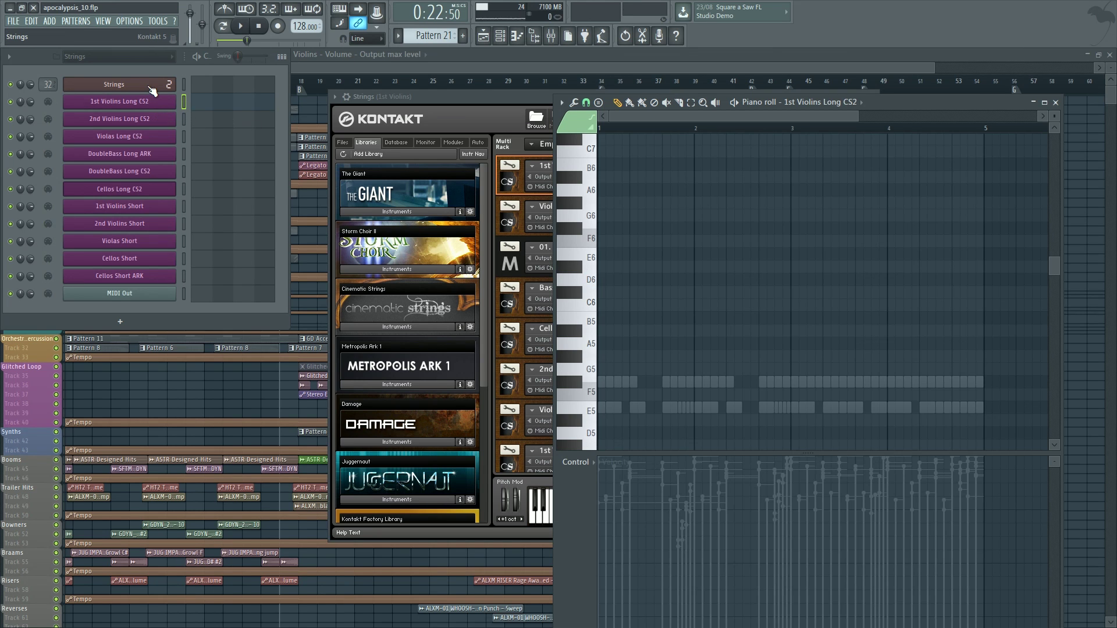
Step: Check the 1st Violins Long CS2 settings again, bring the Strings Kontakt instance forward, and reposition it to show the whole multi rack
{"action": "left_click", "coordinate": [164, 103]}
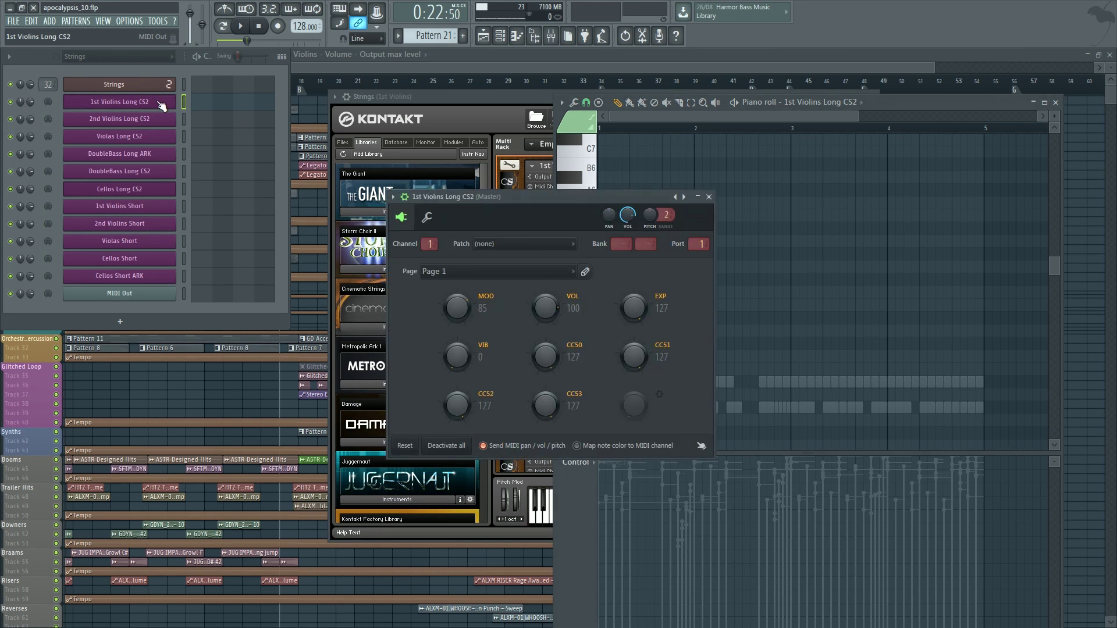
{"action": "left_click", "coordinate": [129, 88]}
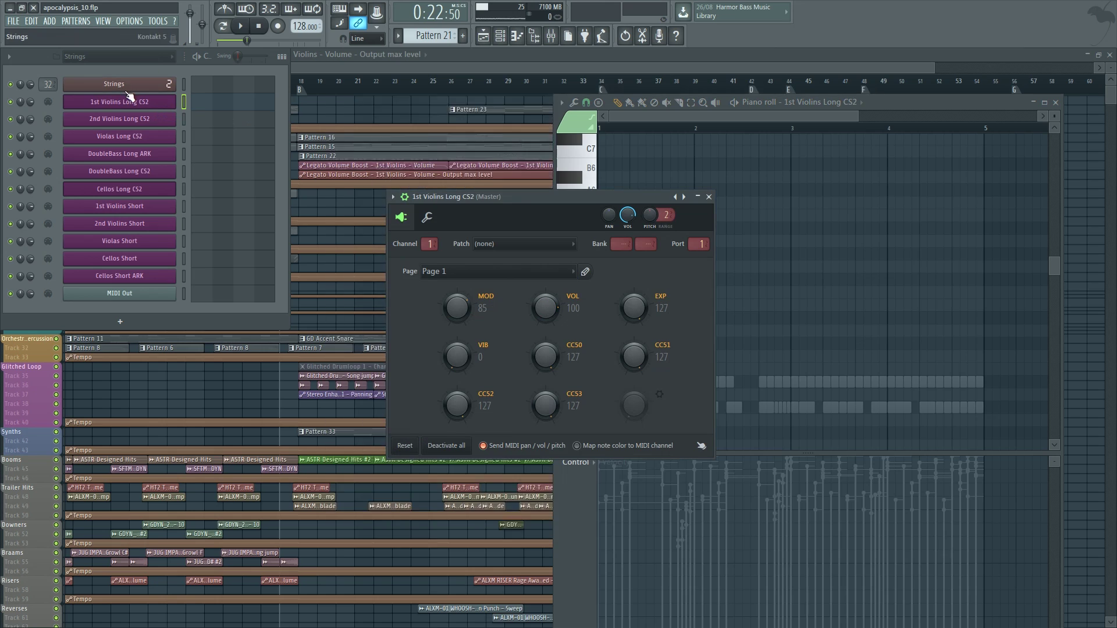
{"action": "left_click", "coordinate": [130, 88]}
{"action": "left_click_drag", "start_coordinate": [549, 95], "coordinate": [595, 118]}
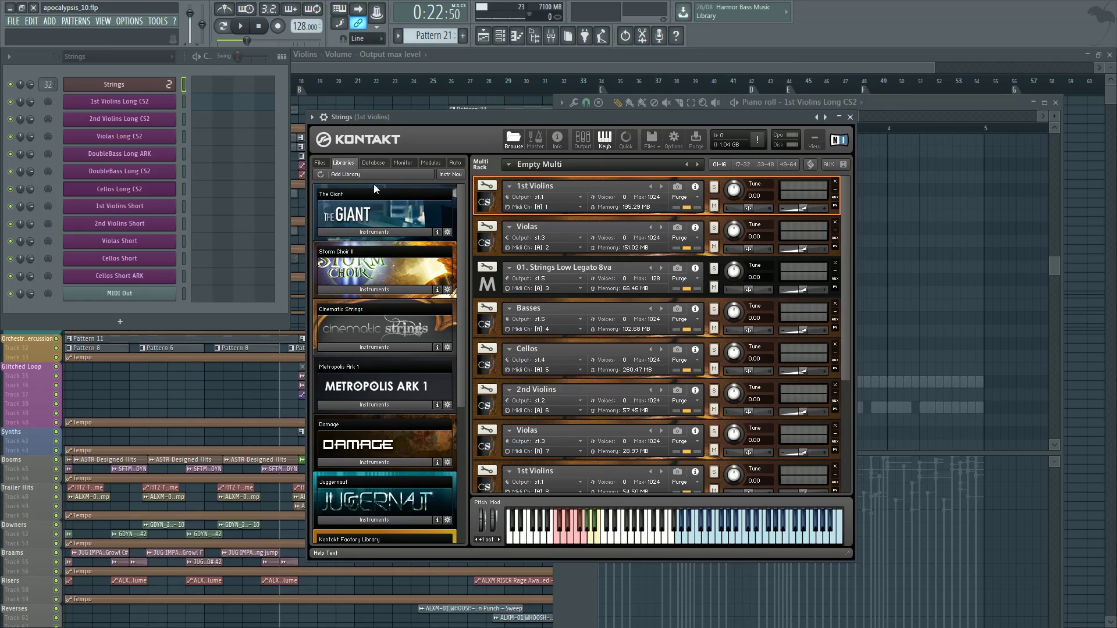
Step: Expand the 1st Violins instrument in the Strings Kontakt instance and compare it with the 1st Violins Long CS2 MIDI Out settings
{"action": "left_click", "coordinate": [483, 207]}
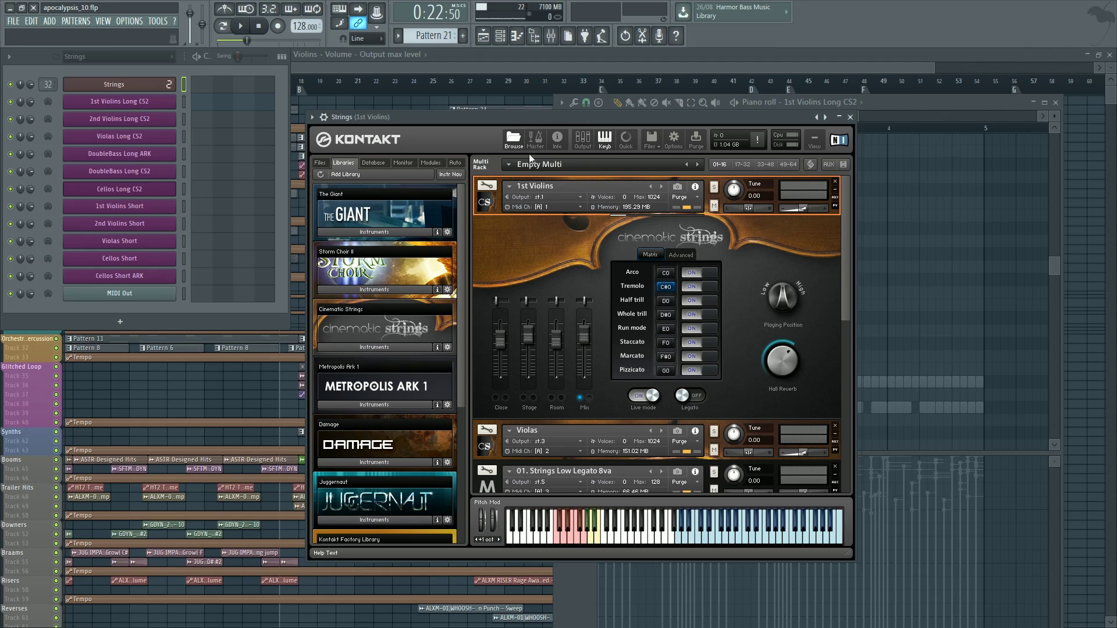
{"action": "left_click", "coordinate": [161, 101]}
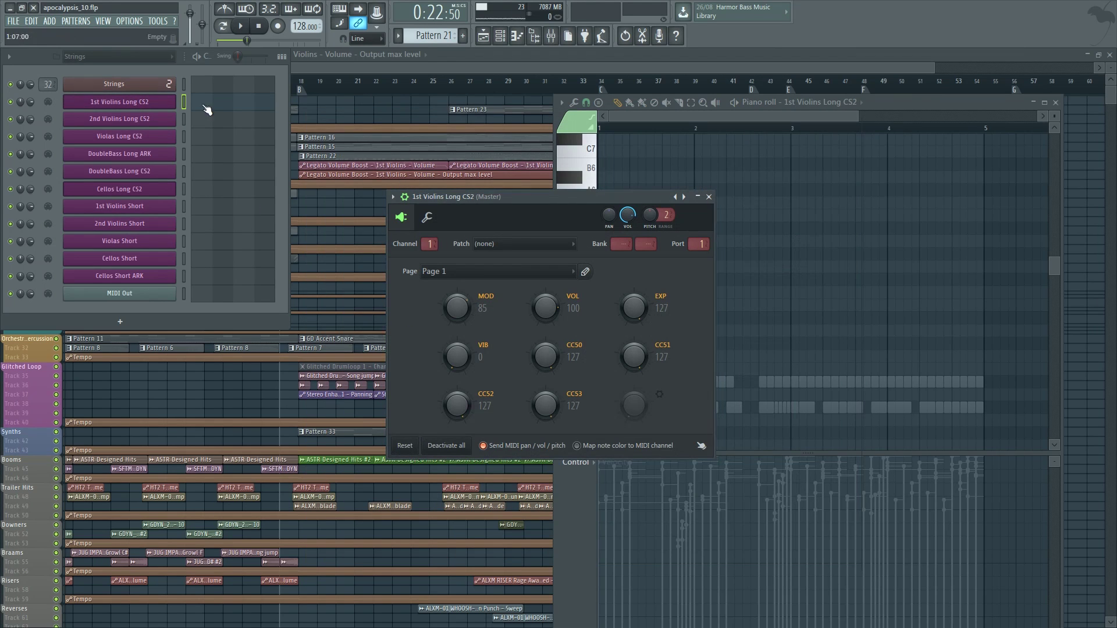
{"action": "left_click", "coordinate": [161, 87]}
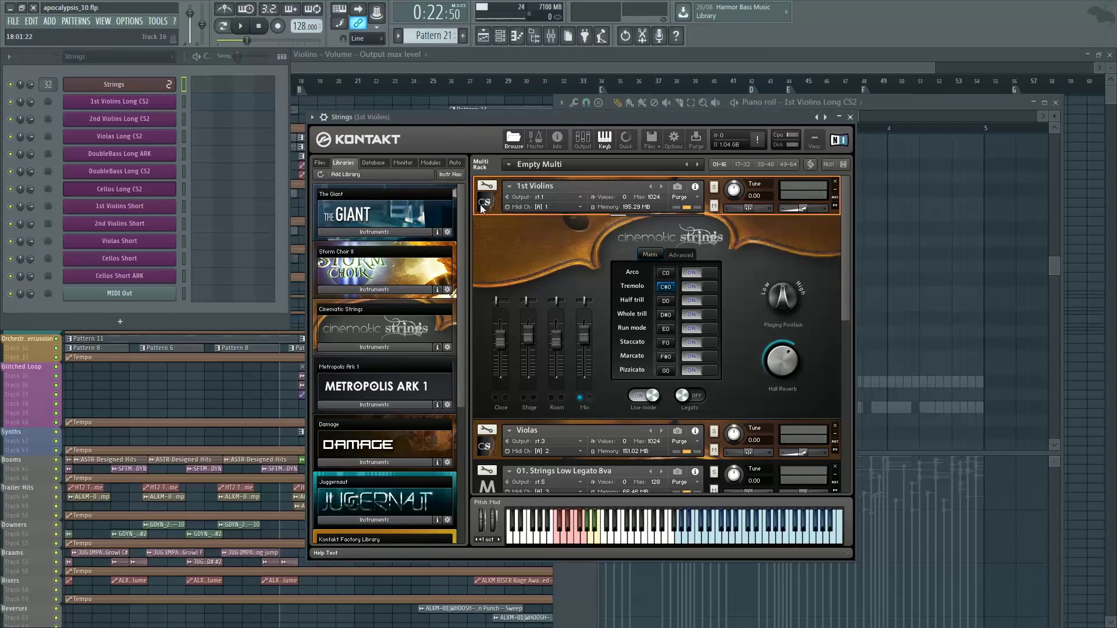
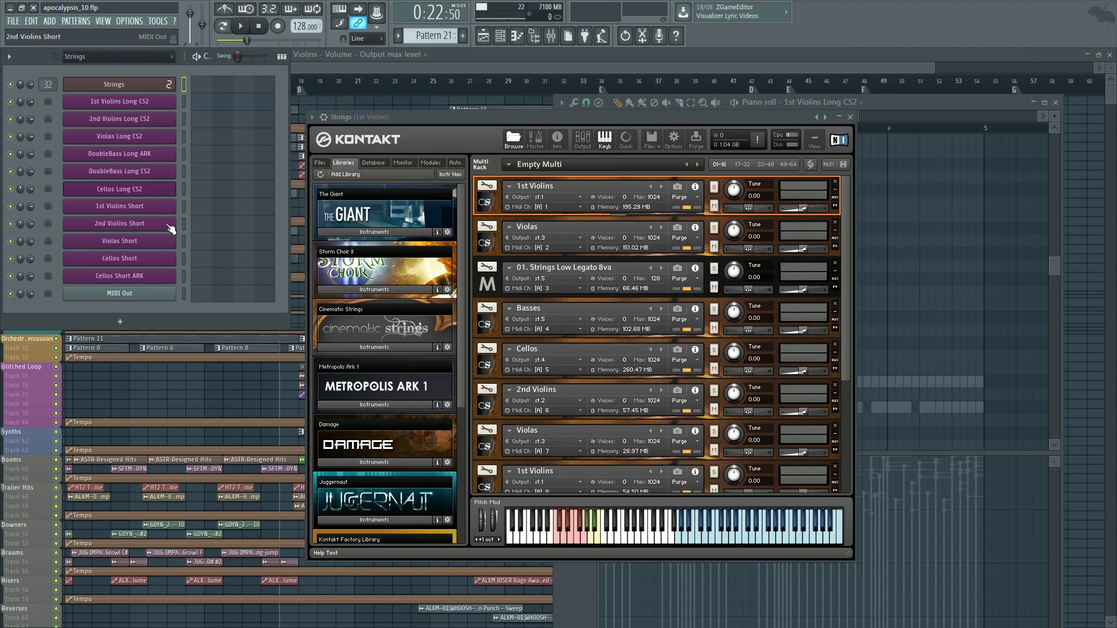
Step: Open the 1st Violins Short MIDI Out settings to check the channel, and audition keys up to F6 in its piano roll
{"action": "left_click", "coordinate": [157, 206]}
{"action": "left_click_drag", "start_coordinate": [231, 339], "coordinate": [355, 299]}
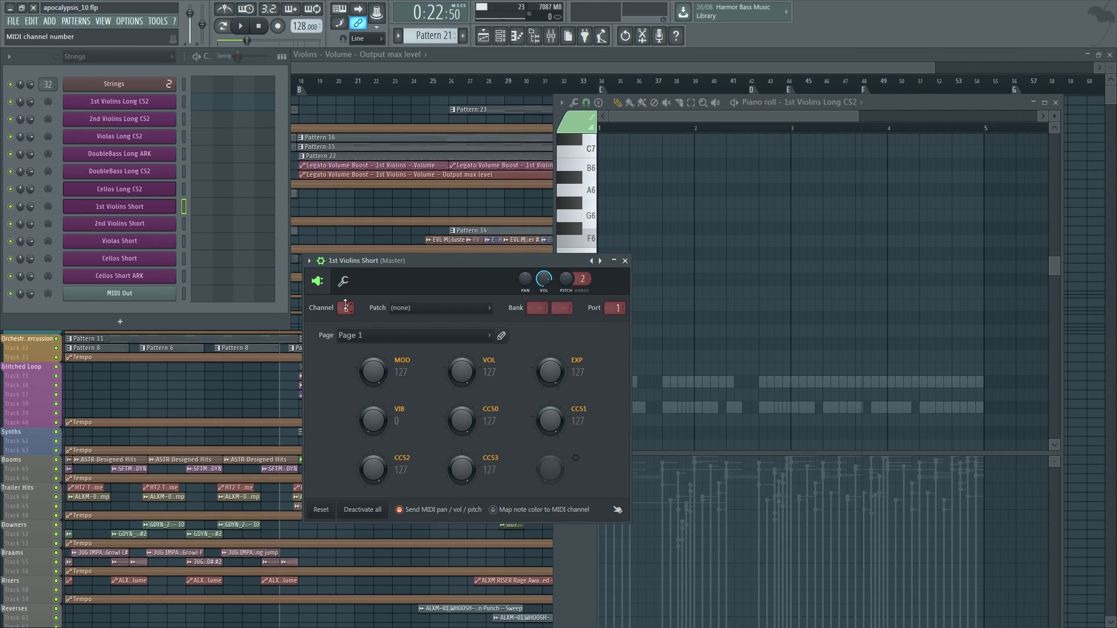
{"action": "left_click", "coordinate": [199, 213]}
{"action": "scroll", "coordinate": [603, 324], "scroll_direction": "down", "scroll_amount": 1}
{"action": "left_click", "coordinate": [591, 334]}
{"action": "left_click", "coordinate": [589, 265]}
{"action": "left_click", "coordinate": [590, 219]}
{"action": "left_click", "coordinate": [597, 201]}
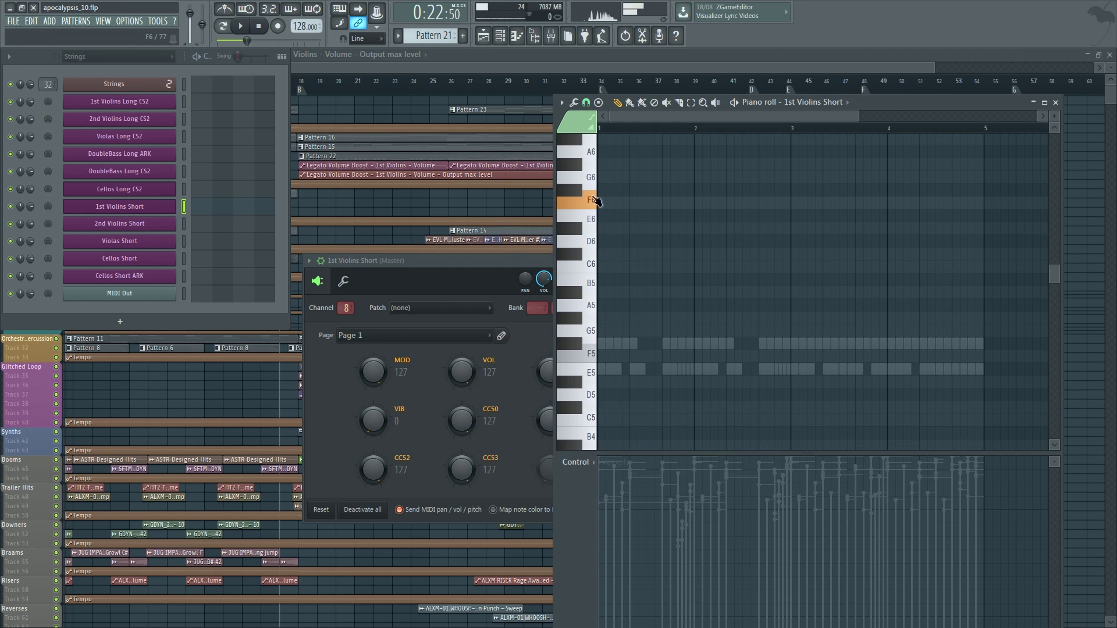
Step: Show the Strings Kontakt instance and find the 1st Violins instrument on MIDI channel 8 in the multi rack
{"action": "left_click", "coordinate": [156, 84]}
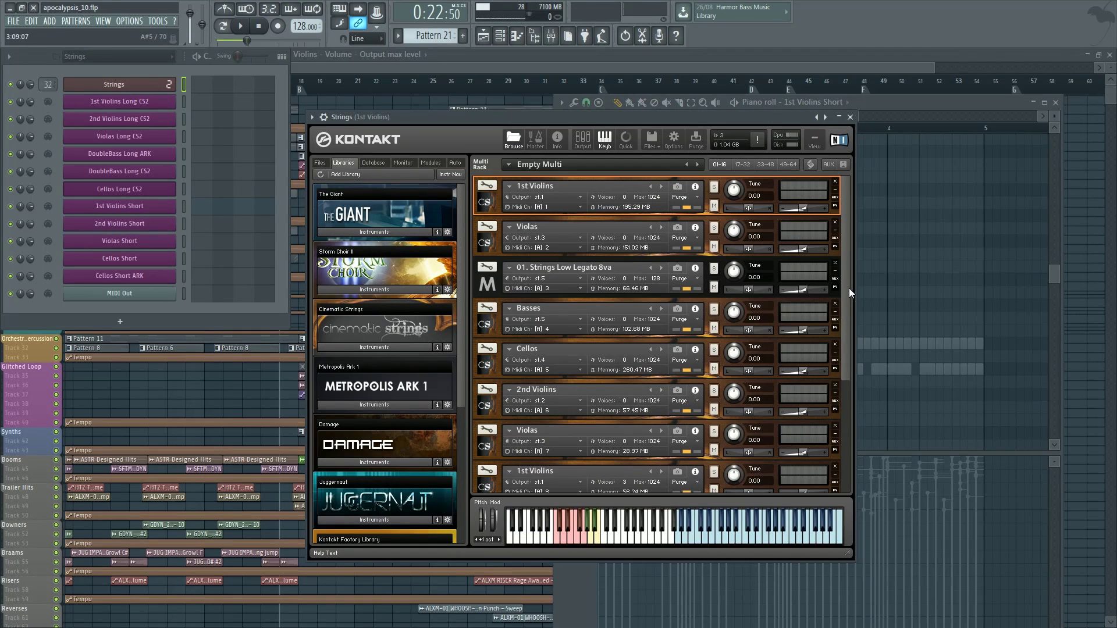
{"action": "left_click_drag", "start_coordinate": [847, 287], "coordinate": [853, 344]}
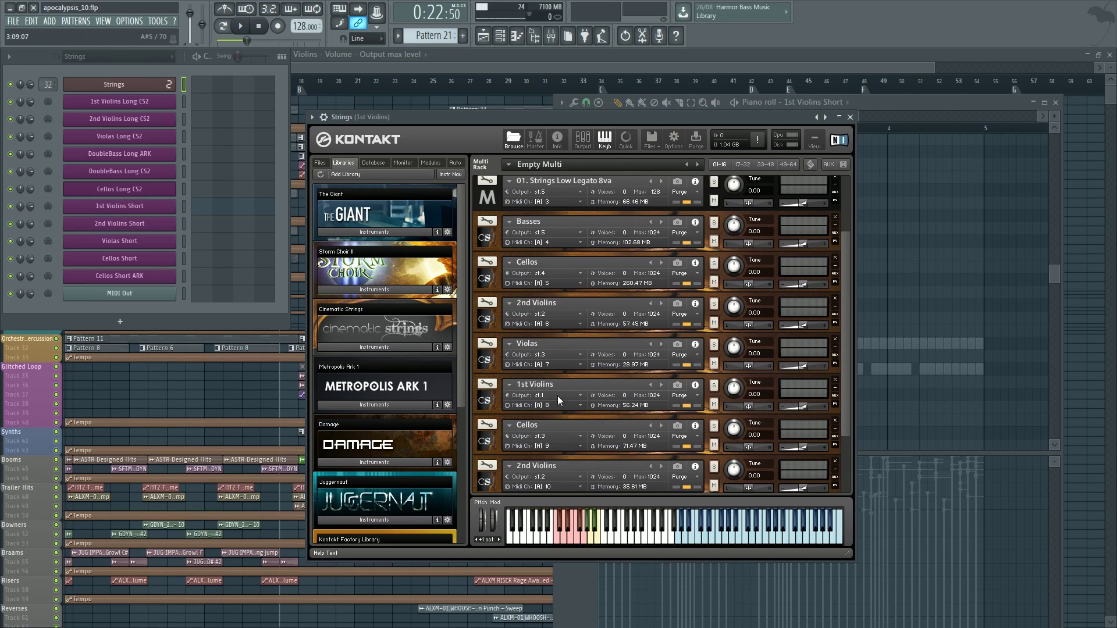
{"action": "left_click", "coordinate": [511, 397]}
{"action": "scroll", "coordinate": [589, 450], "scroll_direction": "down", "scroll_amount": 4}
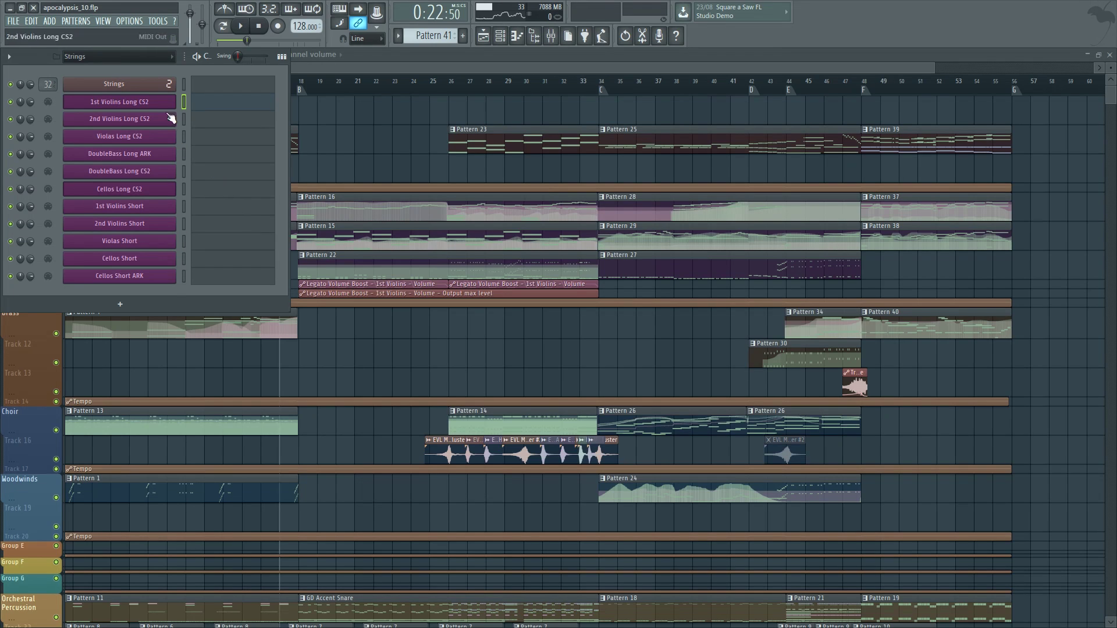
Step: Open the 1st Violins Long CS2 MIDI Out settings and adjust the controllers to MOD 91 and VOL 85
{"action": "left_click", "coordinate": [119, 102]}
{"action": "left_click_drag", "start_coordinate": [386, 235], "coordinate": [545, 226]}
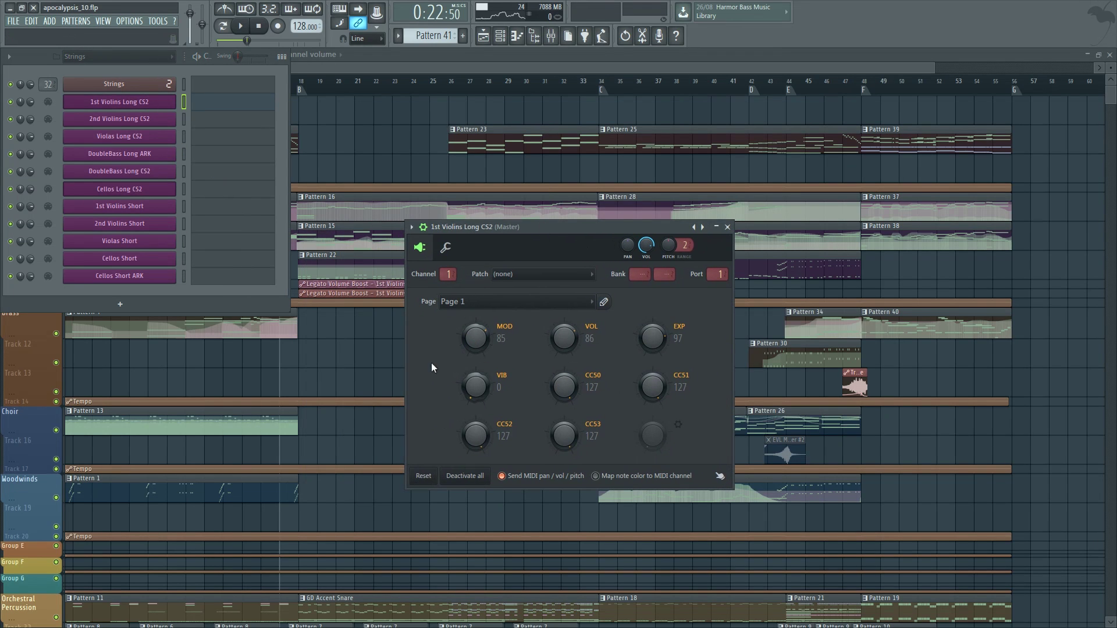
{"action": "left_click_drag", "start_coordinate": [481, 335], "coordinate": [481, 326]}
{"action": "mouse_move", "coordinate": [556, 334]}
{"action": "left_mouse_down"}
{"action": "mouse_move", "coordinate": [556, 311]}
{"action": "mouse_move", "coordinate": [564, 331]}
{"action": "left_mouse_up"}
{"action": "left_click_drag", "start_coordinate": [477, 334], "coordinate": [476, 336]}
{"action": "left_click_drag", "start_coordinate": [574, 332], "coordinate": [573, 327]}
{"action": "left_click_drag", "start_coordinate": [472, 236], "coordinate": [504, 238]}
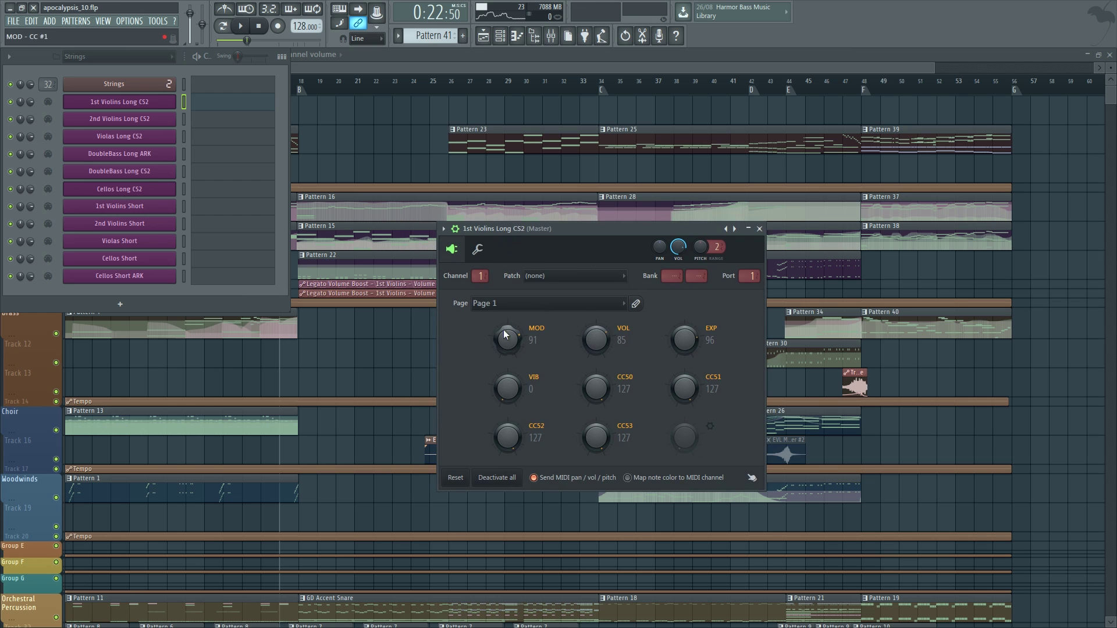
Step: Add a new MIDI Out channel, place its window over the playlist, and close the 1st Violins Long CS2 settings
{"action": "left_click", "coordinate": [49, 21]}
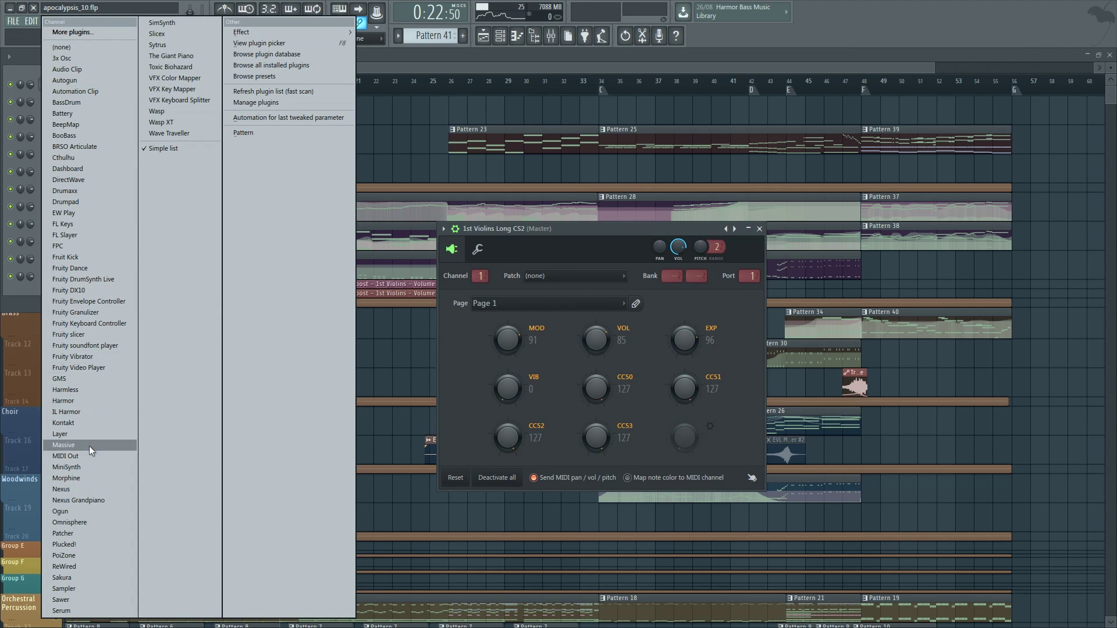
{"action": "left_click", "coordinate": [87, 456]}
{"action": "left_click_drag", "start_coordinate": [221, 189], "coordinate": [636, 201]}
{"action": "left_click", "coordinate": [759, 229]}
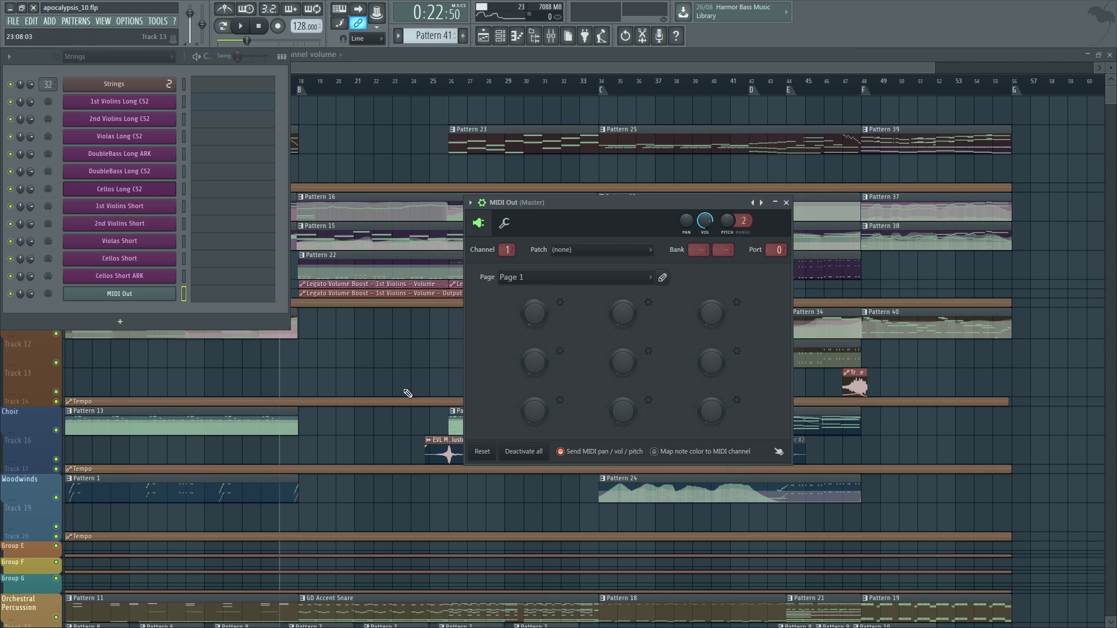
{"action": "left_click_drag", "start_coordinate": [549, 202], "coordinate": [516, 194]}
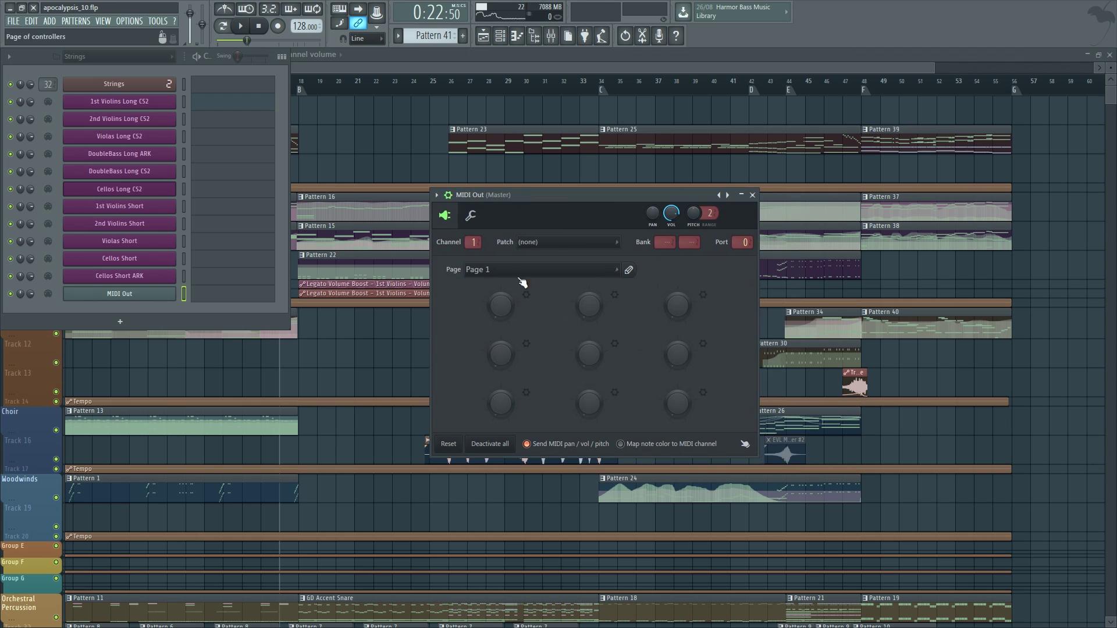
Step: Configure the first knob of the new MIDI Out with full and short name MOD and CC controller 1
{"action": "right_click", "coordinate": [494, 317]}
{"action": "left_click", "coordinate": [527, 330]}
{"action": "left_click_drag", "start_coordinate": [585, 286], "coordinate": [775, 292]}
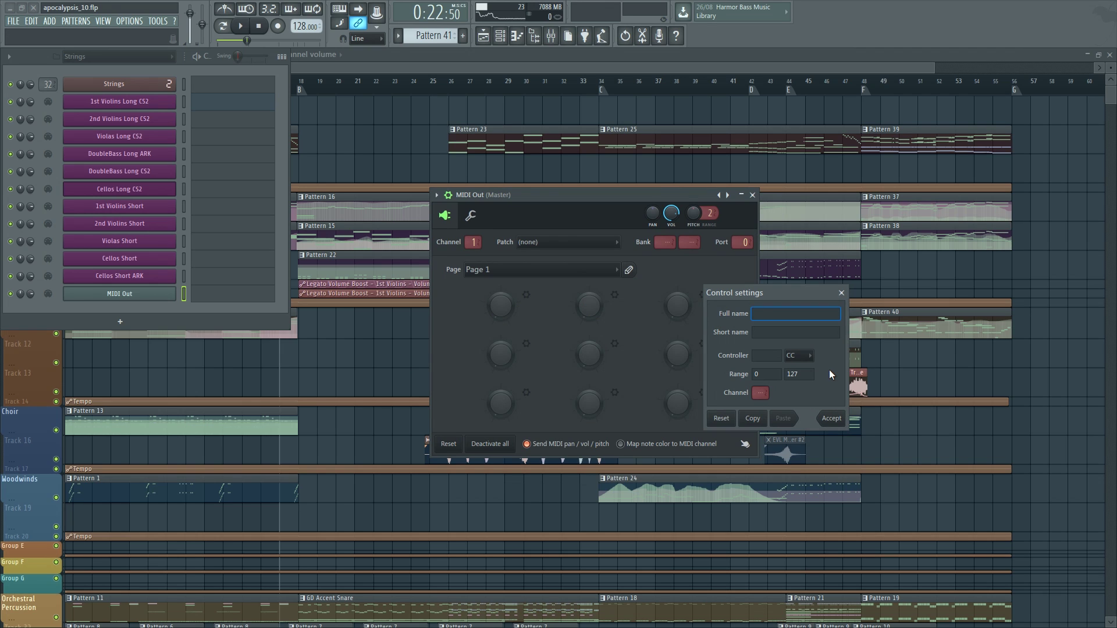
{"action": "type", "text": "MOD"}
{"action": "key", "text": "Tab"}
{"action": "type", "text": "MOD"}
{"action": "key", "text": "Tab"}
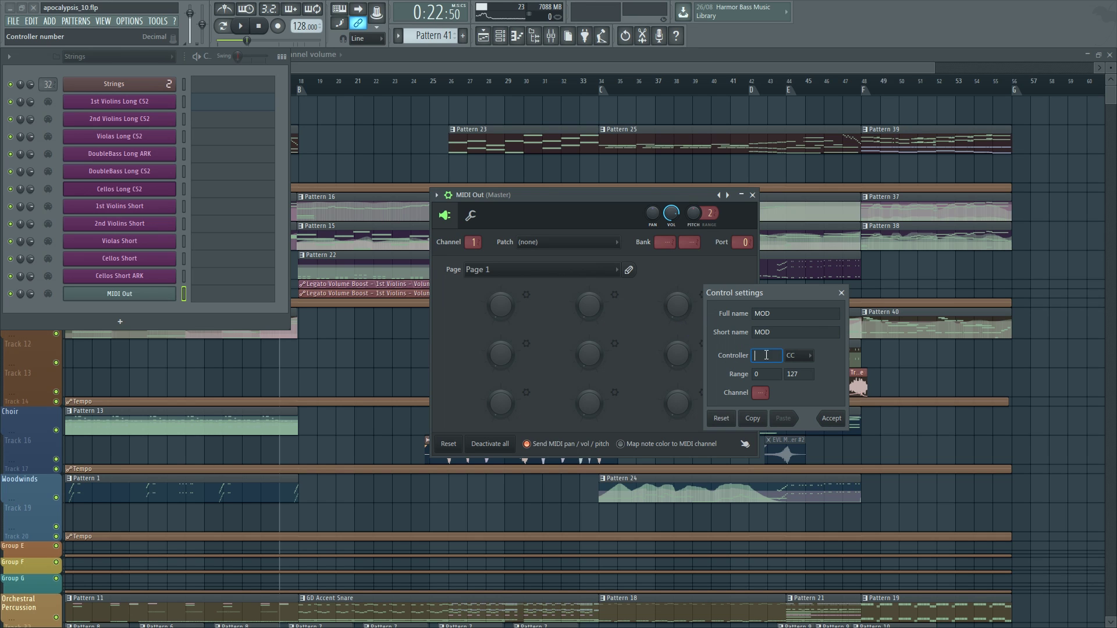
{"action": "type", "text": "1"}
{"action": "left_click", "coordinate": [832, 419]}
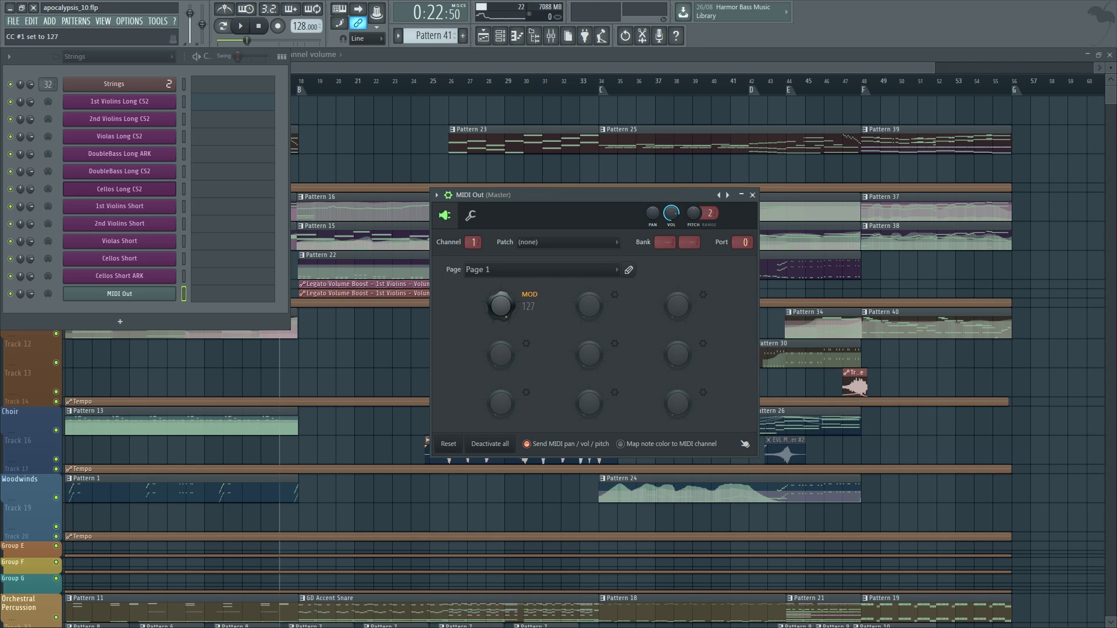
Step: Configure the second knob of the new MIDI Out with full and short name EXP and CC controller 7
{"action": "right_click", "coordinate": [589, 305]}
{"action": "left_click", "coordinate": [648, 331]}
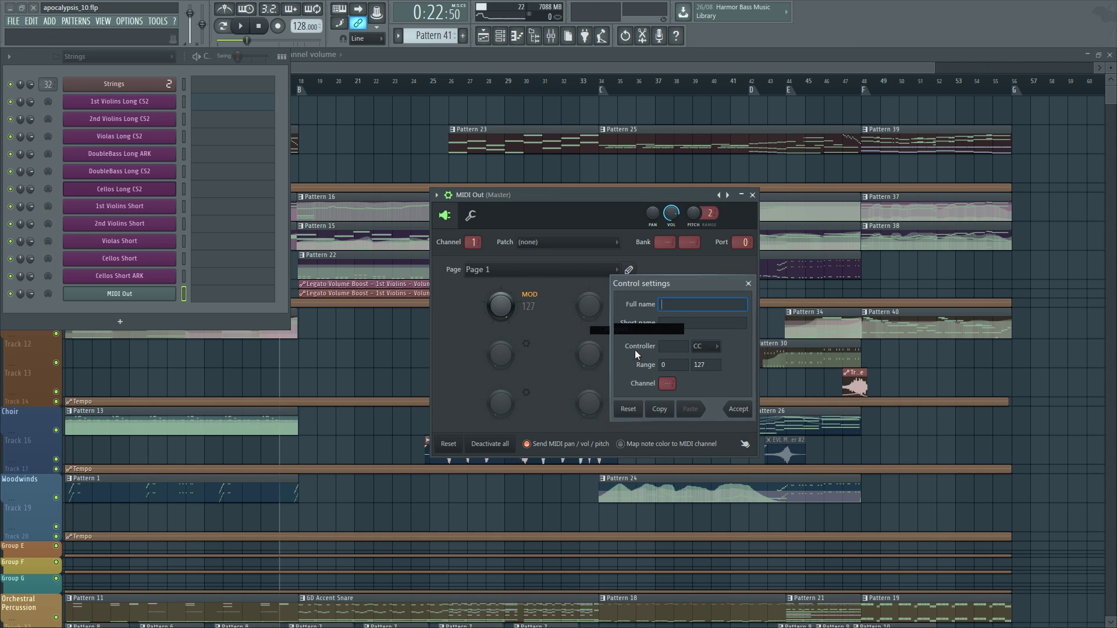
{"action": "left_click", "coordinate": [664, 322]}
{"action": "key", "text": "shift+Tab"}
{"action": "type", "text": "E"}
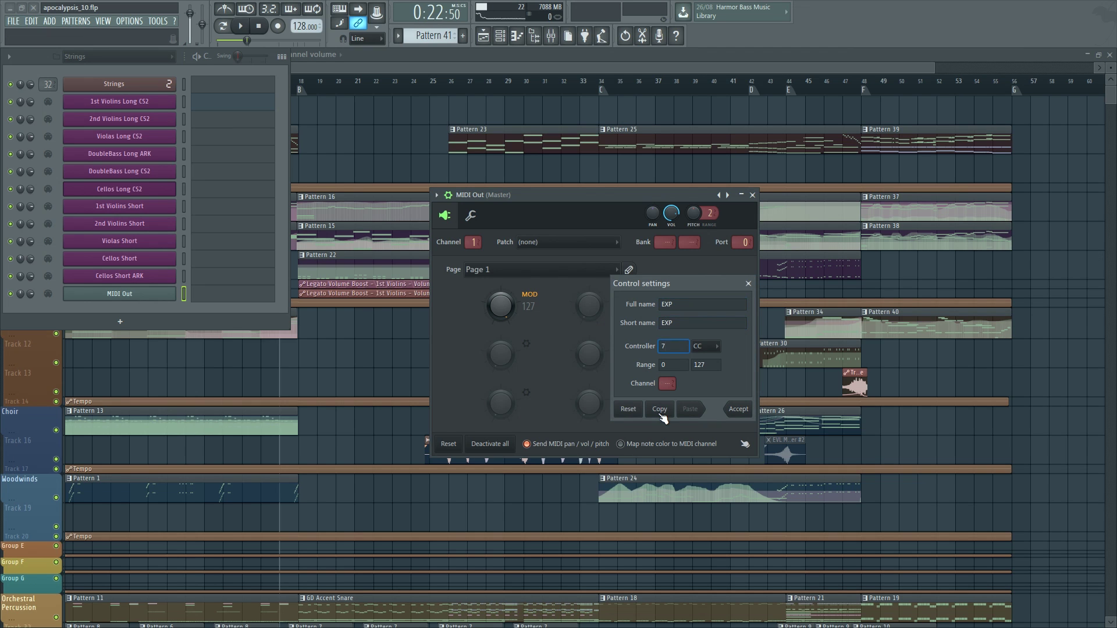
{"action": "left_click", "coordinate": [734, 410]}
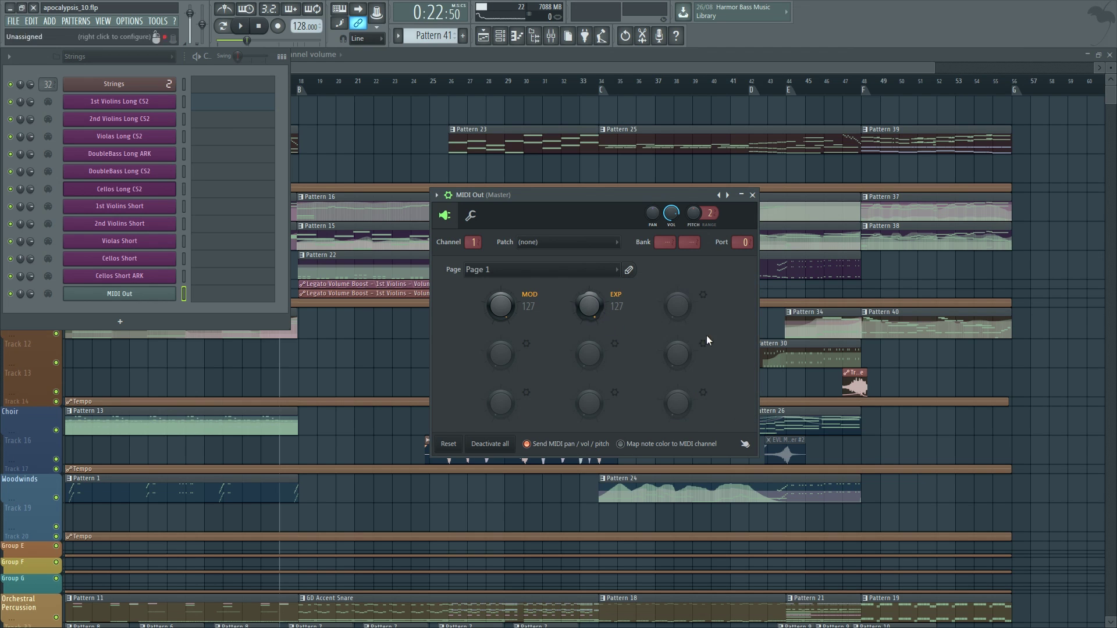
Step: Configure the third knob of the new MIDI Out with full and short name VOL and CC controller 11
{"action": "right_click", "coordinate": [672, 298]}
{"action": "left_click", "coordinate": [704, 311]}
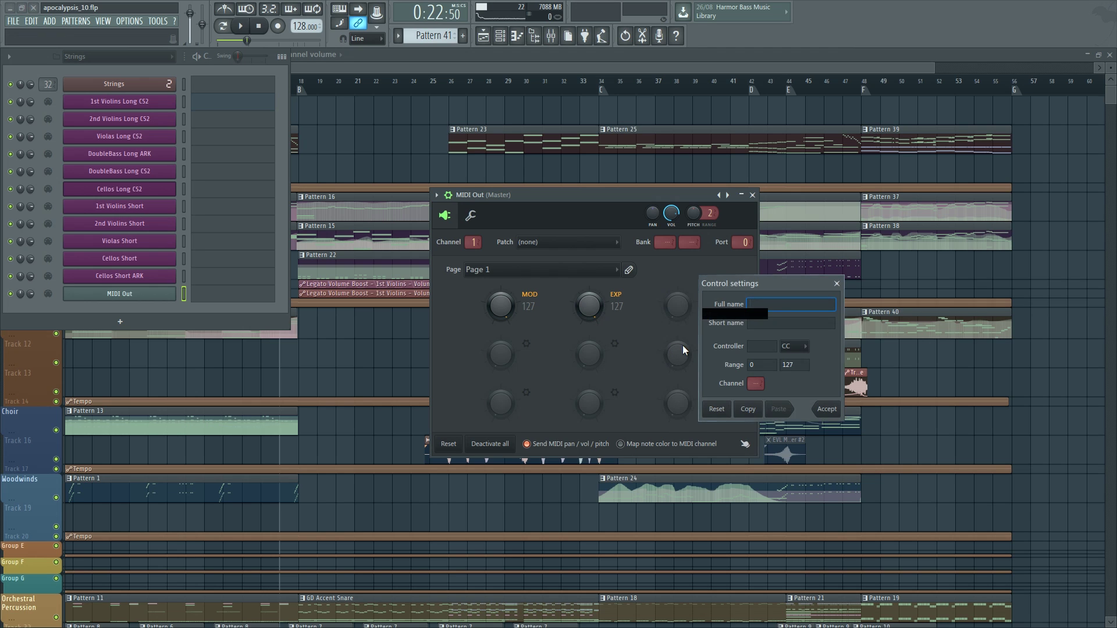
{"action": "type", "text": "VOL"}
{"action": "key", "text": "Tab"}
{"action": "type", "text": "VOL"}
{"action": "key", "text": "Tab"}
{"action": "type", "text": "11"}
{"action": "left_click", "coordinate": [826, 409]}
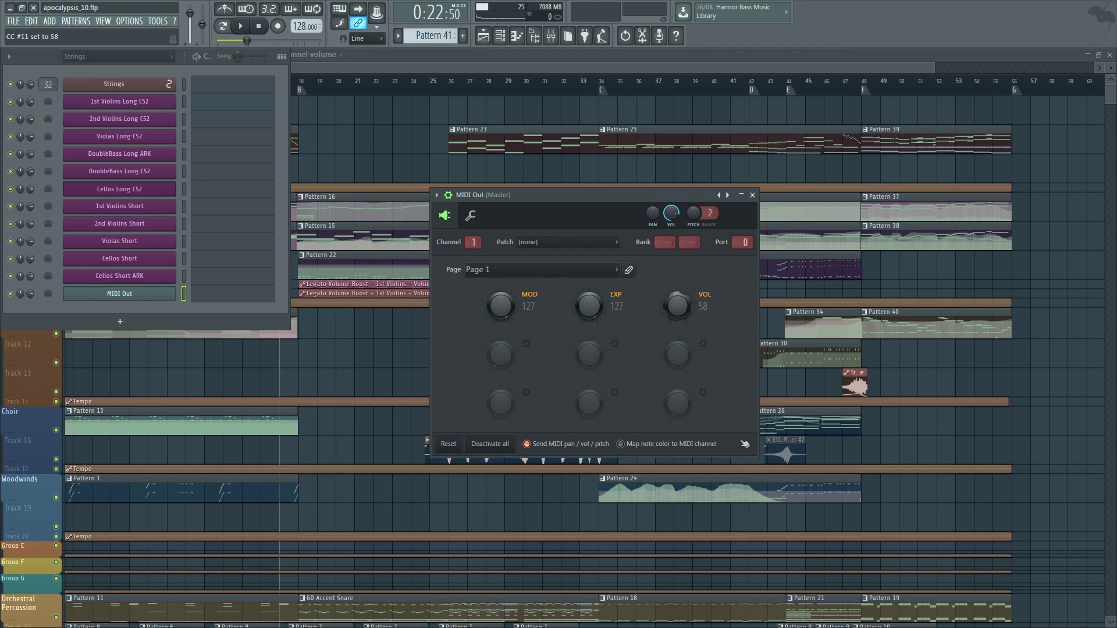
Step: Try out the new MIDI Out's EXP and MOD knobs and view the list of available controller pages
{"action": "left_click_drag", "start_coordinate": [595, 301], "coordinate": [596, 314]}
{"action": "left_click", "coordinate": [505, 271]}
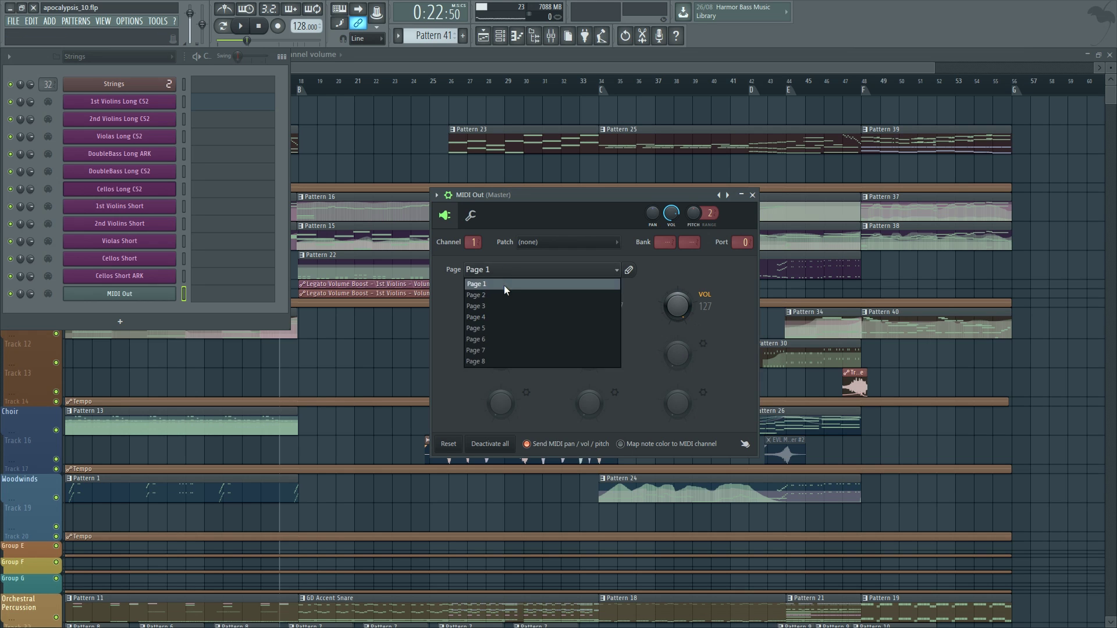
{"action": "left_click", "coordinate": [666, 267]}
{"action": "left_click_drag", "start_coordinate": [501, 305], "coordinate": [501, 361]}
{"action": "left_click_drag", "start_coordinate": [500, 304], "coordinate": [500, 283]}
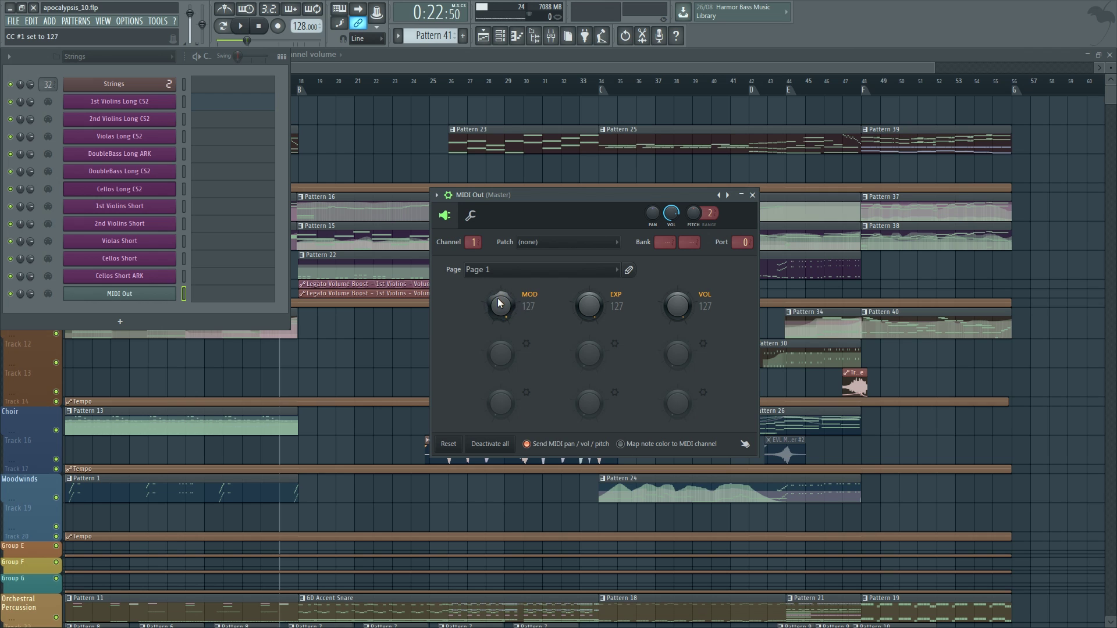
Step: Move the new MIDI Out's window higher and view the automation options of its MOD knob, reopening the window once it is hidden
{"action": "left_click_drag", "start_coordinate": [557, 194], "coordinate": [588, 149]}
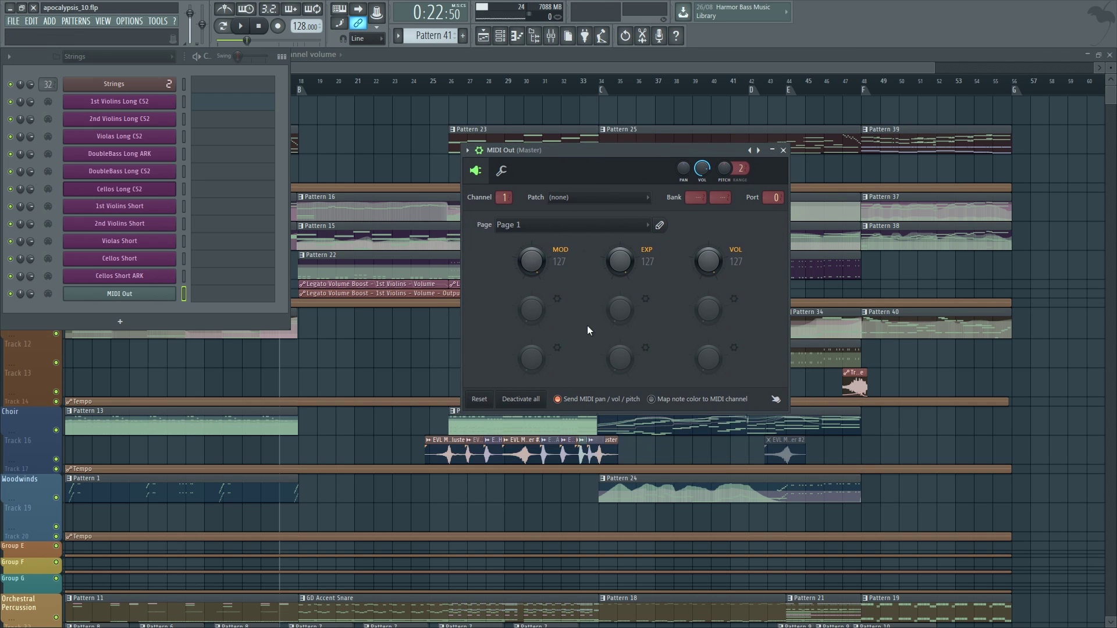
{"action": "right_click", "coordinate": [537, 268]}
{"action": "left_click", "coordinate": [508, 274]}
{"action": "right_click", "coordinate": [373, 157]}
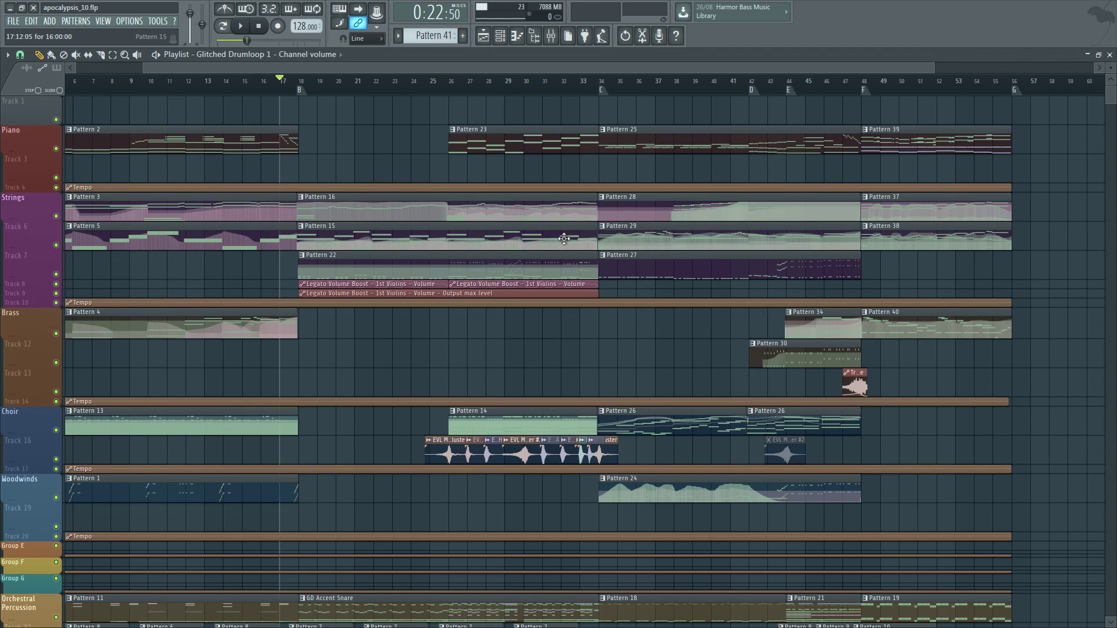
{"action": "left_click", "coordinate": [500, 35]}
{"action": "left_click", "coordinate": [140, 293]}
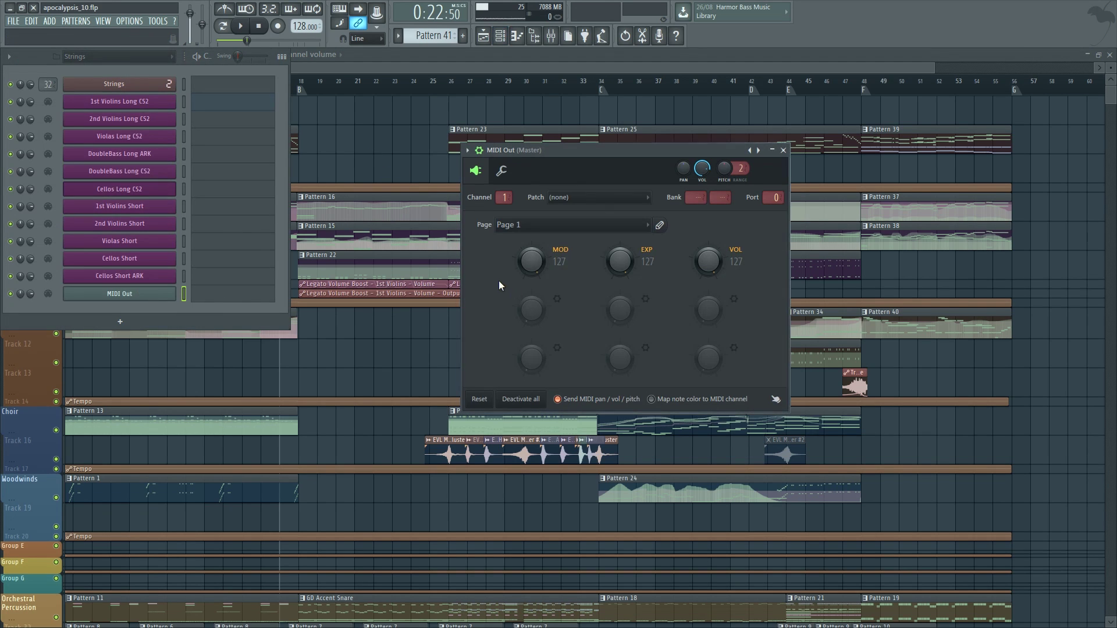
{"action": "right_click", "coordinate": [533, 260]}
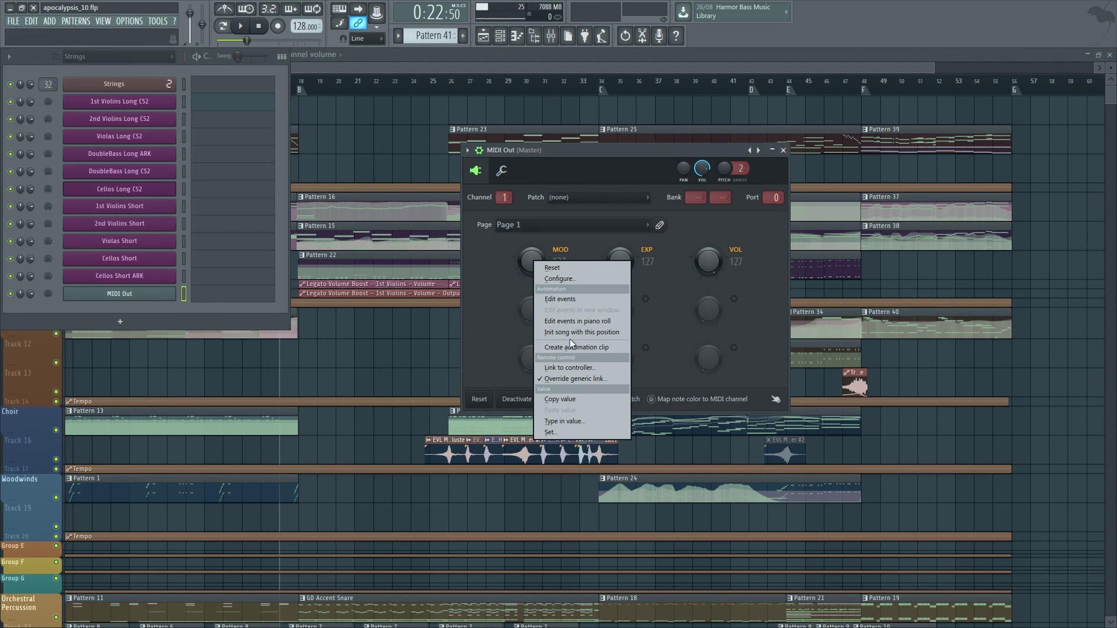
{"action": "left_click", "coordinate": [485, 285]}
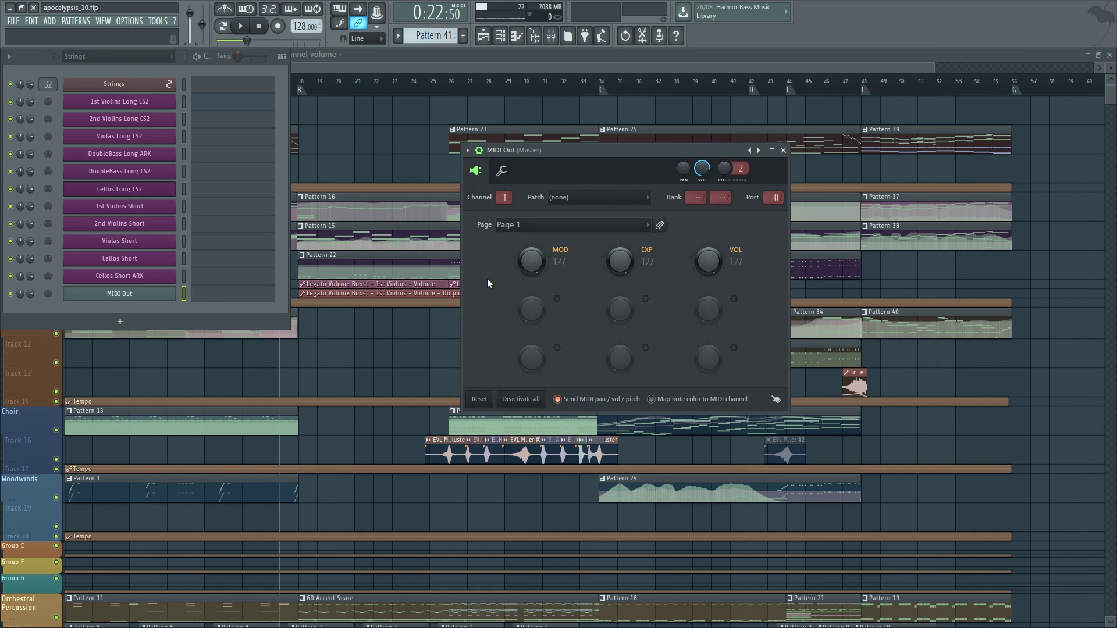
Step: Open the MOD knob's event editor, draw a trial automation curve, undo it, and bring the MIDI Out window forward
{"action": "right_click", "coordinate": [532, 261]}
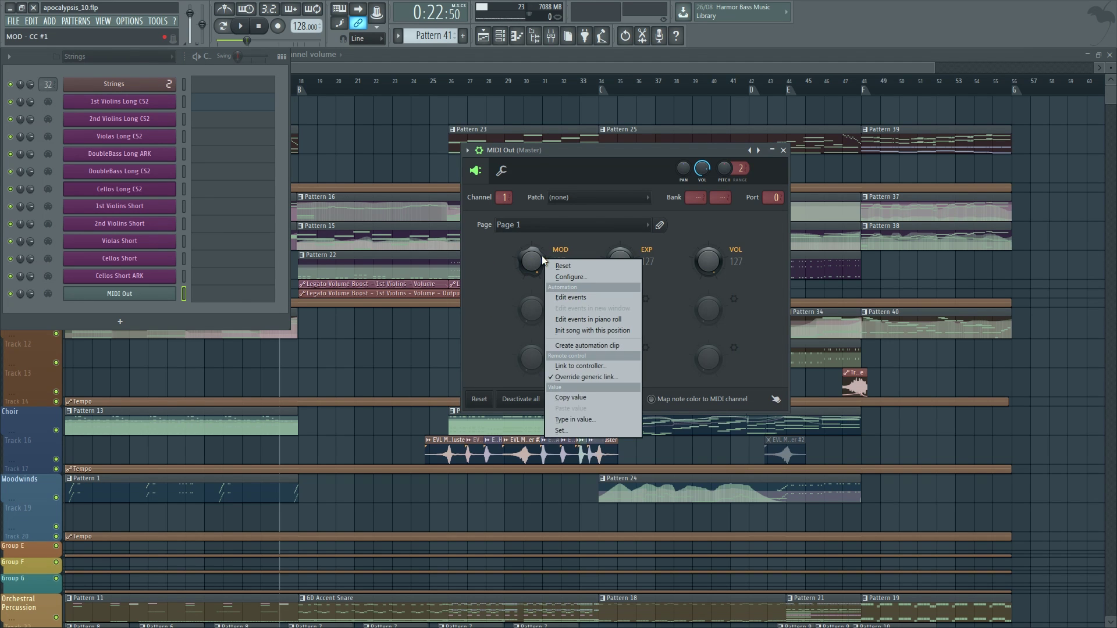
{"action": "left_click", "coordinate": [560, 278]}
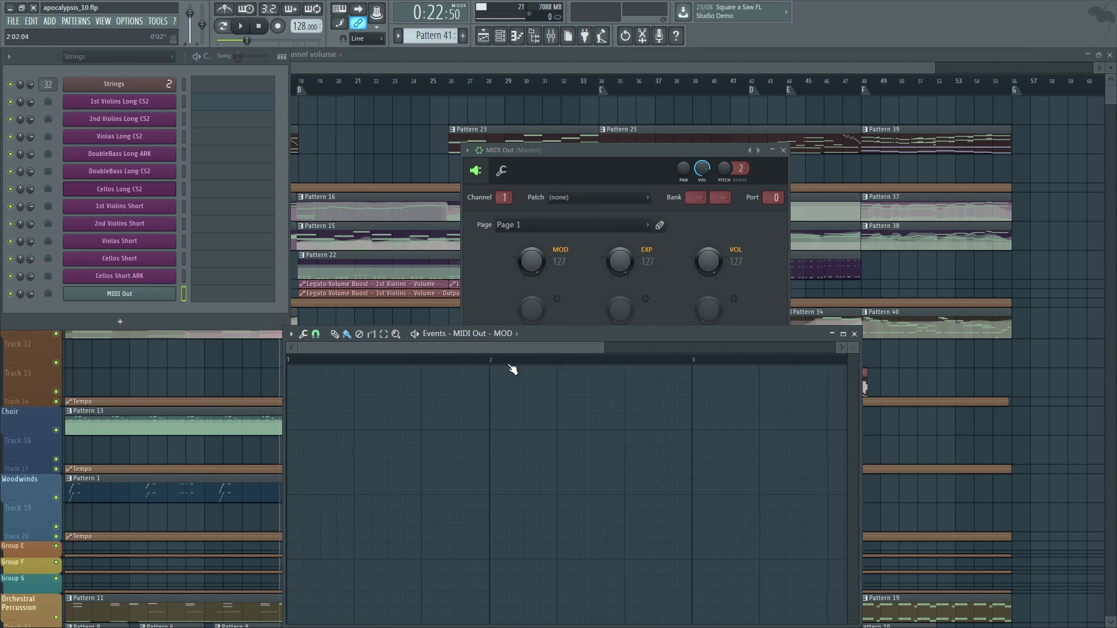
{"action": "mouse_move", "coordinate": [319, 502]}
{"action": "left_mouse_down"}
{"action": "mouse_move", "coordinate": [458, 474]}
{"action": "mouse_move", "coordinate": [563, 519]}
{"action": "left_mouse_up"}
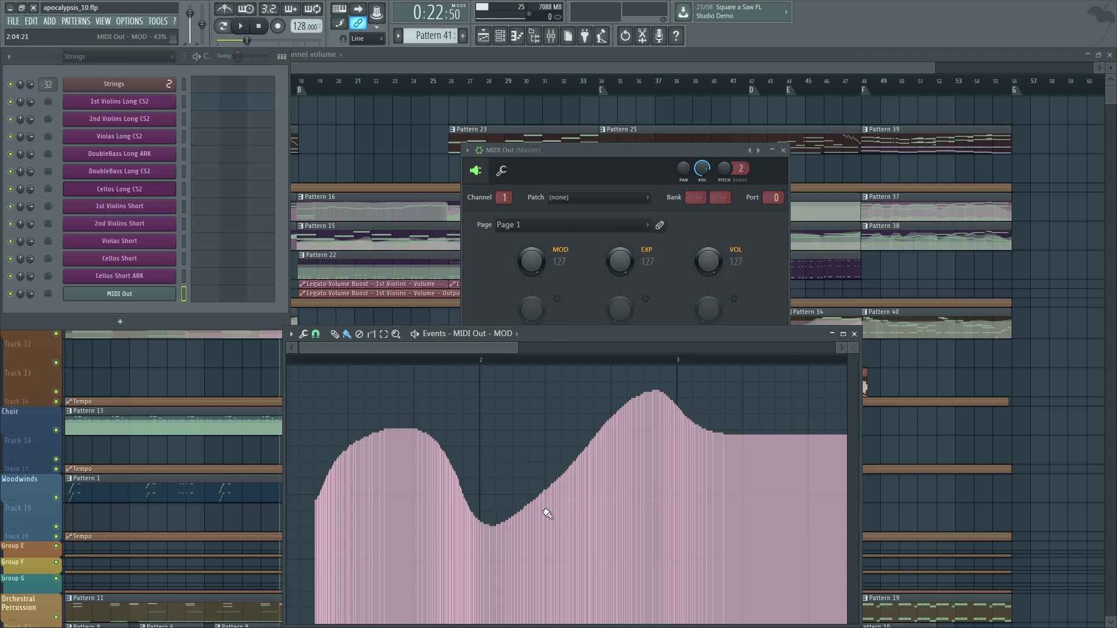
{"action": "key", "text": "ctrl+z"}
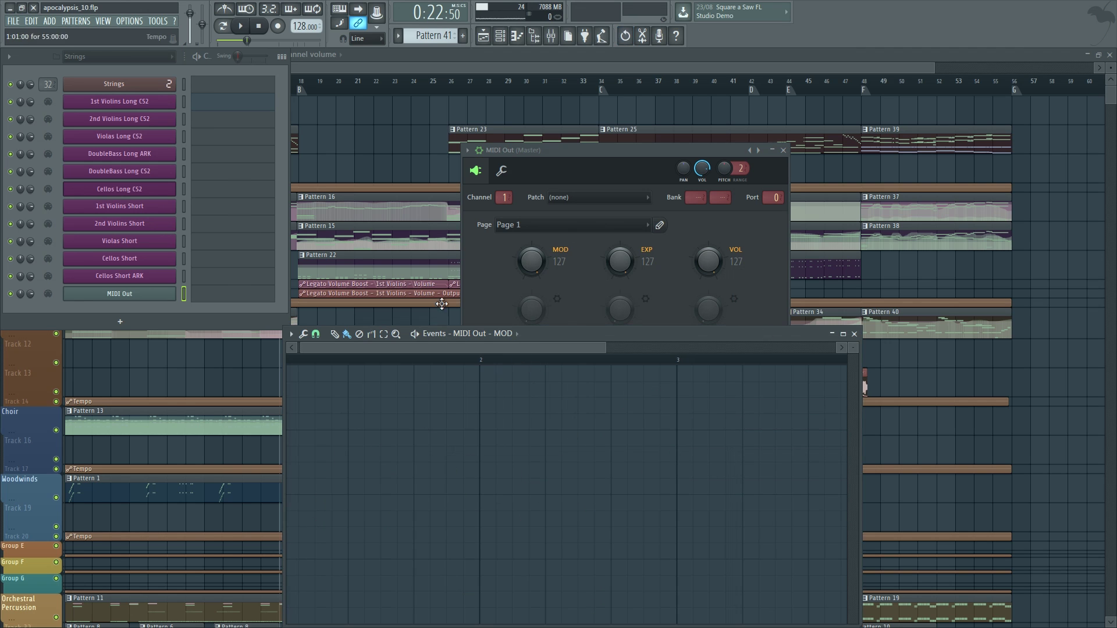
{"action": "left_click", "coordinate": [521, 282]}
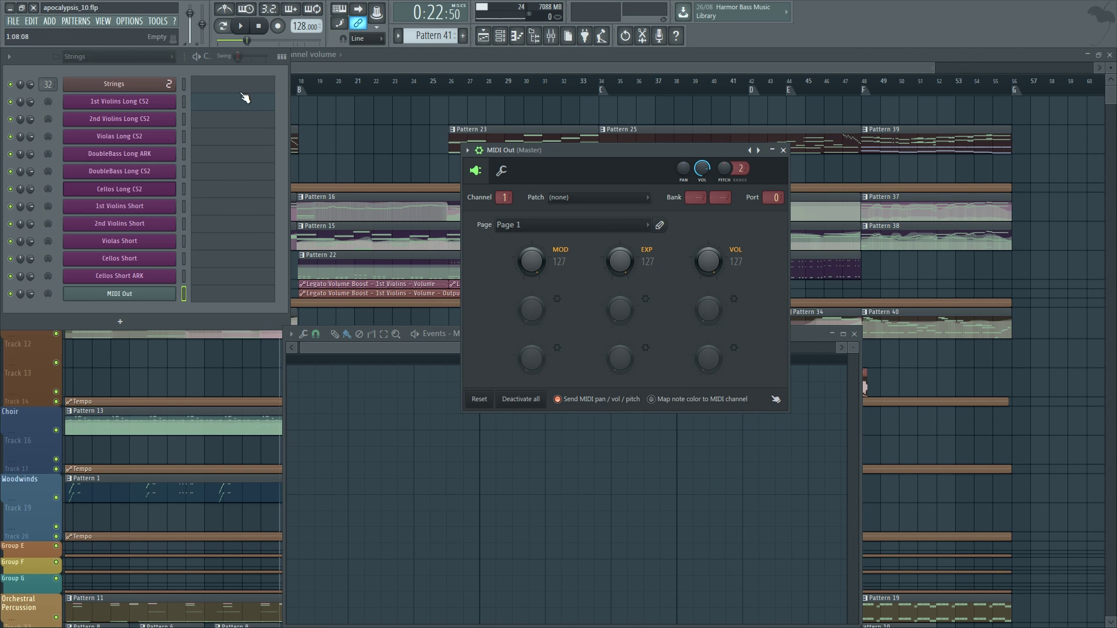
Step: Show the browser and expand the current project's generators to list the Piano Bold channel's parameters
{"action": "key", "text": "alt+F8"}
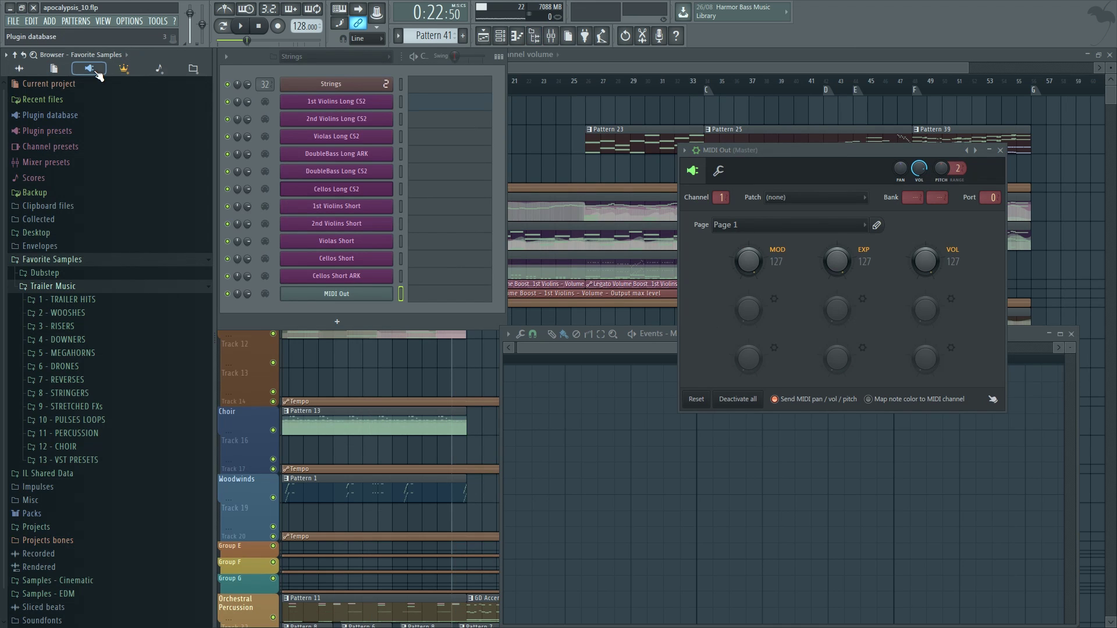
{"action": "left_click", "coordinate": [49, 83]}
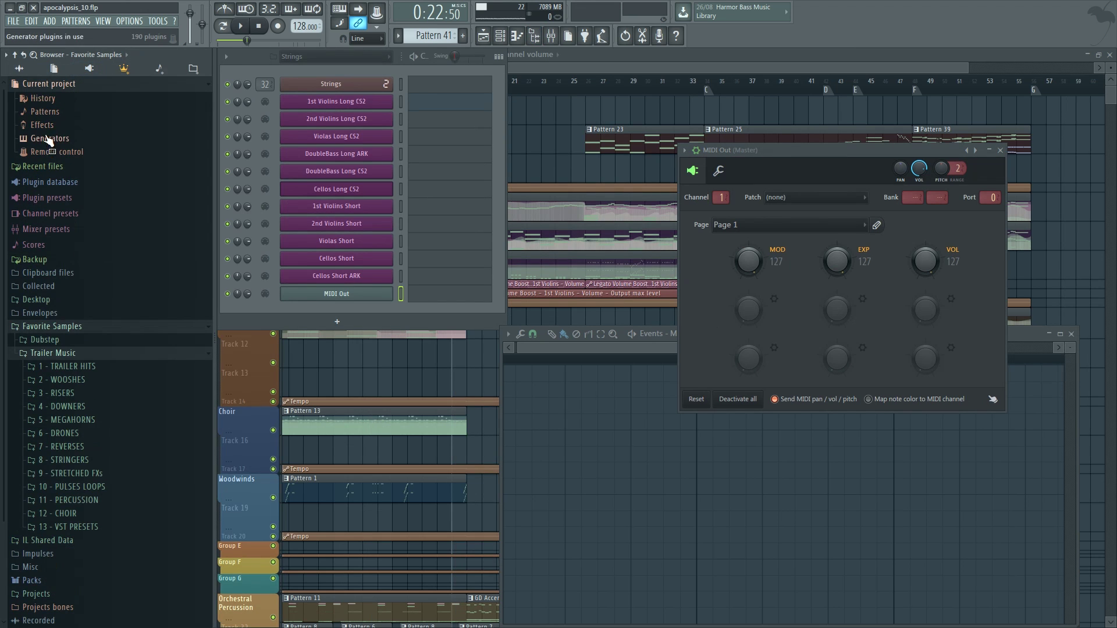
{"action": "left_click", "coordinate": [50, 139]}
{"action": "left_click", "coordinate": [72, 193]}
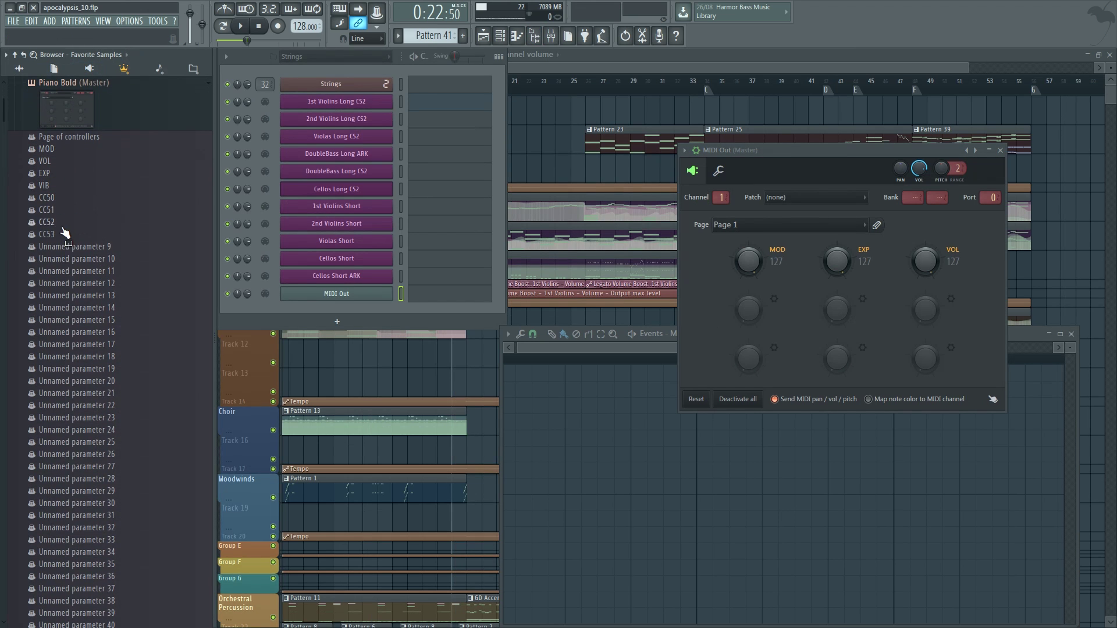
Step: Compare the automation options of Piano Bold's MOD parameter with those of the new MIDI Out's MOD knob
{"action": "right_click", "coordinate": [57, 149]}
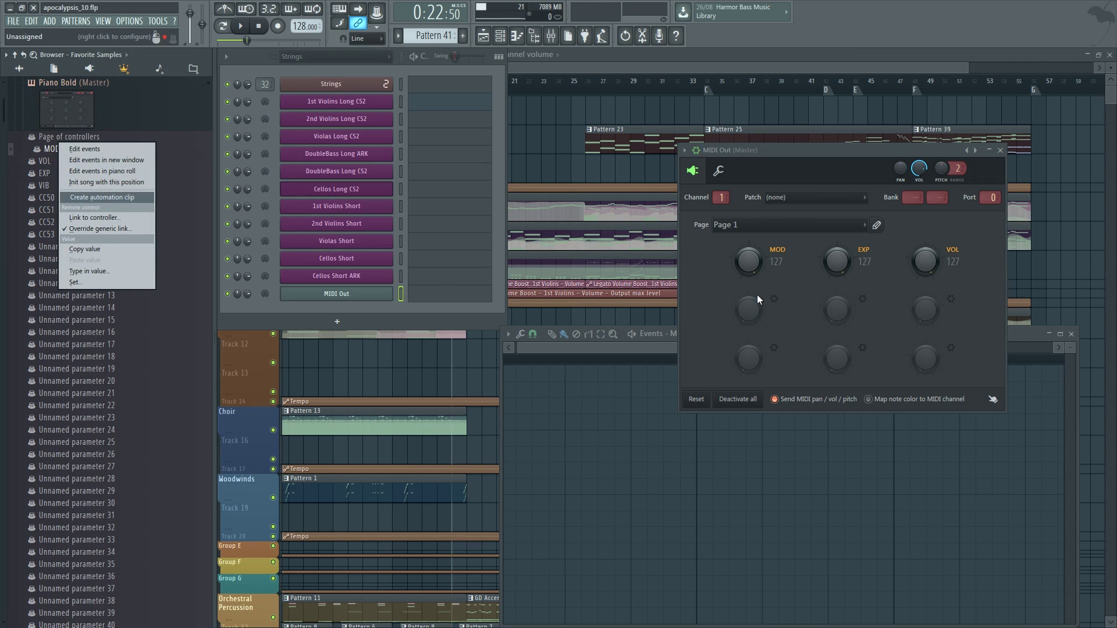
{"action": "left_click", "coordinate": [754, 270]}
{"action": "right_click", "coordinate": [757, 259]}
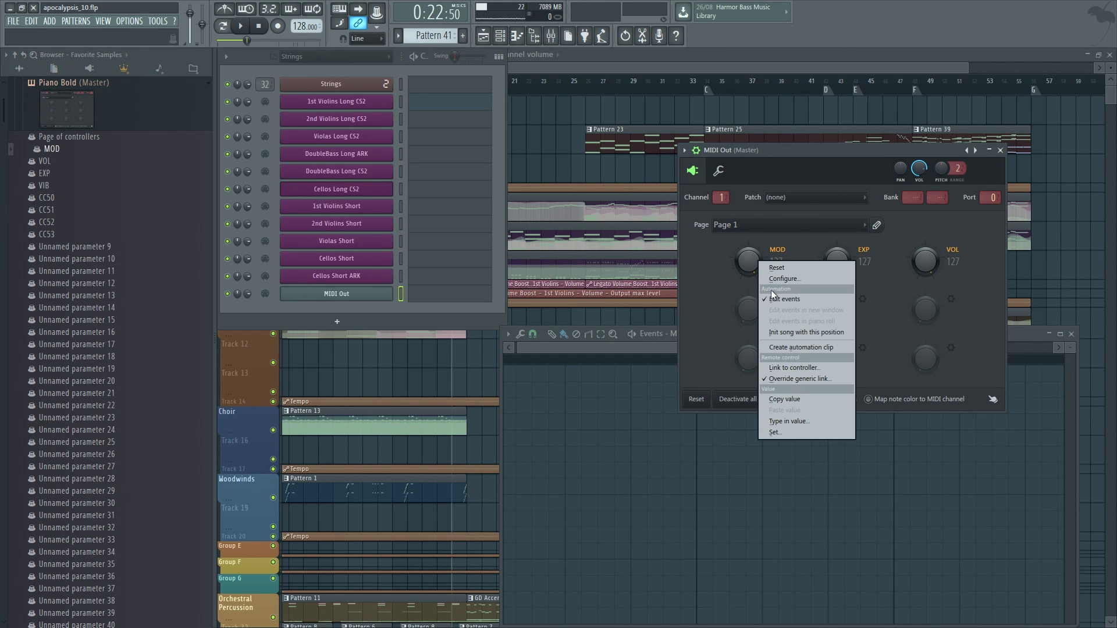
Step: Dismiss the knob options, bring the playlist forward, hide the browser and show the channel rack over the playlist
{"action": "left_click", "coordinate": [551, 202]}
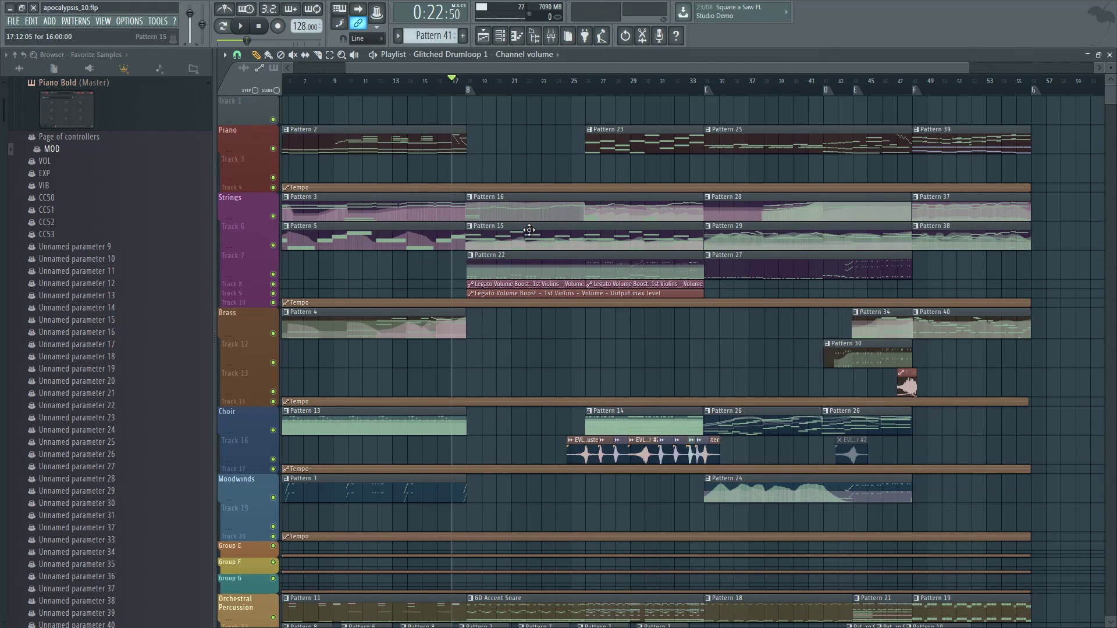
{"action": "key", "text": "F5"}
{"action": "key", "text": "alt+F8"}
{"action": "key", "text": "F5"}
{"action": "key", "text": "F6"}
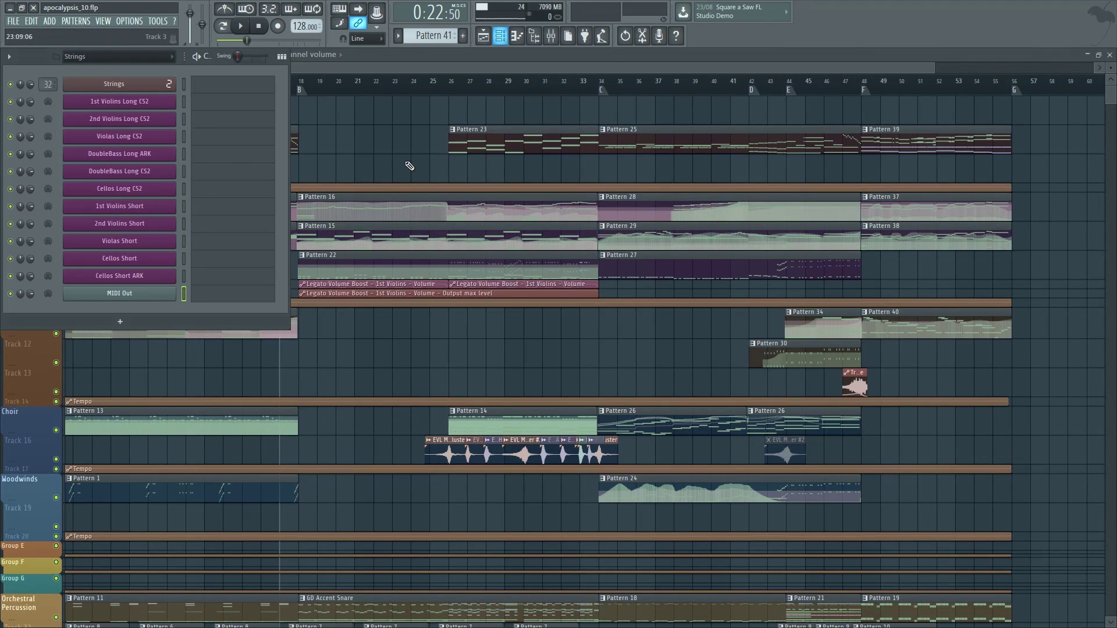
Step: Show all channels in the channel rack, and filter it back to the Strings group
{"action": "left_click", "coordinate": [124, 58]}
{"action": "left_click", "coordinate": [125, 68]}
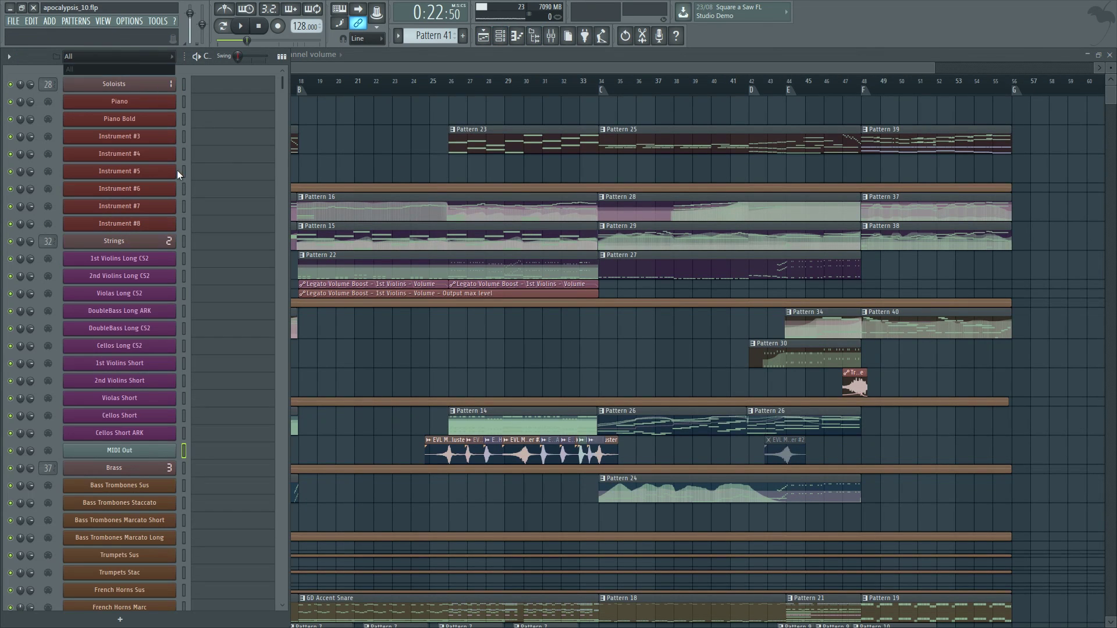
{"action": "left_click", "coordinate": [140, 57]}
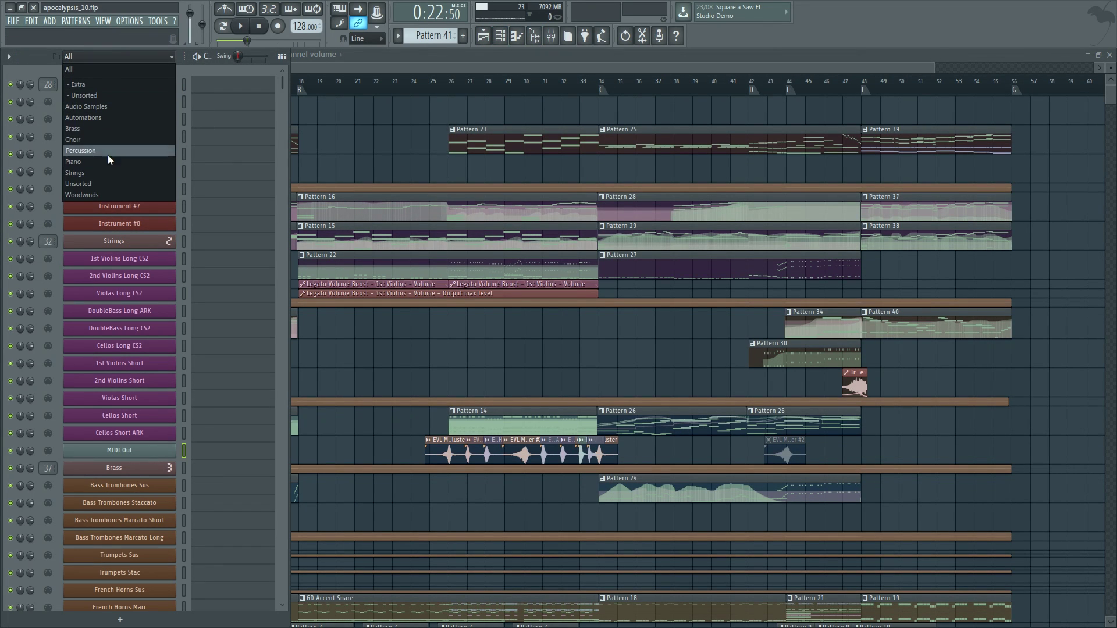
{"action": "left_click", "coordinate": [101, 174]}
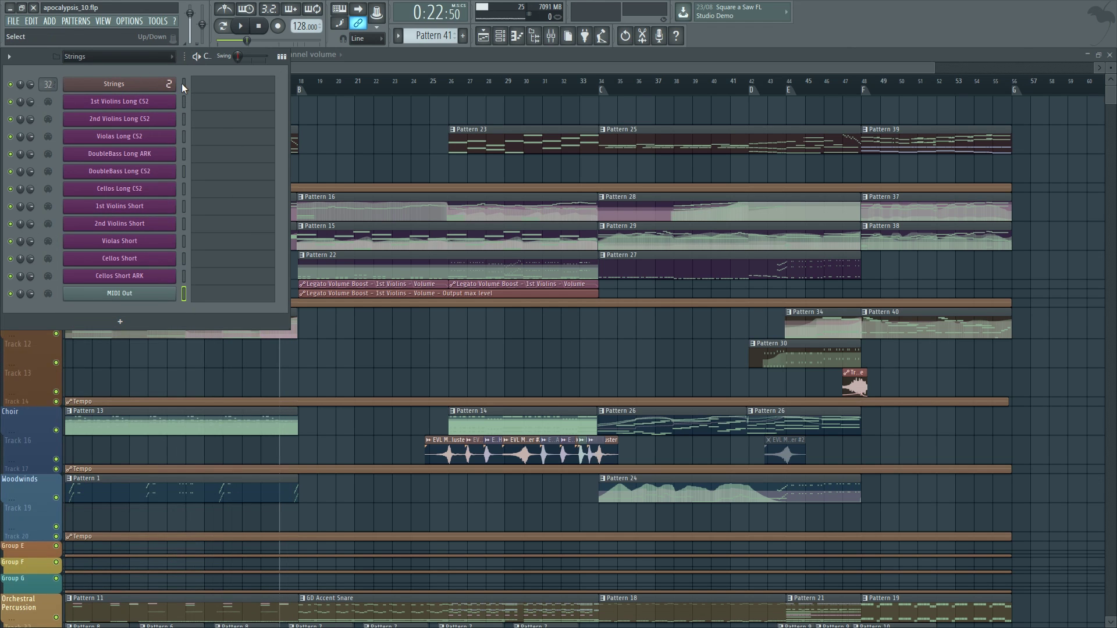
Step: Show all channels again, browse through the full list, and hide the channel rack
{"action": "left_click", "coordinate": [152, 56]}
{"action": "left_click", "coordinate": [153, 69]}
{"action": "scroll", "coordinate": [210, 260], "scroll_direction": "down", "scroll_amount": 15}
{"action": "scroll", "coordinate": [224, 428], "scroll_direction": "up", "scroll_amount": 15}
{"action": "scroll", "coordinate": [159, 359], "scroll_direction": "up", "scroll_amount": 10}
{"action": "key", "text": "F6"}
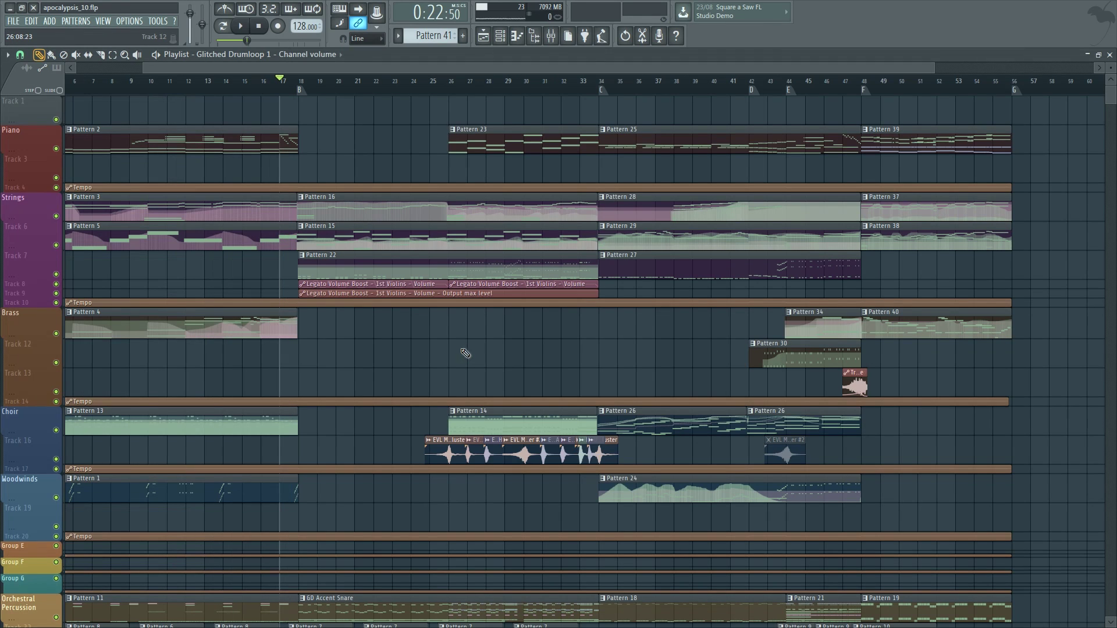
Step: Open the Strings clip Pattern 29 in the piano roll and browse the channel rack down and back up
{"action": "double_click", "coordinate": [678, 246]}
{"action": "scroll", "coordinate": [220, 252], "scroll_direction": "down", "scroll_amount": 14}
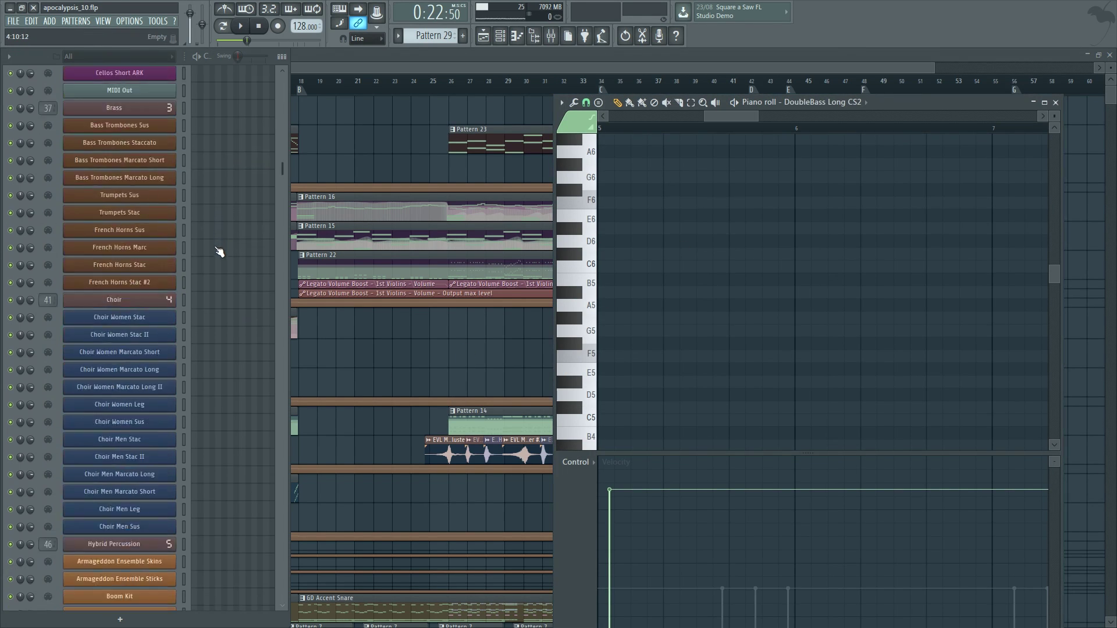
{"action": "scroll", "coordinate": [219, 461], "scroll_direction": "down", "scroll_amount": 8}
{"action": "scroll", "coordinate": [200, 428], "scroll_direction": "up", "scroll_amount": 20}
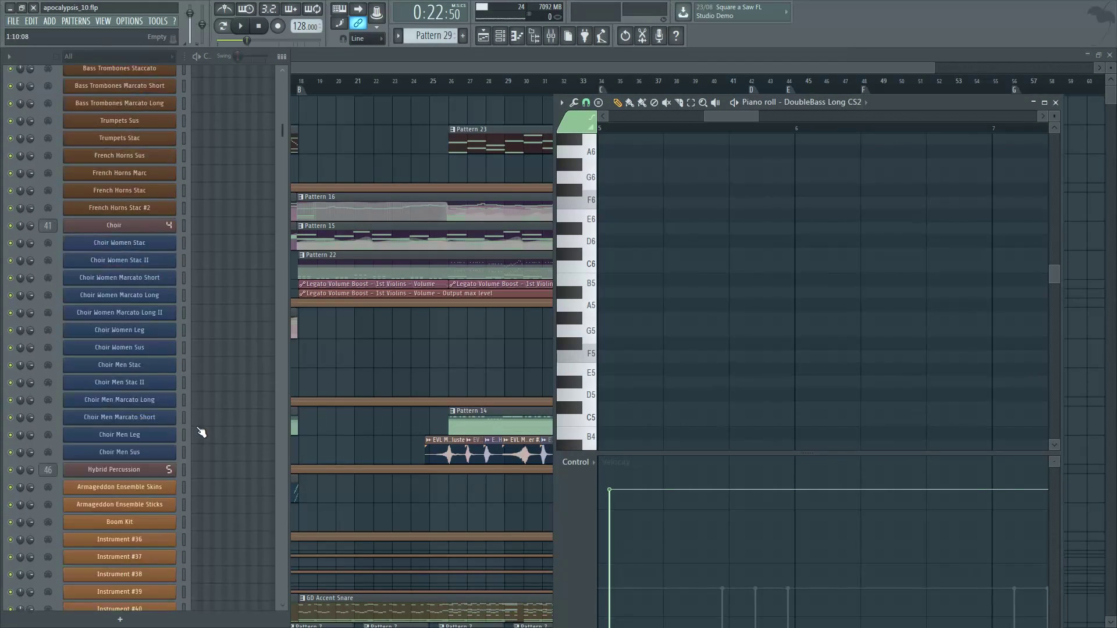
Step: Close the piano roll, filter the channel rack to the Strings group, and hide the rack
{"action": "left_click", "coordinate": [1055, 103]}
{"action": "scroll", "coordinate": [198, 326], "scroll_direction": "down", "scroll_amount": 7}
{"action": "scroll", "coordinate": [185, 337], "scroll_direction": "up", "scroll_amount": 7}
{"action": "left_click", "coordinate": [116, 56]}
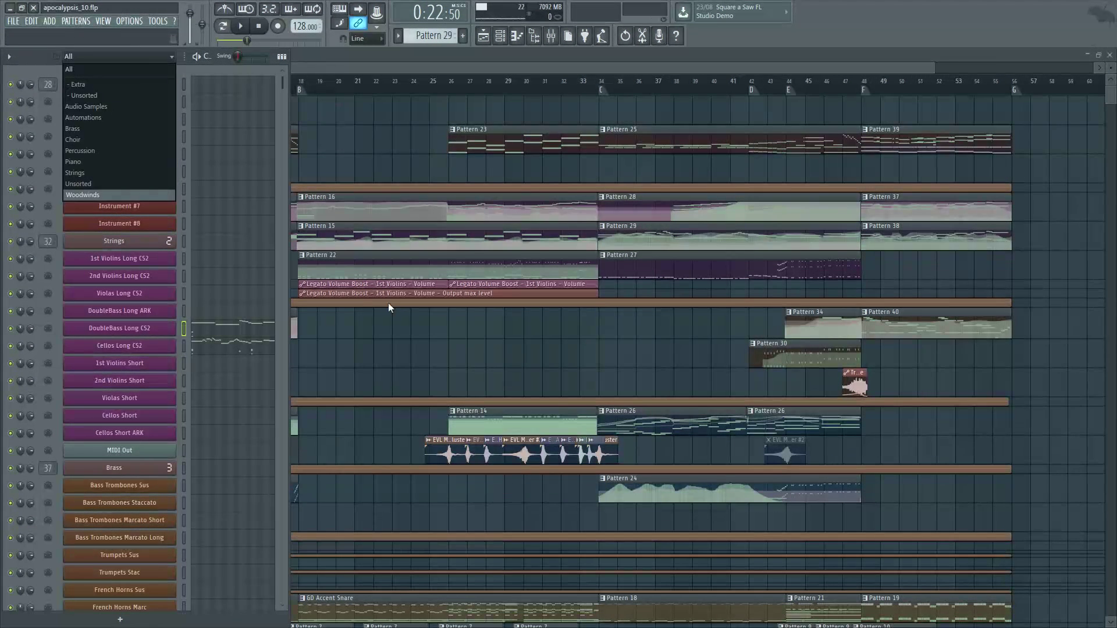
{"action": "left_click", "coordinate": [138, 173]}
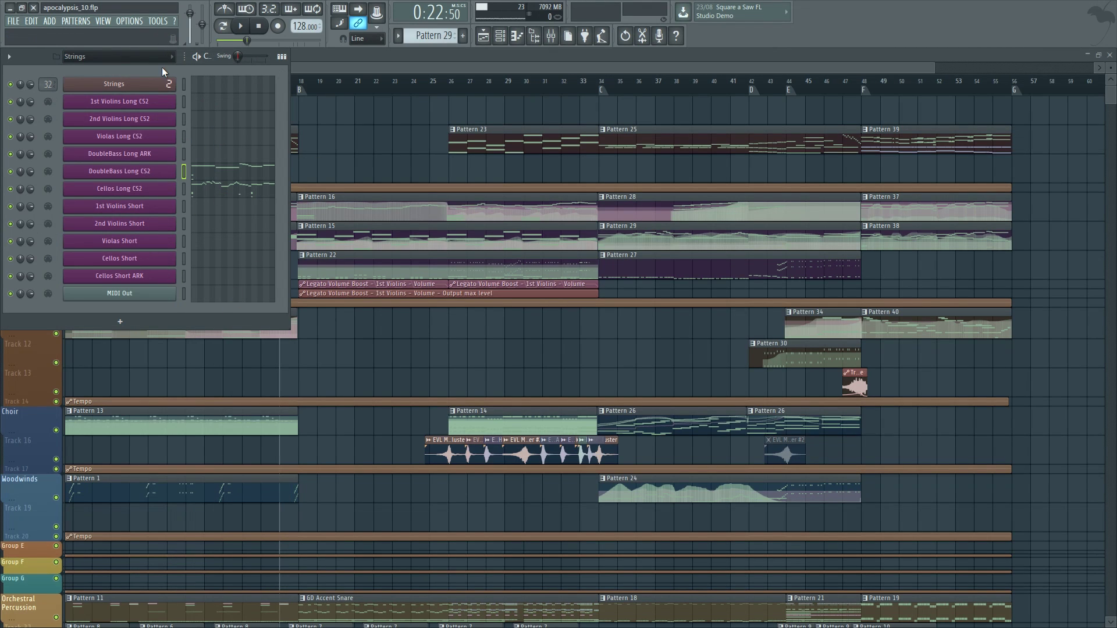
{"action": "left_click", "coordinate": [128, 60]}
{"action": "left_click", "coordinate": [92, 170]}
{"action": "key", "text": "F6"}
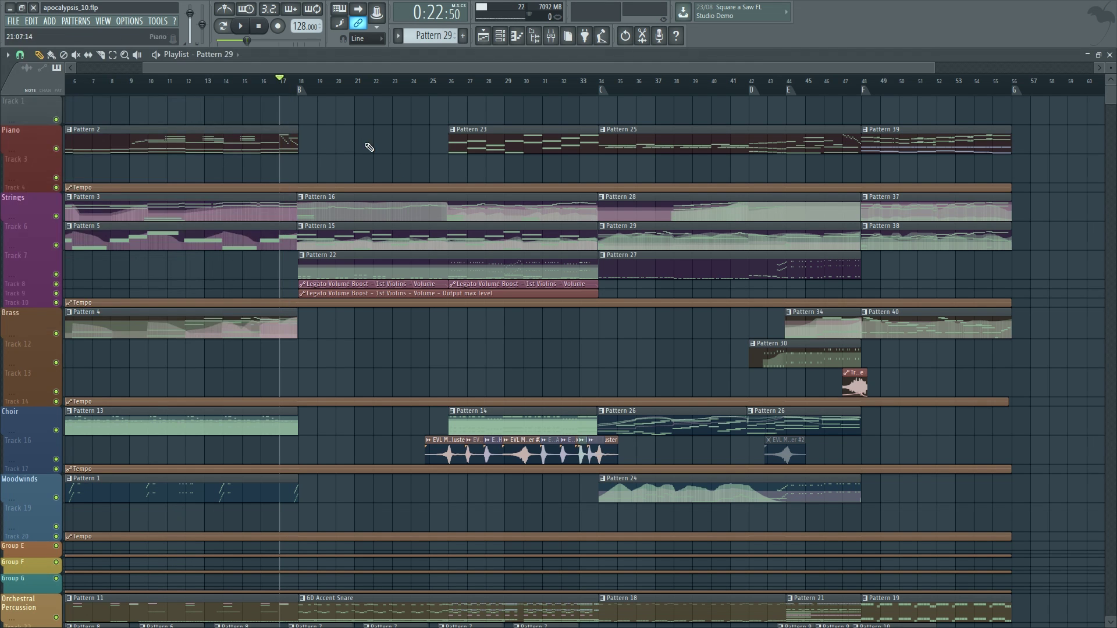
Step: Open the Choir clip Pattern 26 at bar 34 from the playlist and view the available channel filter groups
{"action": "scroll", "coordinate": [367, 145], "scroll_direction": "down", "scroll_amount": 10}
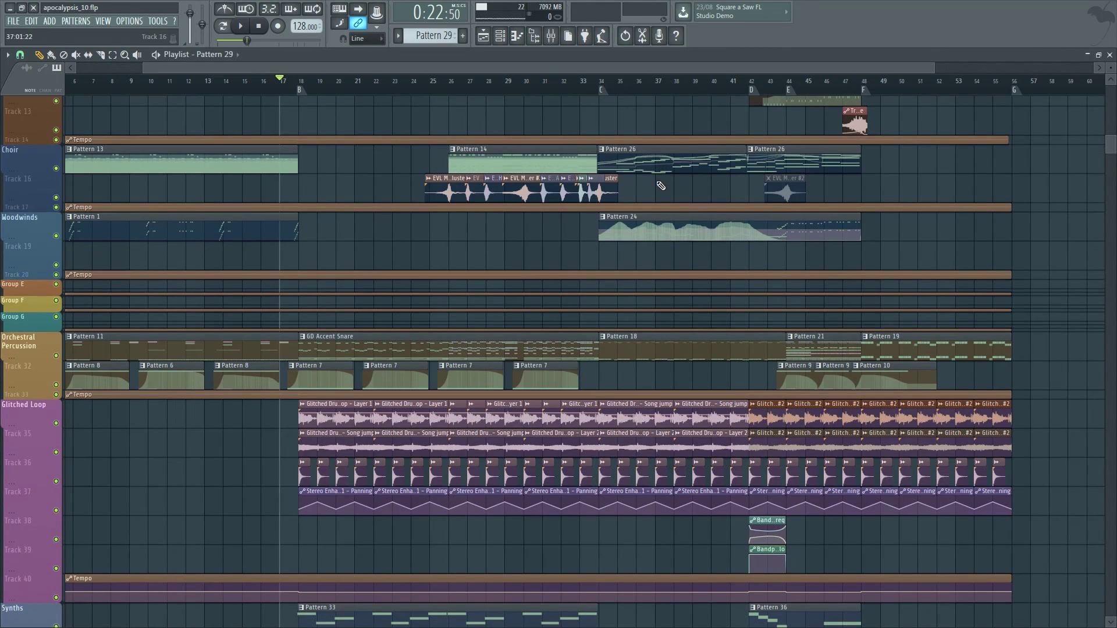
{"action": "scroll", "coordinate": [657, 173], "scroll_direction": "up", "scroll_amount": 8}
{"action": "scroll", "coordinate": [655, 180], "scroll_direction": "down", "scroll_amount": 8}
{"action": "double_click", "coordinate": [655, 168]}
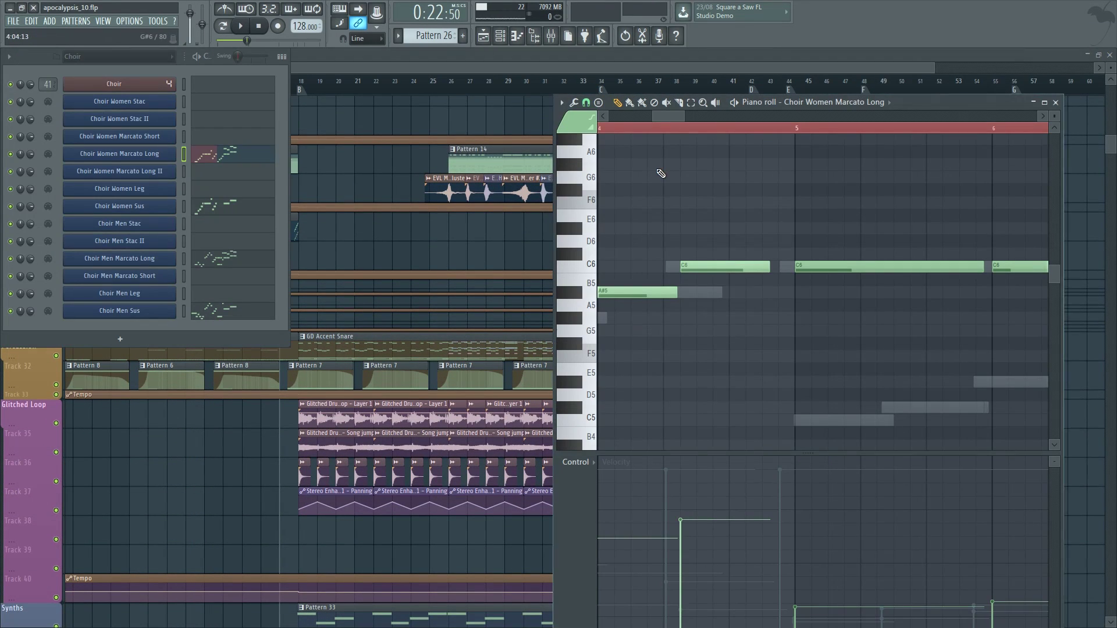
{"action": "left_click", "coordinate": [122, 61]}
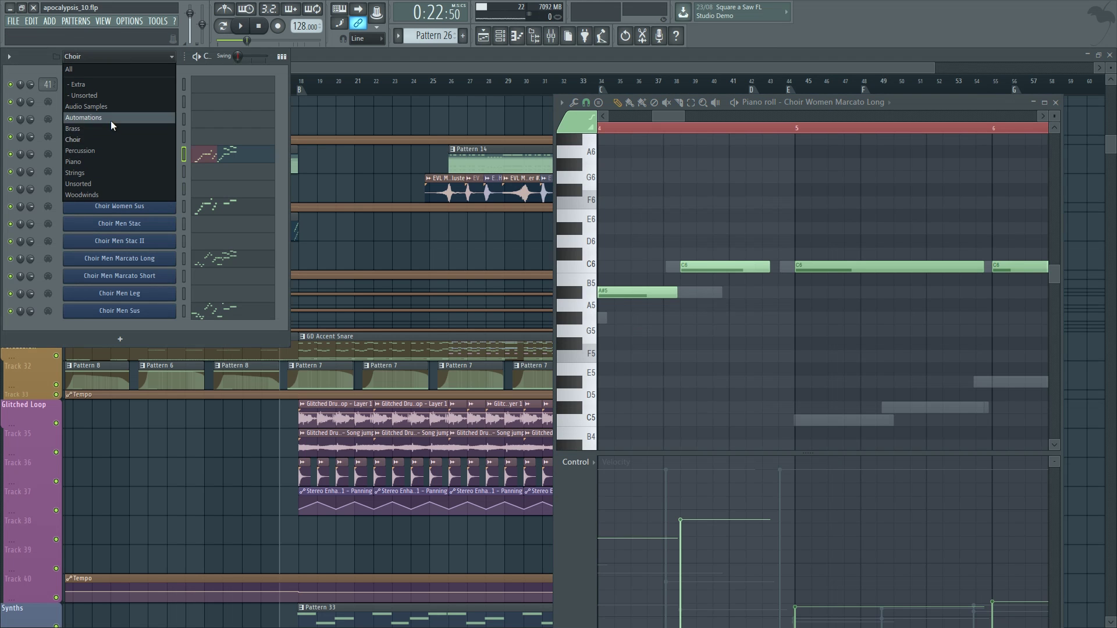
{"action": "left_click", "coordinate": [384, 106]}
Step: Open the GD Accent Snare clip on the Orchestral Percussion track and browse the channel rack with all channels shown
{"action": "scroll", "coordinate": [533, 339], "scroll_direction": "up", "scroll_amount": 2}
{"action": "scroll", "coordinate": [531, 314], "scroll_direction": "down", "scroll_amount": 5}
{"action": "scroll", "coordinate": [640, 180], "scroll_direction": "up", "scroll_amount": 3}
{"action": "scroll", "coordinate": [574, 242], "scroll_direction": "down", "scroll_amount": 6}
{"action": "scroll", "coordinate": [605, 209], "scroll_direction": "down", "scroll_amount": 1}
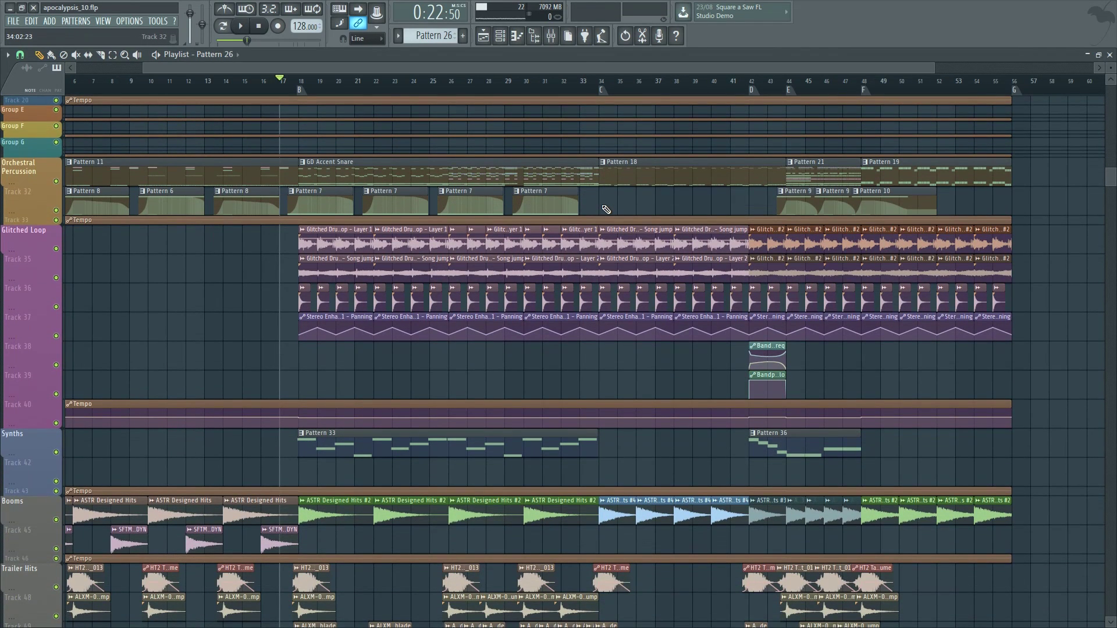
{"action": "double_click", "coordinate": [542, 173]}
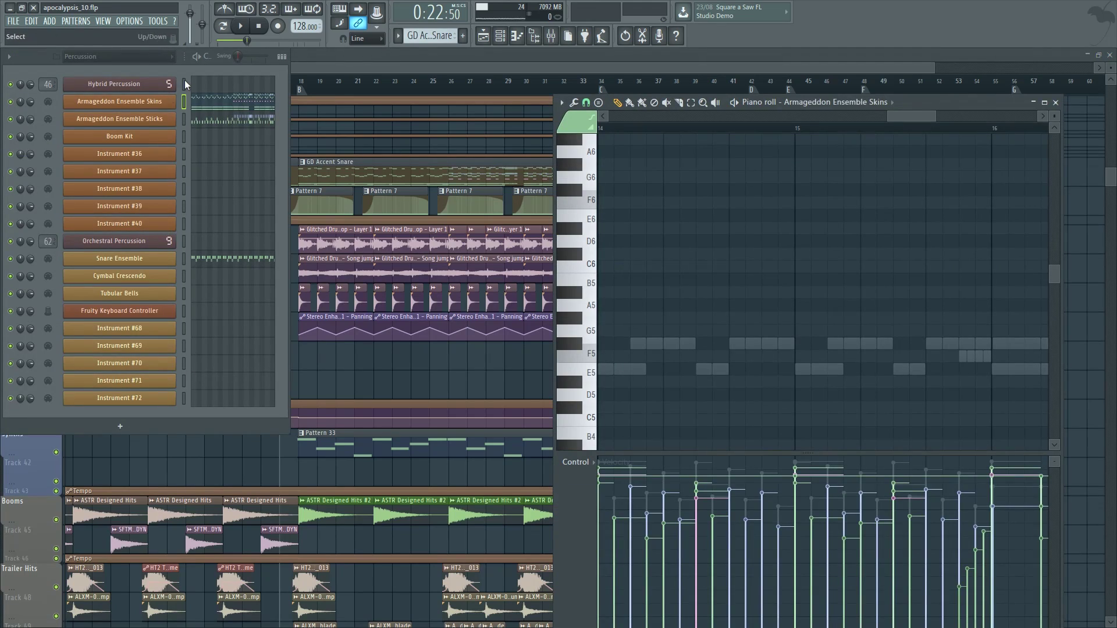
{"action": "left_click", "coordinate": [139, 57]}
{"action": "left_click", "coordinate": [138, 64]}
{"action": "scroll", "coordinate": [201, 170], "scroll_direction": "down", "scroll_amount": 15}
{"action": "scroll", "coordinate": [224, 427], "scroll_direction": "up", "scroll_amount": 15}
{"action": "scroll", "coordinate": [224, 424], "scroll_direction": "down", "scroll_amount": 7}
{"action": "key", "text": "F5"}
Step: Open the Choir clip Pattern 26 in the piano roll and bring the channel rack to the top of the full list
{"action": "scroll", "coordinate": [735, 349], "scroll_direction": "up", "scroll_amount": 5}
{"action": "scroll", "coordinate": [735, 349], "scroll_direction": "up", "scroll_amount": 4}
{"action": "double_click", "coordinate": [646, 414]}
{"action": "scroll", "coordinate": [199, 241], "scroll_direction": "up", "scroll_amount": 2}
{"action": "scroll", "coordinate": [199, 240], "scroll_direction": "up", "scroll_amount": 15}
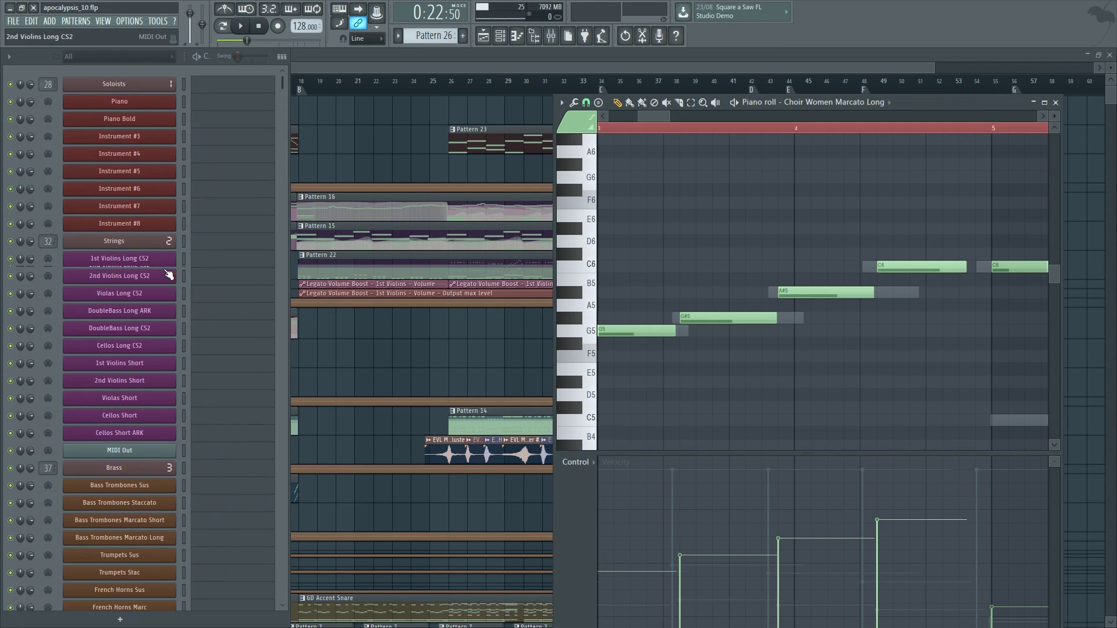
Step: Select the channels Instrument #5 through Instrument #8 and group them into a new filter group named Group Red
{"action": "left_click", "coordinate": [183, 207]}
{"action": "scroll", "coordinate": [185, 249], "scroll_direction": "down", "scroll_amount": 5}
{"action": "scroll", "coordinate": [184, 221], "scroll_direction": "up", "scroll_amount": 5}
{"action": "left_click_drag", "start_coordinate": [184, 169], "coordinate": [183, 225]}
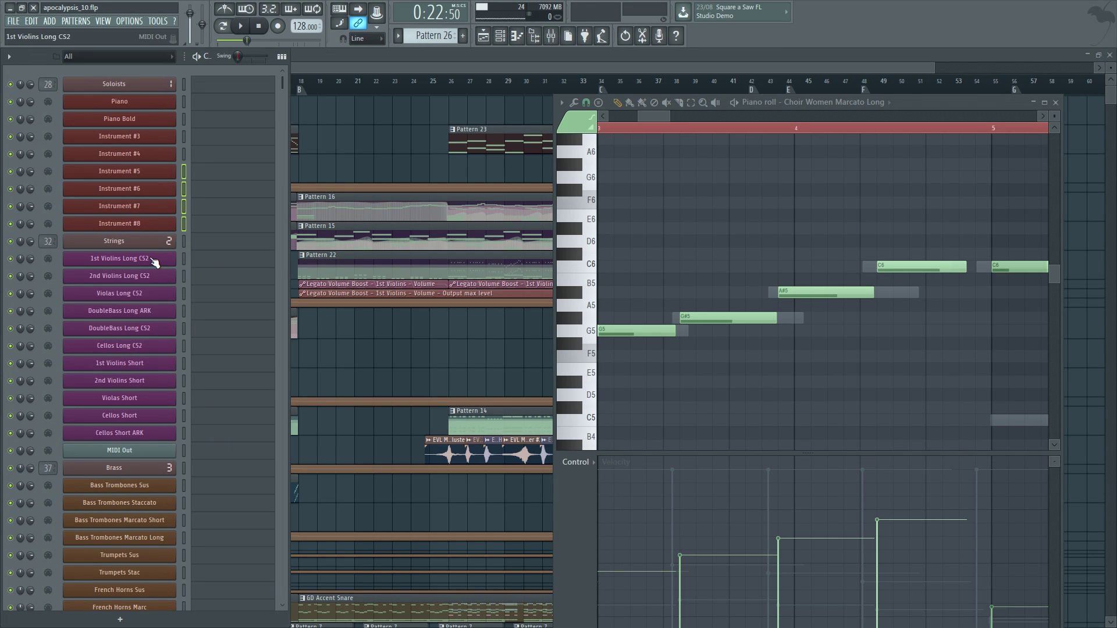
{"action": "key", "text": "alt+g"}
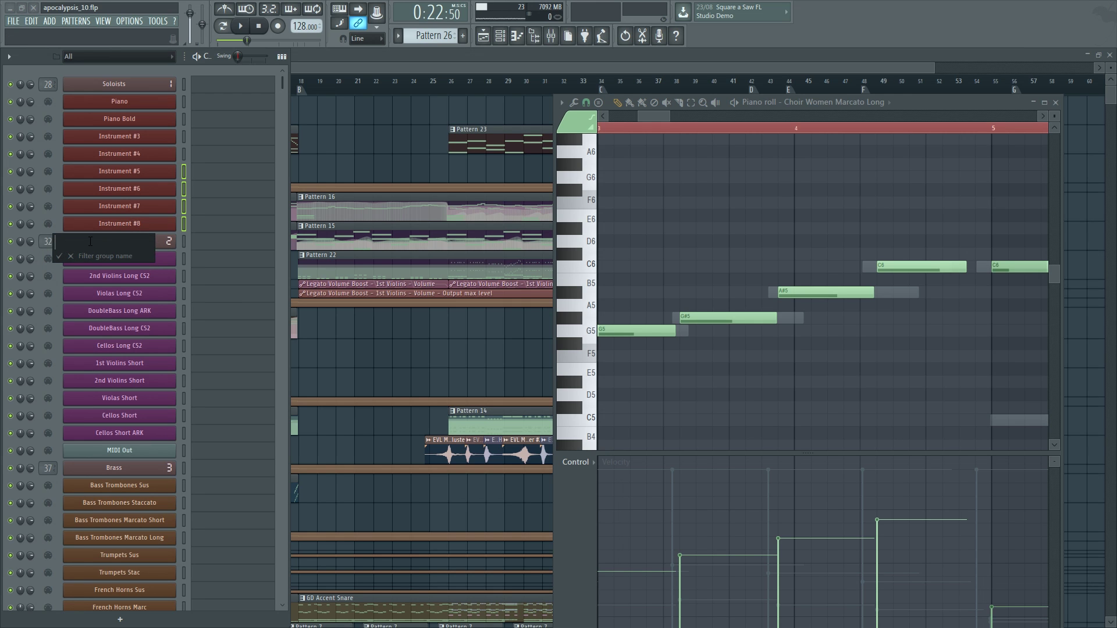
{"action": "type", "text": "Group Red"}
{"action": "key", "text": "Return"}
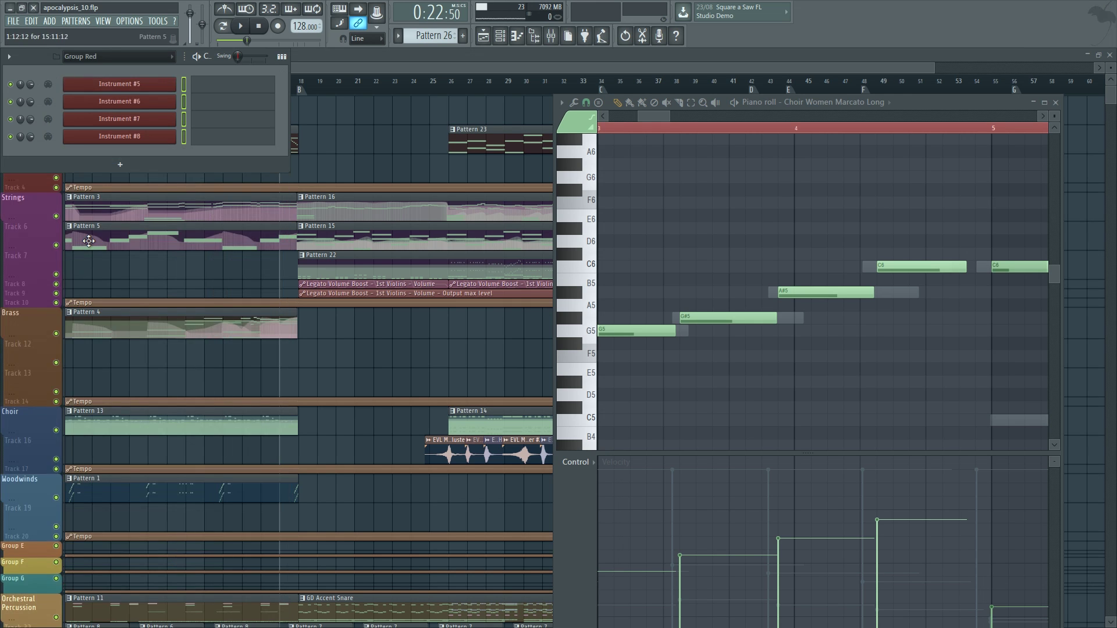
Step: Show all channels and filter the channel rack to the Group Red group
{"action": "left_click", "coordinate": [146, 56]}
{"action": "left_click", "coordinate": [147, 69]}
{"action": "left_click", "coordinate": [134, 58]}
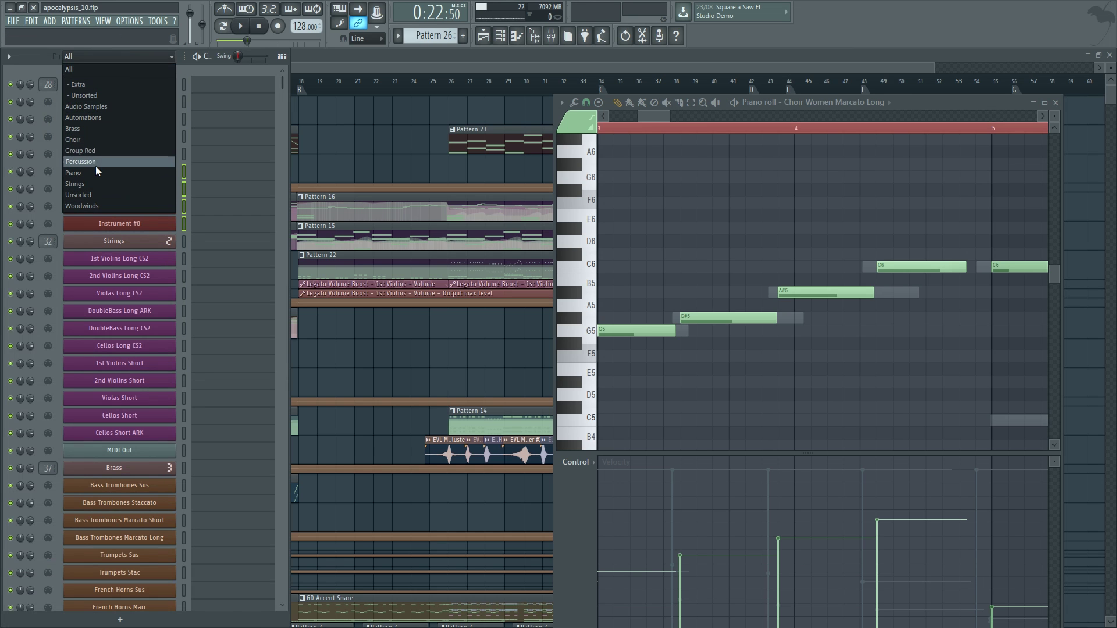
{"action": "left_click", "coordinate": [100, 151]}
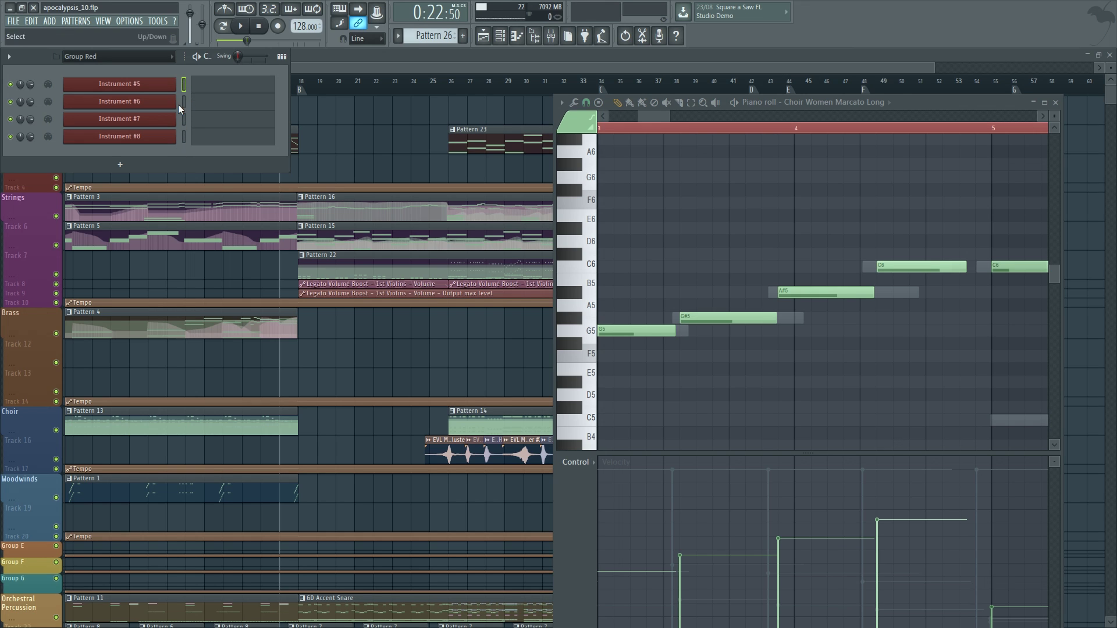
Step: Delete the Group Red filter group and confirm the deletion
{"action": "right_click", "coordinate": [118, 59]}
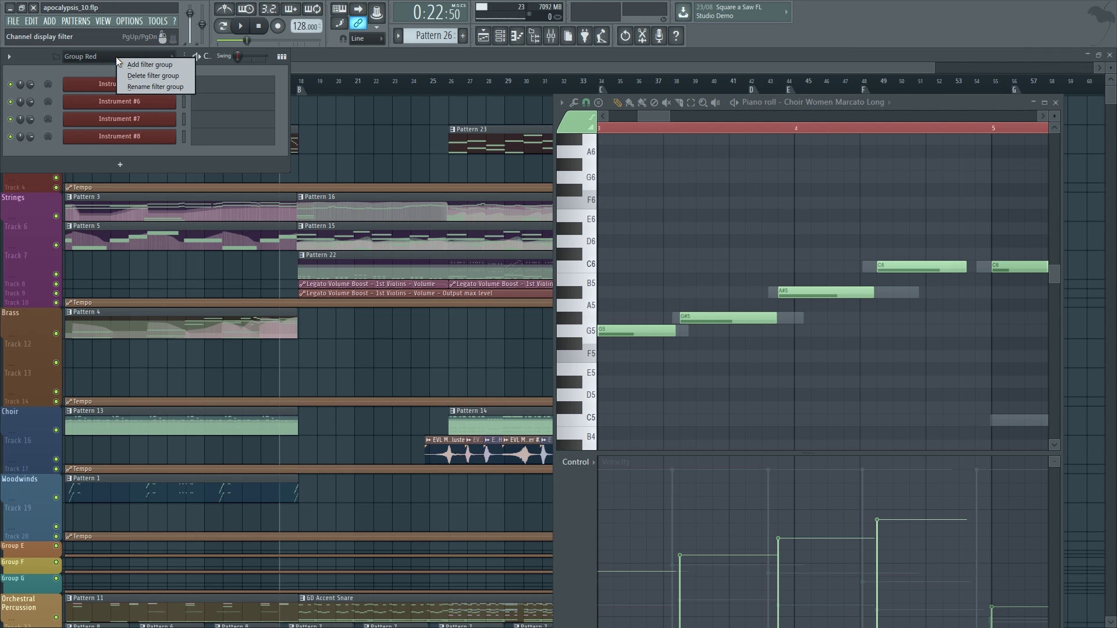
{"action": "left_click", "coordinate": [132, 76]}
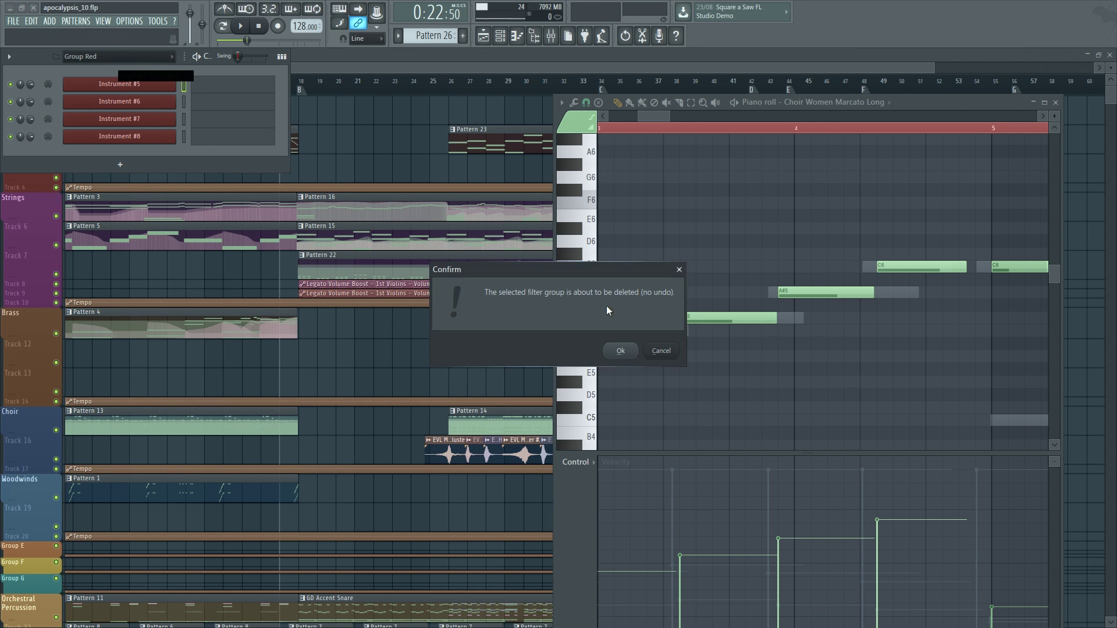
{"action": "left_click", "coordinate": [620, 350]}
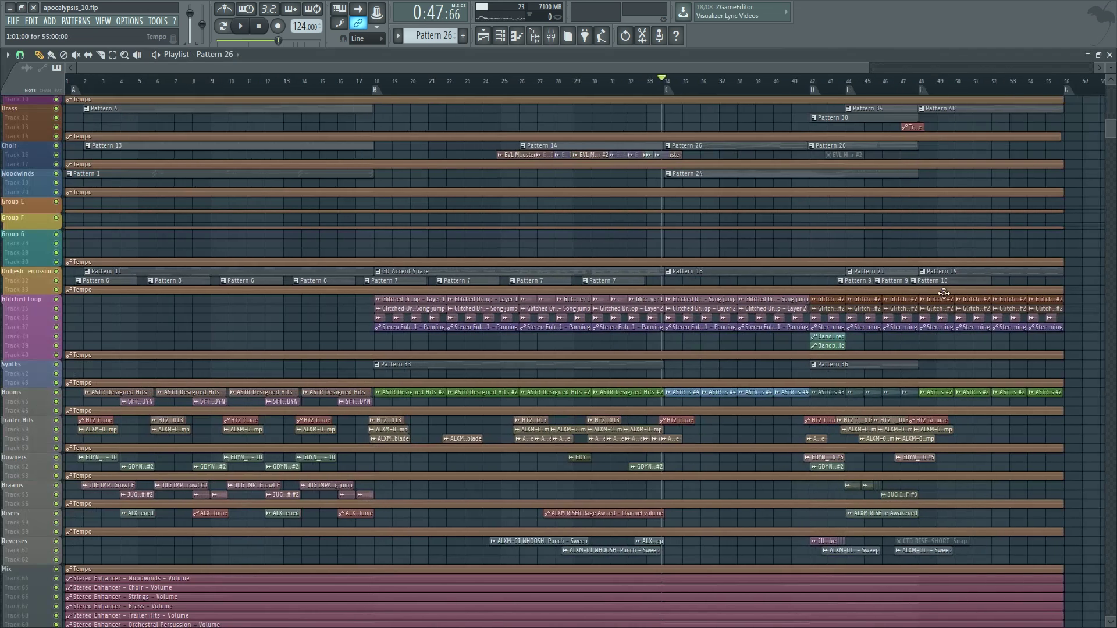
Step: Open the mixer, view the Woodwinds, Downers and Group G tracks, and move the mixer window lower over the playlist
{"action": "key", "text": "F9"}
{"action": "left_click", "coordinate": [244, 254]}
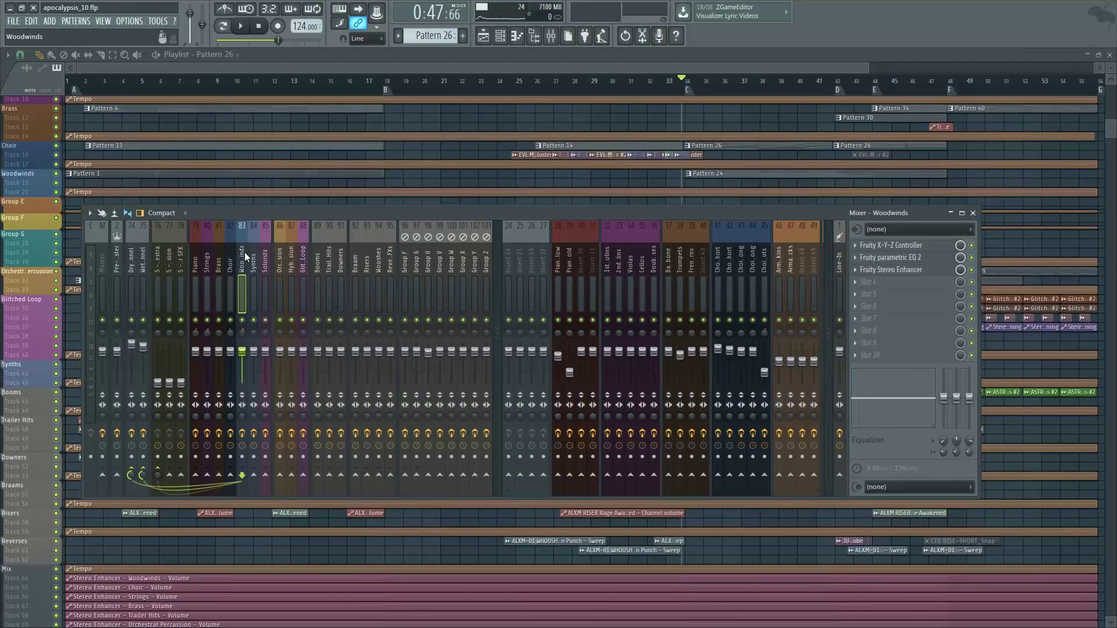
{"action": "left_click", "coordinate": [317, 291]}
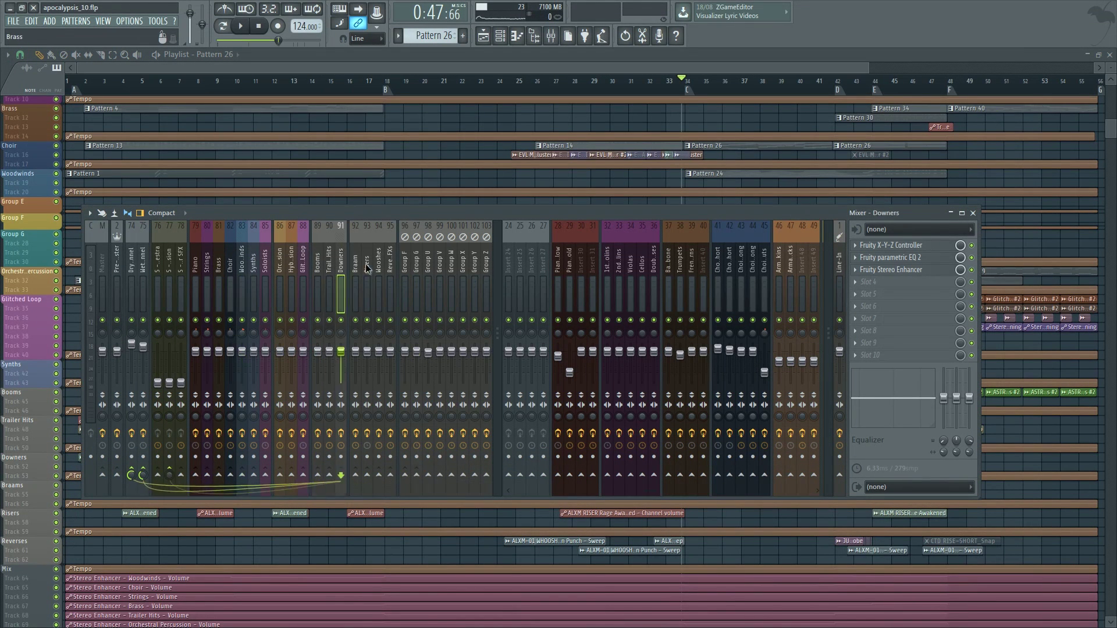
{"action": "left_click", "coordinate": [416, 290]}
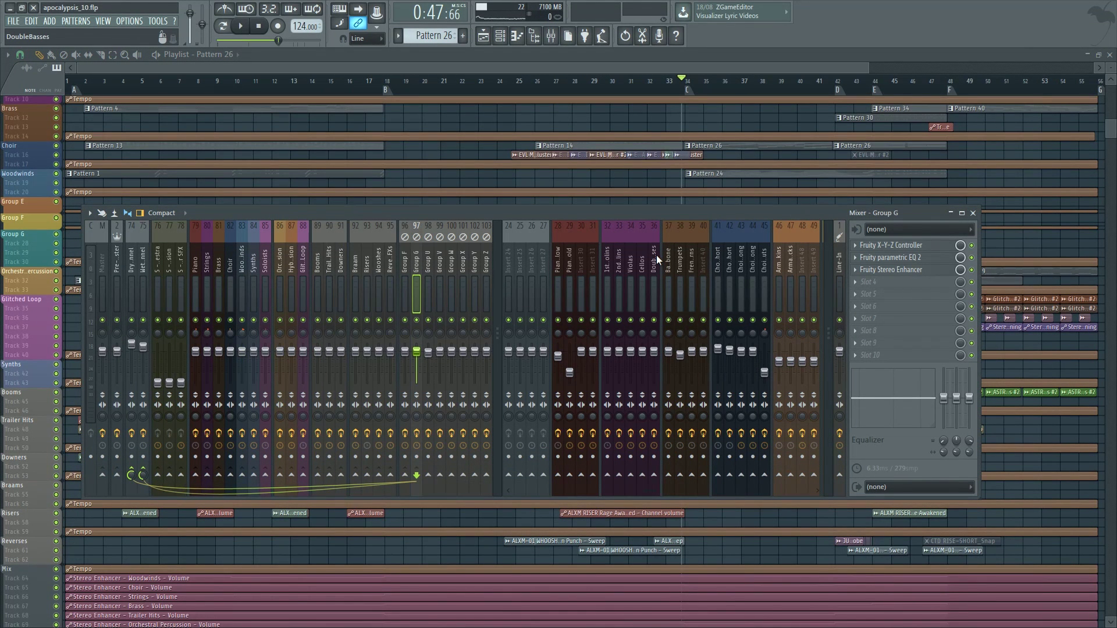
{"action": "left_click_drag", "start_coordinate": [602, 214], "coordinate": [631, 325]}
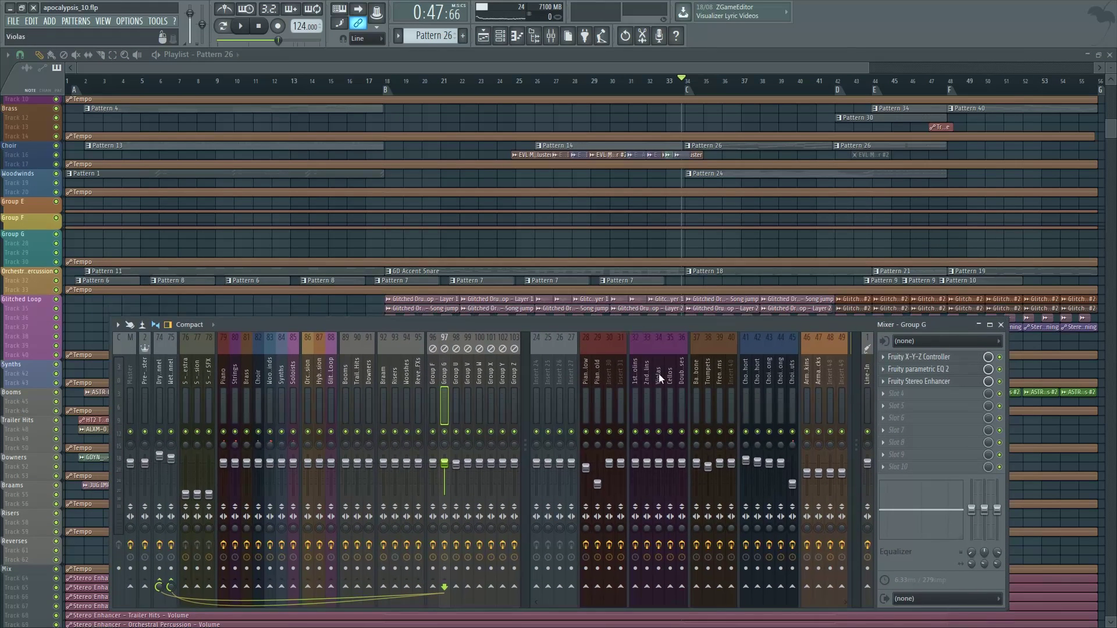
Step: Inspect the Dry Channel and Pre-Master mixer tracks, briefly opening the Pre-Master's Fruity parametric EQ 2
{"action": "left_click", "coordinate": [160, 379]}
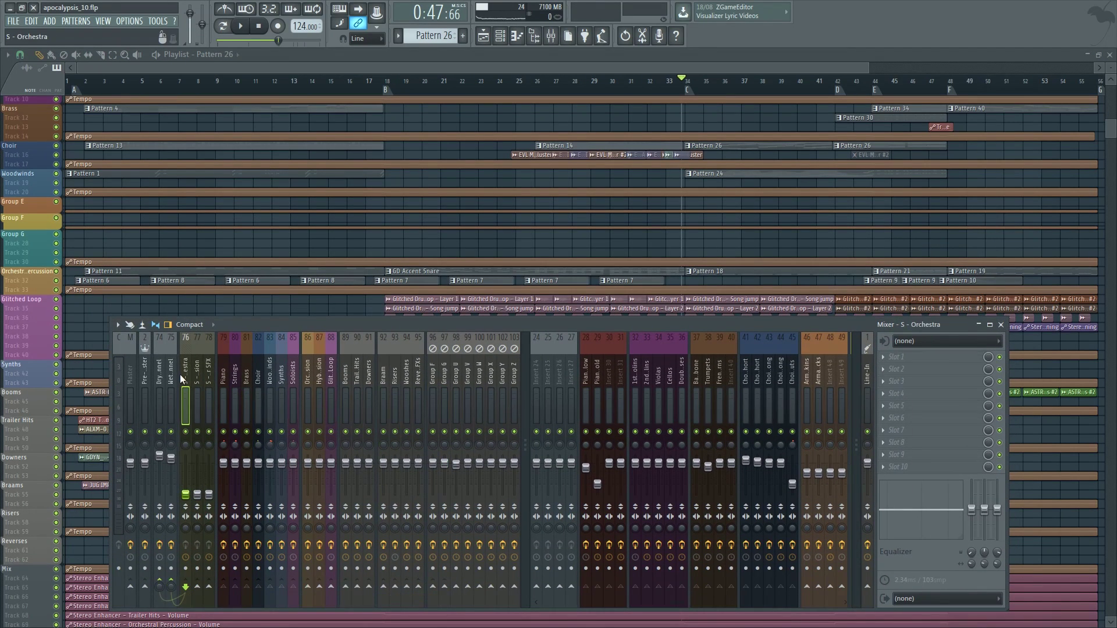
{"action": "left_click", "coordinate": [146, 379]}
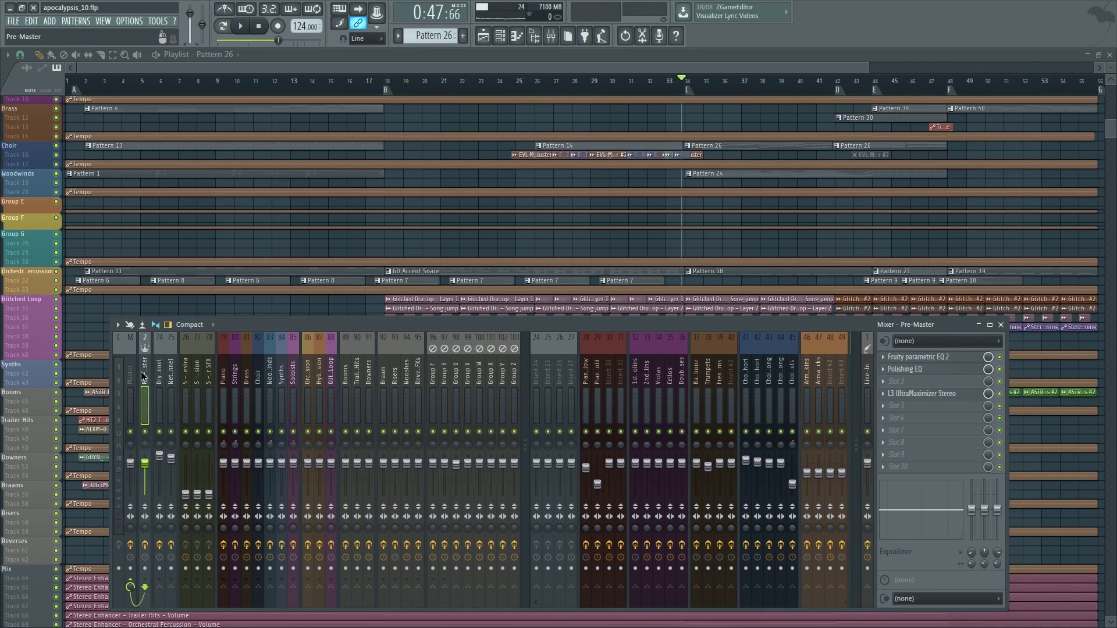
{"action": "left_click", "coordinate": [925, 357]}
{"action": "left_click", "coordinate": [925, 357]}
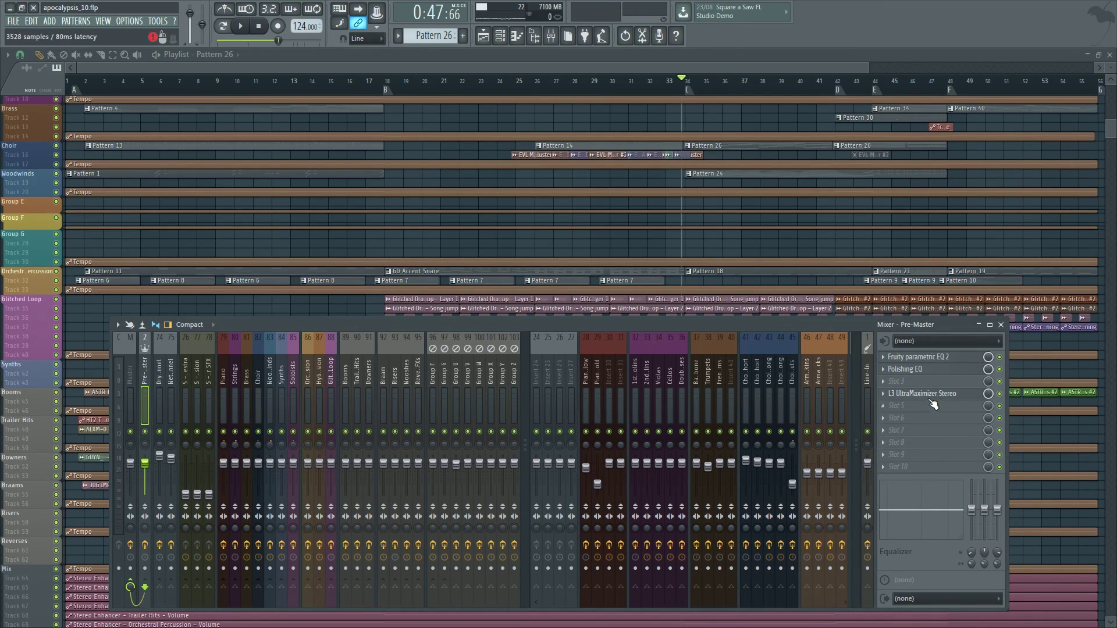
Step: Compare the effects on the Dry Channel and Wet Channel, viewing and closing the Wet Channel's ValhallaRoom reverb
{"action": "left_click", "coordinate": [159, 379]}
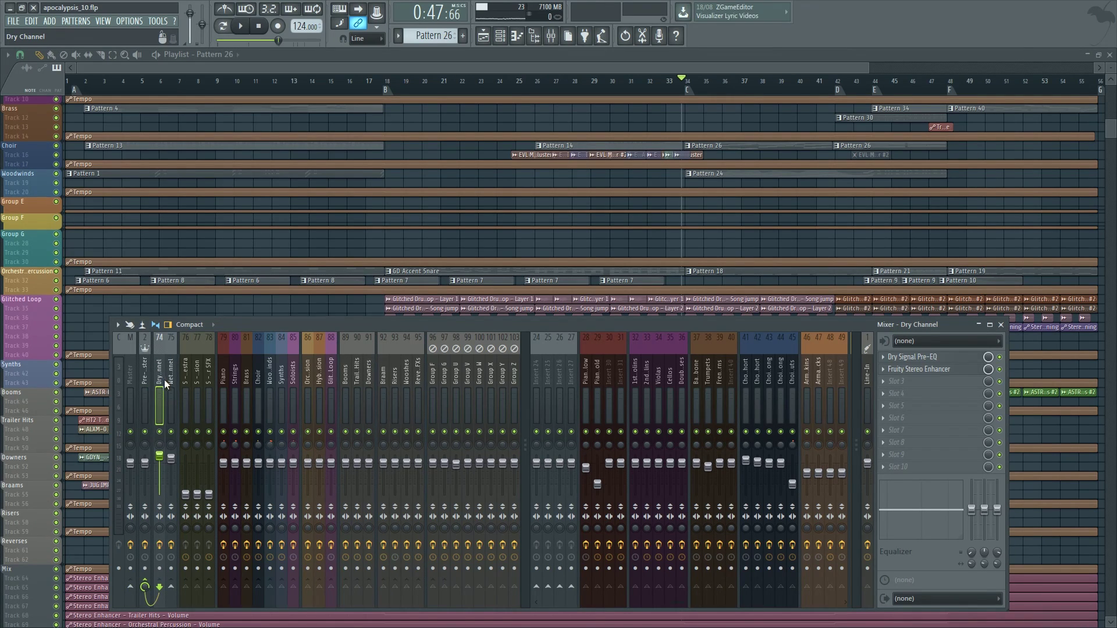
{"action": "left_click", "coordinate": [170, 381]}
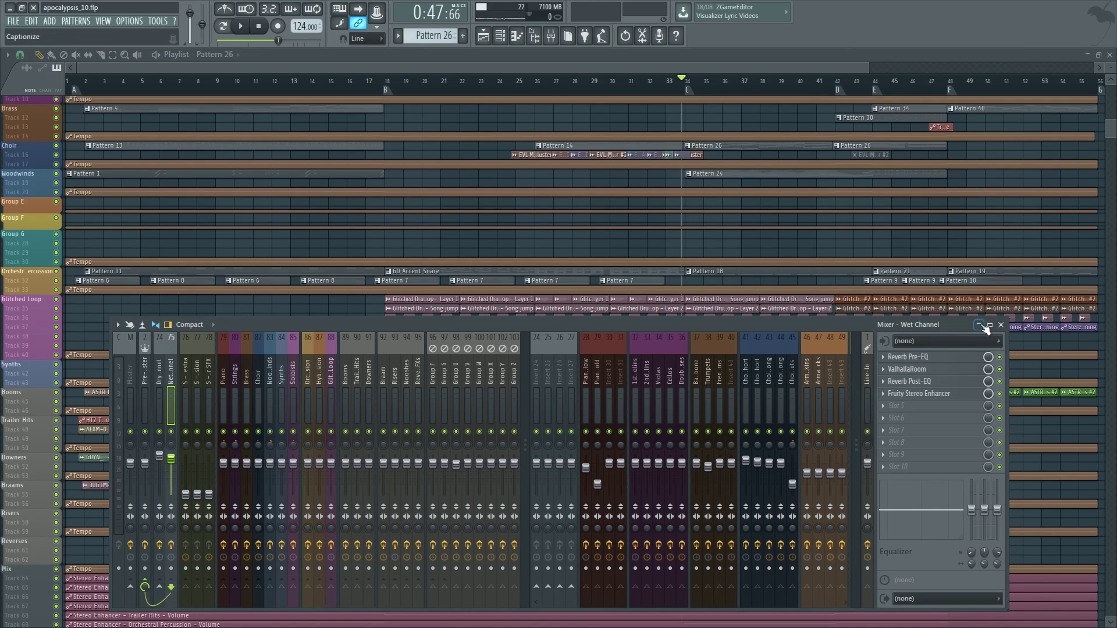
{"action": "left_click", "coordinate": [925, 372]}
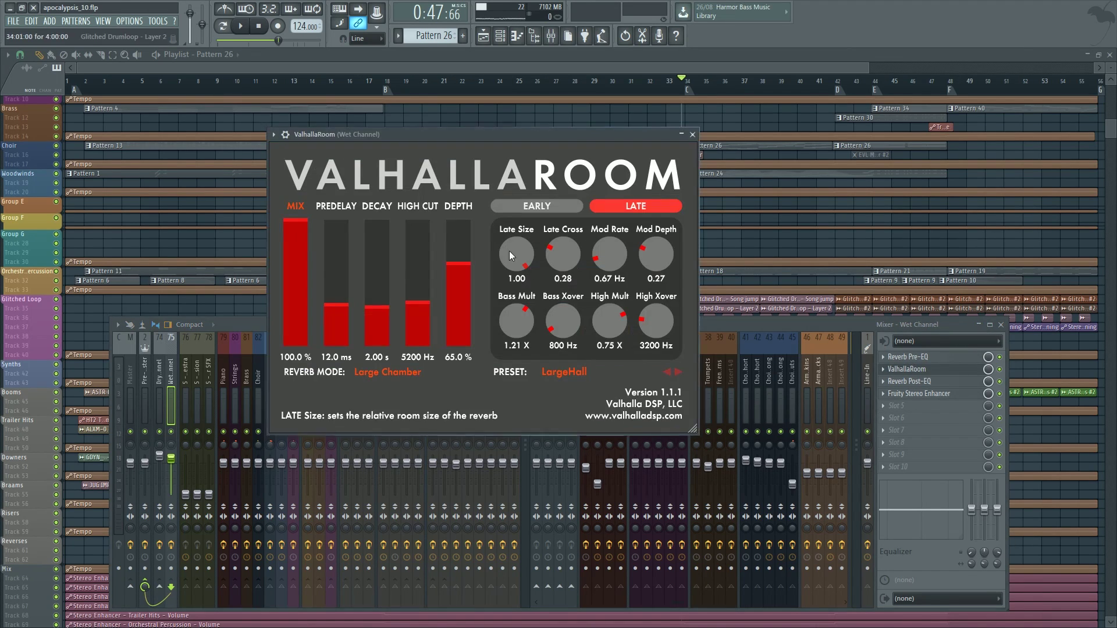
{"action": "left_click", "coordinate": [693, 135]}
Step: Inspect the Dry Channel and the instrument group tracks from Piano to Glitched Loop, finishing on the Strings track
{"action": "left_click", "coordinate": [160, 389]}
{"action": "left_click_drag", "start_coordinate": [223, 381], "coordinate": [331, 379]}
{"action": "left_click", "coordinate": [308, 391]}
{"action": "left_click", "coordinate": [269, 379]}
{"action": "left_click", "coordinate": [246, 400]}
{"action": "left_click", "coordinate": [235, 372]}
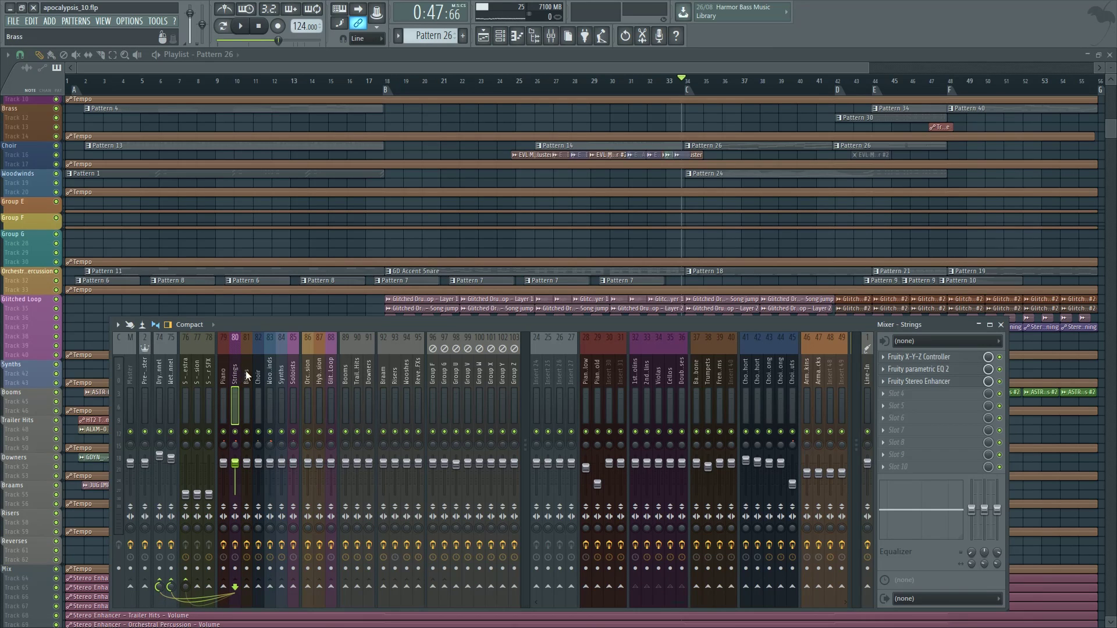
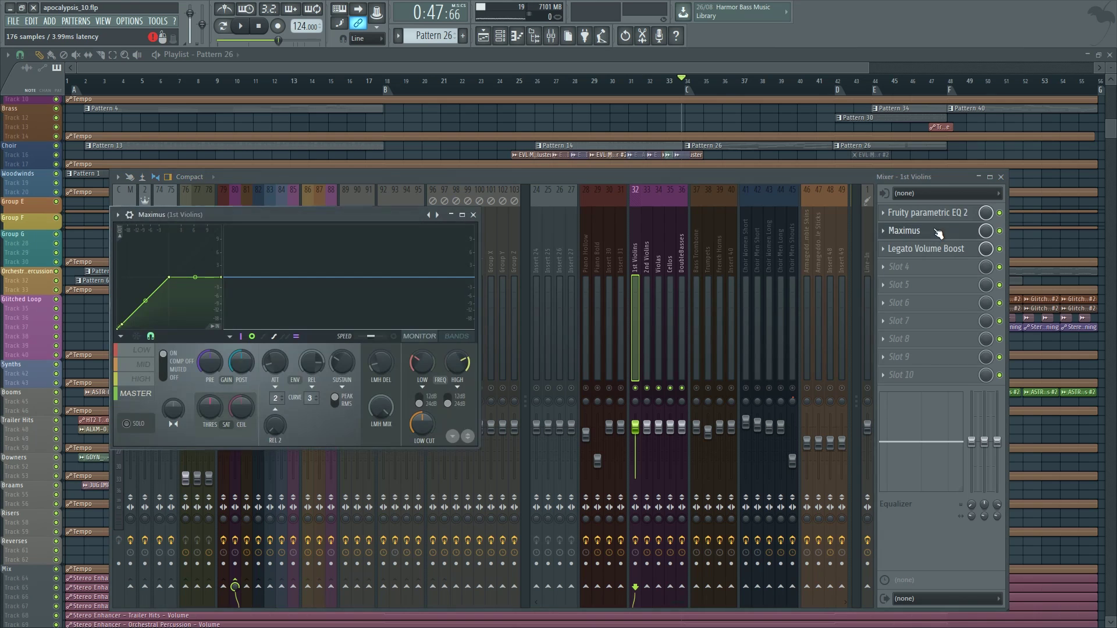
Step: Close the 1st Violins' Maximus, and view and close the 2nd Violins' Fruity parametric EQ 2
{"action": "left_click", "coordinate": [473, 215]}
{"action": "left_click", "coordinate": [646, 260]}
{"action": "left_click", "coordinate": [954, 215]}
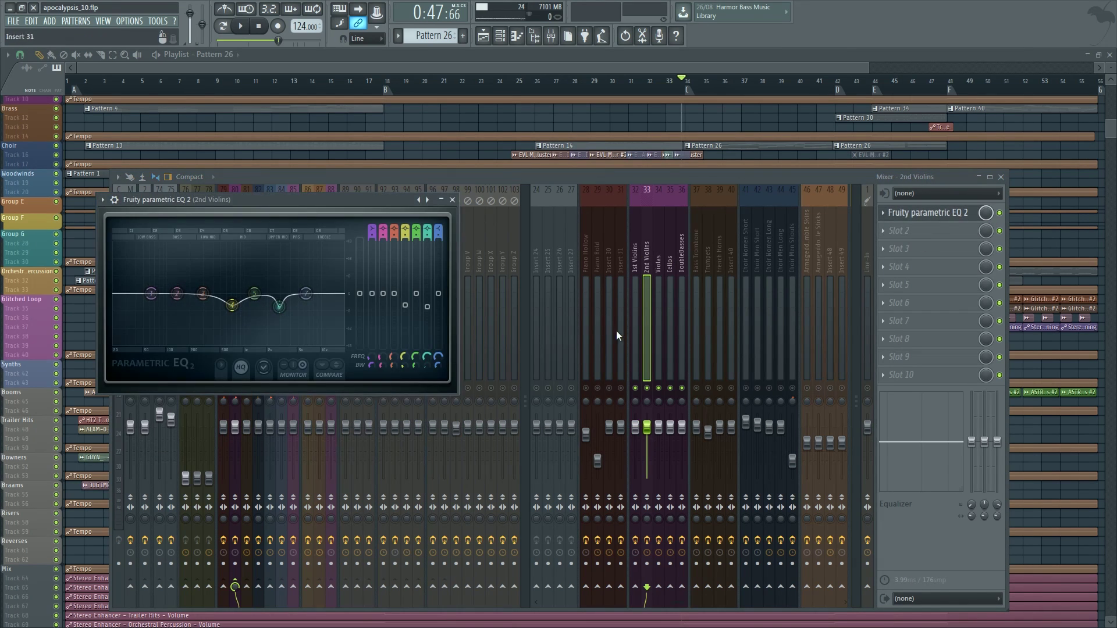
{"action": "left_click", "coordinate": [452, 200]}
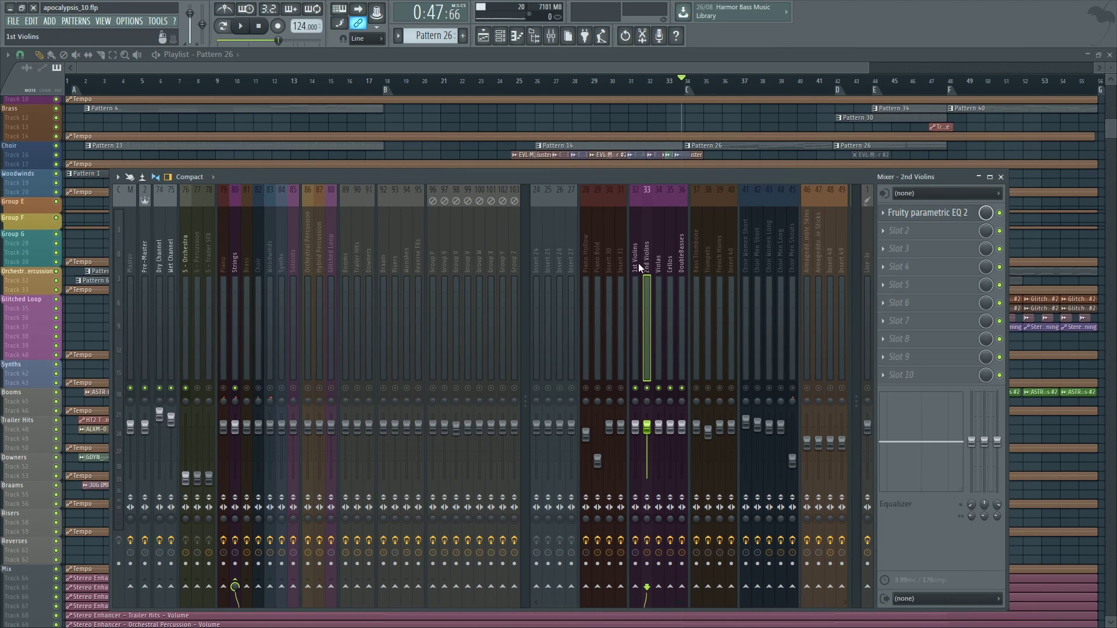
Step: Inspect the individual string tracks from 1st Violins to DoubleBasses and return to the Strings group track
{"action": "left_click_drag", "start_coordinate": [638, 266], "coordinate": [679, 269]}
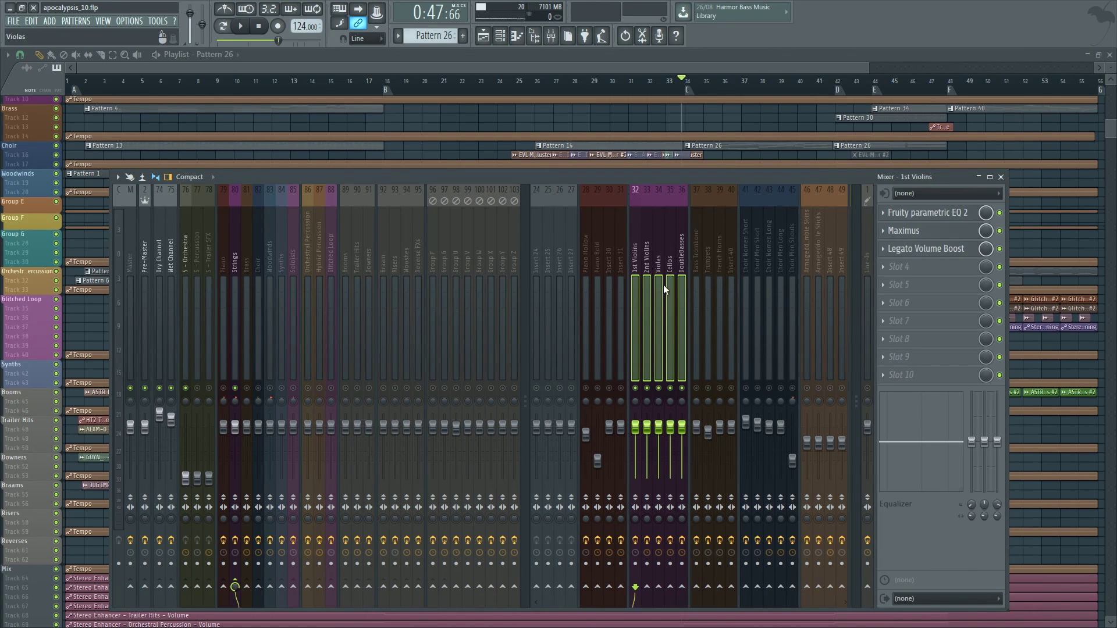
{"action": "left_click", "coordinate": [673, 253]}
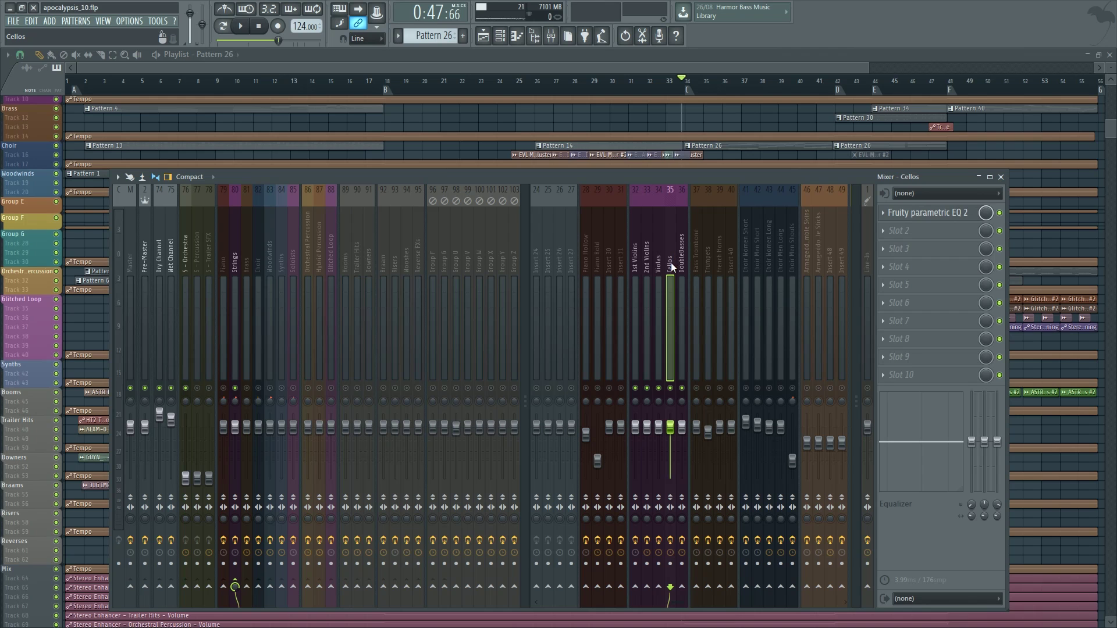
{"action": "left_click", "coordinate": [661, 254]}
{"action": "left_click", "coordinate": [240, 247]}
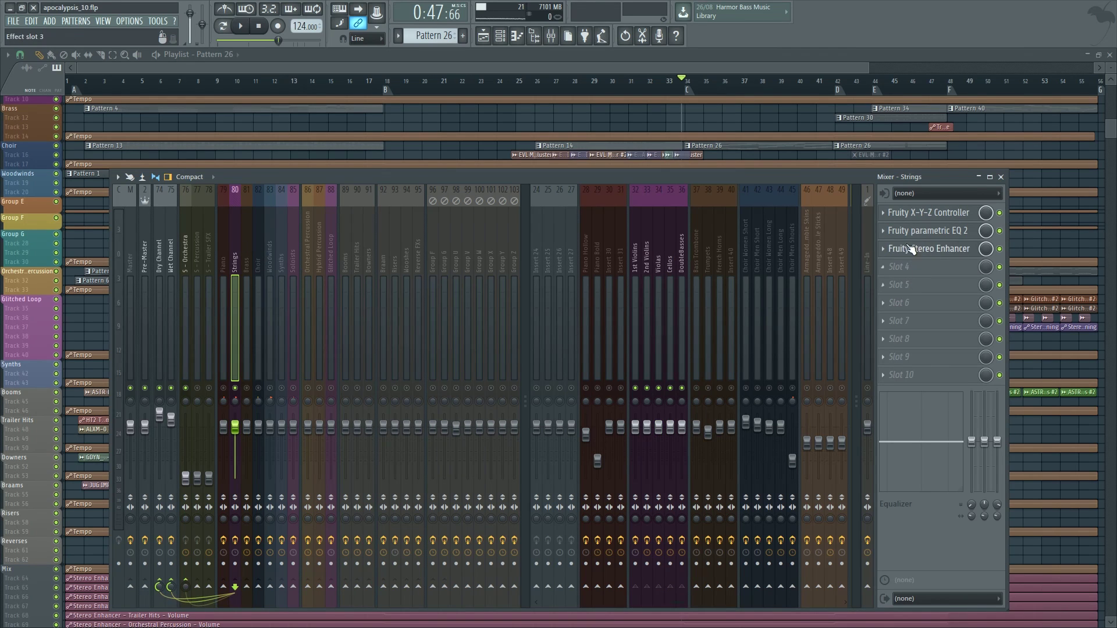
Step: Open the Strings track's Fruity parametric EQ 2 and arrange it over the playlist, with the mixer window moved lower
{"action": "left_click_drag", "start_coordinate": [492, 171], "coordinate": [492, 222]}
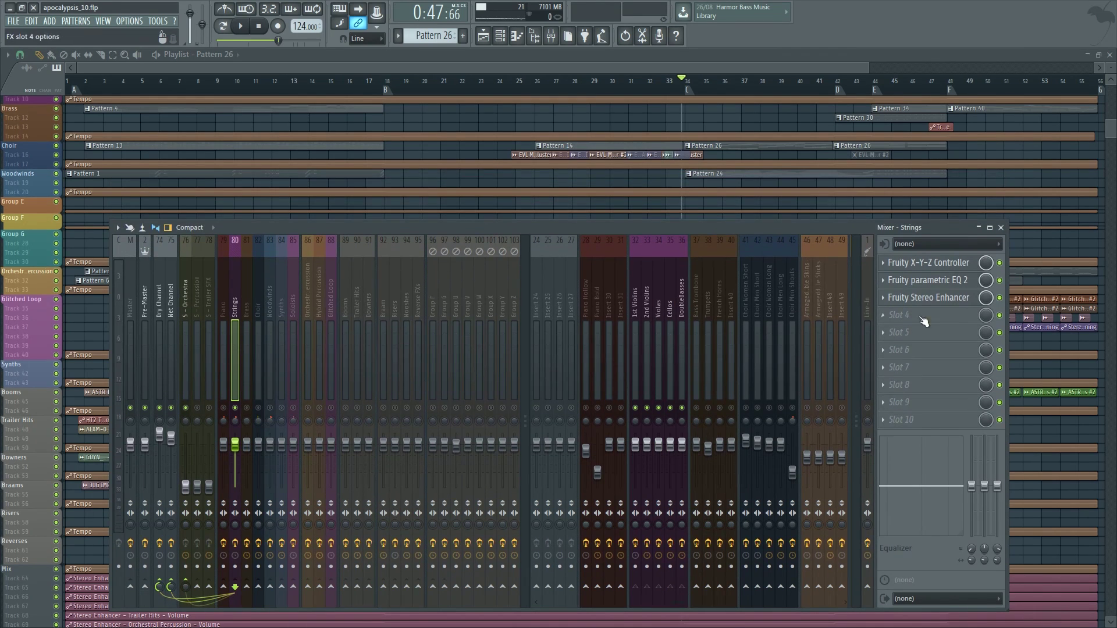
{"action": "left_click", "coordinate": [930, 281]}
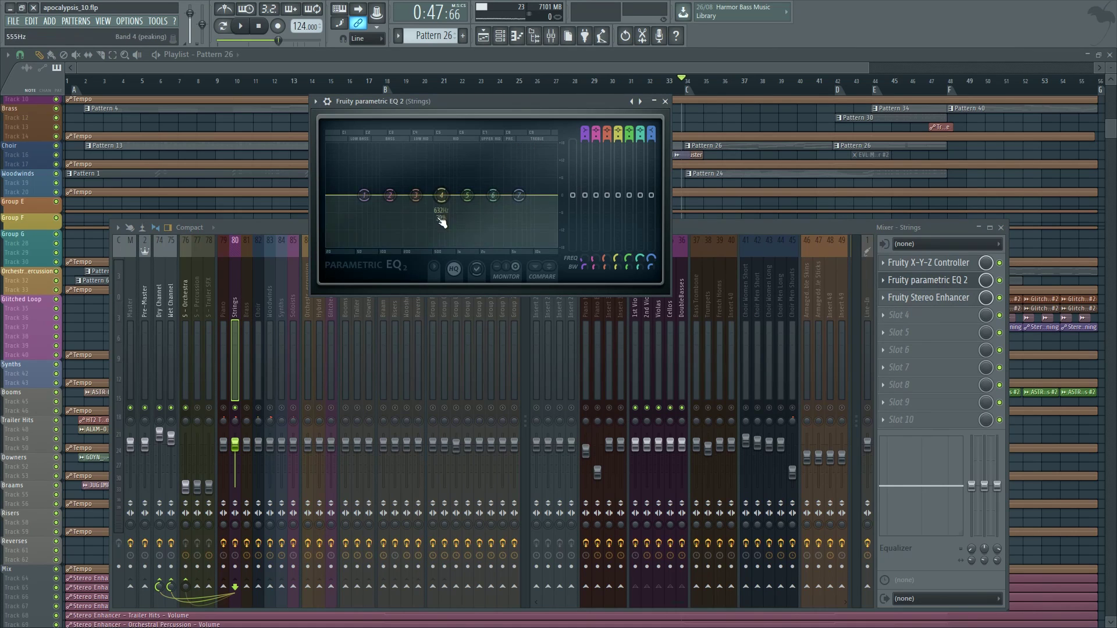
{"action": "left_click_drag", "start_coordinate": [518, 103], "coordinate": [274, 108]}
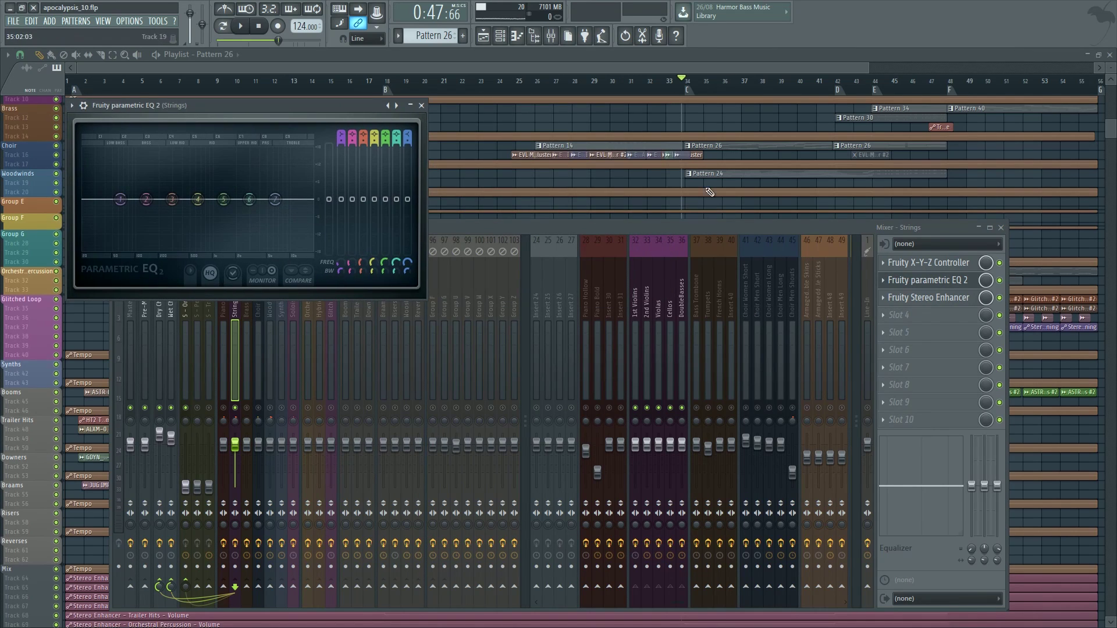
{"action": "scroll", "coordinate": [710, 192], "scroll_direction": "up", "scroll_amount": 3}
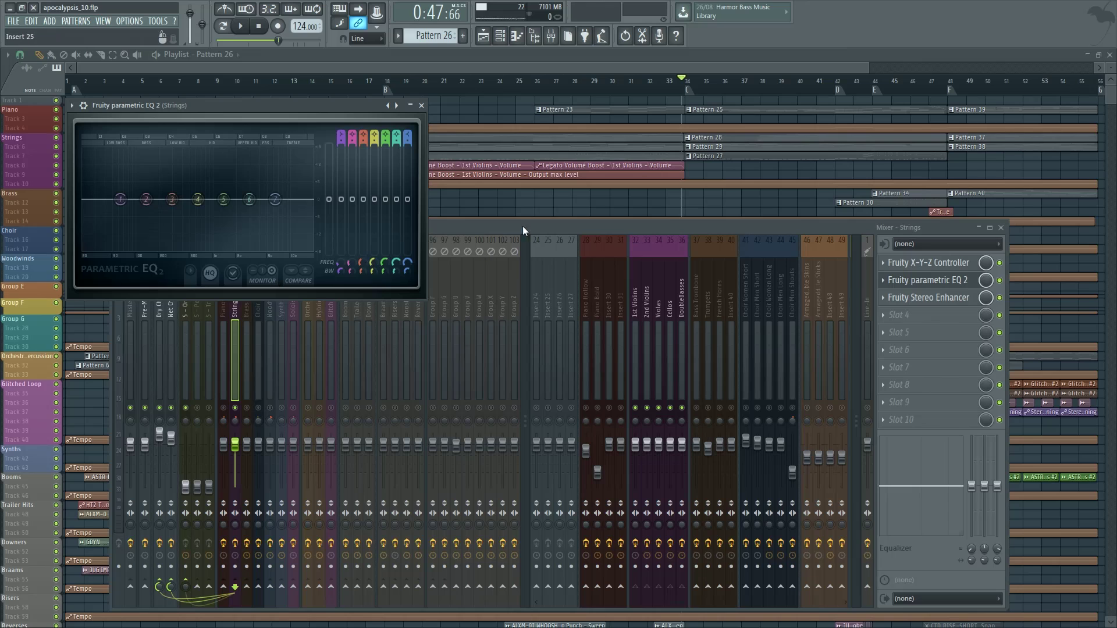
{"action": "left_click_drag", "start_coordinate": [529, 231], "coordinate": [555, 314]}
Step: During playback, slightly boost band 7 of the Strings EQ and cut band 1 to about -15.3 dB at 299 Hz
{"action": "key", "text": "space"}
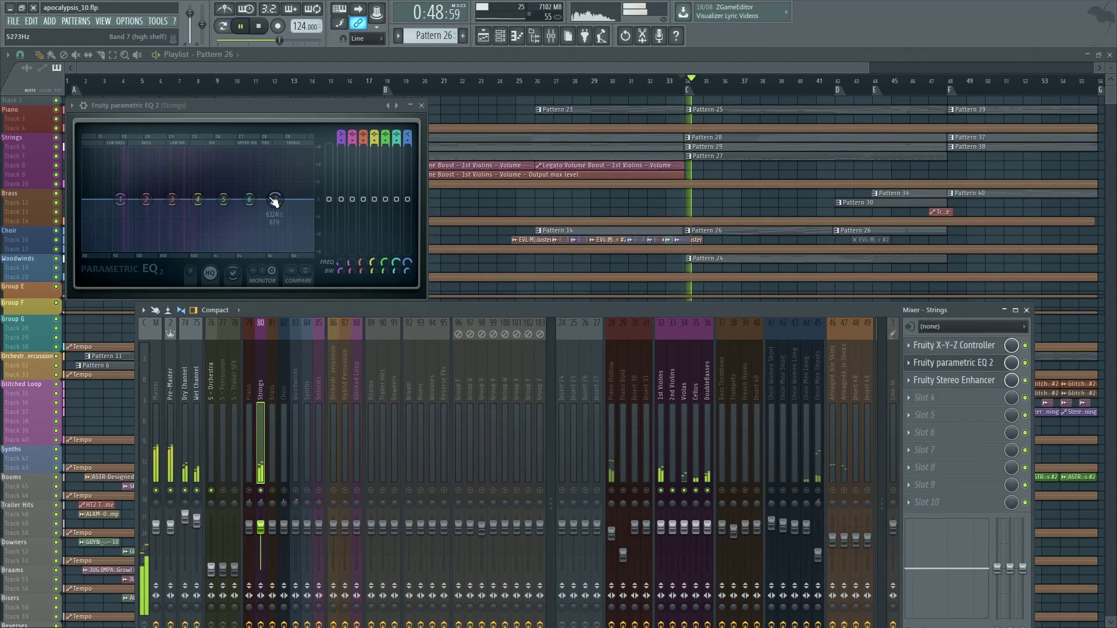
{"action": "mouse_move", "coordinate": [274, 201]}
{"action": "left_mouse_down"}
{"action": "mouse_move", "coordinate": [254, 164]}
{"action": "mouse_move", "coordinate": [270, 196]}
{"action": "left_mouse_up"}
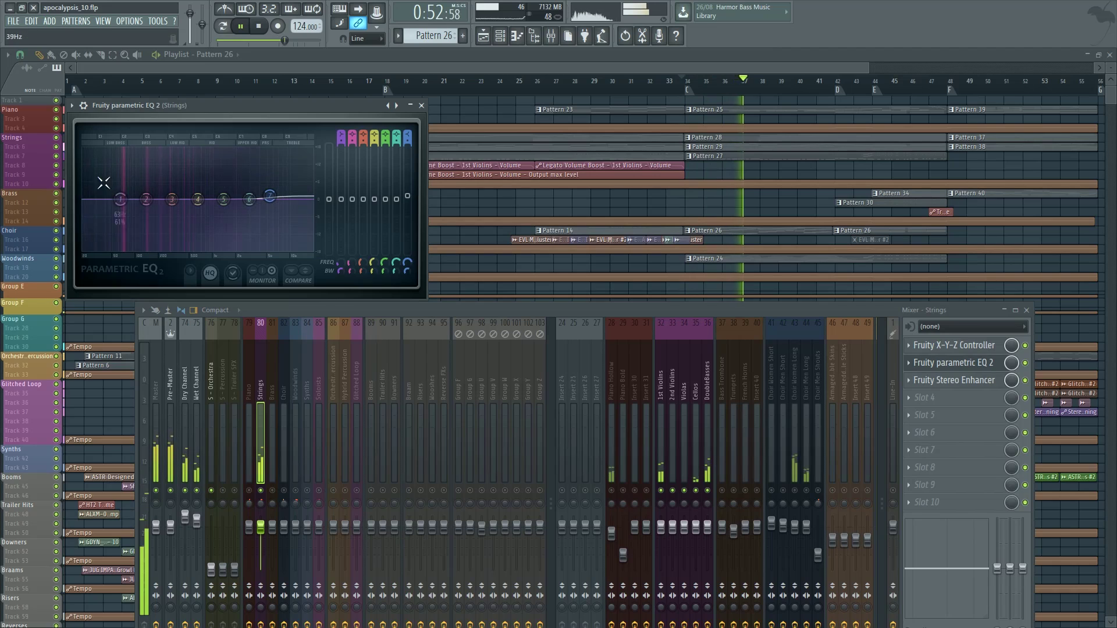
{"action": "left_click_drag", "start_coordinate": [120, 198], "coordinate": [161, 236]}
{"action": "key", "text": "space"}
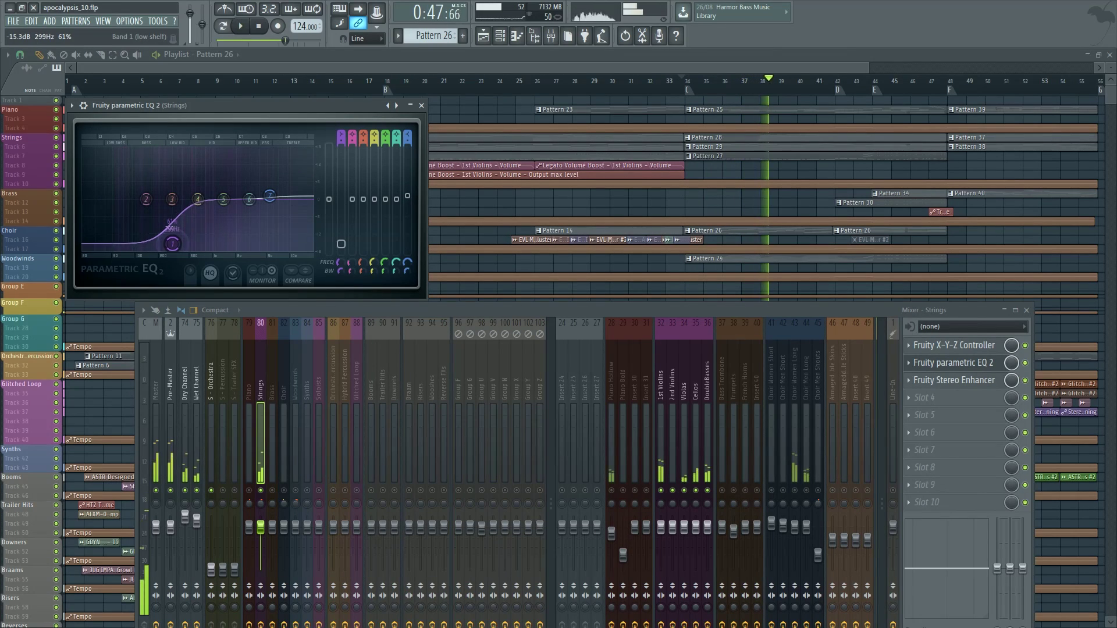
Step: Reset bands 1 and 7 of the Strings EQ to their defaults
{"action": "right_click", "coordinate": [162, 236]}
{"action": "left_click", "coordinate": [180, 253]}
{"action": "right_click", "coordinate": [273, 201]}
{"action": "left_click", "coordinate": [290, 217]}
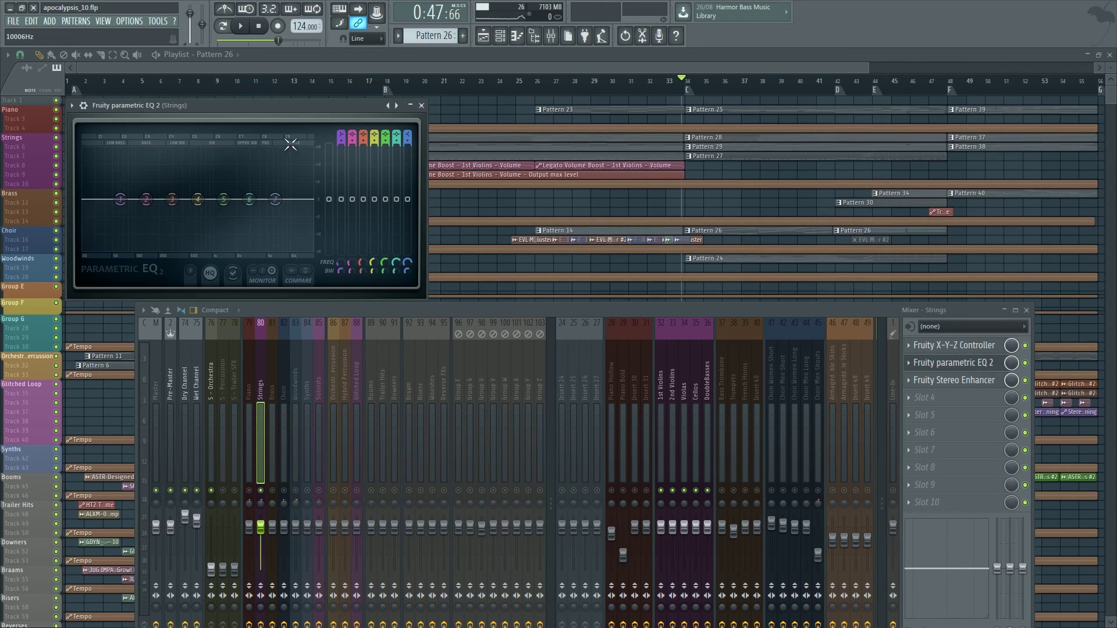
Step: Make band 1 of the Strings EQ a high-pass filter and raise its frequency to about 983 Hz
{"action": "scroll", "coordinate": [341, 133], "scroll_direction": "down", "scroll_amount": 3}
{"action": "scroll", "coordinate": [341, 133], "scroll_direction": "up", "scroll_amount": 1}
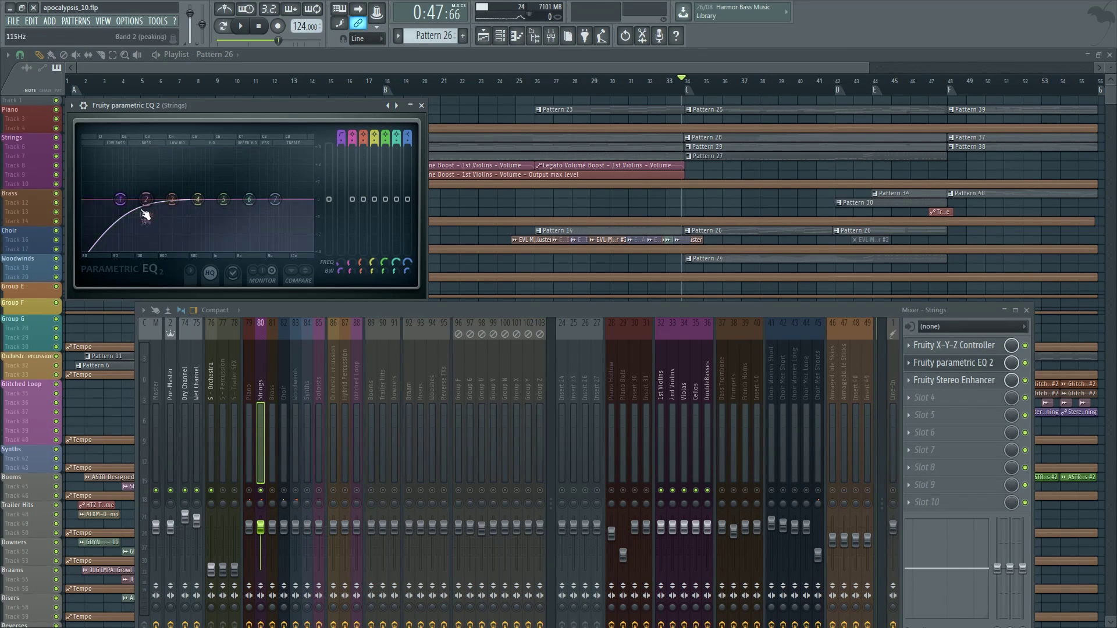
{"action": "left_click_drag", "start_coordinate": [120, 199], "coordinate": [211, 199]}
Step: View the DoubleBasses and other individual string tracks, return to Strings, and preview the song with the high-pass filter
{"action": "left_click", "coordinate": [707, 384]}
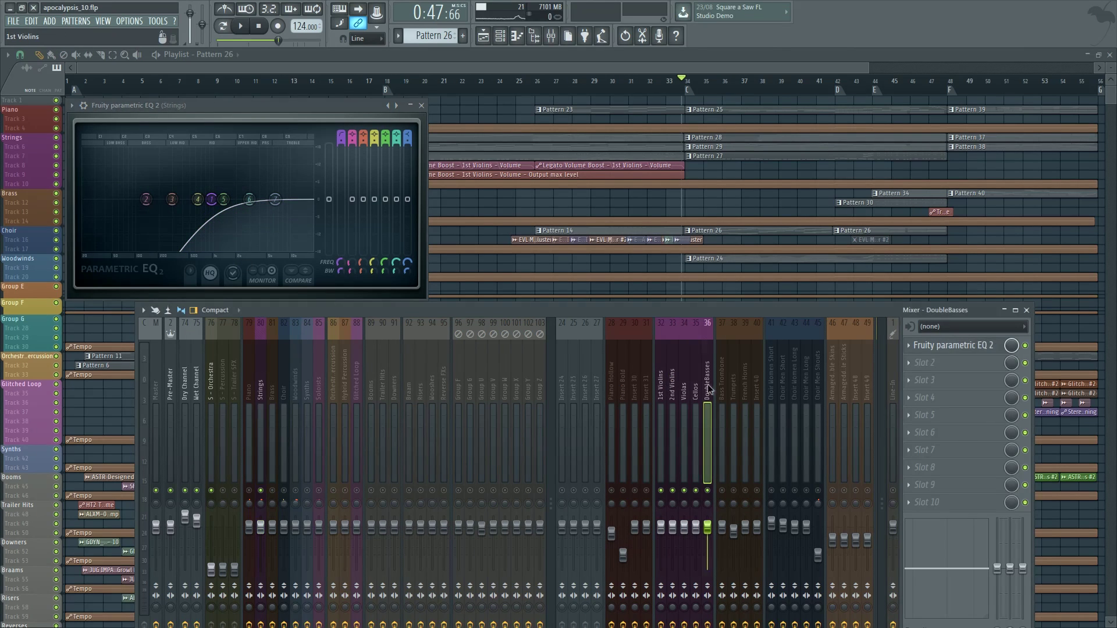
{"action": "left_click", "coordinate": [683, 382]}
{"action": "left_click", "coordinate": [261, 396]}
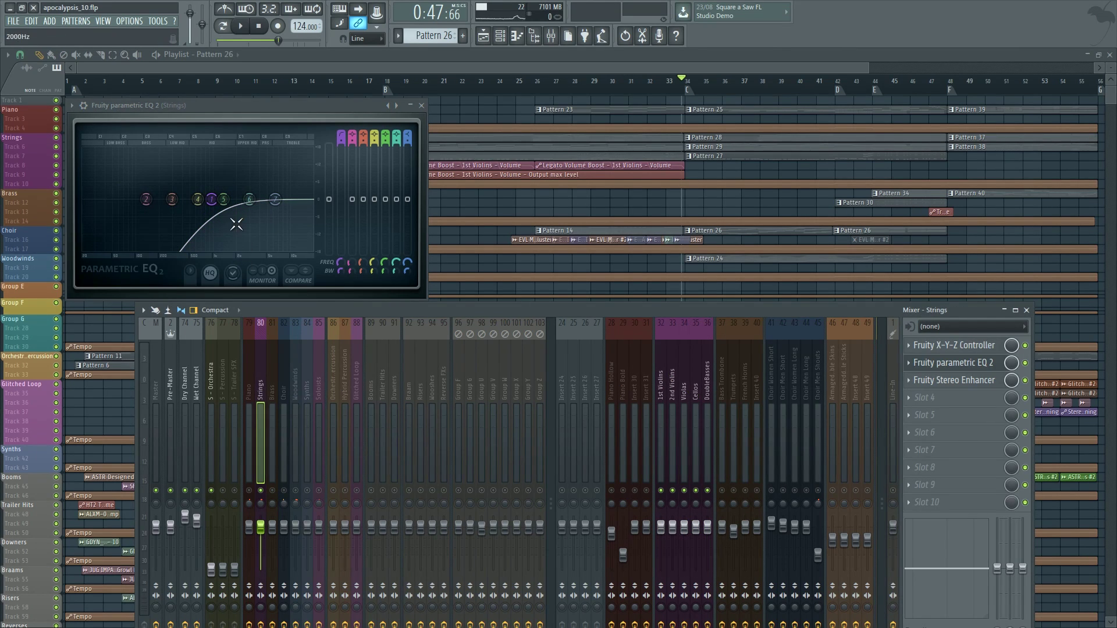
{"action": "key", "text": "space"}
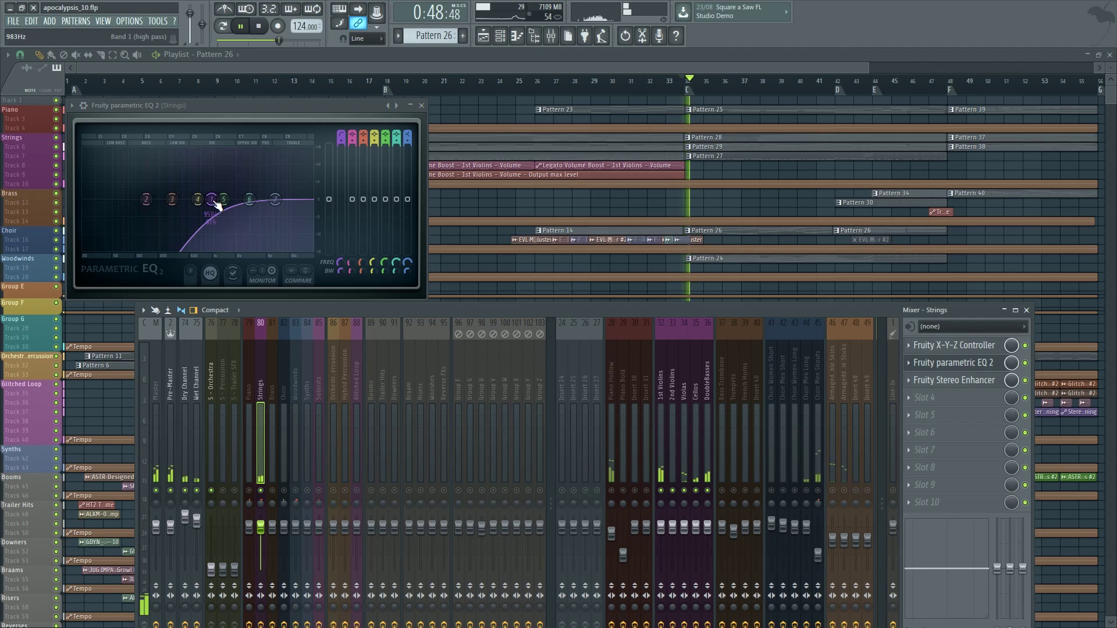
{"action": "key", "text": "space"}
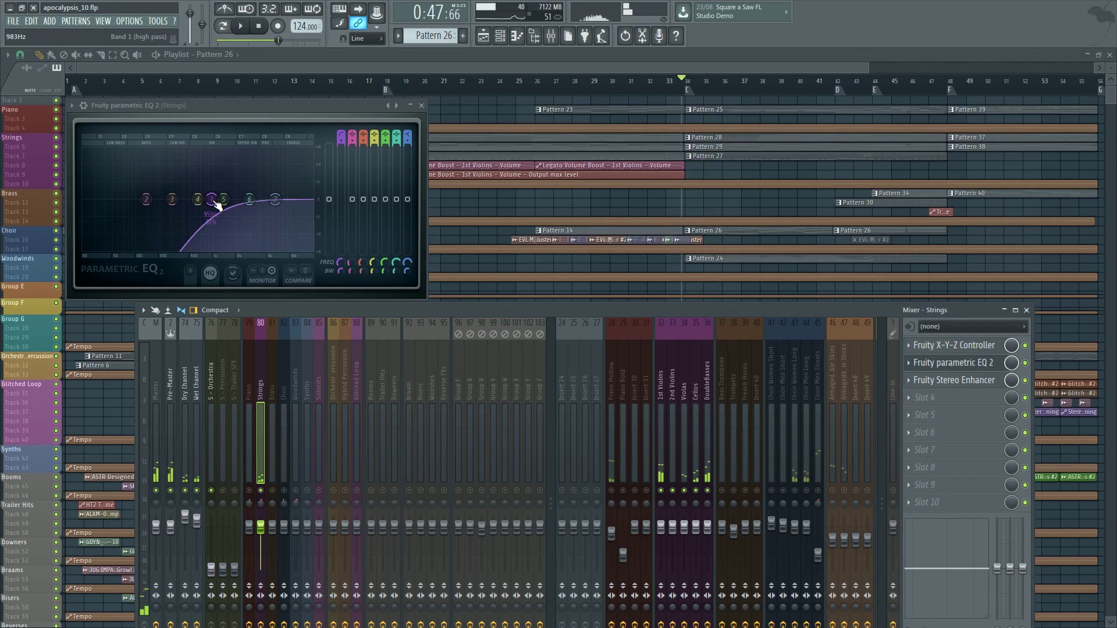
Step: Reset the frequency of band 1 in the Strings EQ and remove its high-pass filter type
{"action": "right_click", "coordinate": [211, 200]}
{"action": "left_click", "coordinate": [217, 214]}
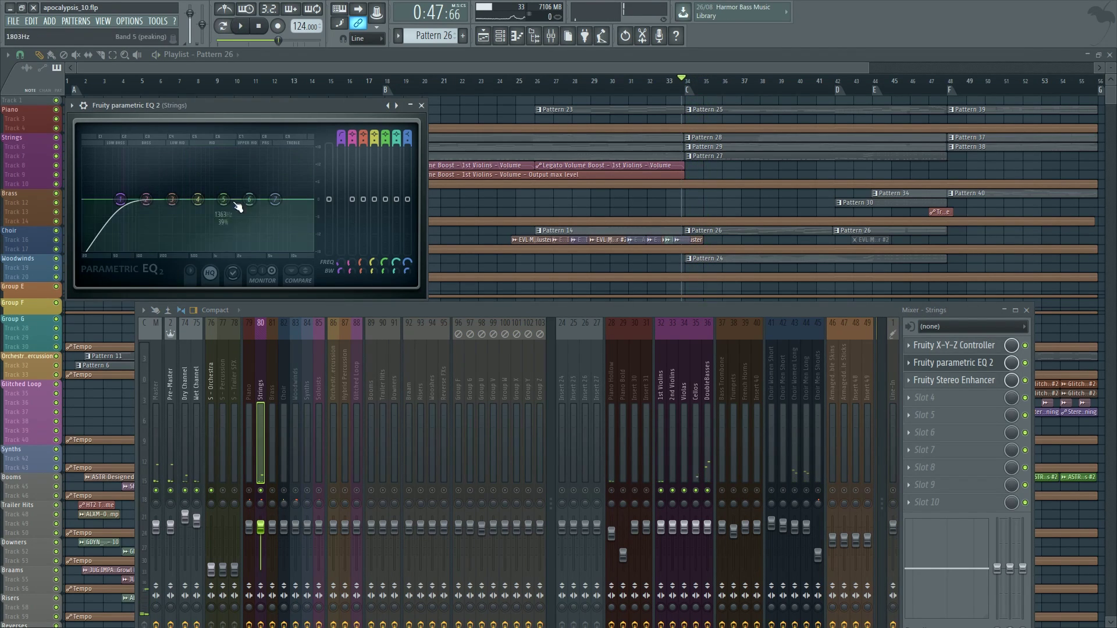
{"action": "right_click", "coordinate": [341, 132]}
{"action": "left_click", "coordinate": [352, 138]}
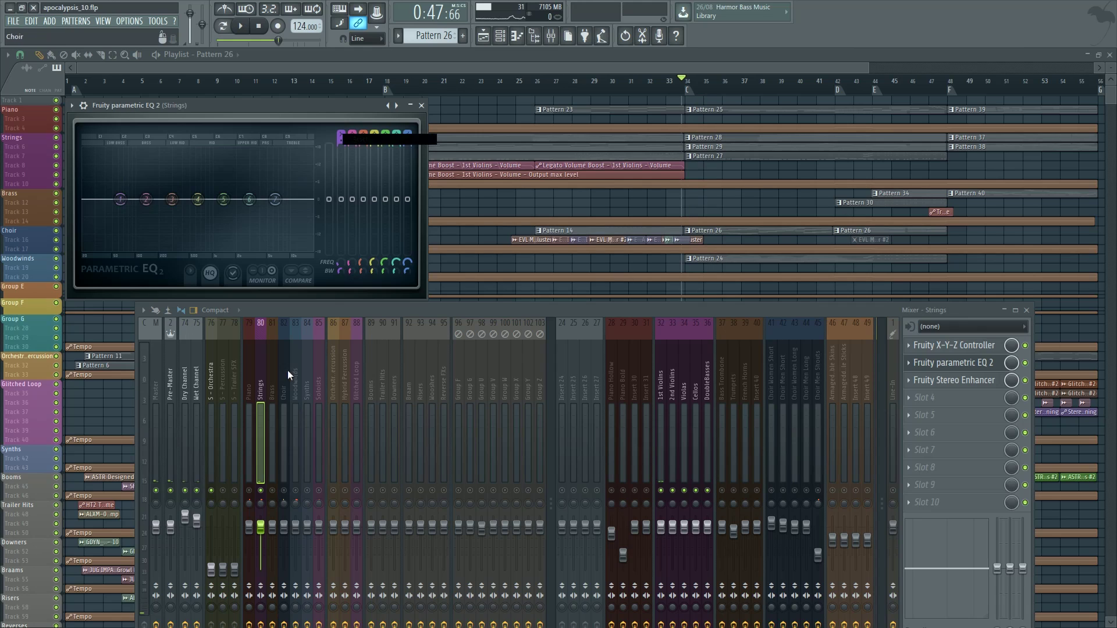
Step: Open the Strings track's Fruity X-Y-Z Controller and place its window beside the EQ
{"action": "left_click", "coordinate": [953, 346]}
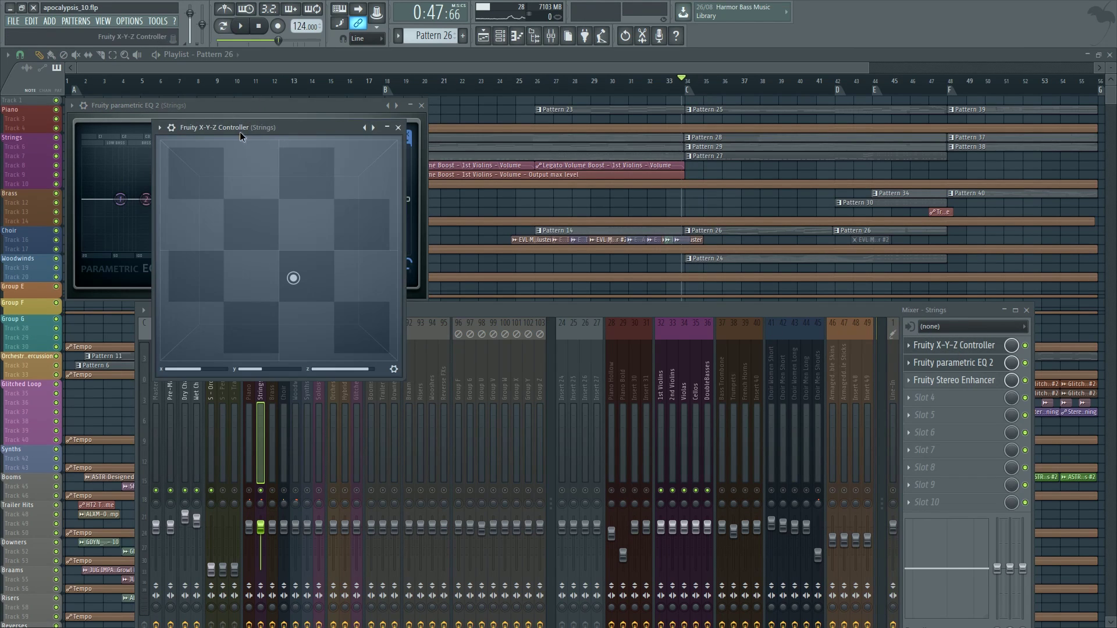
{"action": "left_click_drag", "start_coordinate": [240, 124], "coordinate": [471, 137]}
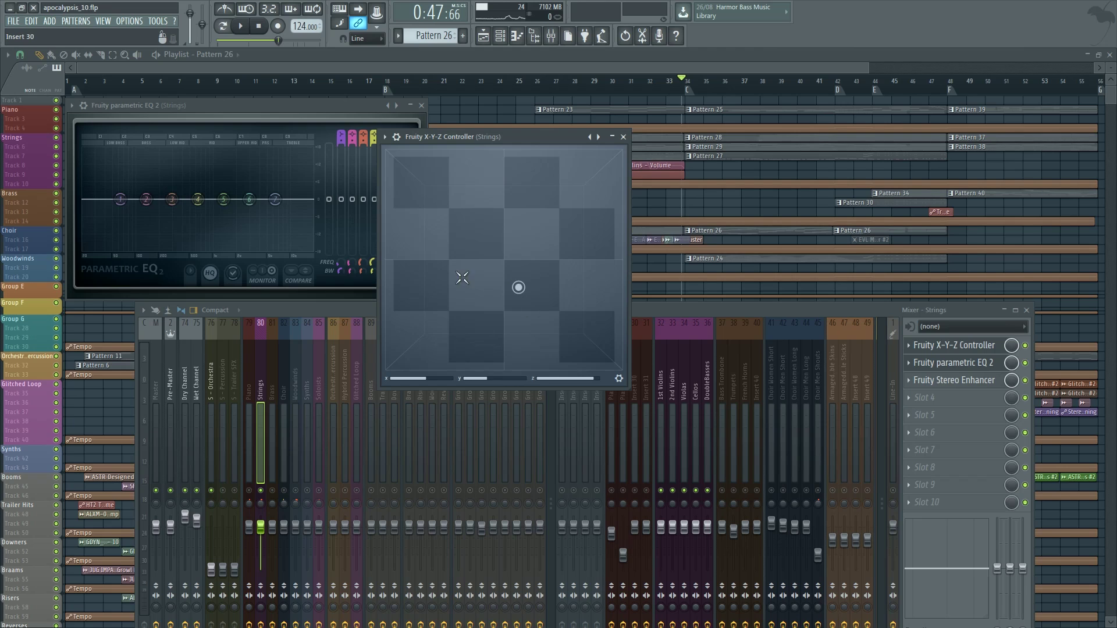
{"action": "left_click_drag", "start_coordinate": [495, 135], "coordinate": [459, 106]}
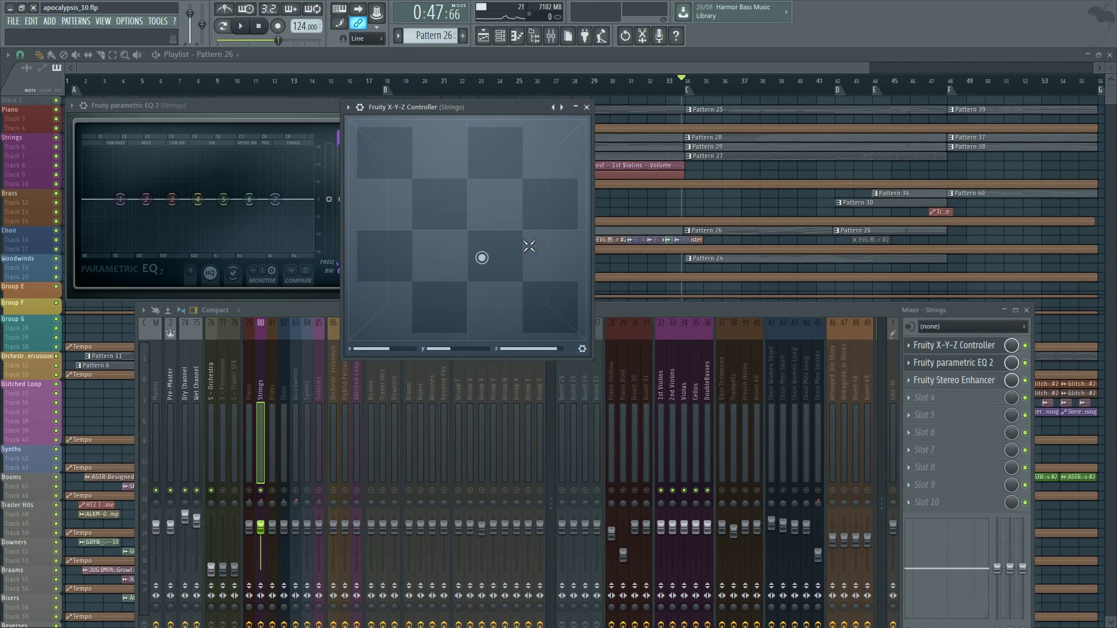
Step: Play the song while shifting the point in the Strings X-Y-Z Controller slightly, and stop playback
{"action": "key", "text": "space"}
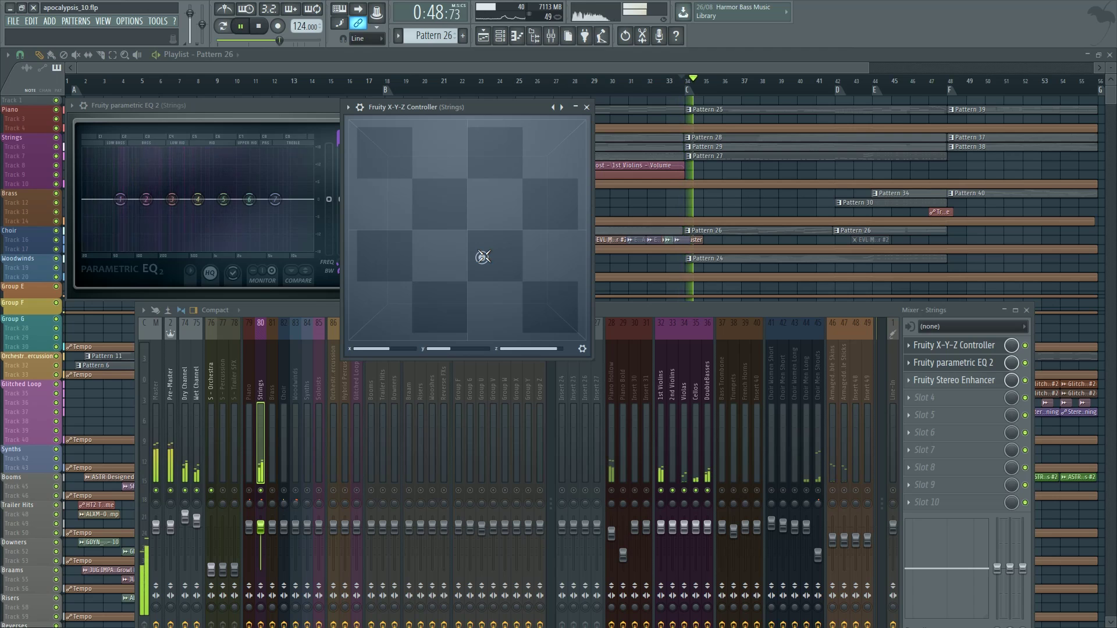
{"action": "mouse_move", "coordinate": [484, 256]}
{"action": "left_mouse_down"}
{"action": "mouse_move", "coordinate": [456, 326]}
{"action": "mouse_move", "coordinate": [469, 329]}
{"action": "mouse_move", "coordinate": [391, 245]}
{"action": "mouse_move", "coordinate": [484, 260]}
{"action": "mouse_move", "coordinate": [535, 239]}
{"action": "mouse_move", "coordinate": [539, 319]}
{"action": "mouse_move", "coordinate": [482, 261]}
{"action": "mouse_move", "coordinate": [499, 262]}
{"action": "mouse_move", "coordinate": [462, 256]}
{"action": "mouse_move", "coordinate": [493, 251]}
{"action": "left_mouse_up"}
{"action": "key", "text": "space"}
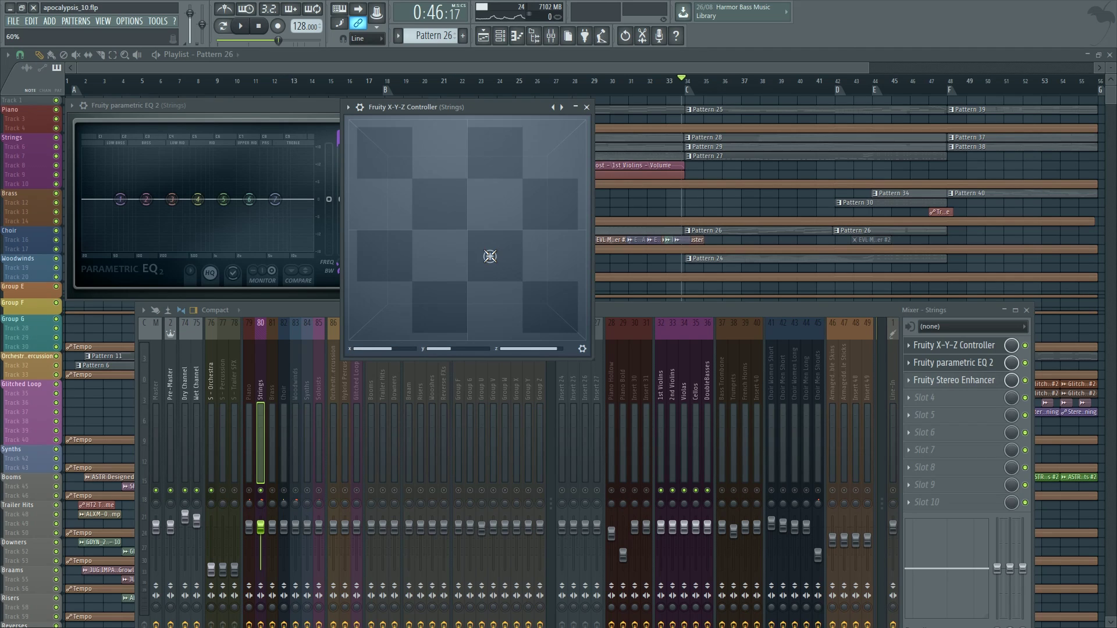
{"action": "mouse_move", "coordinate": [486, 262]}
{"action": "left_mouse_down"}
{"action": "mouse_move", "coordinate": [492, 250]}
{"action": "mouse_move", "coordinate": [492, 262]}
{"action": "left_mouse_up"}
Step: Move the mixer higher and the X-Y-Z Controller window aside, and lower the controller's point slightly
{"action": "left_click_drag", "start_coordinate": [610, 311], "coordinate": [592, 242]}
{"action": "left_click_drag", "start_coordinate": [442, 107], "coordinate": [366, 93]}
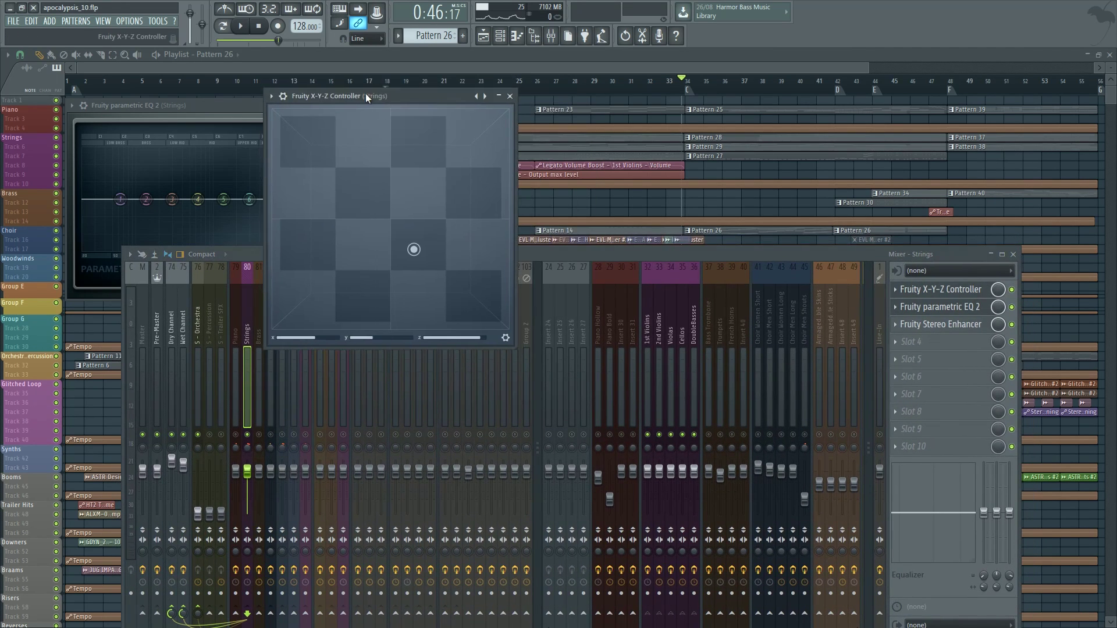
{"action": "left_click_drag", "start_coordinate": [414, 250], "coordinate": [417, 262]}
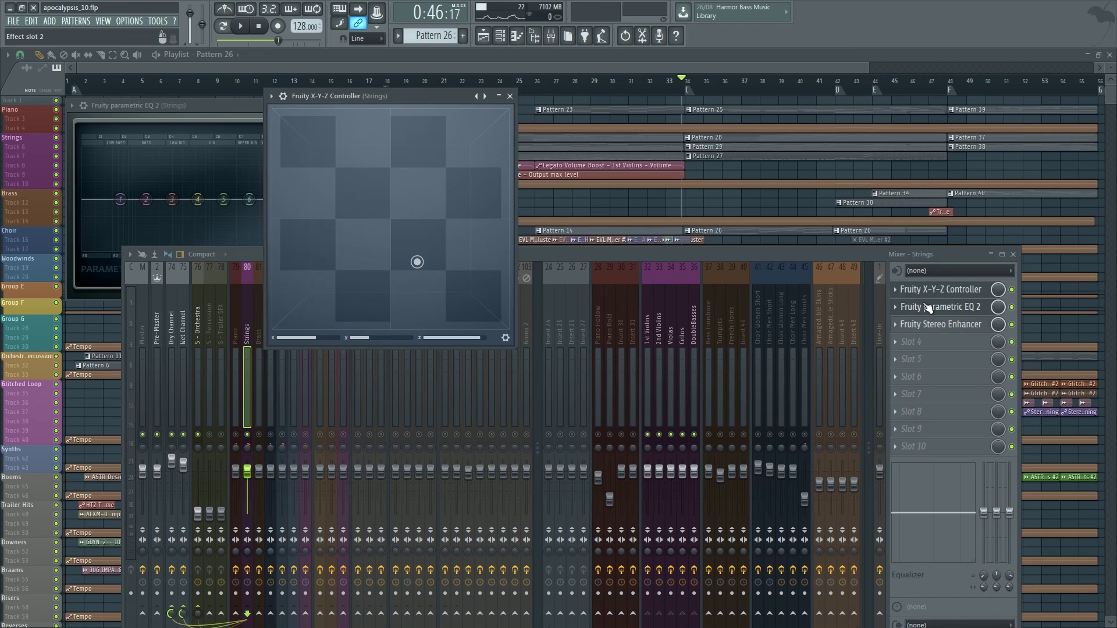
Step: Bring the Strings EQ forward and compare the effects on the Strings and Brass group tracks
{"action": "left_click", "coordinate": [933, 307]}
{"action": "left_click", "coordinate": [243, 333]}
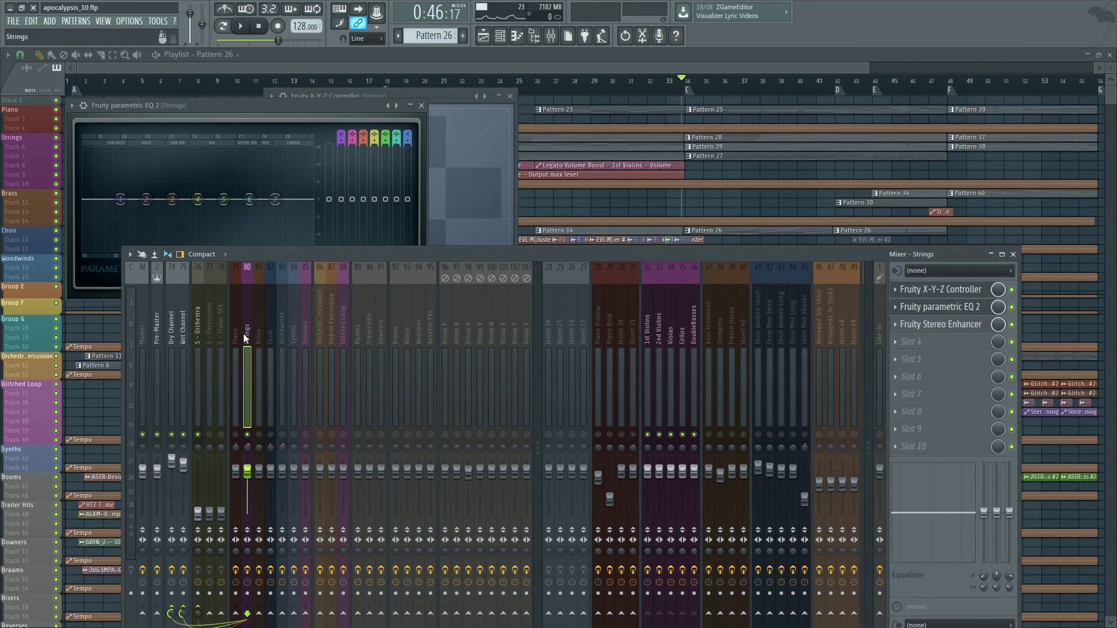
{"action": "left_click", "coordinate": [259, 337]}
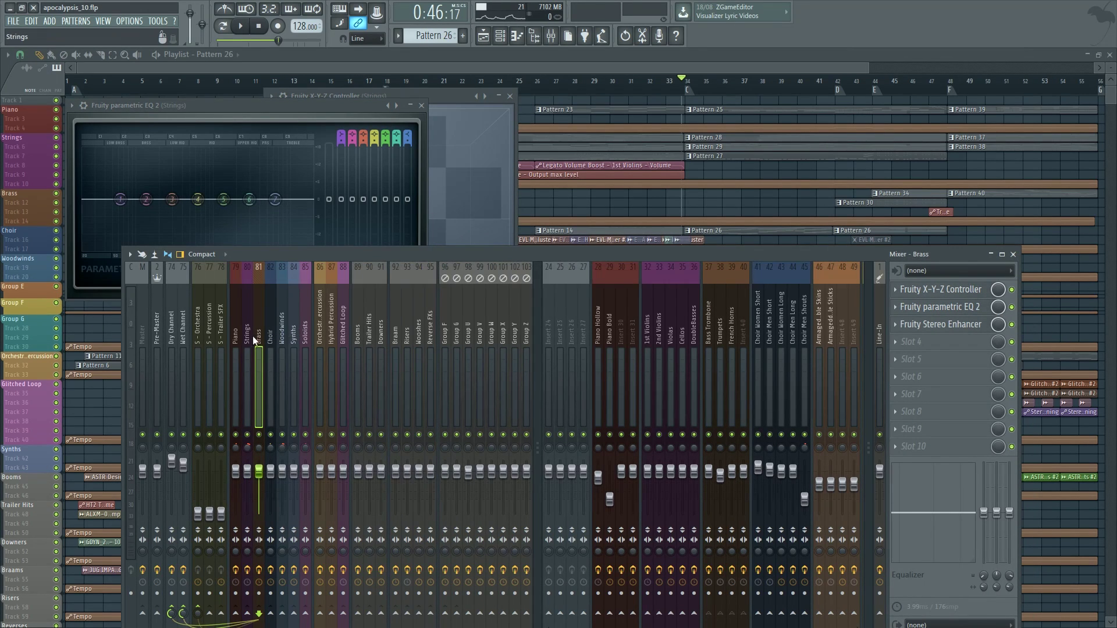
{"action": "left_click", "coordinate": [250, 337]}
Step: Reposition the point in the Strings X-Y-Z Controller and open the Strings track's Fruity Stereo Enhancer
{"action": "left_click", "coordinate": [388, 96]}
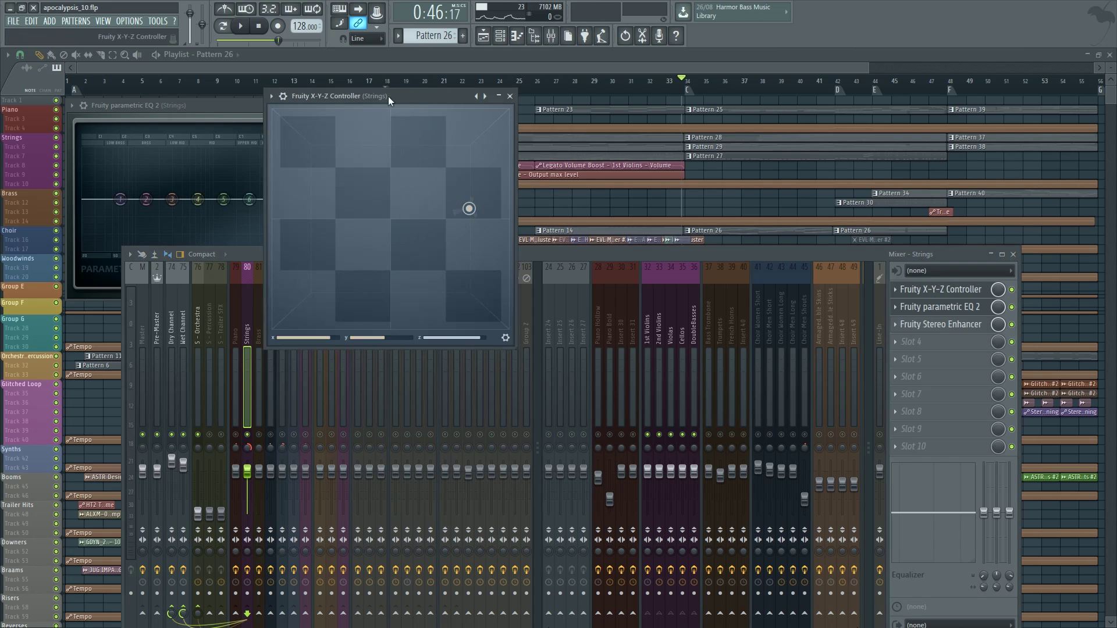
{"action": "left_click_drag", "start_coordinate": [402, 195], "coordinate": [415, 247]}
{"action": "left_click_drag", "start_coordinate": [689, 257], "coordinate": [668, 214]}
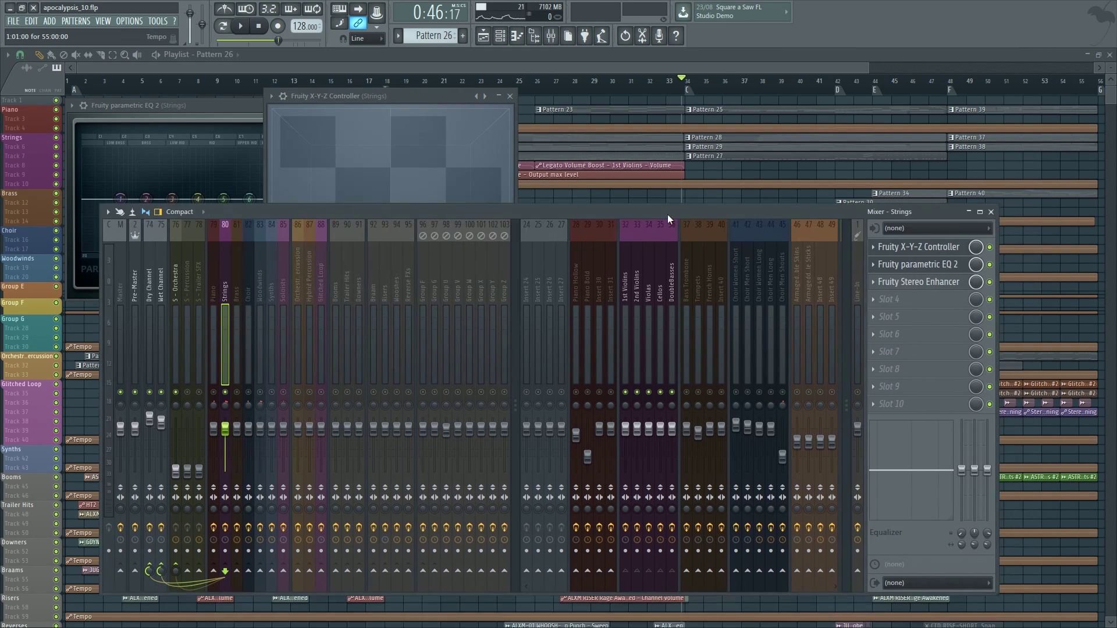
{"action": "left_click", "coordinate": [917, 282]}
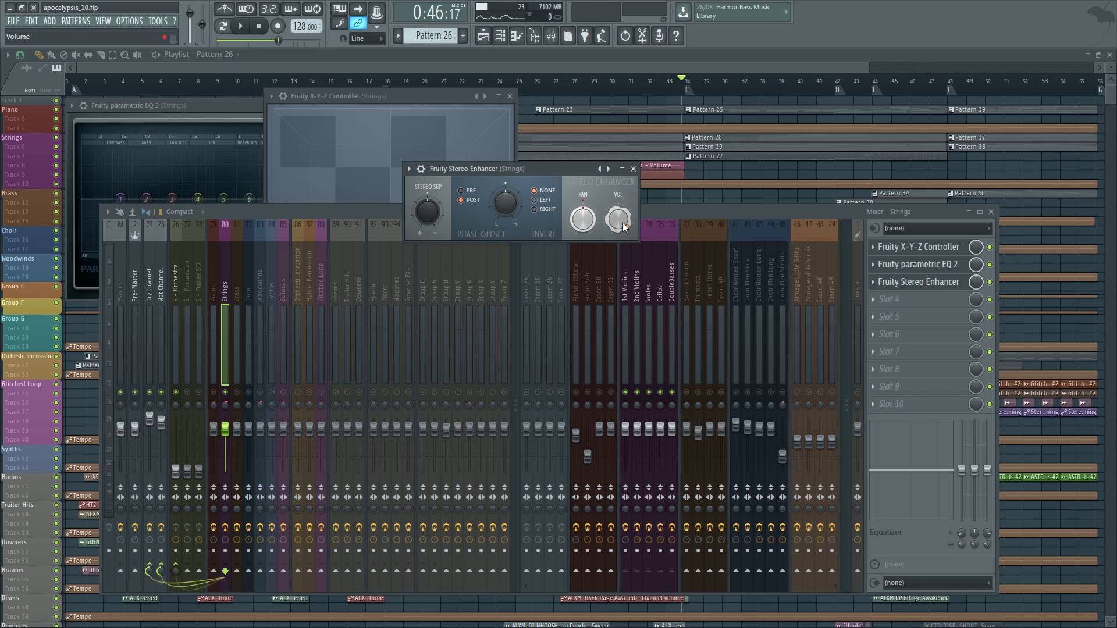
Step: Bring the playlist forward and examine the enlarged Stereo Enhancer volume automation clips in the Mix group
{"action": "scroll", "coordinate": [710, 151], "scroll_direction": "down", "scroll_amount": 7}
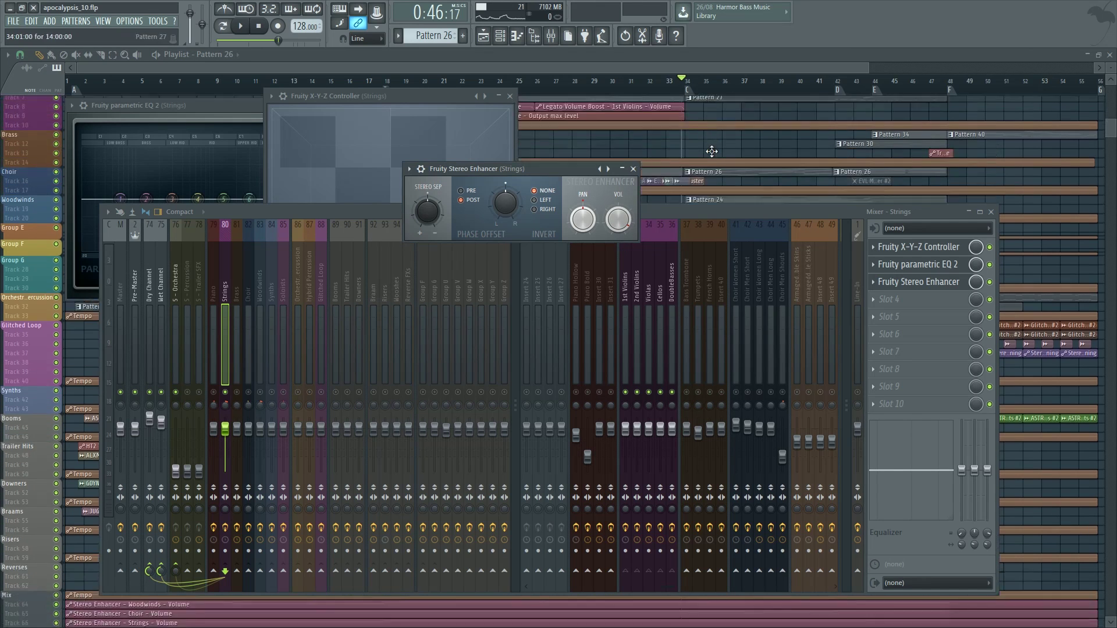
{"action": "left_click", "coordinate": [698, 68]}
{"action": "scroll", "coordinate": [556, 237], "scroll_direction": "down", "scroll_amount": 2}
{"action": "scroll", "coordinate": [557, 237], "scroll_direction": "down", "scroll_amount": 8}
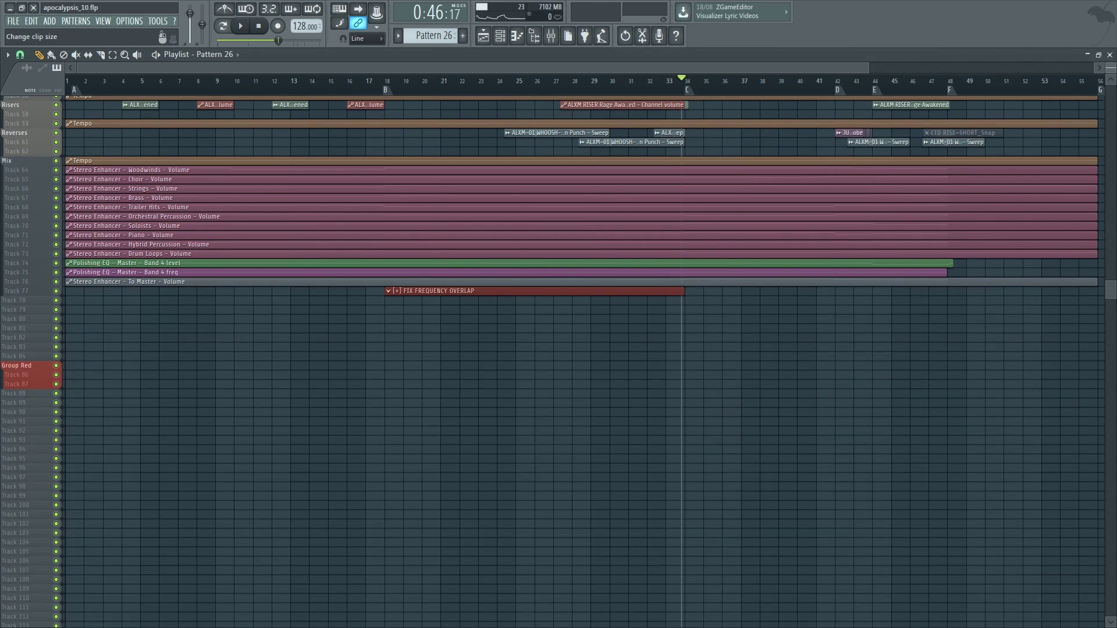
{"action": "scroll", "coordinate": [383, 261], "scroll_direction": "up", "scroll_amount": 8, "text": "alt"}
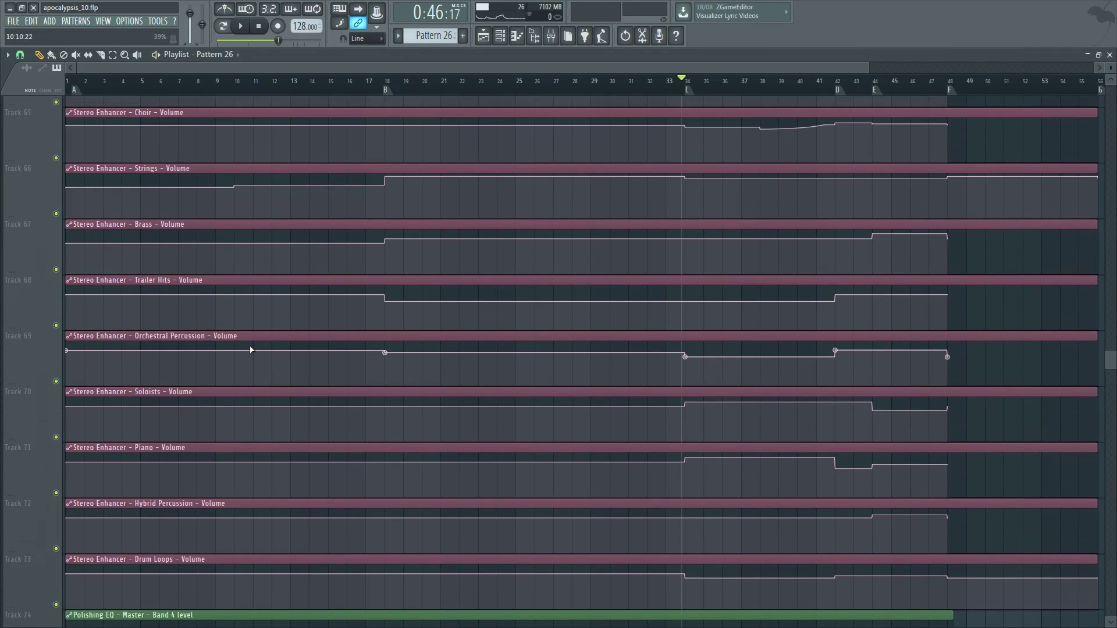
Step: Select the Strings Stereo Enhancer volume clip in the Mix group and compare the automation clips with the Strings mixer track
{"action": "scroll", "coordinate": [250, 349], "scroll_direction": "up", "scroll_amount": 3}
{"action": "left_click", "coordinate": [195, 293], "text": "ctrl"}
{"action": "scroll", "coordinate": [544, 87], "scroll_direction": "down", "scroll_amount": 1}
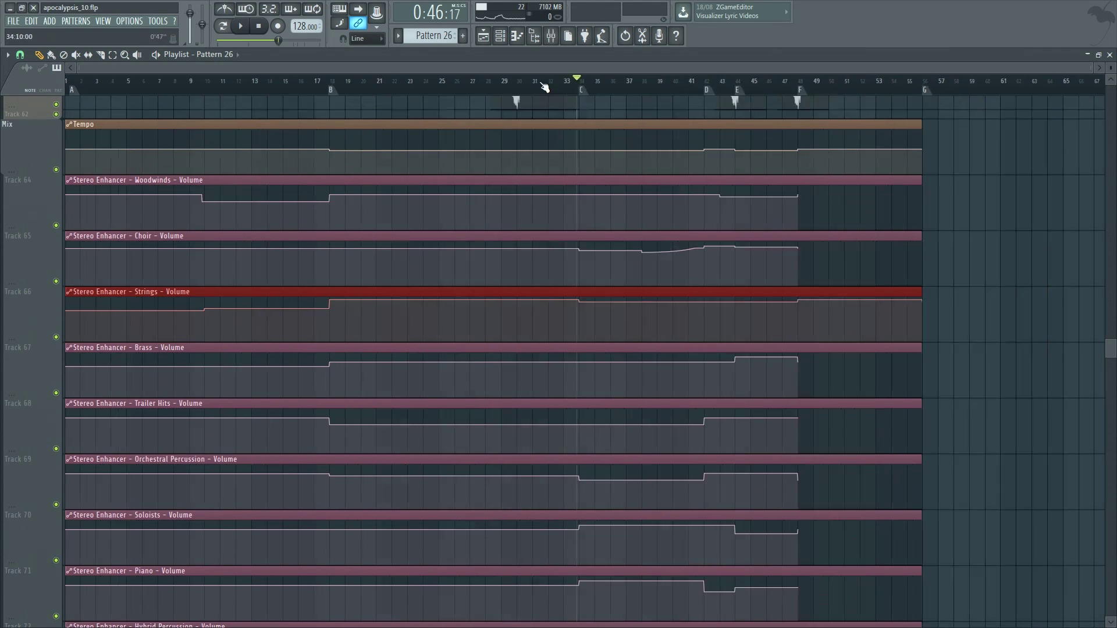
{"action": "scroll", "coordinate": [545, 87], "scroll_direction": "down", "scroll_amount": 2}
{"action": "key", "text": "F9"}
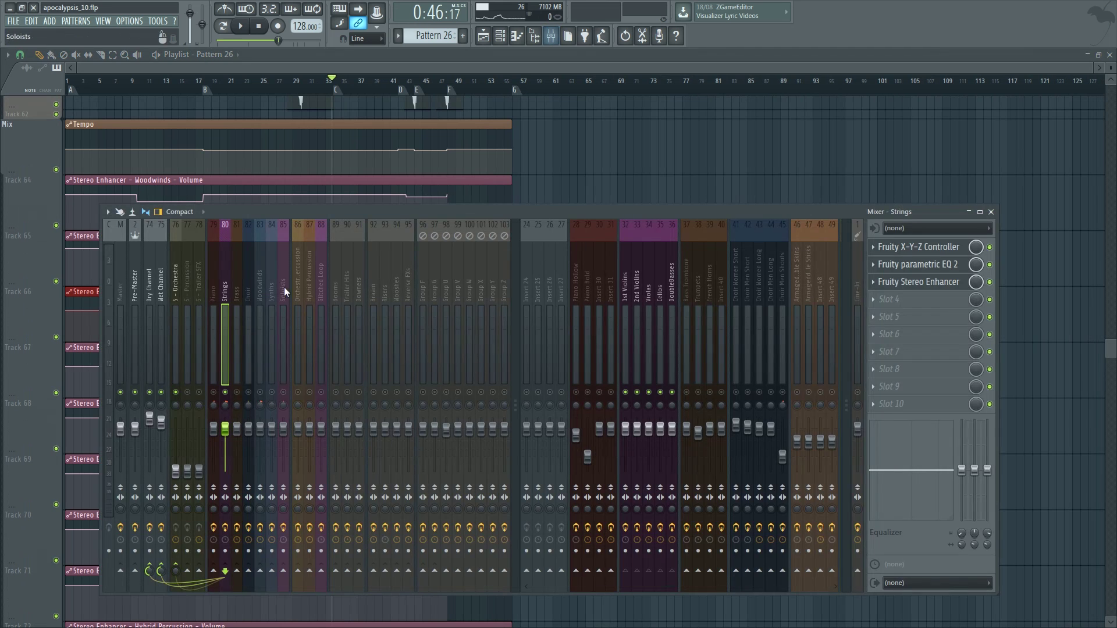
{"action": "key", "text": "F9"}
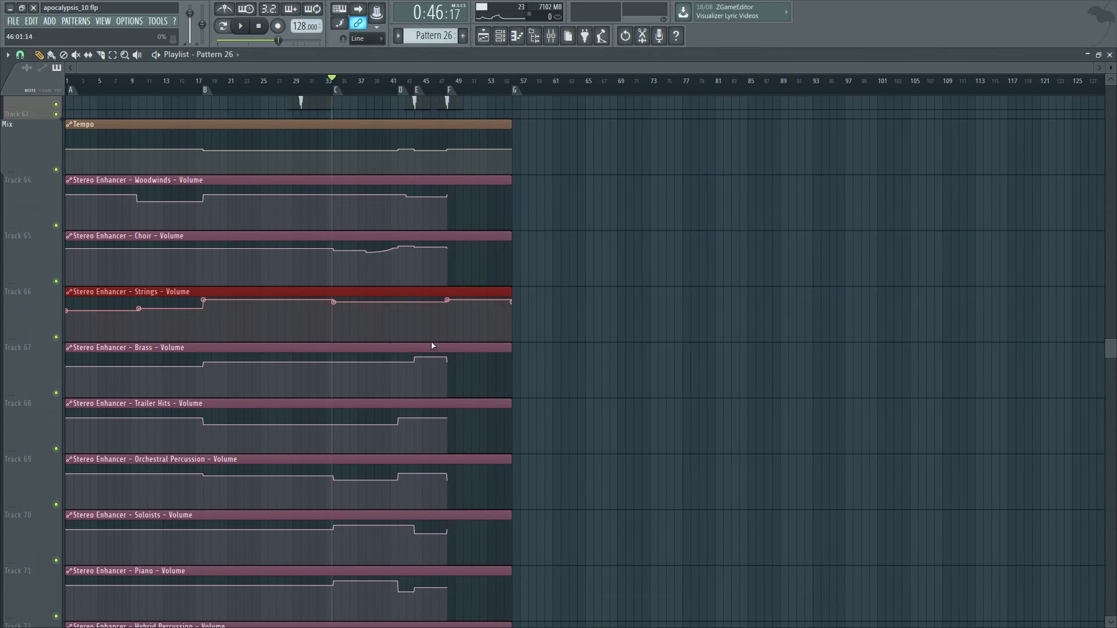
{"action": "key", "text": "F9"}
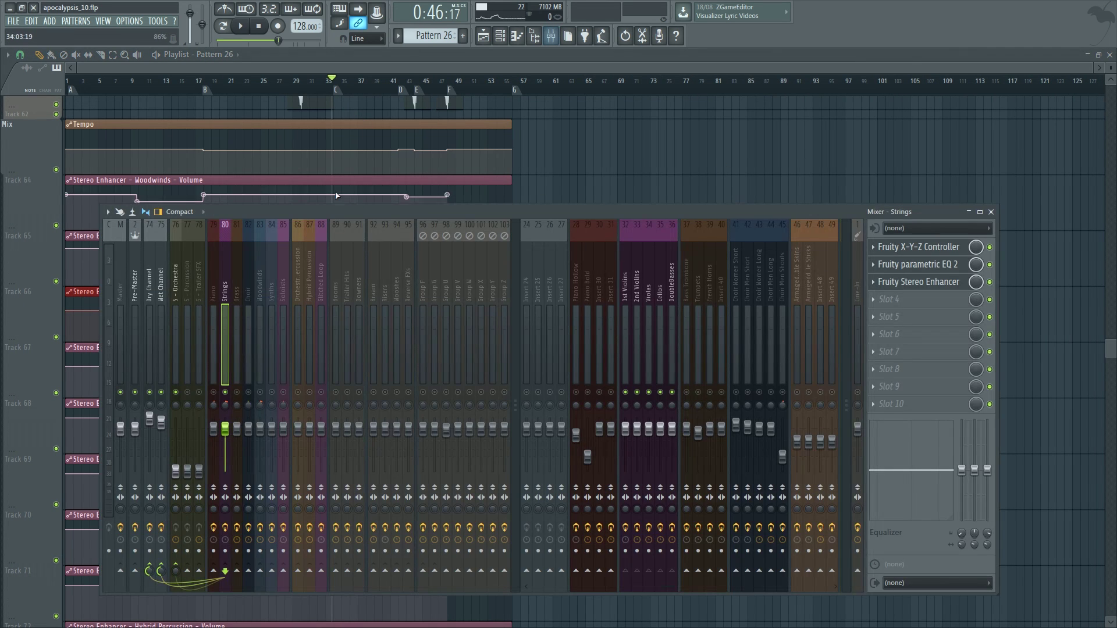
{"action": "key", "text": "F9"}
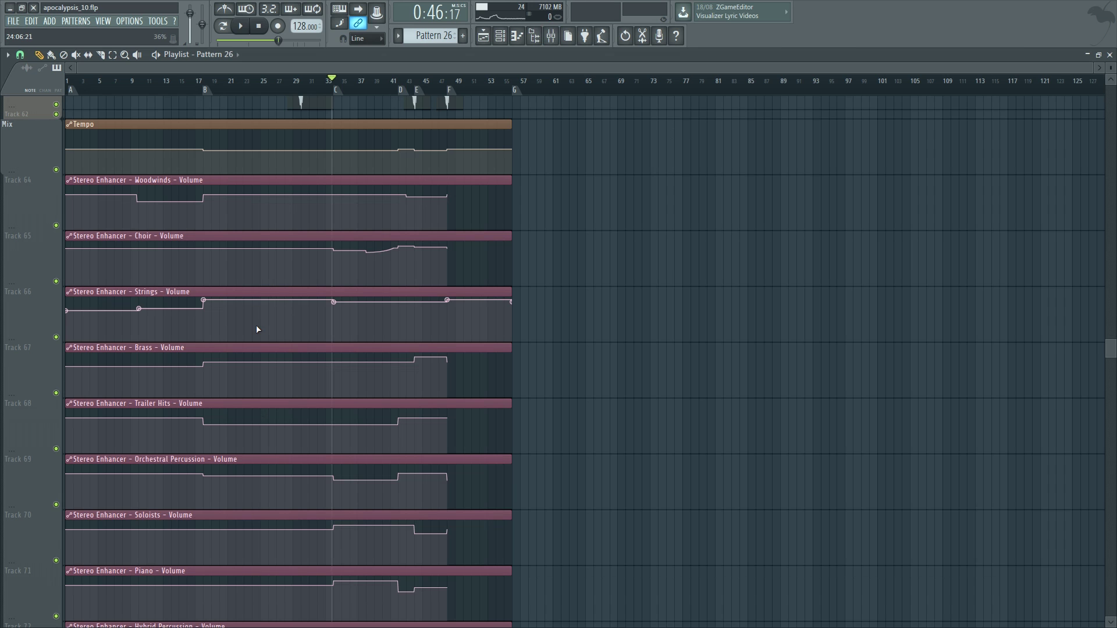
{"action": "key", "text": "F9"}
{"action": "key", "text": "F9"}
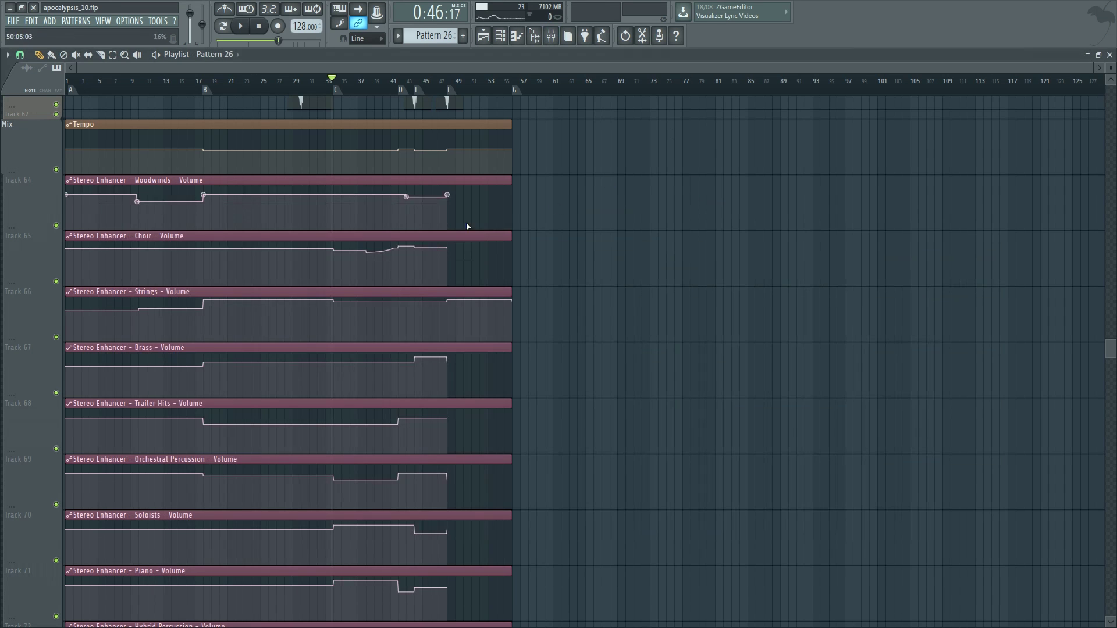
{"action": "left_click", "coordinate": [206, 294]}
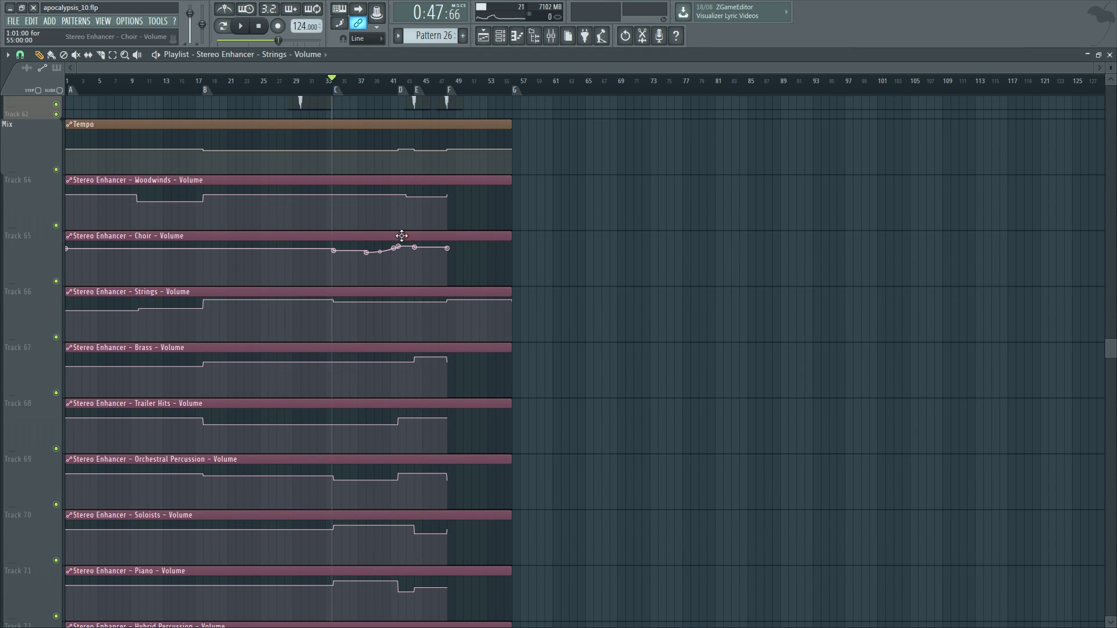
Step: Show the mixer and trace the routing from 2nd Violins through the Strings group to the Dry and Wet Channel tracks
{"action": "key", "text": "F9"}
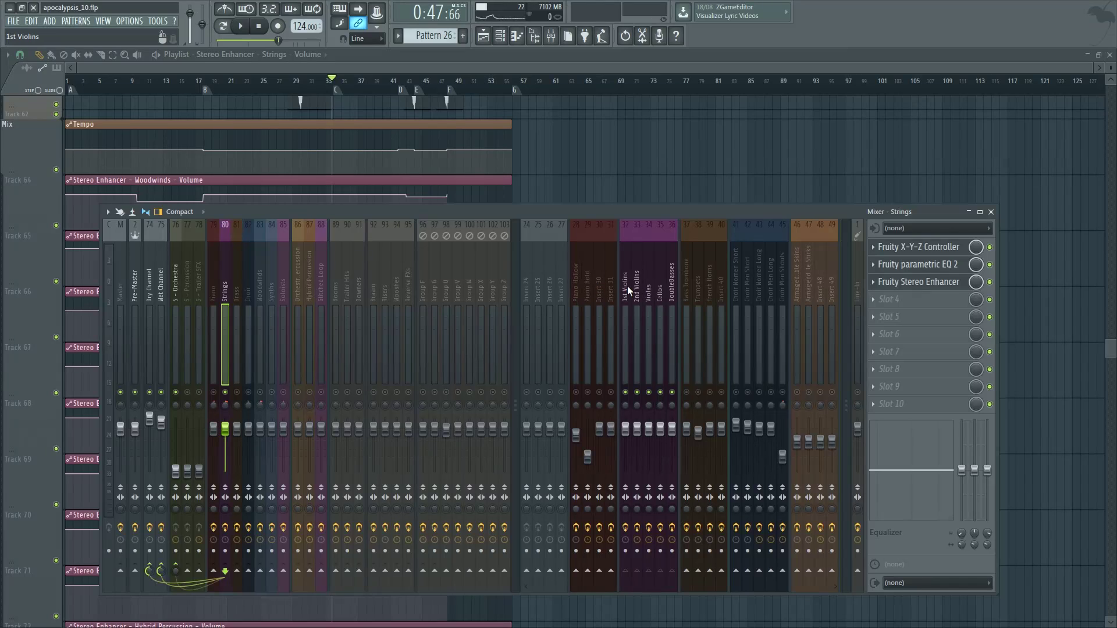
{"action": "mouse_move", "coordinate": [627, 286]}
{"action": "left_mouse_down"}
{"action": "mouse_move", "coordinate": [674, 294]}
{"action": "mouse_move", "coordinate": [637, 288]}
{"action": "left_mouse_up"}
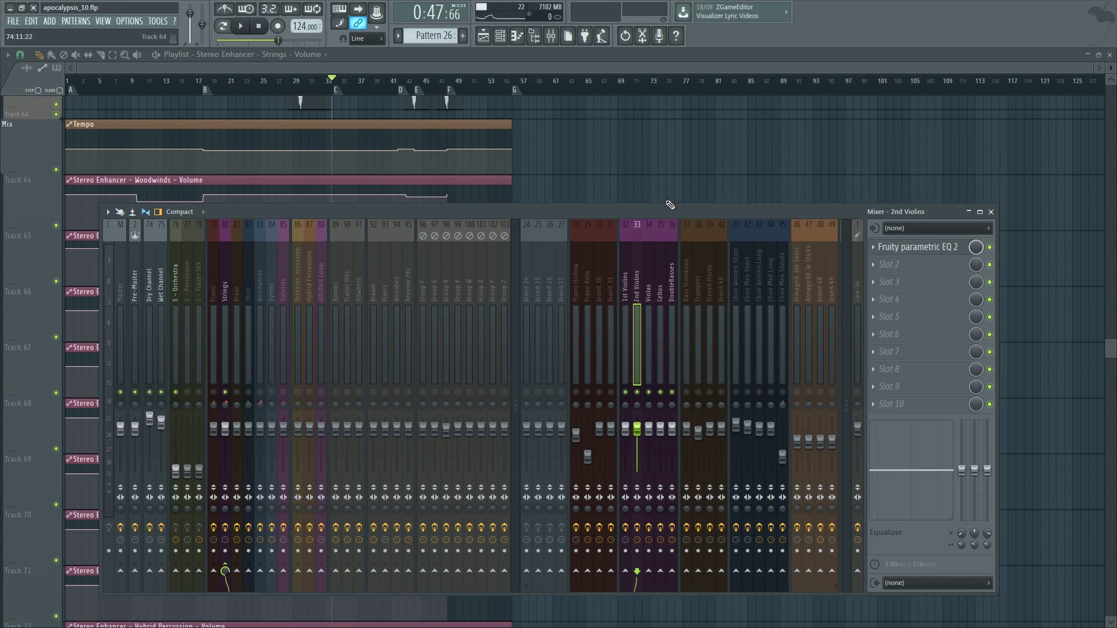
{"action": "left_click", "coordinate": [223, 285]}
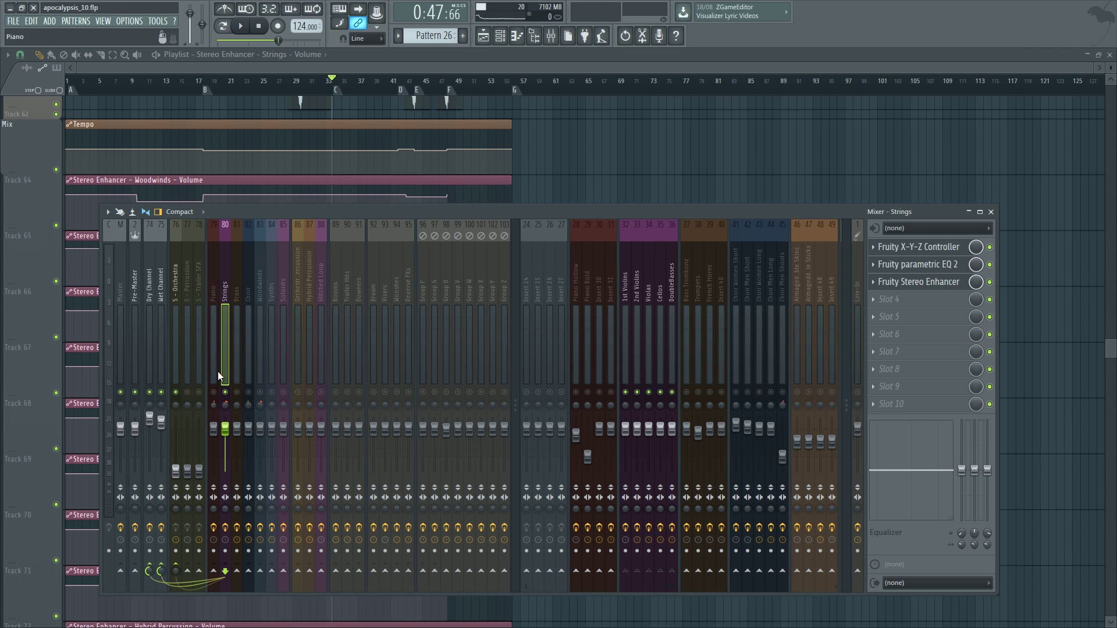
{"action": "left_click", "coordinate": [152, 290]}
{"action": "left_click", "coordinate": [160, 289]}
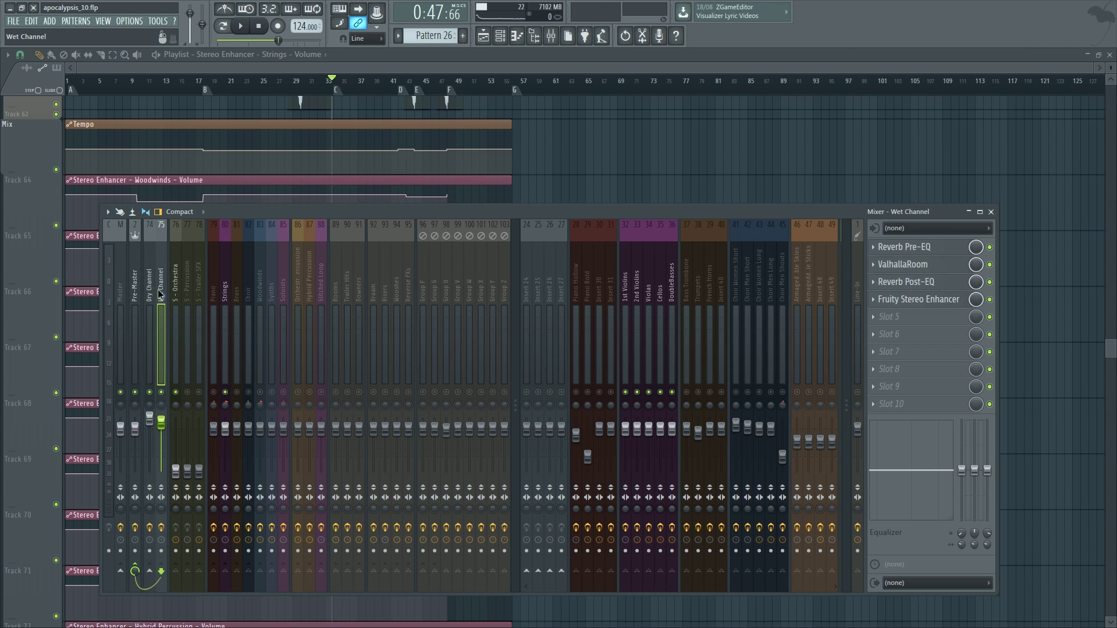
{"action": "left_click", "coordinate": [228, 282]}
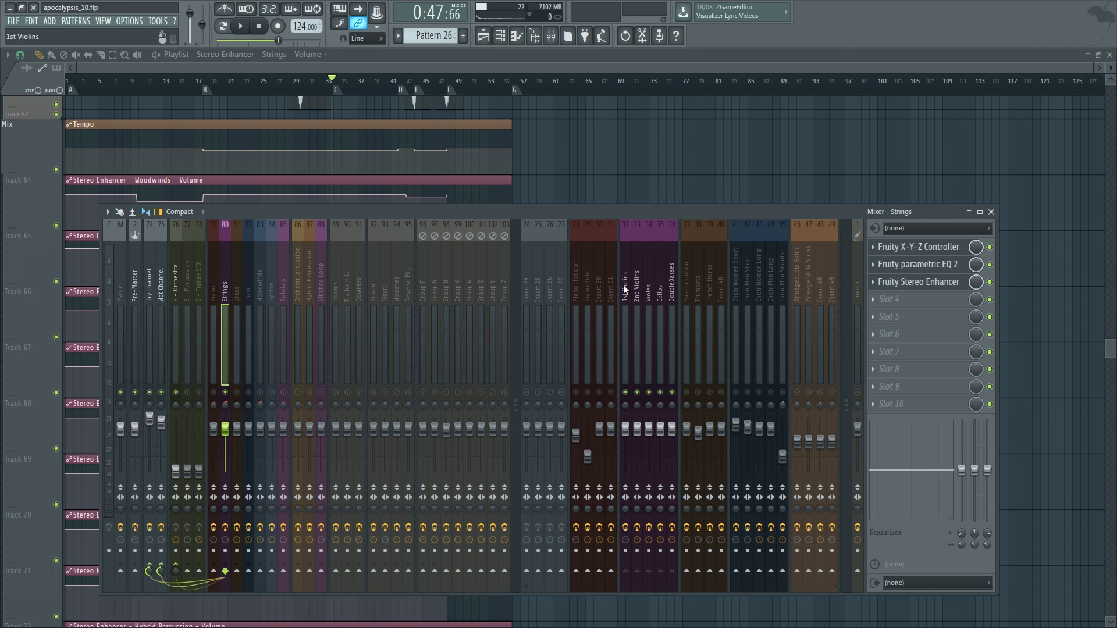
Step: Examine the effects and routing of the individual string tracks, from 1st Violins to DoubleBasses, against the Strings group track
{"action": "left_click", "coordinate": [639, 288]}
{"action": "left_click", "coordinate": [626, 299]}
{"action": "left_click", "coordinate": [647, 293]}
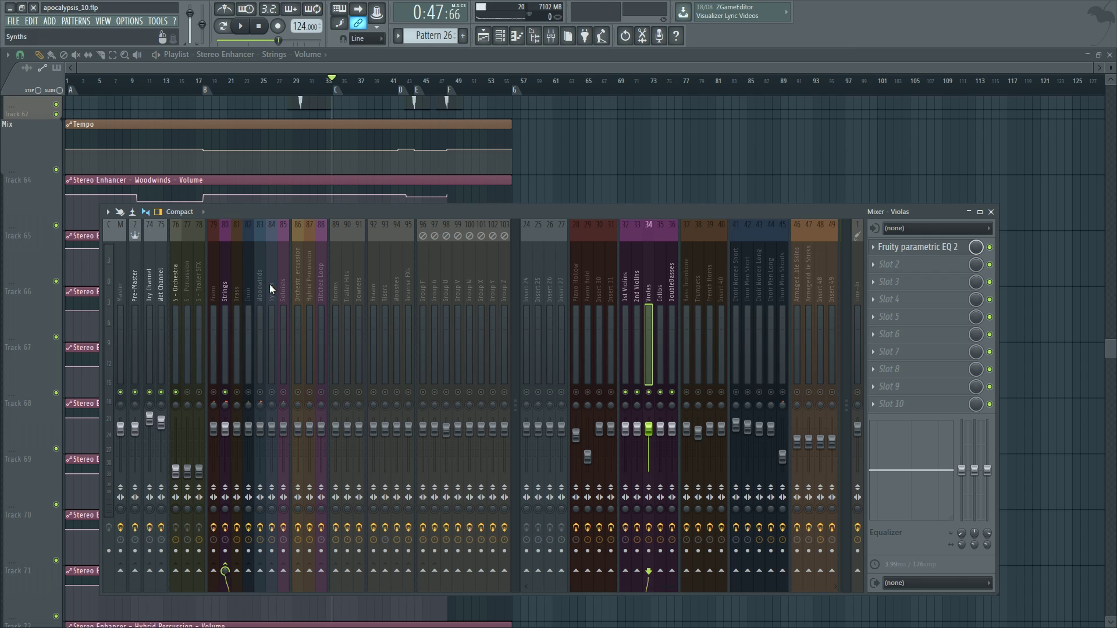
{"action": "left_click", "coordinate": [228, 285]}
{"action": "left_click", "coordinate": [639, 301]}
{"action": "left_click", "coordinate": [648, 298]}
{"action": "left_click", "coordinate": [660, 294]}
{"action": "left_click", "coordinate": [649, 294]}
{"action": "left_click", "coordinate": [671, 291]}
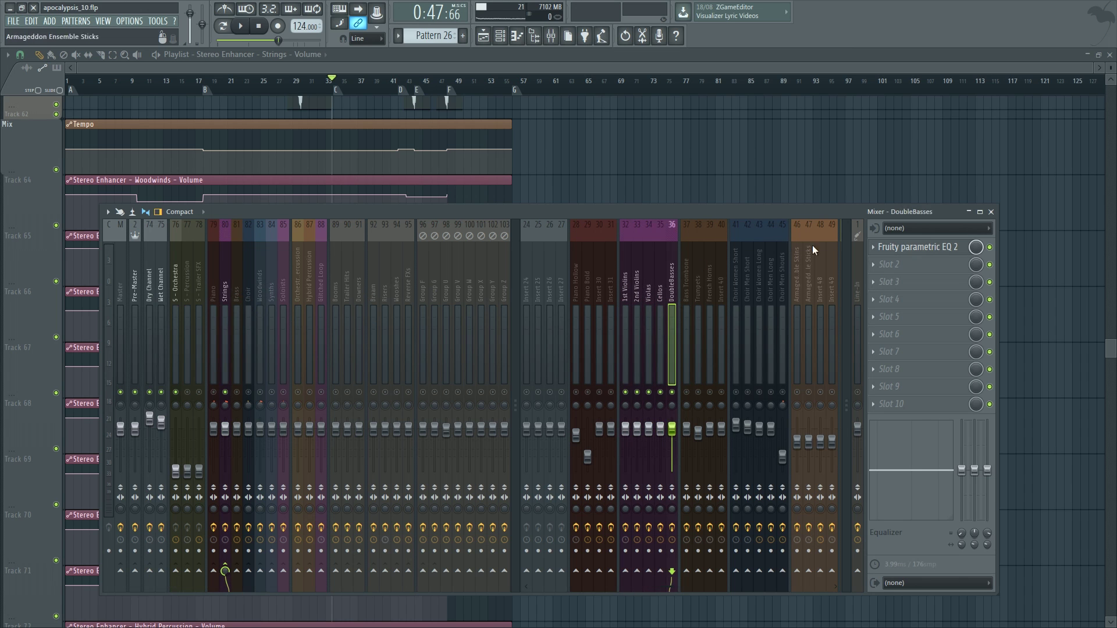
{"action": "left_click", "coordinate": [637, 288]}
{"action": "left_click", "coordinate": [625, 288]}
{"action": "left_click", "coordinate": [649, 288]}
{"action": "left_click", "coordinate": [672, 288]}
{"action": "left_click", "coordinate": [626, 290]}
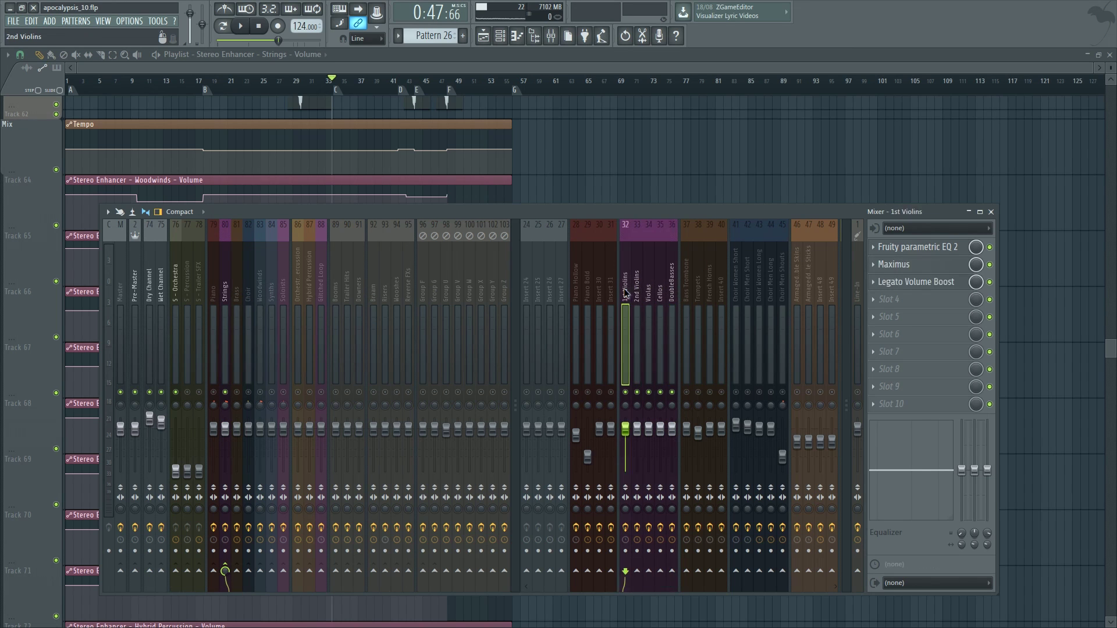
{"action": "left_click", "coordinate": [660, 288]}
{"action": "left_click", "coordinate": [625, 288]}
{"action": "left_click", "coordinate": [660, 288]}
{"action": "left_click", "coordinate": [637, 288]}
{"action": "left_click", "coordinate": [625, 288]}
{"action": "left_click", "coordinate": [637, 287]}
{"action": "left_click", "coordinate": [648, 288]}
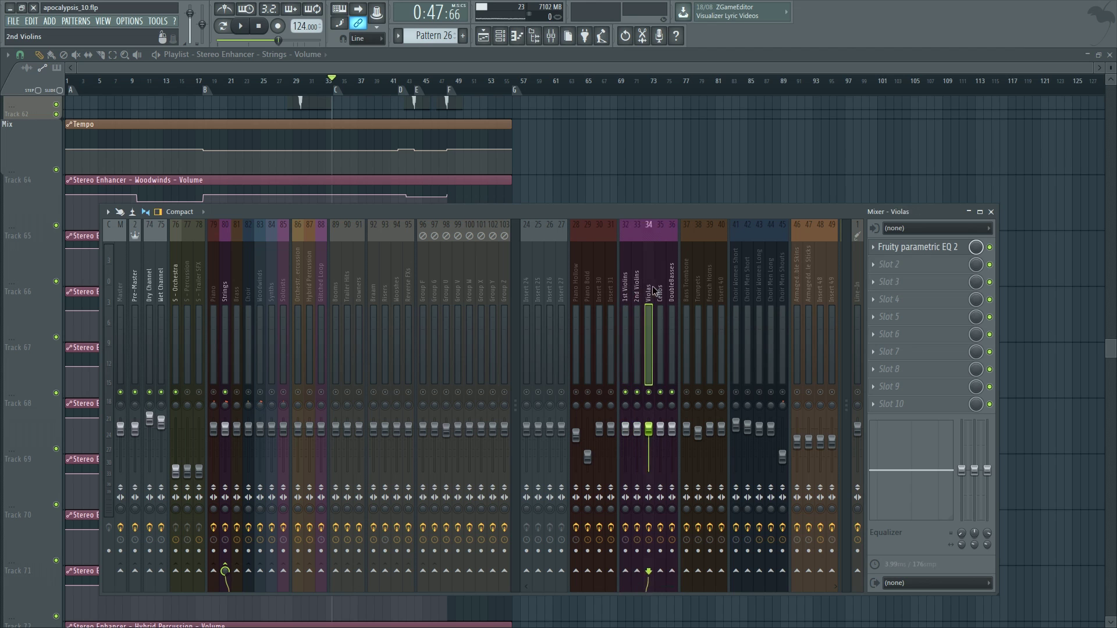
{"action": "left_click", "coordinate": [660, 289]}
Step: Compare the effects chains on the Strings, Brass and Synths group tracks
{"action": "left_click", "coordinate": [229, 281]}
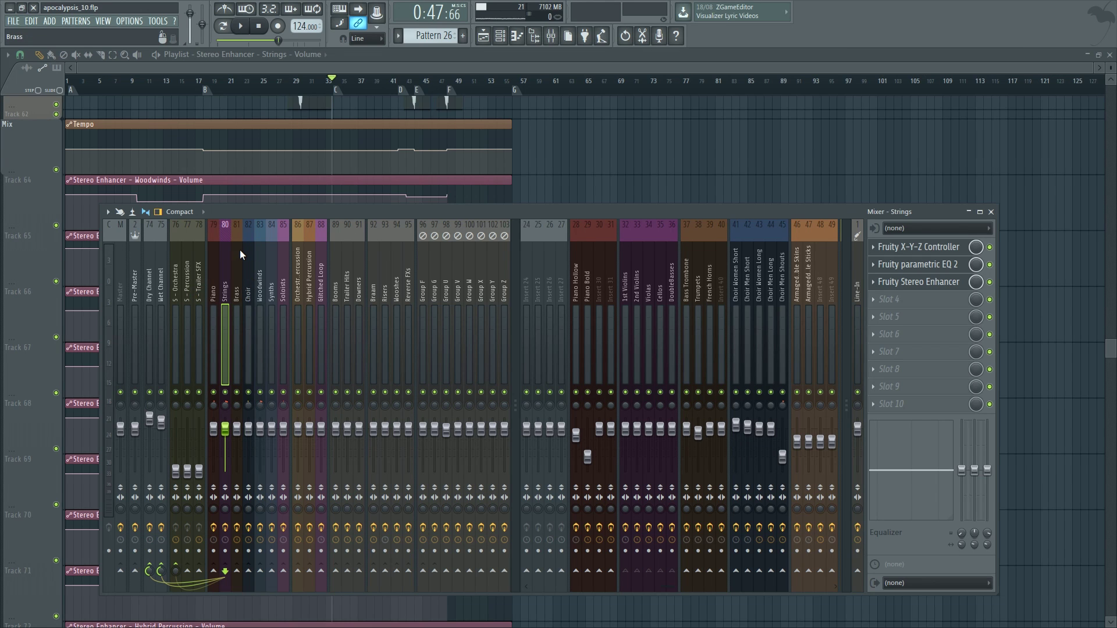
{"action": "left_click", "coordinate": [238, 269]}
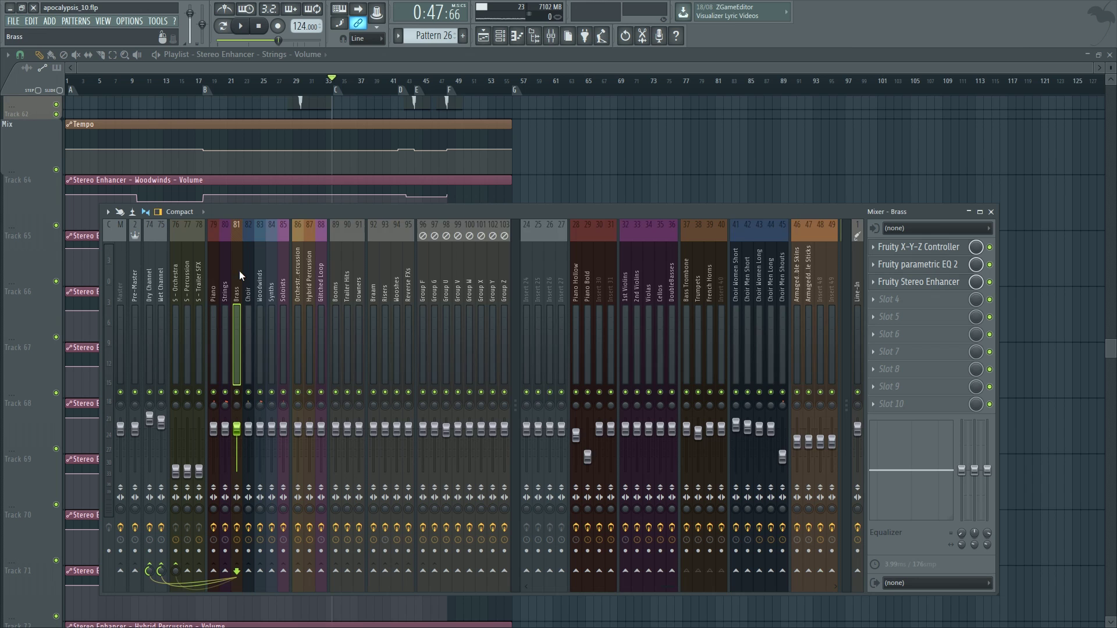
{"action": "left_click", "coordinate": [271, 282]}
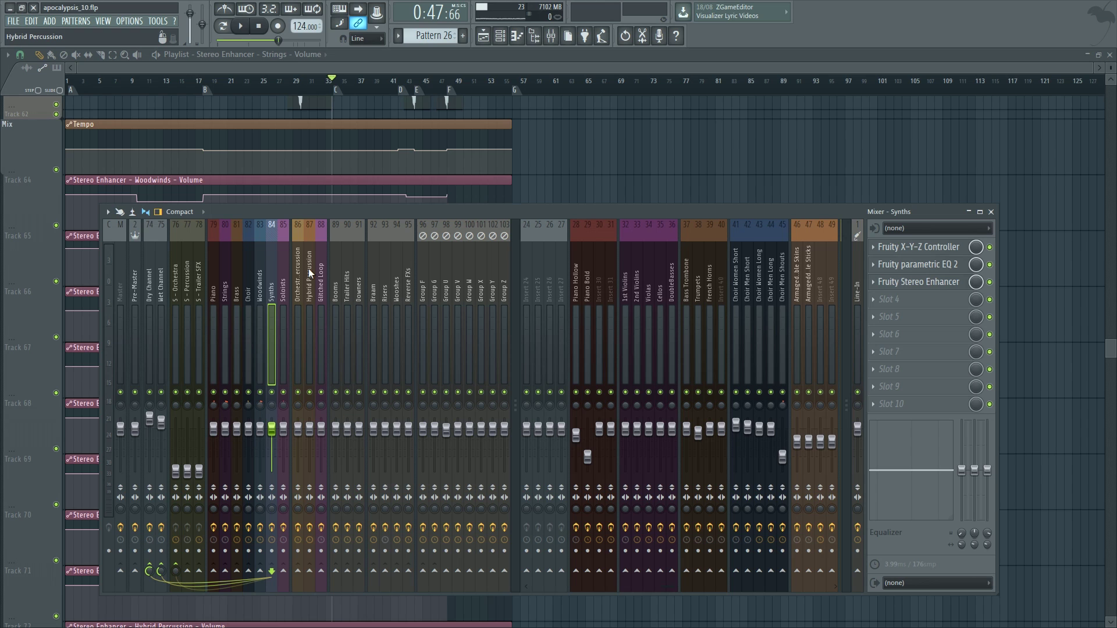
Step: Compare the 1st and 2nd Violins tracks' effects, and view the Maximus settings on 1st Violins before closing the plugin
{"action": "left_click", "coordinate": [627, 286]}
{"action": "left_click", "coordinate": [637, 287]}
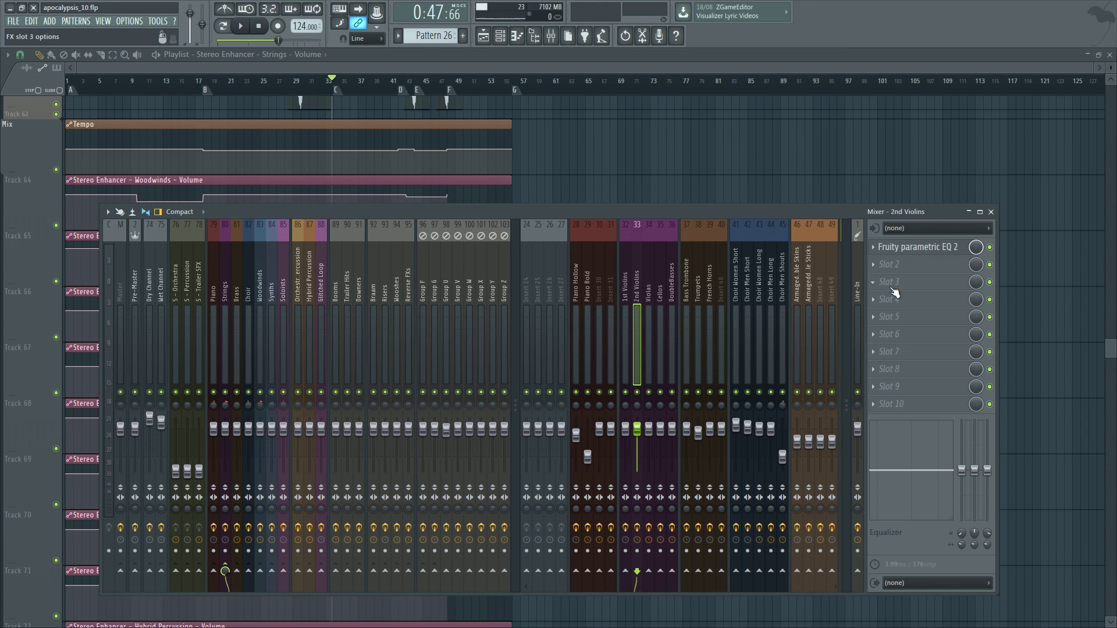
{"action": "left_click", "coordinate": [625, 291]}
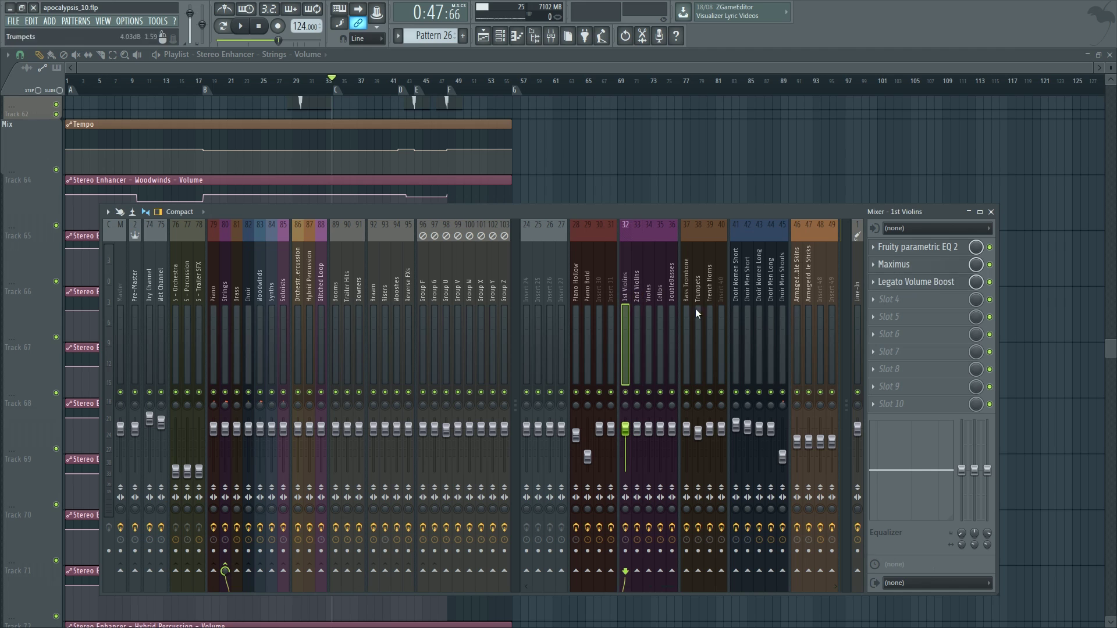
{"action": "left_click", "coordinate": [894, 264]}
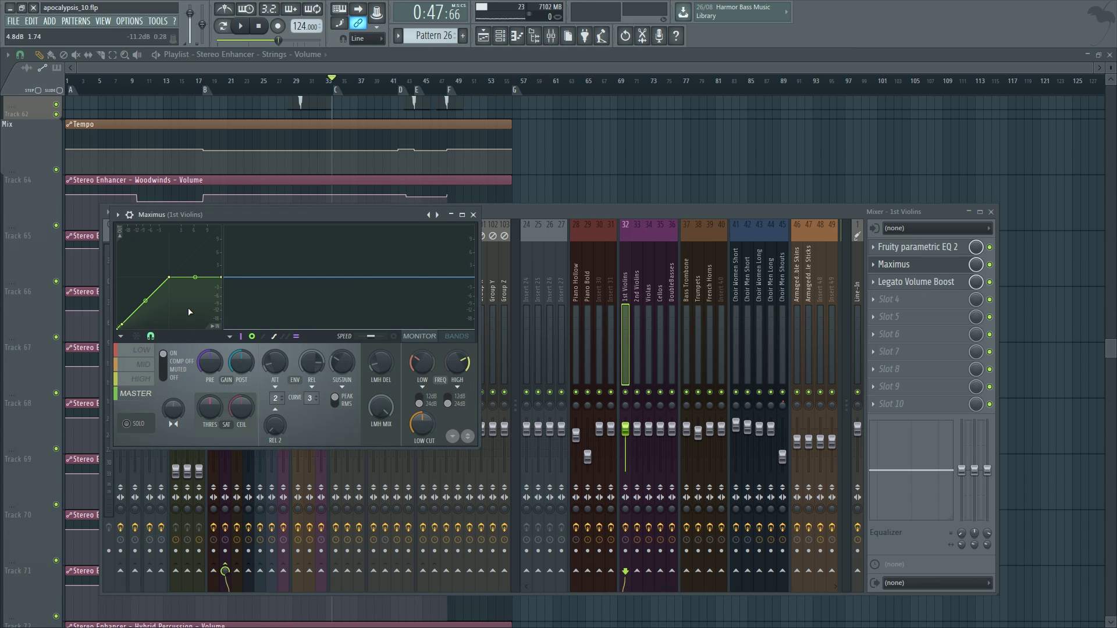
{"action": "left_click", "coordinate": [473, 214]}
Step: Bring the playlist forward and view the arrangement from the Mix group up to the Piano and Strings tracks
{"action": "left_click", "coordinate": [665, 182]}
{"action": "right_click", "coordinate": [648, 253], "text": "ctrl"}
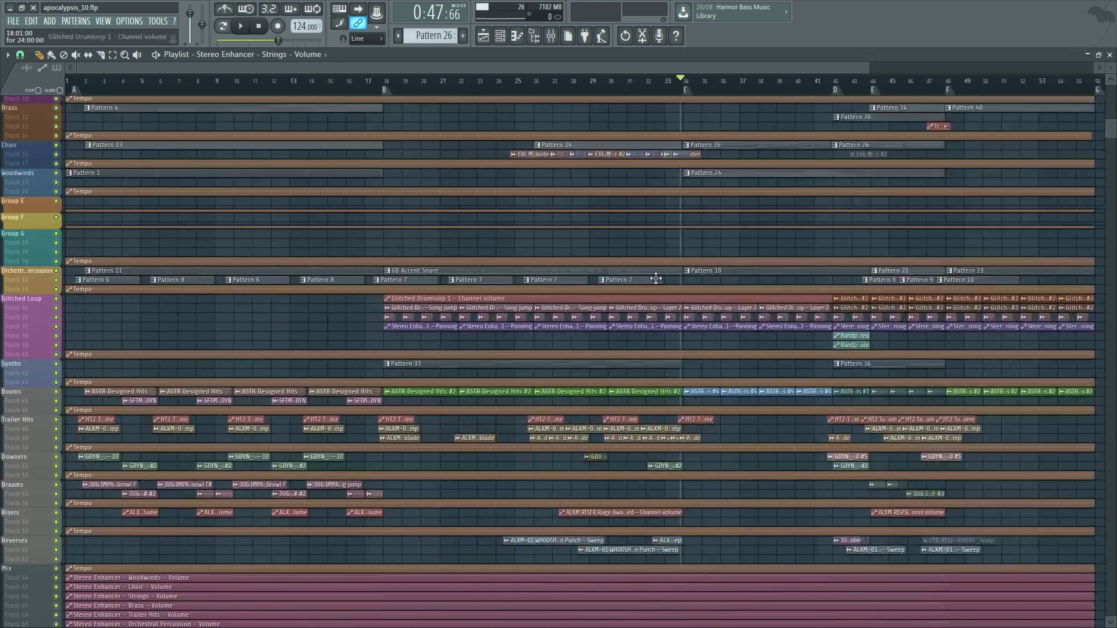
{"action": "scroll", "coordinate": [656, 277], "scroll_direction": "up", "scroll_amount": 3}
Step: Show the mixer again and review the Piano and Strings group tracks alongside the individual violin and DoubleBasses tracks
{"action": "key", "text": "F9"}
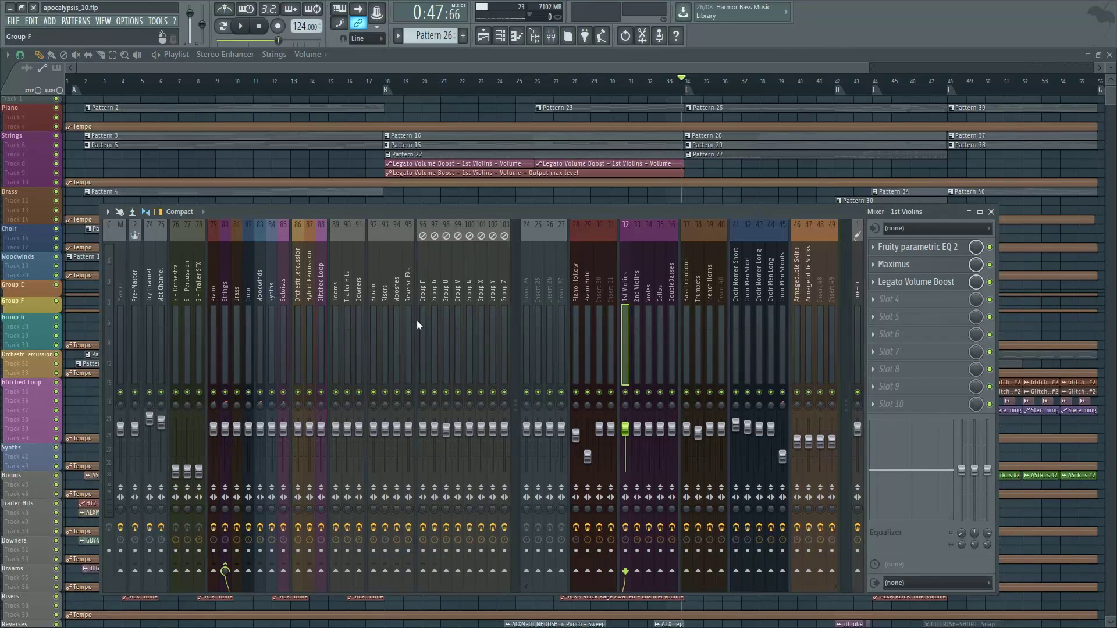
{"action": "scroll", "coordinate": [649, 288], "scroll_direction": "down", "scroll_amount": 1}
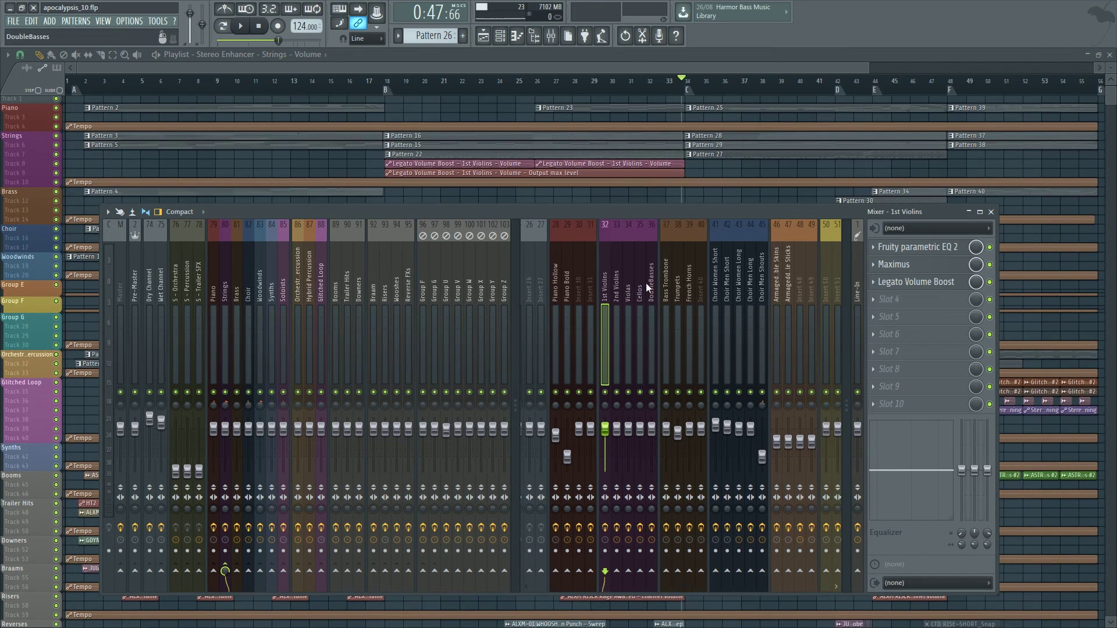
{"action": "scroll", "coordinate": [638, 289], "scroll_direction": "up", "scroll_amount": 1}
{"action": "left_click", "coordinate": [213, 291]}
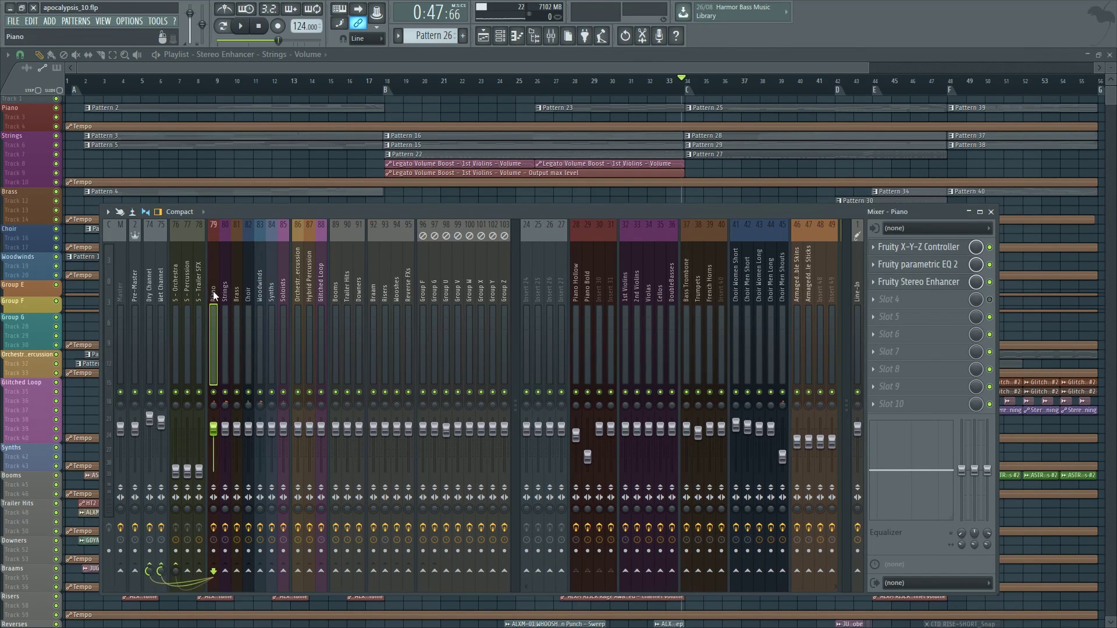
{"action": "left_click", "coordinate": [229, 285]}
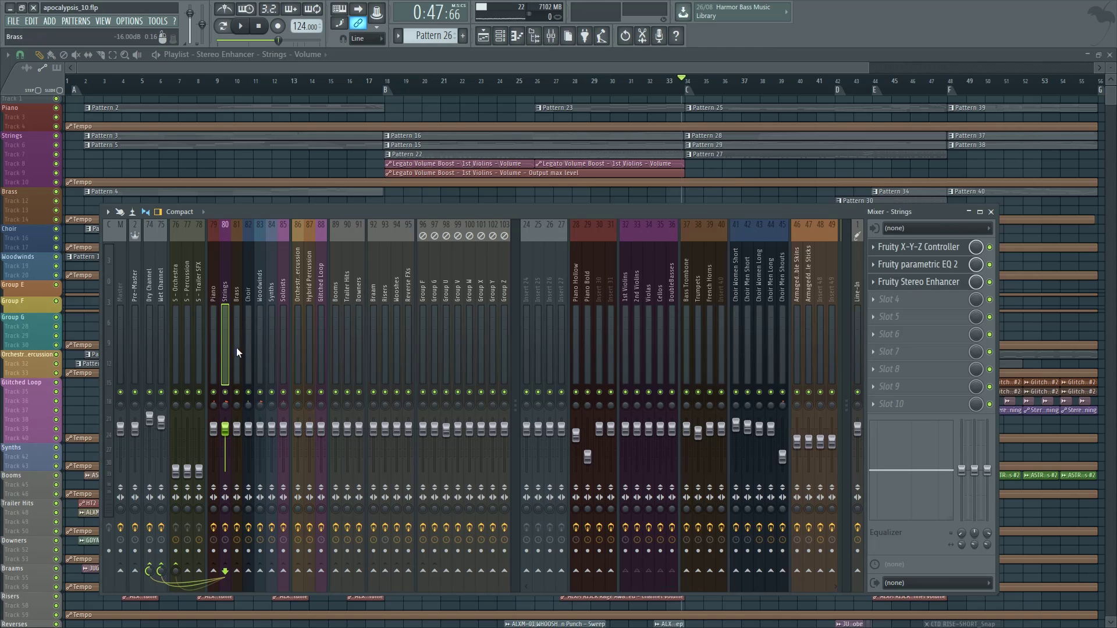
{"action": "left_click", "coordinate": [642, 294]}
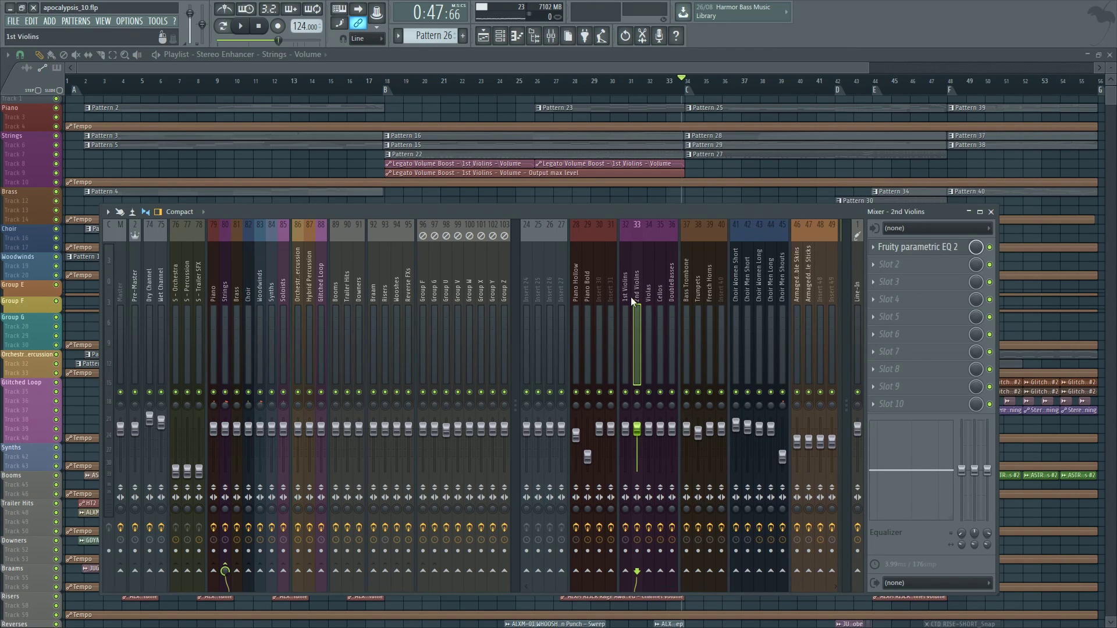
{"action": "left_click", "coordinate": [224, 279]}
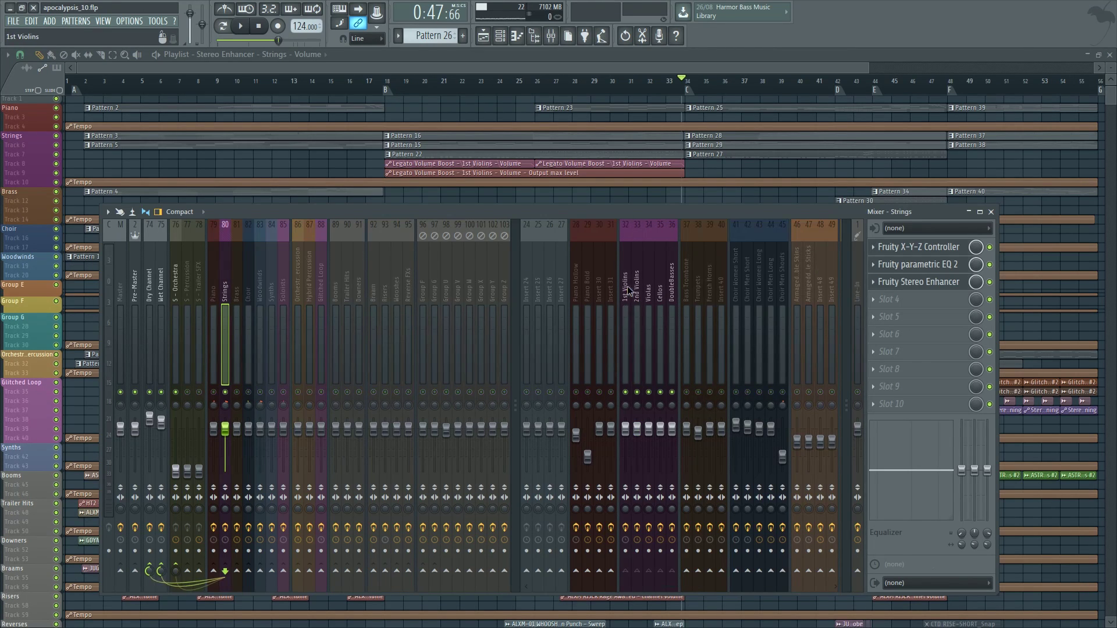
{"action": "left_click_drag", "start_coordinate": [627, 285], "coordinate": [672, 292]}
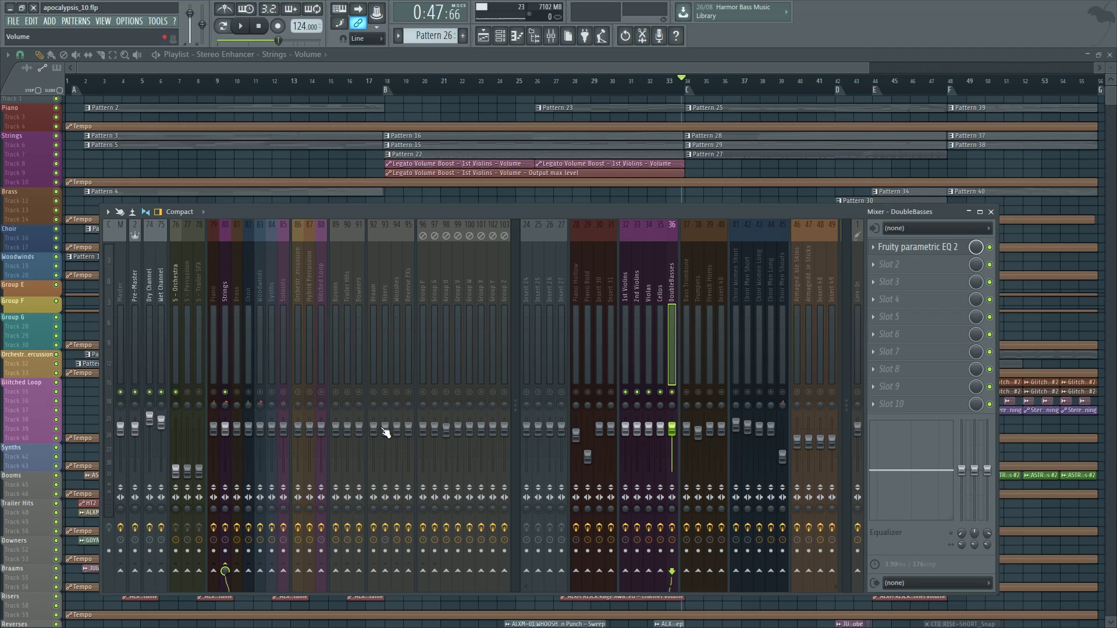
{"action": "left_click", "coordinate": [228, 291]}
Step: Hide the mixer, show the channel rack and filter its channels to the Strings group
{"action": "key", "text": "F9"}
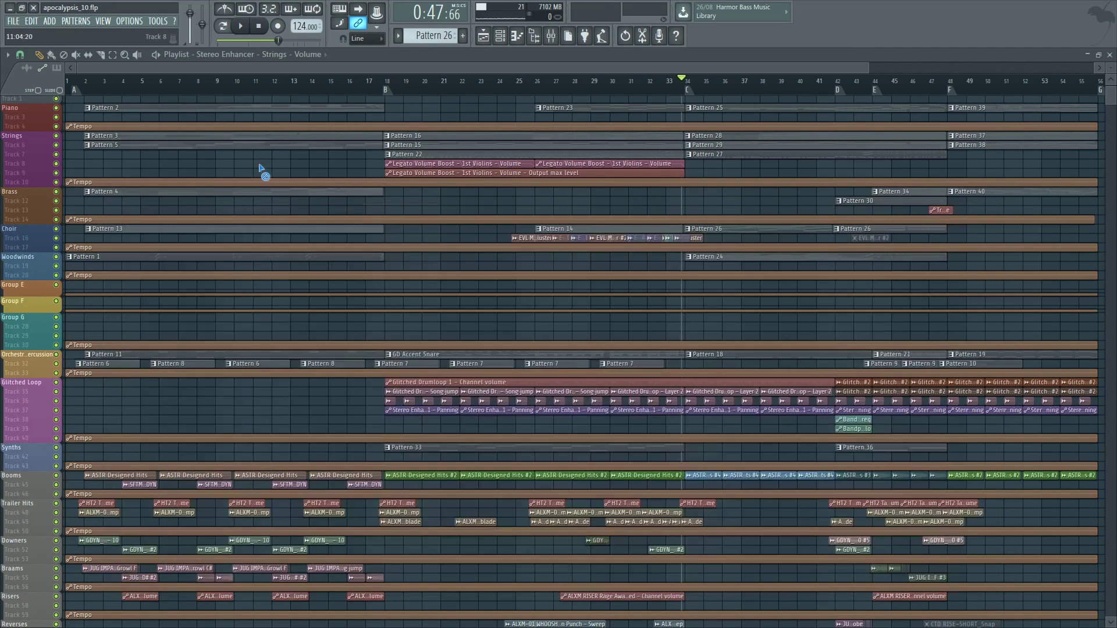
{"action": "key", "text": "F6"}
{"action": "left_click", "coordinate": [135, 56]}
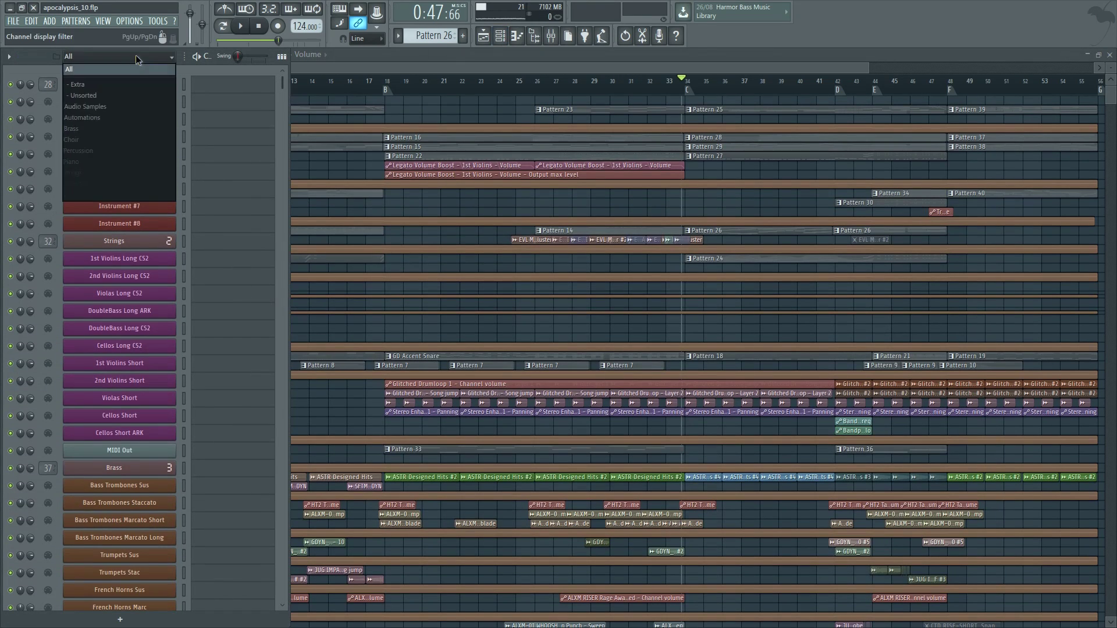
{"action": "left_click", "coordinate": [92, 176]}
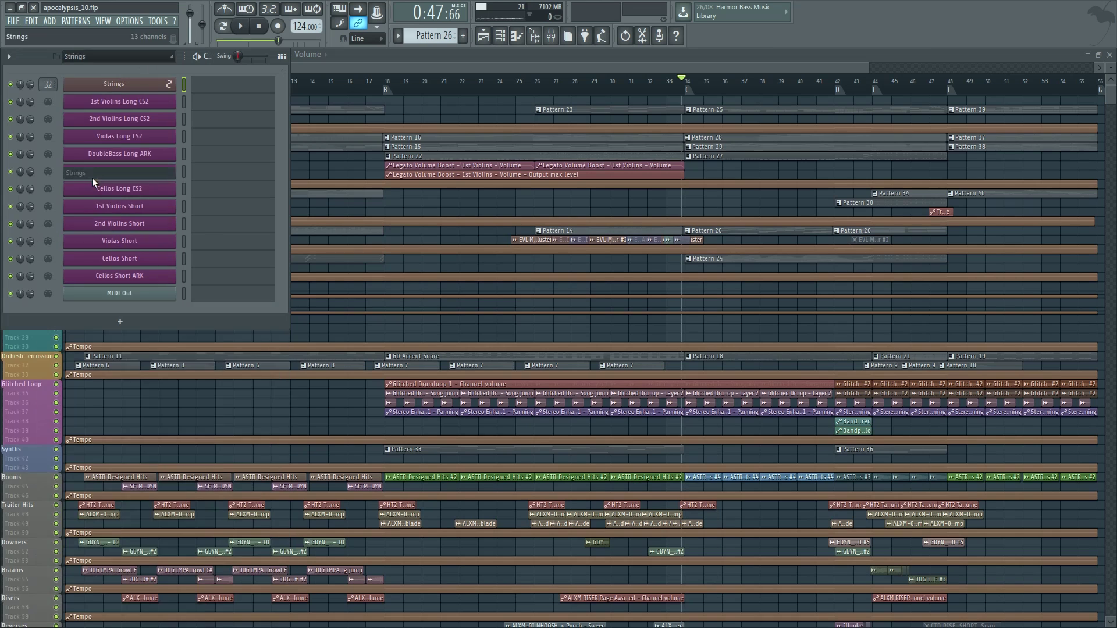
Step: Bring up the mixer over the filtered channel rack and inspect the individual string tracks, ending on 1st Violins
{"action": "key", "text": "F9"}
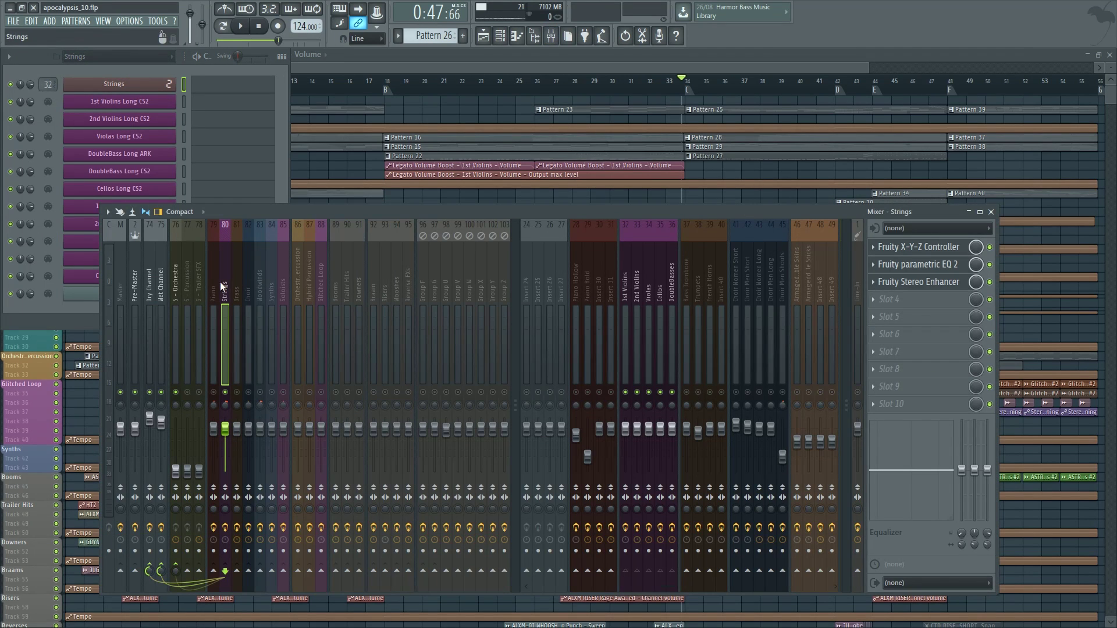
{"action": "left_click_drag", "start_coordinate": [625, 302], "coordinate": [655, 285]}
{"action": "left_click", "coordinate": [647, 277]}
{"action": "left_click", "coordinate": [626, 285]}
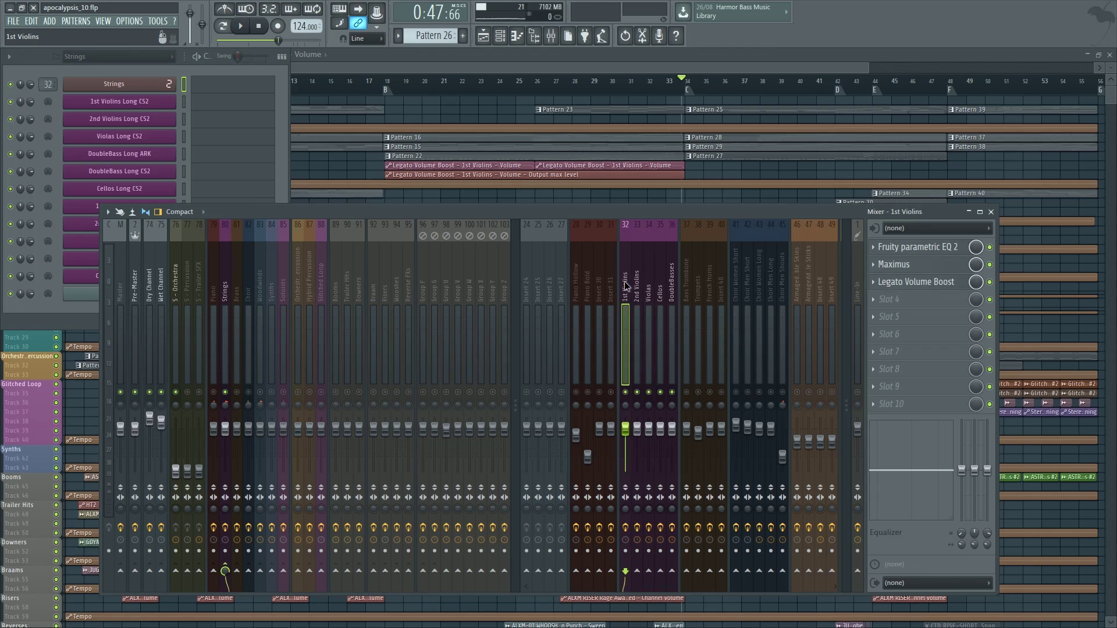
Step: Inspect the DoubleBasses, 2nd Violins and 1st Violins tracks and the Strings group's effects, keeping the mixer shown
{"action": "left_click", "coordinate": [671, 280]}
{"action": "left_click", "coordinate": [637, 276]}
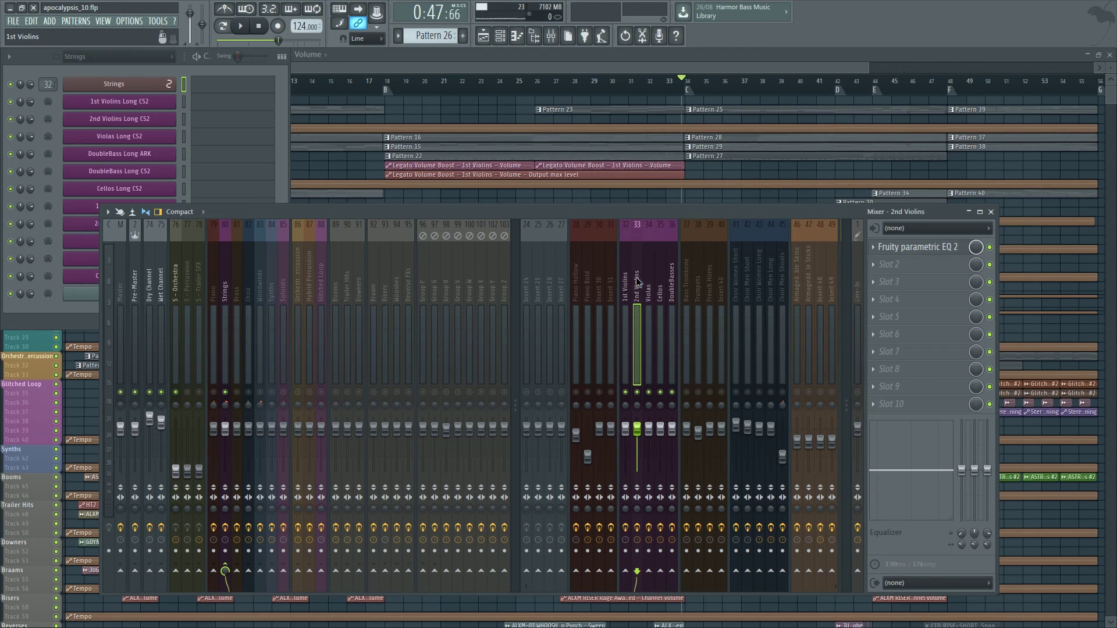
{"action": "left_click", "coordinate": [623, 285]}
{"action": "left_click", "coordinate": [231, 286]}
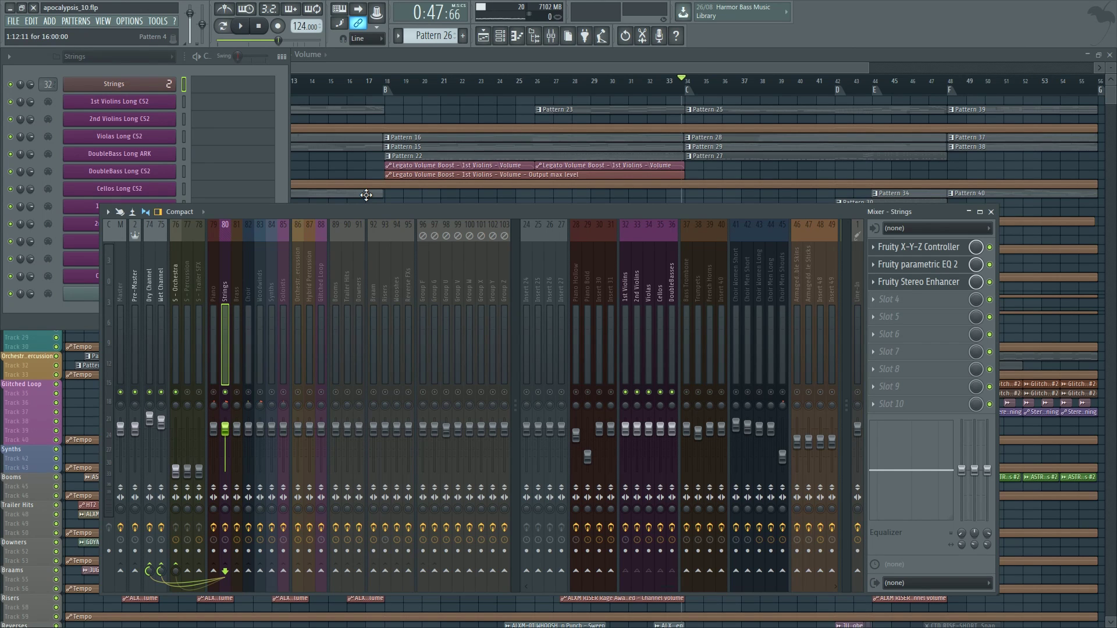
{"action": "key", "text": "F9"}
{"action": "key", "text": "F9"}
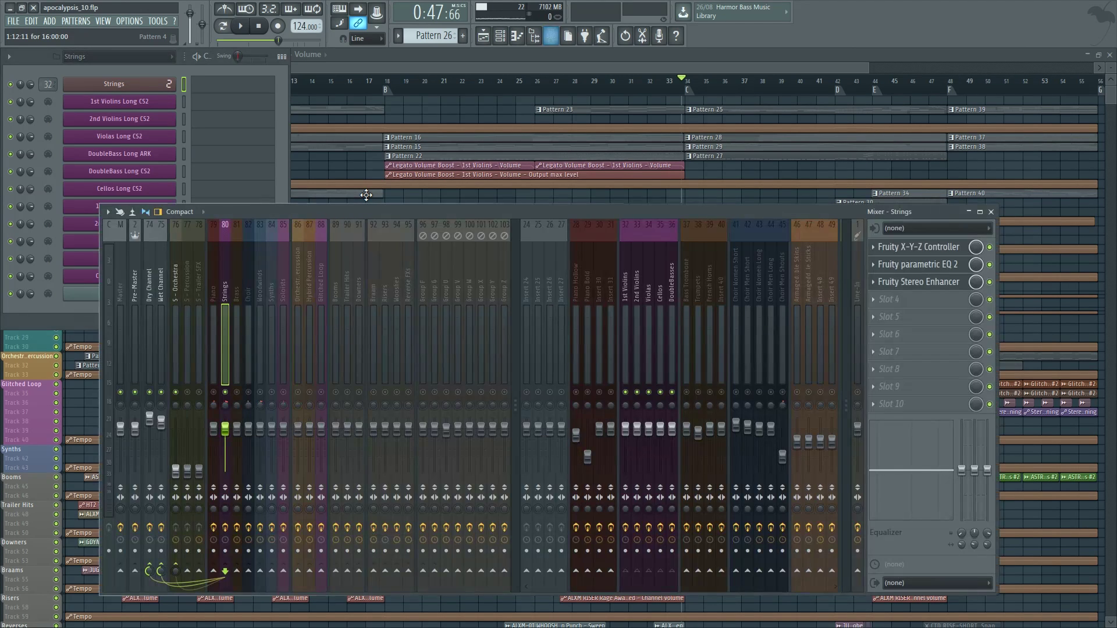
Step: Bring the playlist forward and examine the arrangement between the Piano and Strings tracks and the Mix group's Stereo Enhancer automation
{"action": "left_click", "coordinate": [456, 115]}
{"action": "scroll", "coordinate": [461, 115], "scroll_direction": "down", "scroll_amount": 3}
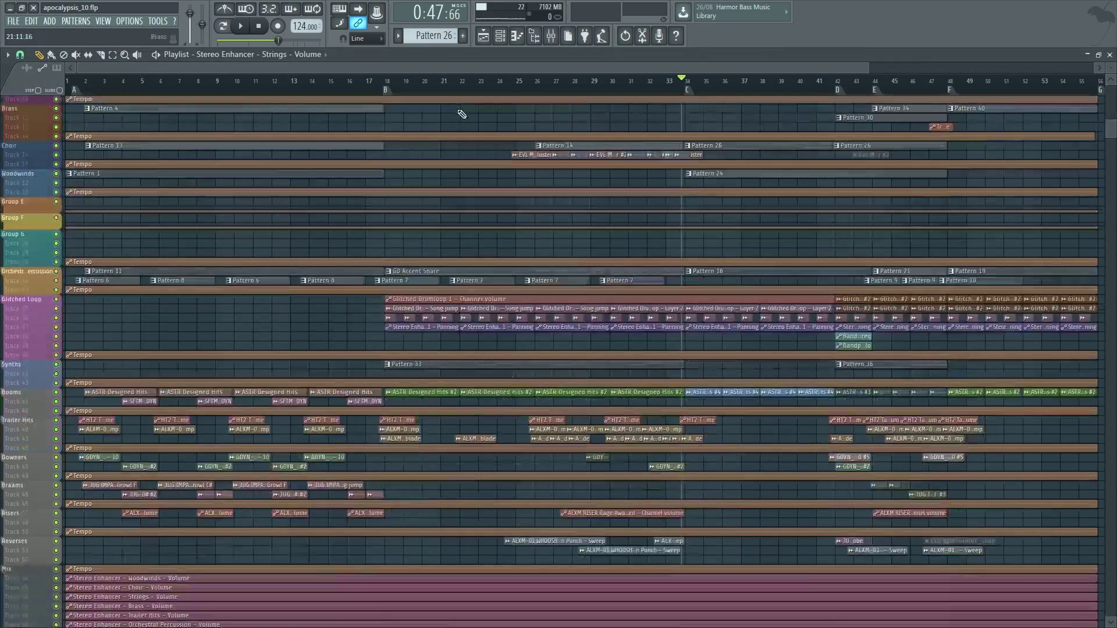
{"action": "scroll", "coordinate": [386, 155], "scroll_direction": "down", "scroll_amount": 2}
{"action": "scroll", "coordinate": [590, 324], "scroll_direction": "up", "scroll_amount": 8}
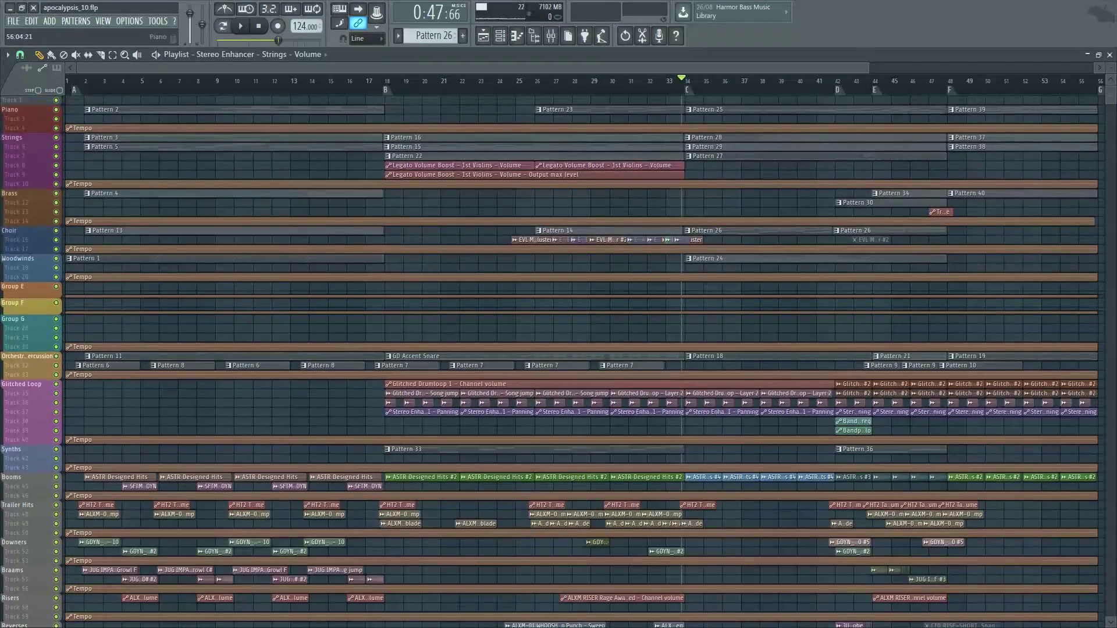
{"action": "scroll", "coordinate": [640, 251], "scroll_direction": "down", "scroll_amount": 1}
{"action": "scroll", "coordinate": [466, 239], "scroll_direction": "up", "scroll_amount": 2}
{"action": "scroll", "coordinate": [644, 392], "scroll_direction": "down", "scroll_amount": 4}
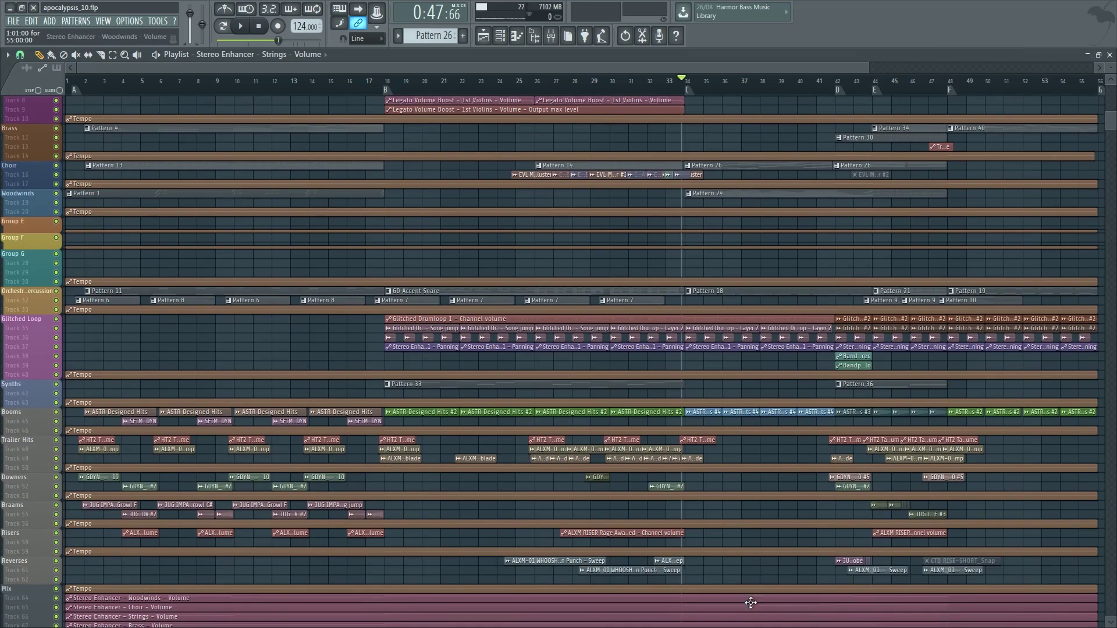
{"action": "scroll", "coordinate": [407, 205], "scroll_direction": "up", "scroll_amount": 3}
{"action": "scroll", "coordinate": [410, 207], "scroll_direction": "up", "scroll_amount": 2}
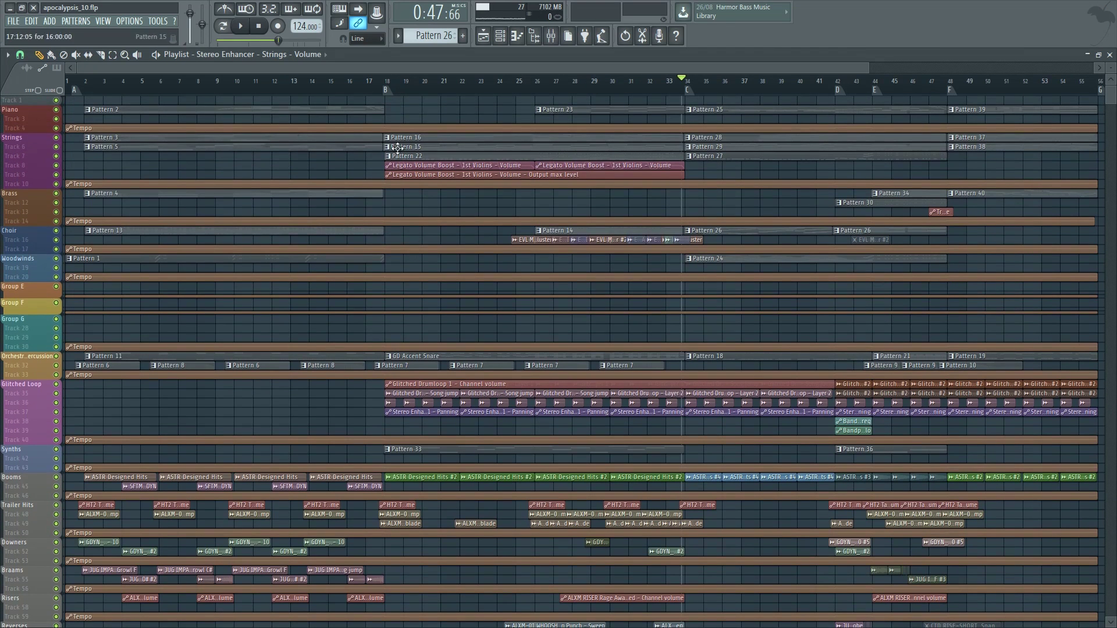
{"action": "scroll", "coordinate": [769, 258], "scroll_direction": "down", "scroll_amount": 1}
Step: Compare the mixer's group tracks with the matching playlist track groups, ending with the mixer shown
{"action": "key", "text": "F9"}
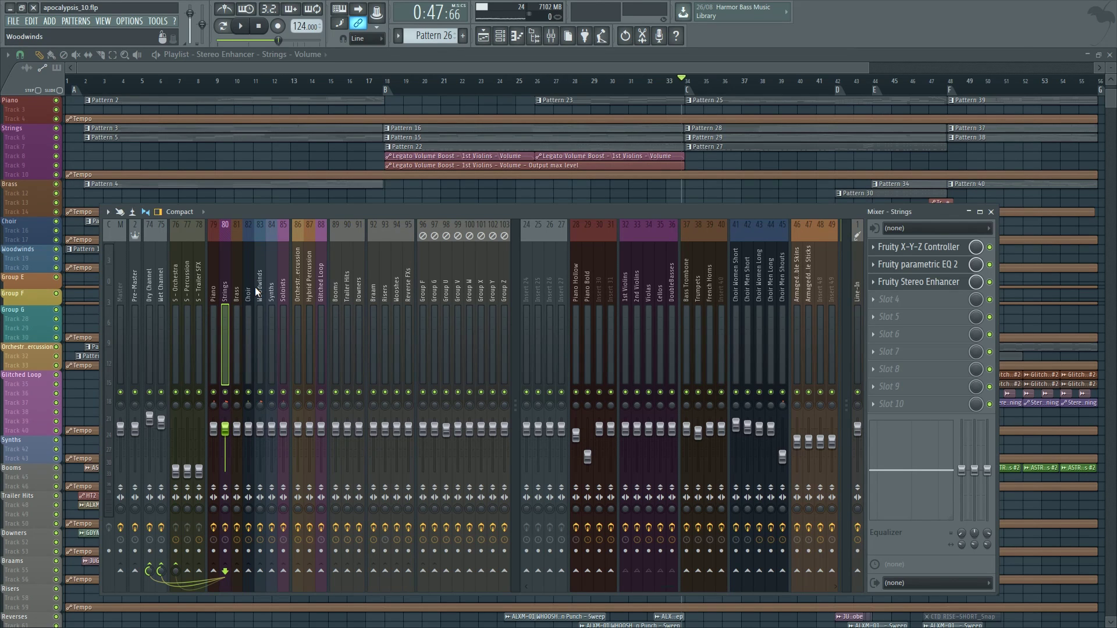
{"action": "key", "text": "F9"}
{"action": "scroll", "coordinate": [453, 86], "scroll_direction": "down", "scroll_amount": 2}
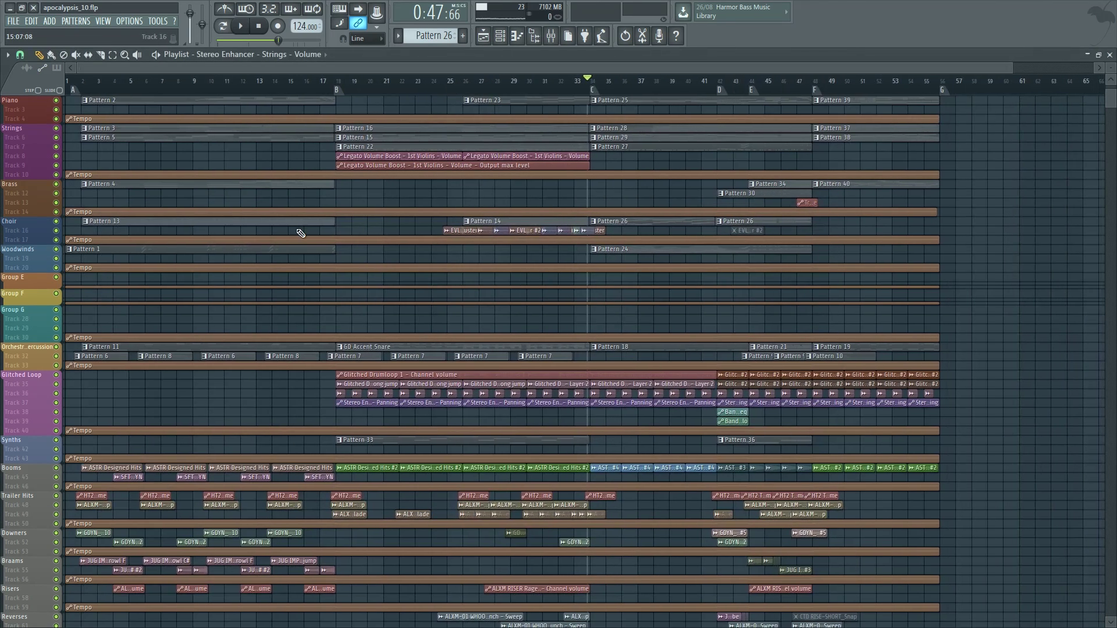
{"action": "scroll", "coordinate": [301, 233], "scroll_direction": "down", "scroll_amount": 4}
{"action": "key", "text": "F9"}
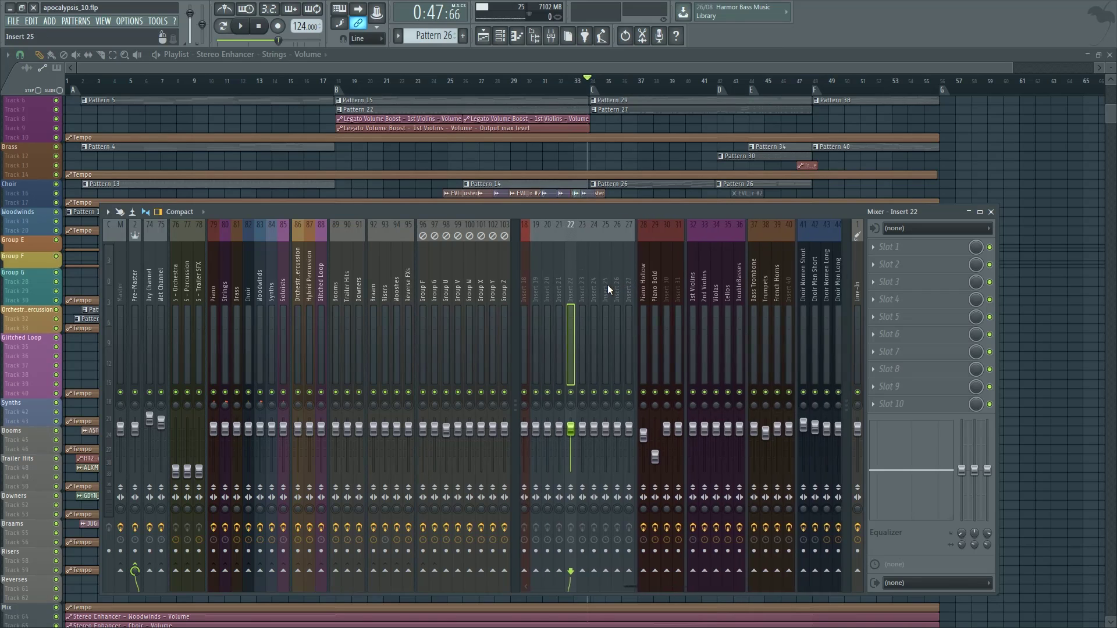
Step: Briefly solo the Strings group track with its routed tracks, unsolo it and rename it Strings High
{"action": "left_click", "coordinate": [226, 290]}
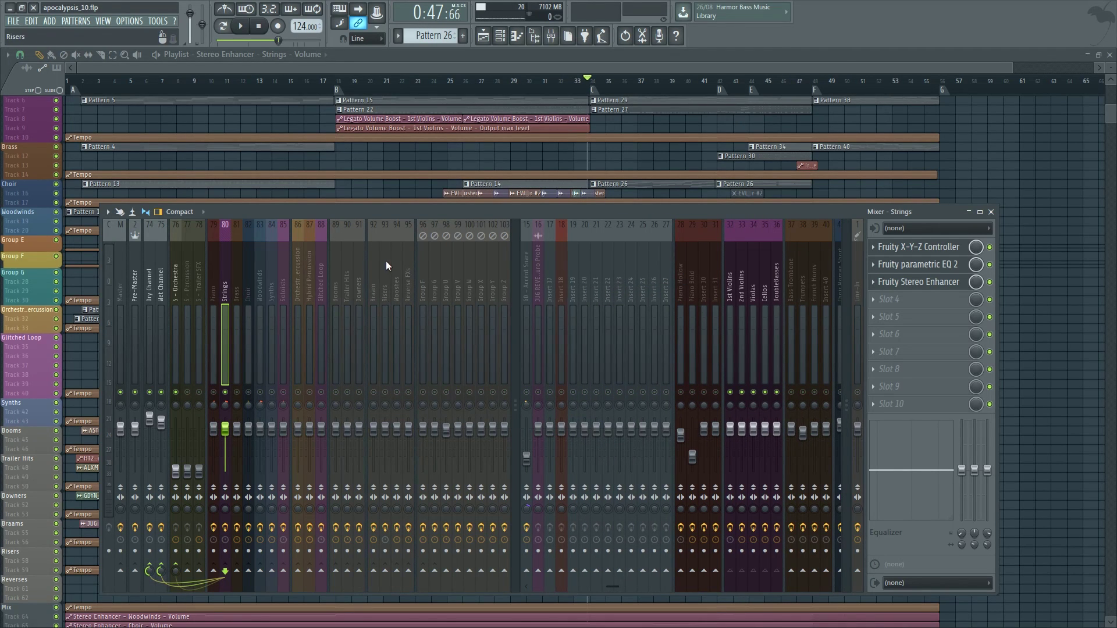
{"action": "key", "text": "s"}
{"action": "middle_click", "coordinate": [224, 296]}
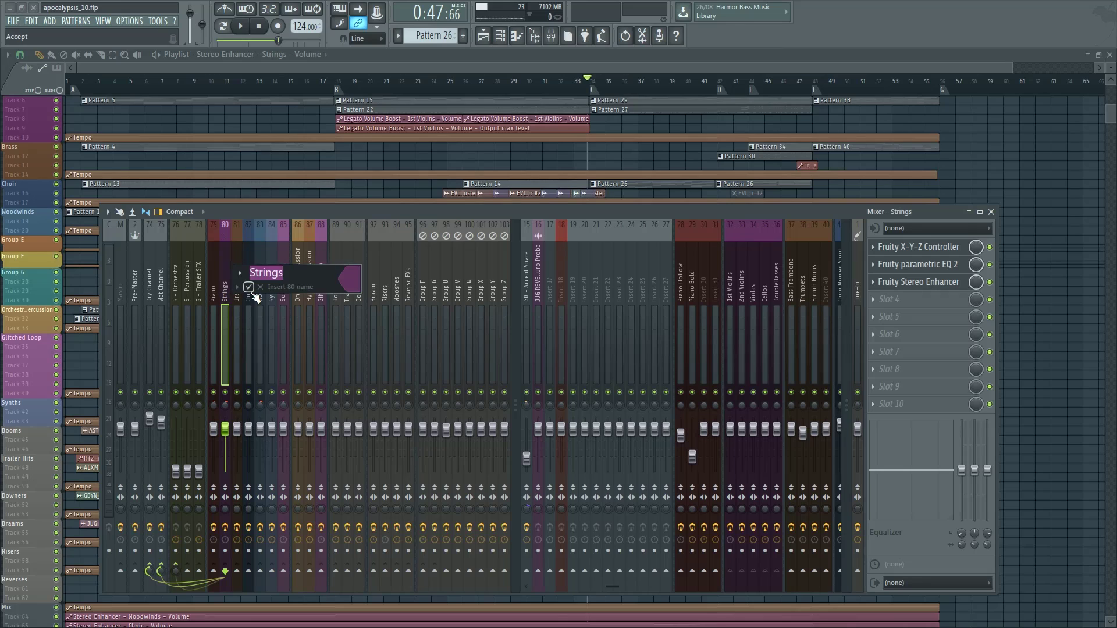
{"action": "key", "text": "End"}
{"action": "type", "text": "High"}
{"action": "left_click", "coordinate": [249, 288]}
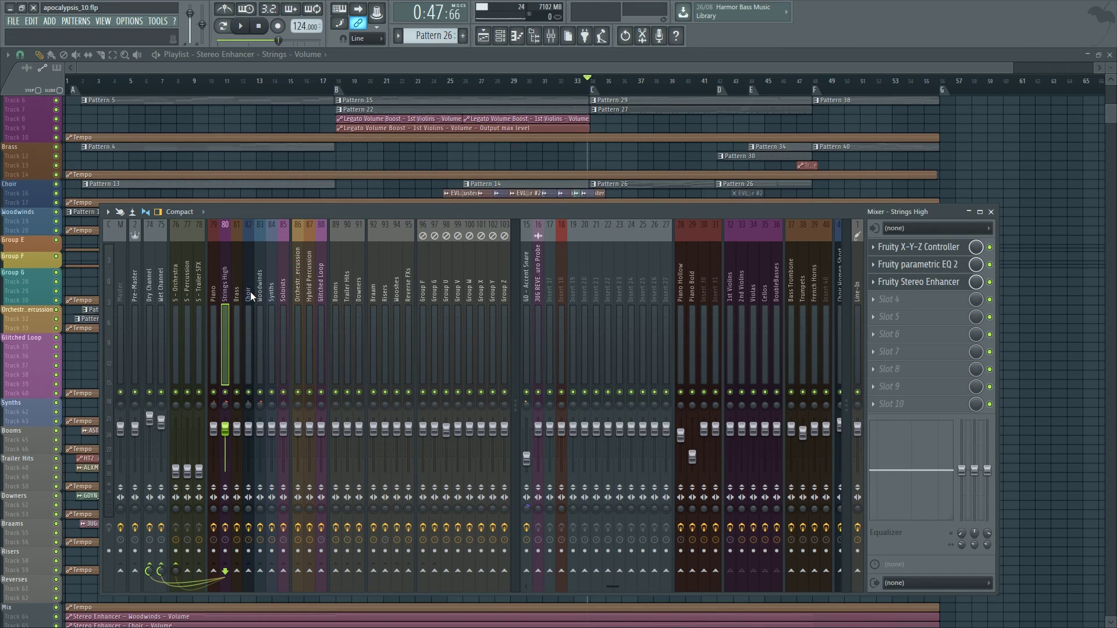
Step: Name the empty mixer track Insert 23 "Strings Low"
{"action": "left_click", "coordinate": [601, 284]}
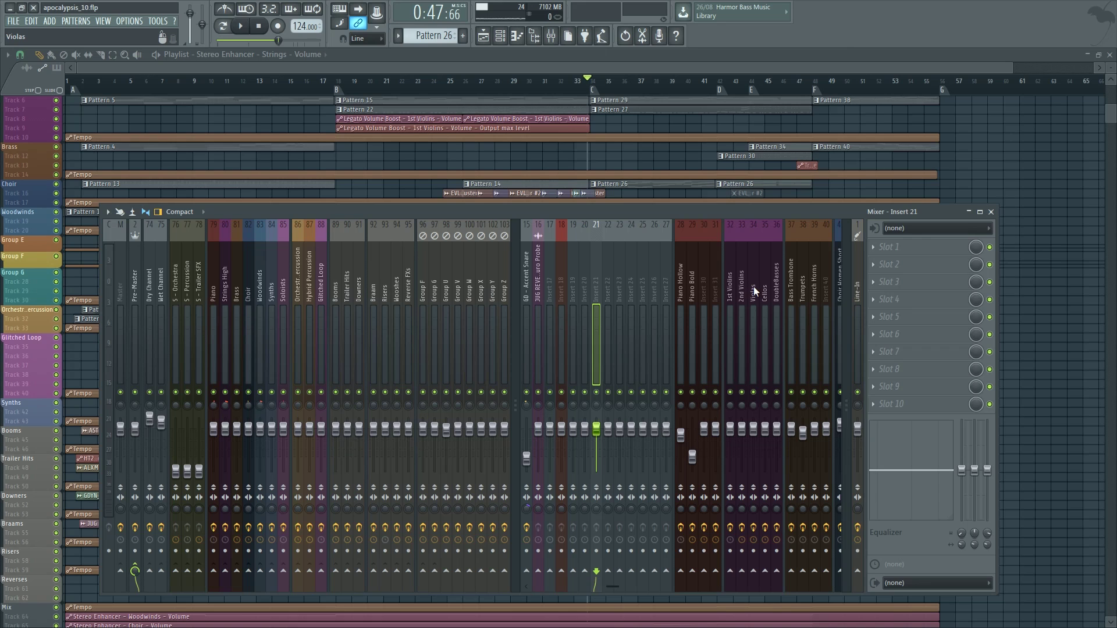
{"action": "scroll", "coordinate": [753, 286], "scroll_direction": "down", "scroll_amount": 3}
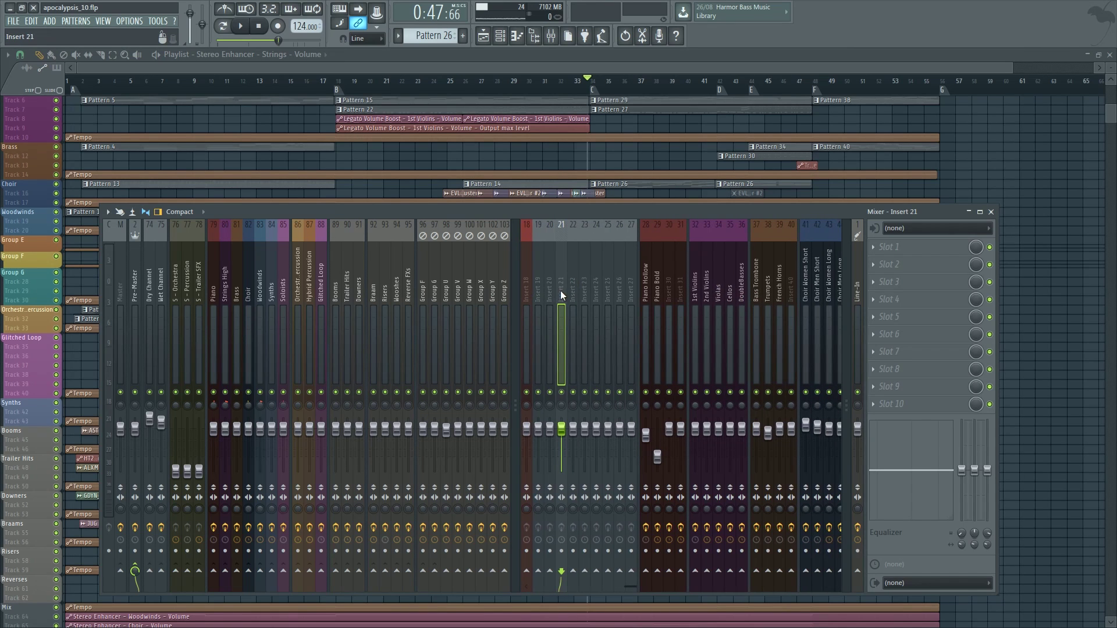
{"action": "left_click", "coordinate": [596, 285]}
{"action": "double_click", "coordinate": [587, 281]}
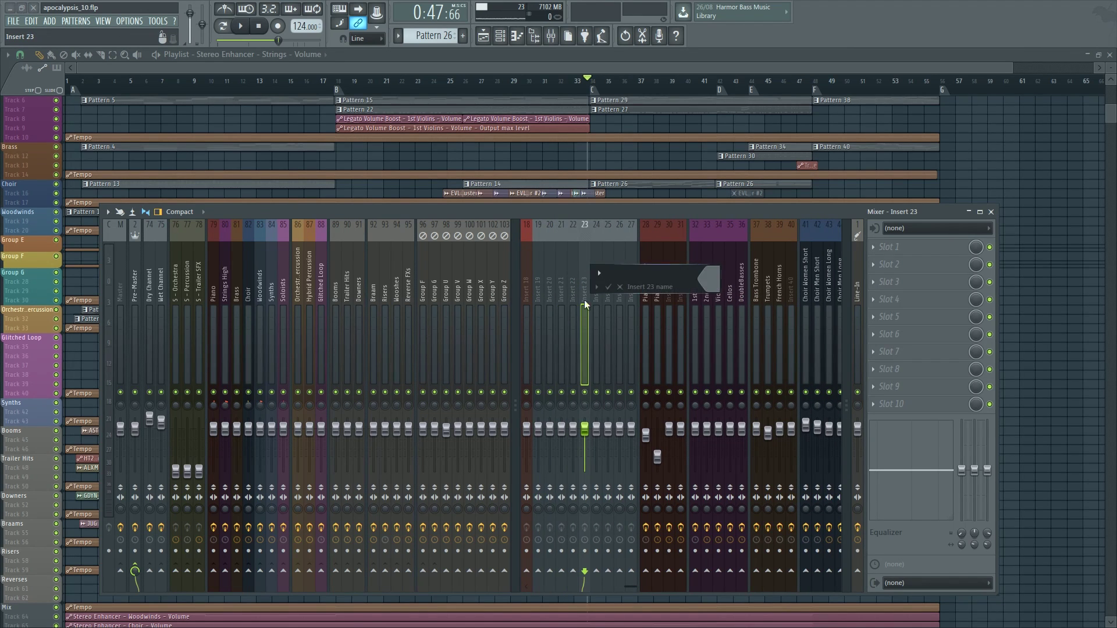
{"action": "type", "text": "Strings Low"}
{"action": "key", "text": "Return"}
Step: Dock the Strings Low track to the left section of the mixer
{"action": "right_click", "coordinate": [584, 324]}
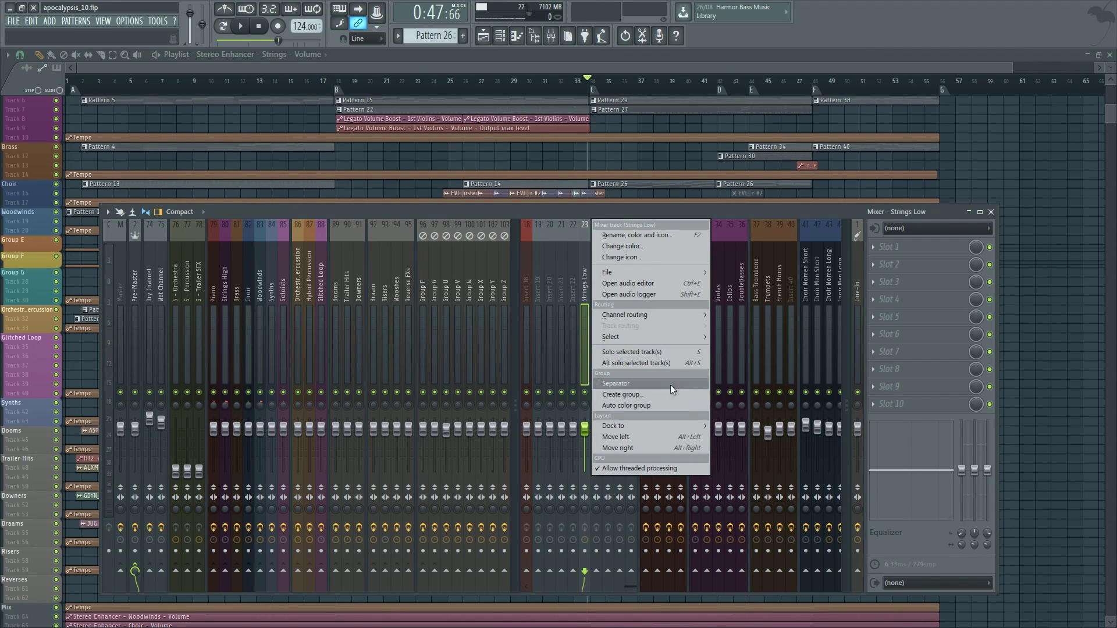
{"action": "left_click", "coordinate": [575, 319]}
{"action": "left_click", "coordinate": [582, 286]}
{"action": "right_click", "coordinate": [582, 286]}
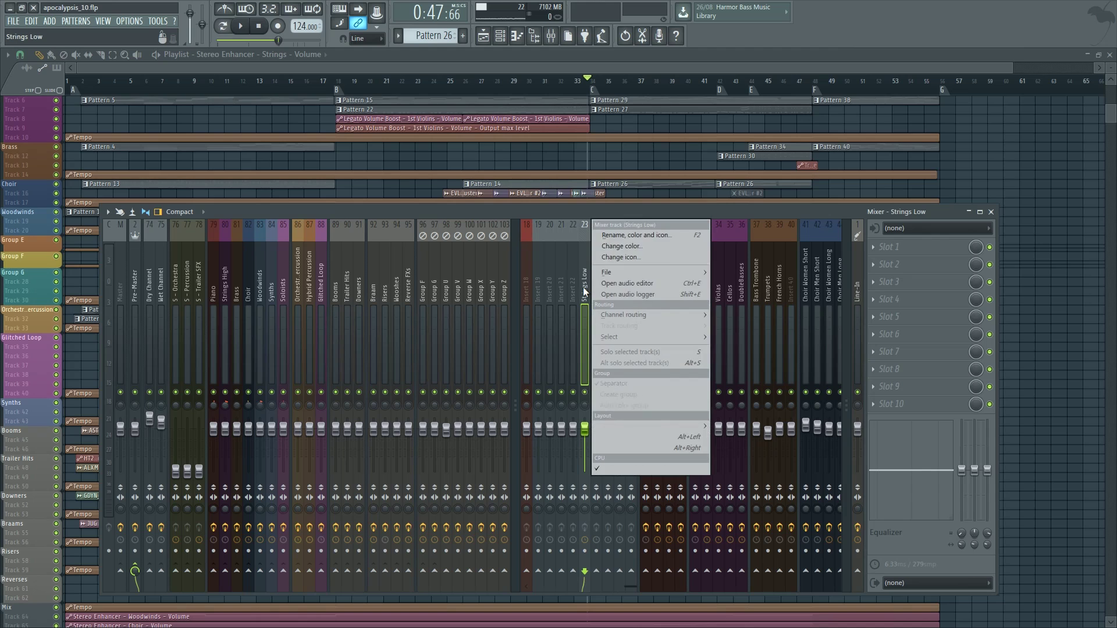
{"action": "mouse_move", "coordinate": [620, 422]}
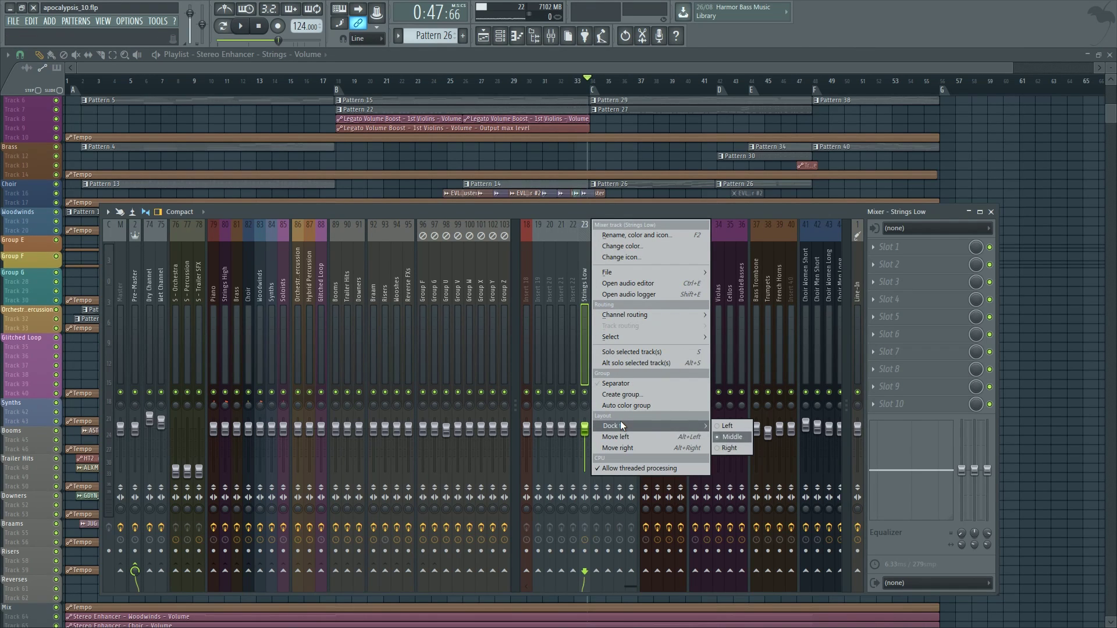
{"action": "left_click", "coordinate": [714, 428]}
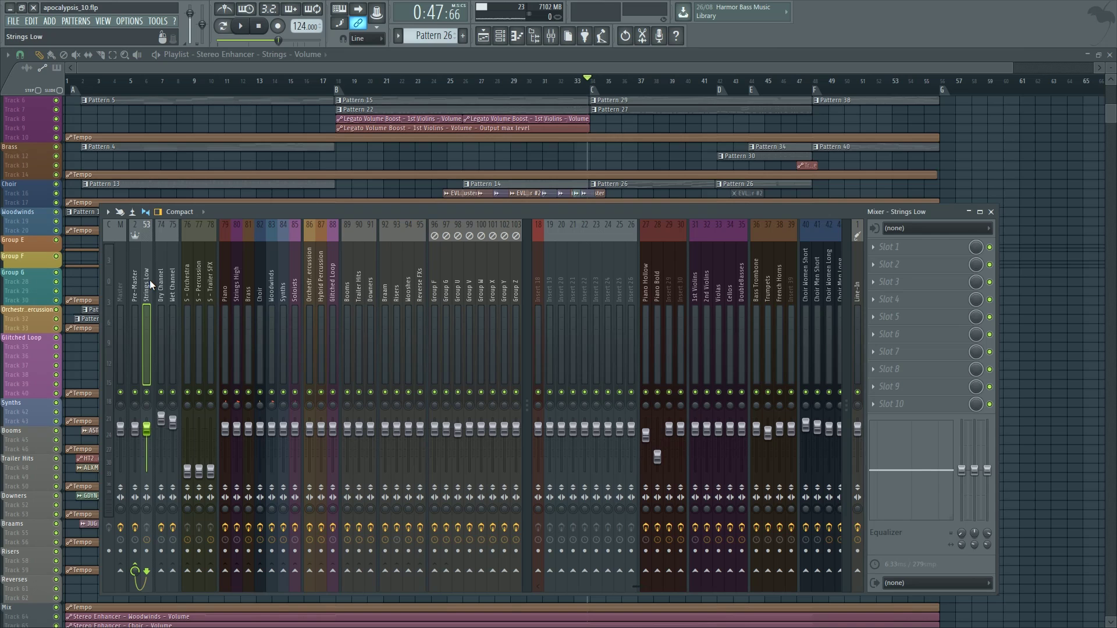
Step: Move the Strings Low track along the group tracks so it sits between Strings High and Brass
{"action": "key", "text": "alt+Right"}
{"action": "key", "text": "alt+Right"}
{"action": "key", "text": "alt+Right"}
{"action": "key", "text": "alt+Right"}
{"action": "key", "text": "alt+Right"}
{"action": "key", "text": "alt+Right"}
{"action": "key", "text": "alt+Right"}
{"action": "key", "text": "alt+Right"}
{"action": "key", "text": "alt+Right"}
{"action": "key", "text": "alt+Right"}
{"action": "key", "text": "alt+Right"}
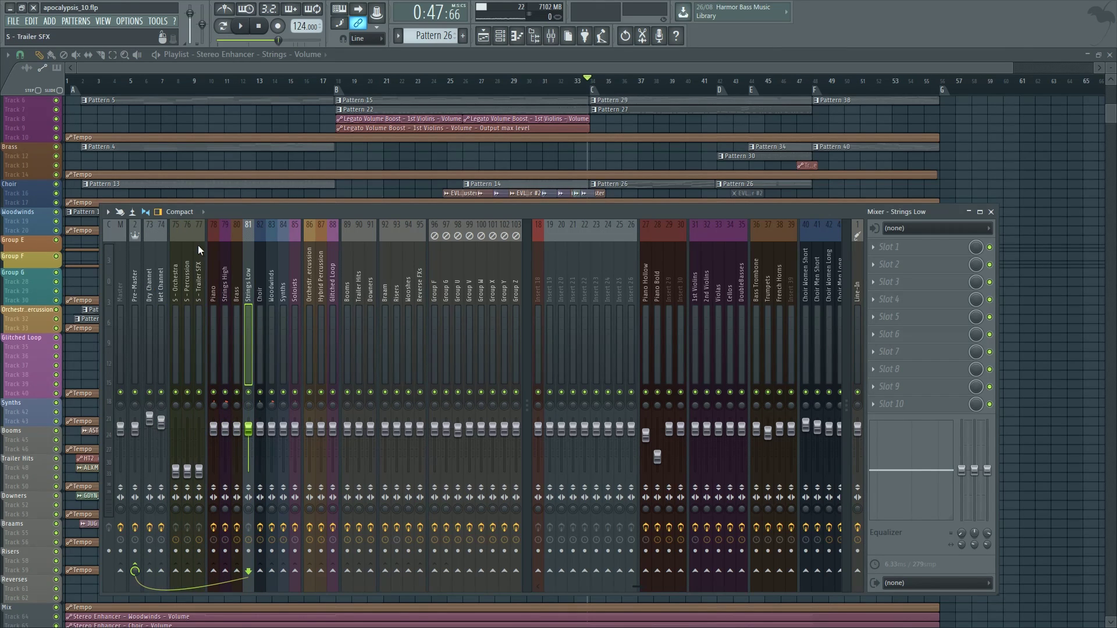
{"action": "key", "text": "alt+Left"}
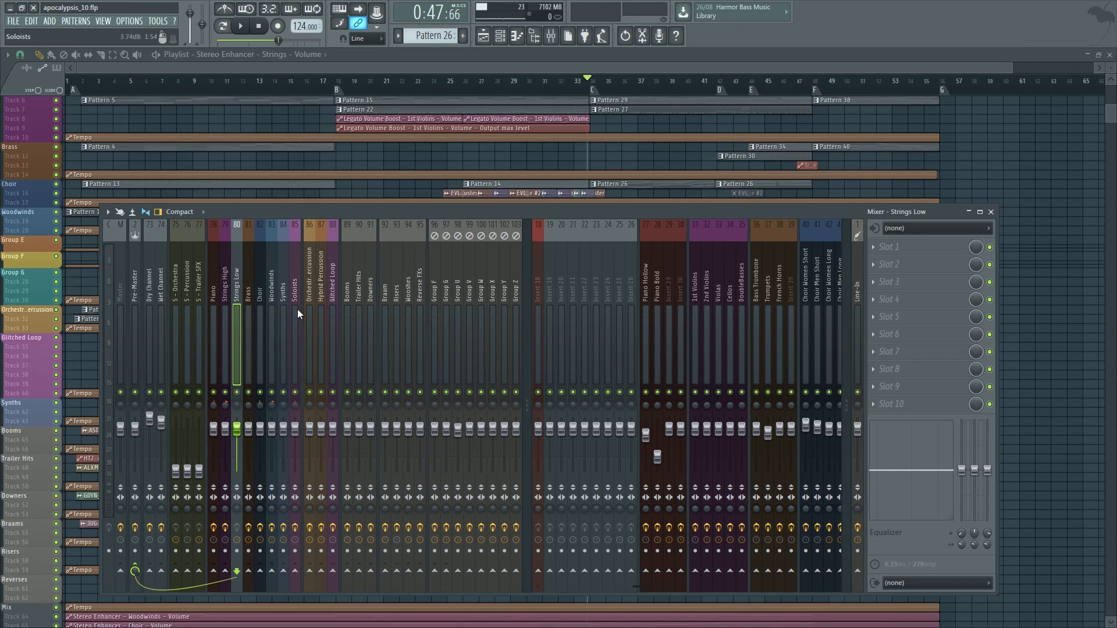
Step: Route the Cellos track only to Strings Low and check the routing of both tracks
{"action": "scroll", "coordinate": [713, 307], "scroll_direction": "right", "scroll_amount": 2}
{"action": "left_click", "coordinate": [671, 288]}
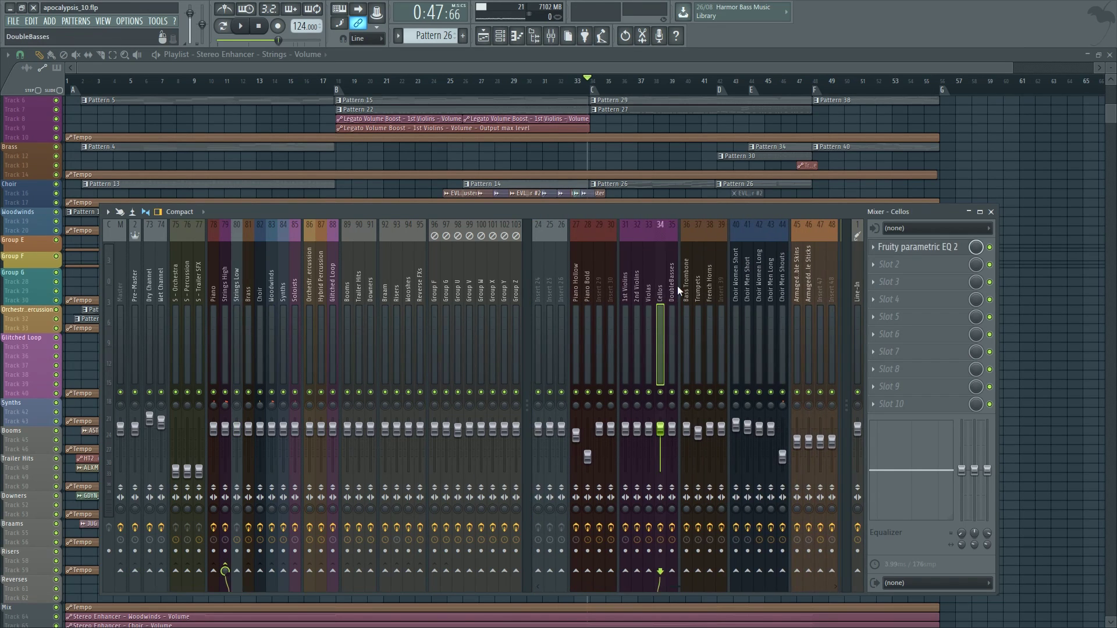
{"action": "left_click", "coordinate": [235, 309]}
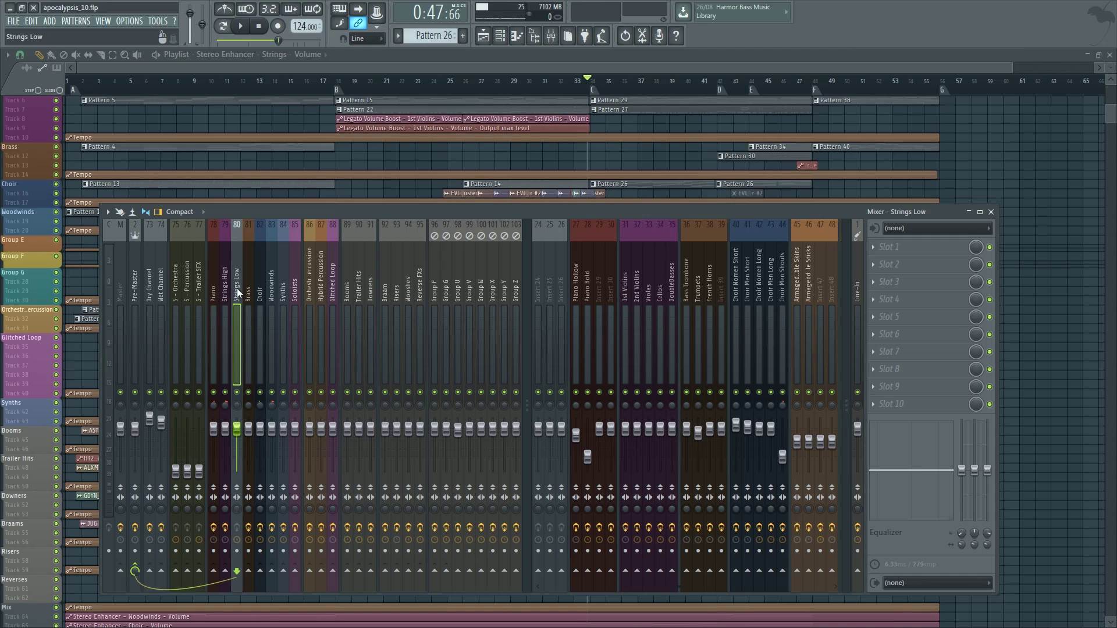
{"action": "left_click", "coordinate": [670, 295]}
{"action": "left_click", "coordinate": [662, 295]}
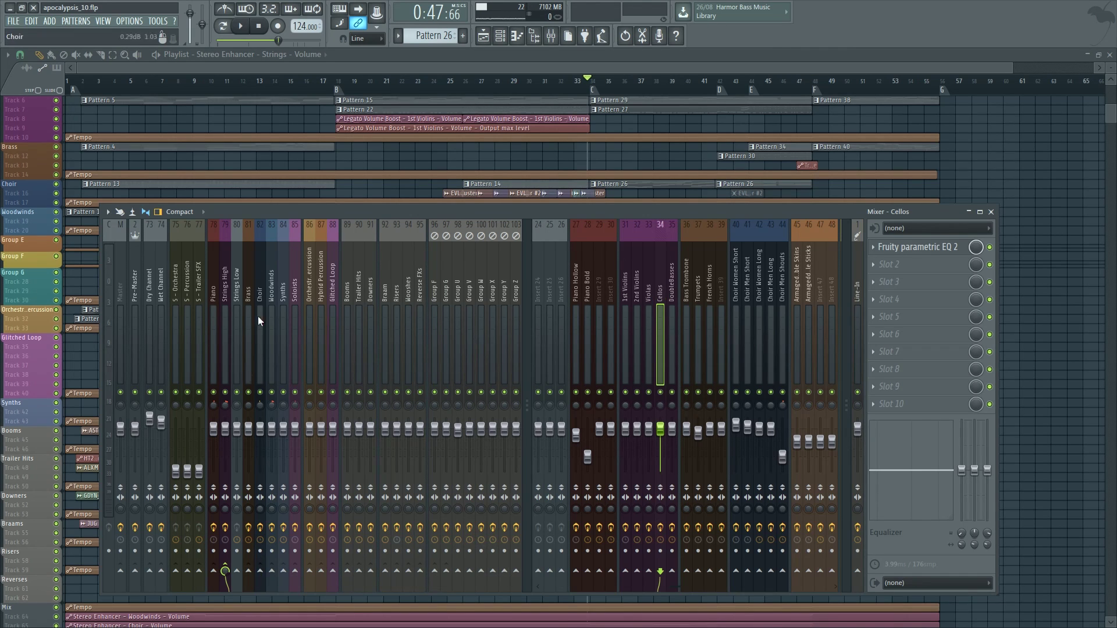
{"action": "right_click", "coordinate": [237, 572]}
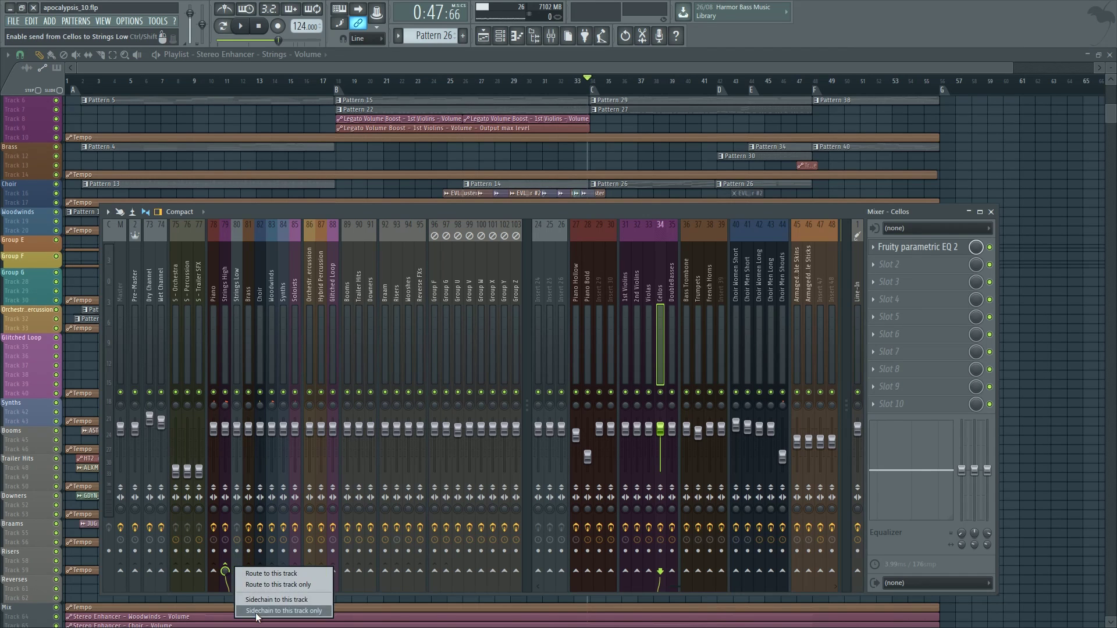
{"action": "left_click", "coordinate": [263, 585]}
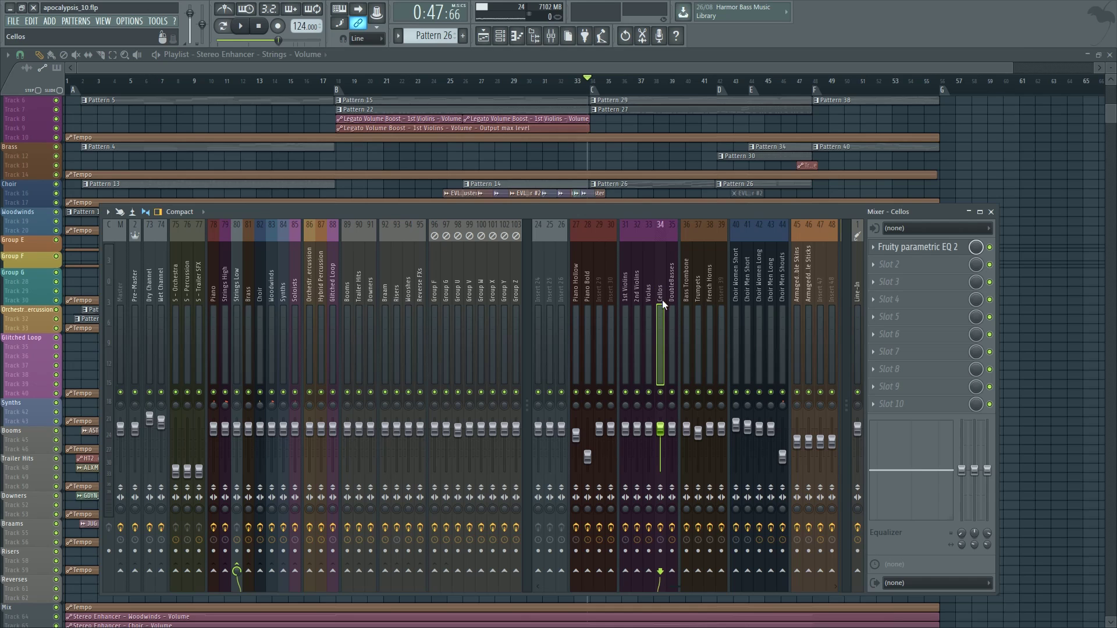
{"action": "left_click", "coordinate": [235, 280]}
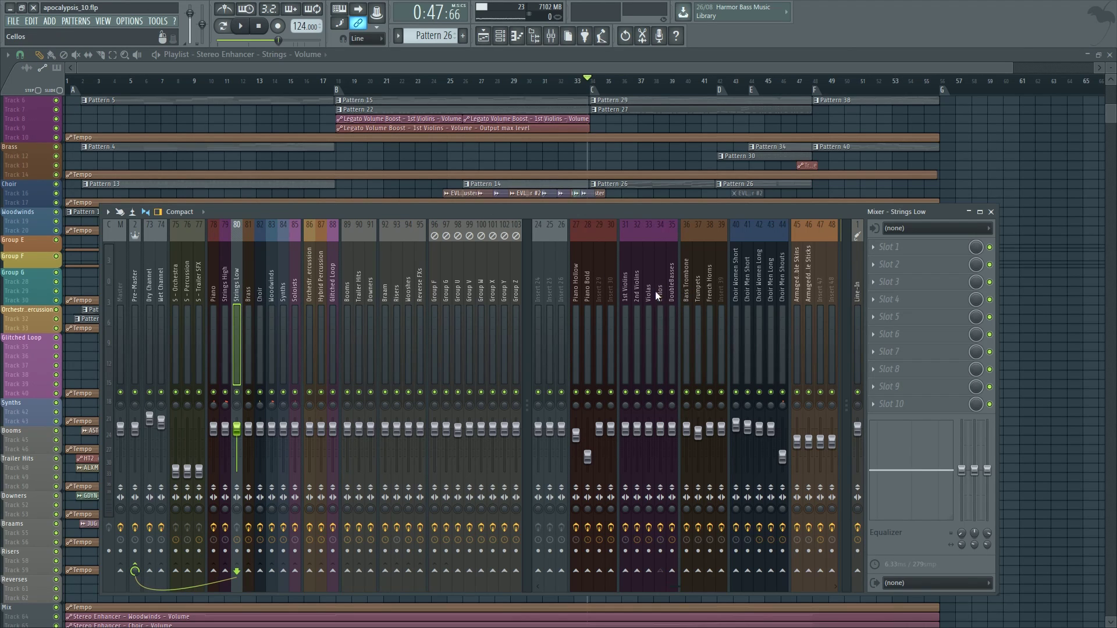
{"action": "left_click", "coordinate": [655, 291]}
{"action": "left_click", "coordinate": [243, 271]}
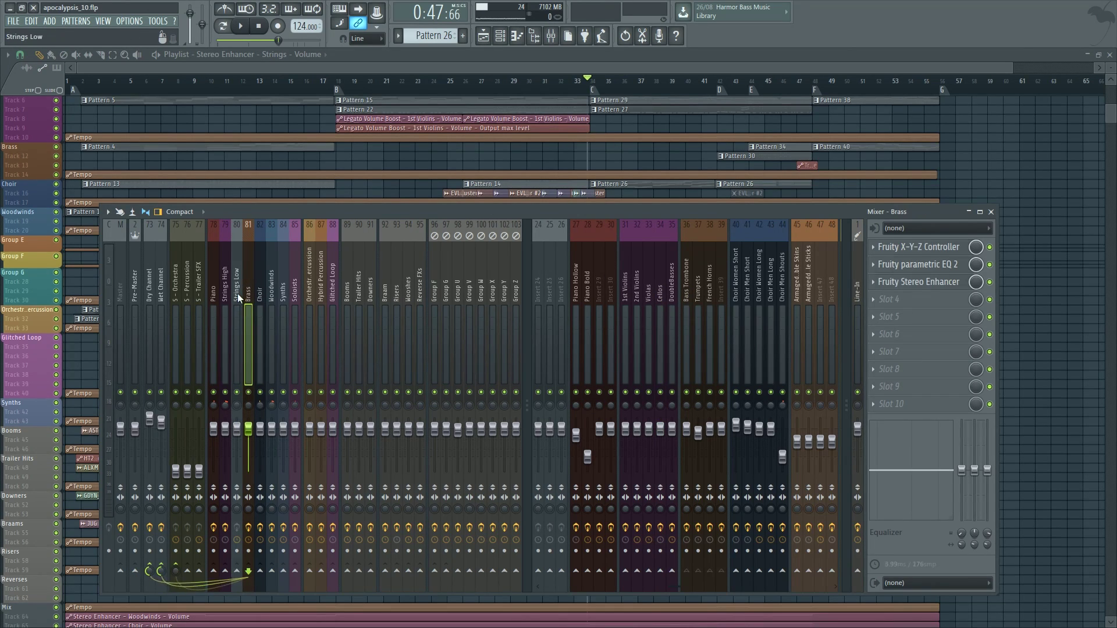
{"action": "left_click", "coordinate": [238, 272]}
Step: Select Cellos and DoubleBasses together with Strings Low, route the selected tracks only to Strings Low, and check their routing
{"action": "left_click", "coordinate": [663, 294]}
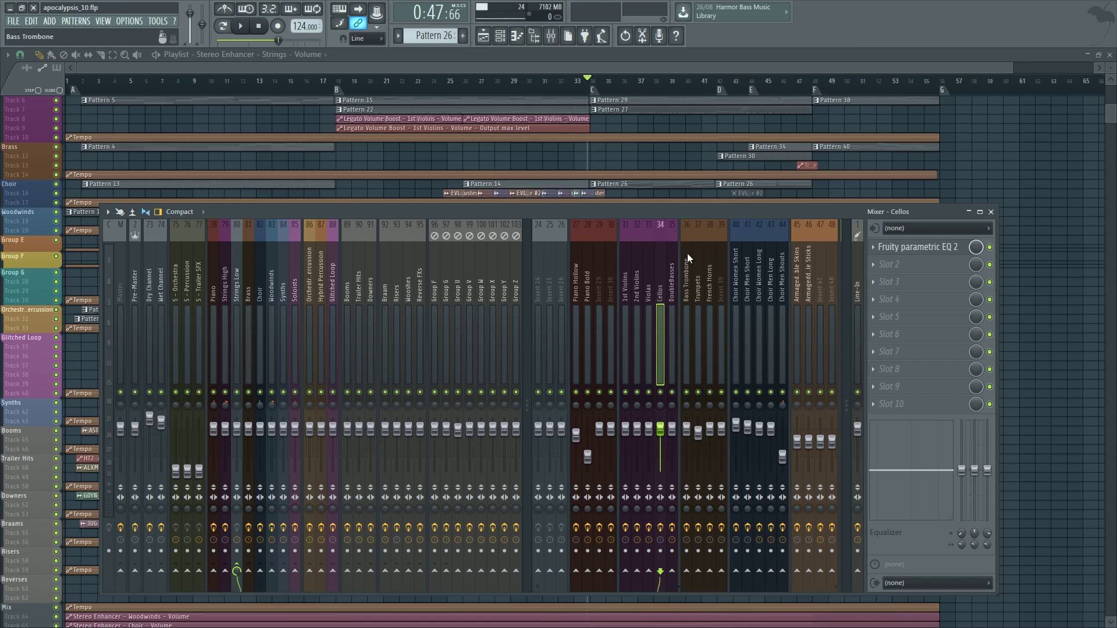
{"action": "left_click", "coordinate": [670, 290], "text": "ctrl"}
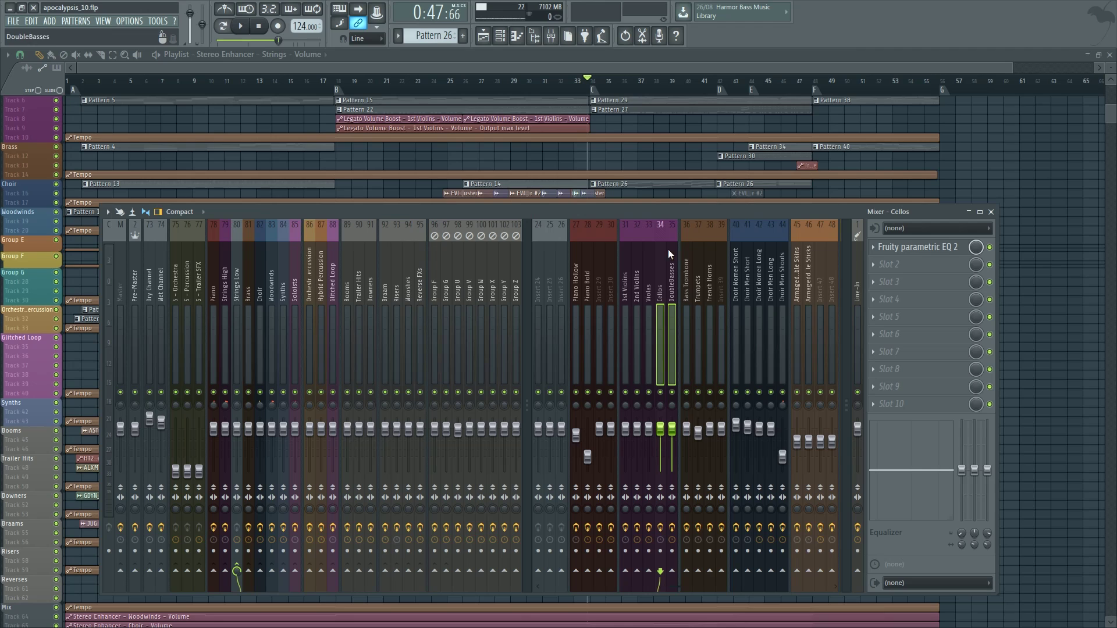
{"action": "left_click", "coordinate": [239, 288], "text": "ctrl"}
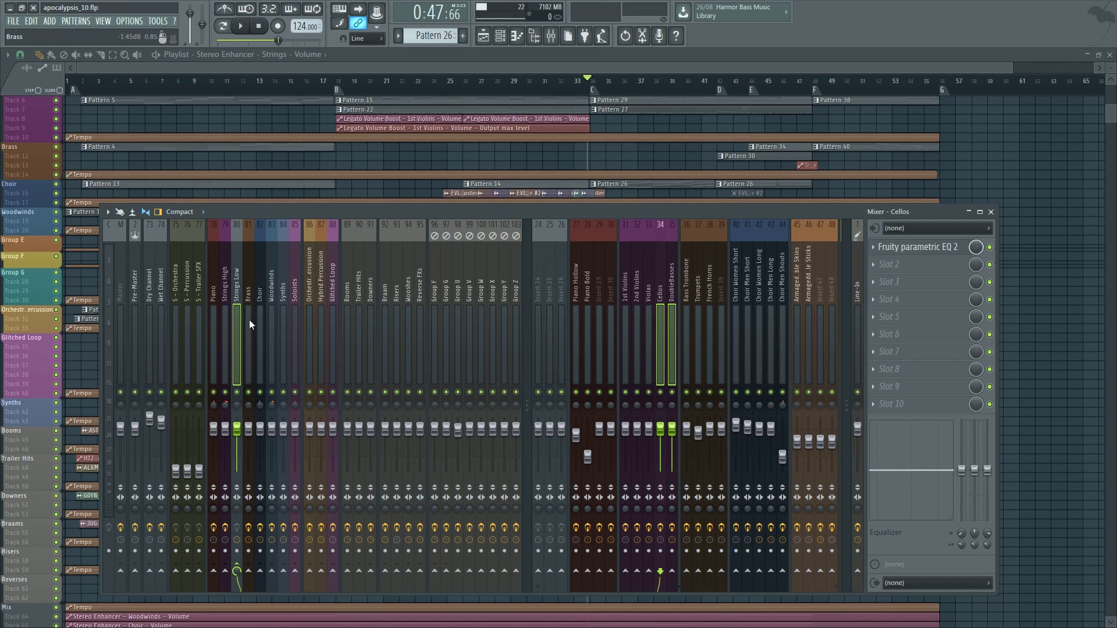
{"action": "right_click", "coordinate": [235, 258]}
{"action": "mouse_move", "coordinate": [278, 314]}
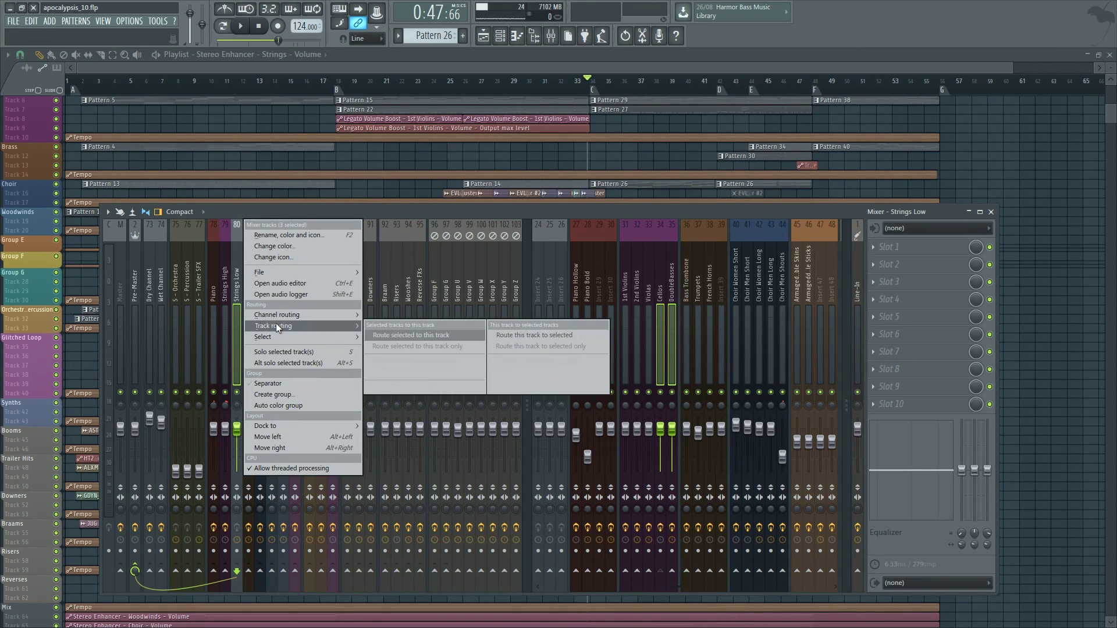
{"action": "left_click", "coordinate": [410, 348]}
{"action": "left_click", "coordinate": [668, 279]}
{"action": "left_click", "coordinate": [661, 290]}
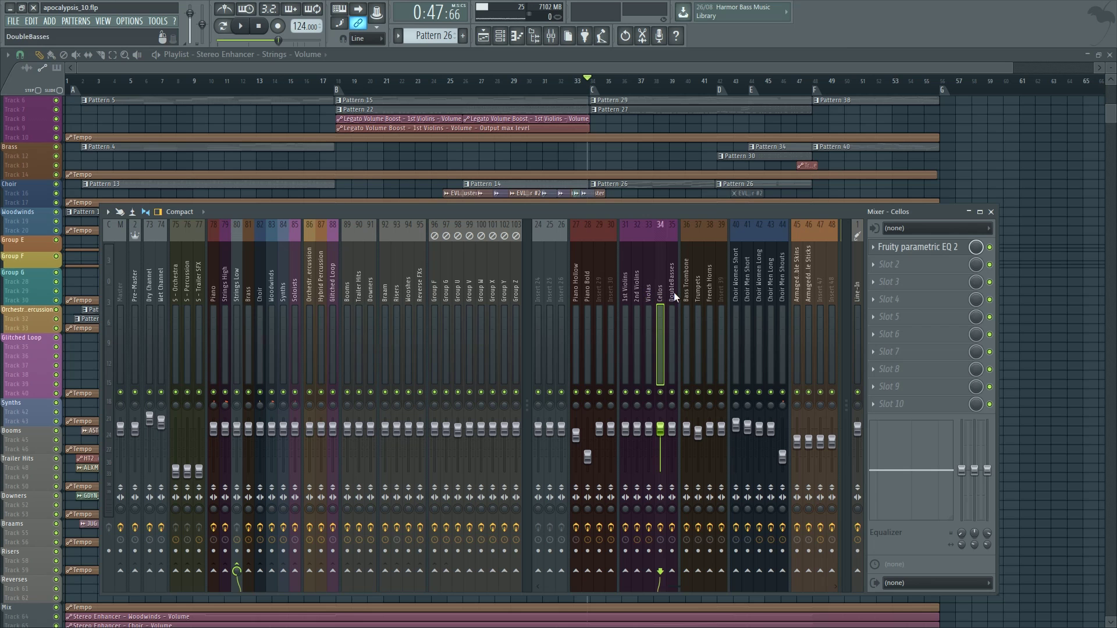
{"action": "left_click", "coordinate": [237, 289]}
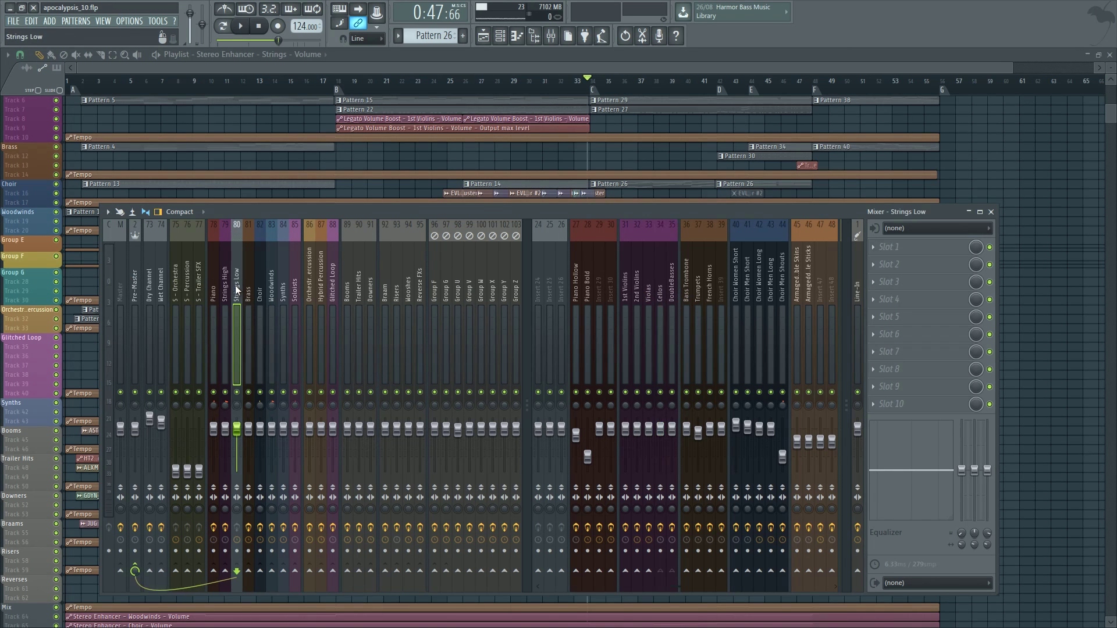
Step: Play the arrangement with Strings Low soloed, switch the solo to Strings High to compare, and stop playback
{"action": "key", "text": "space"}
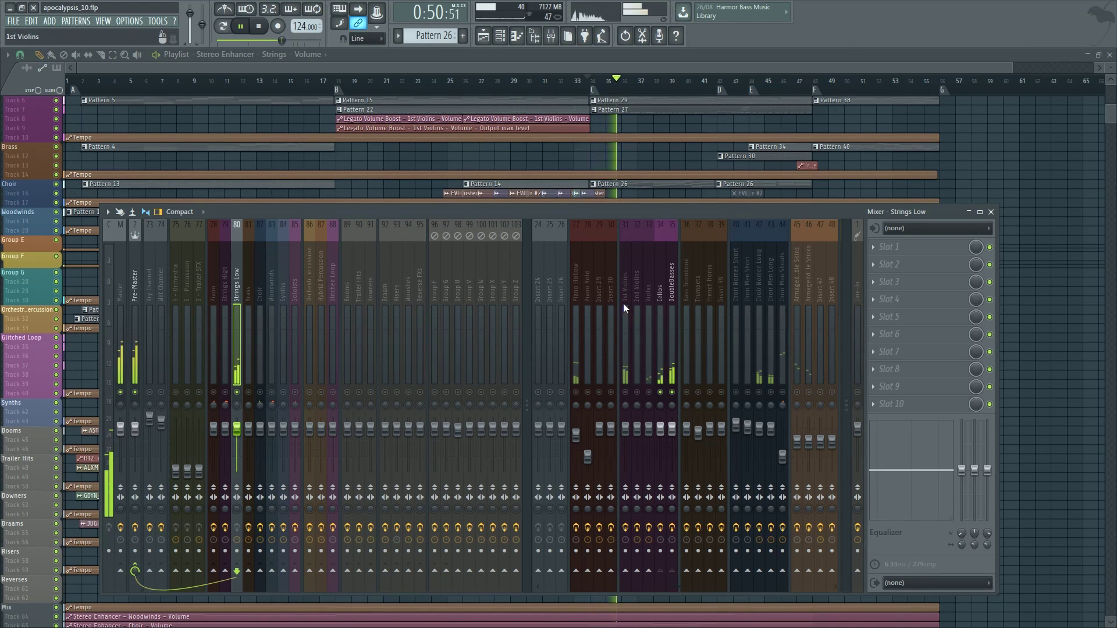
{"action": "left_click", "coordinate": [228, 296]}
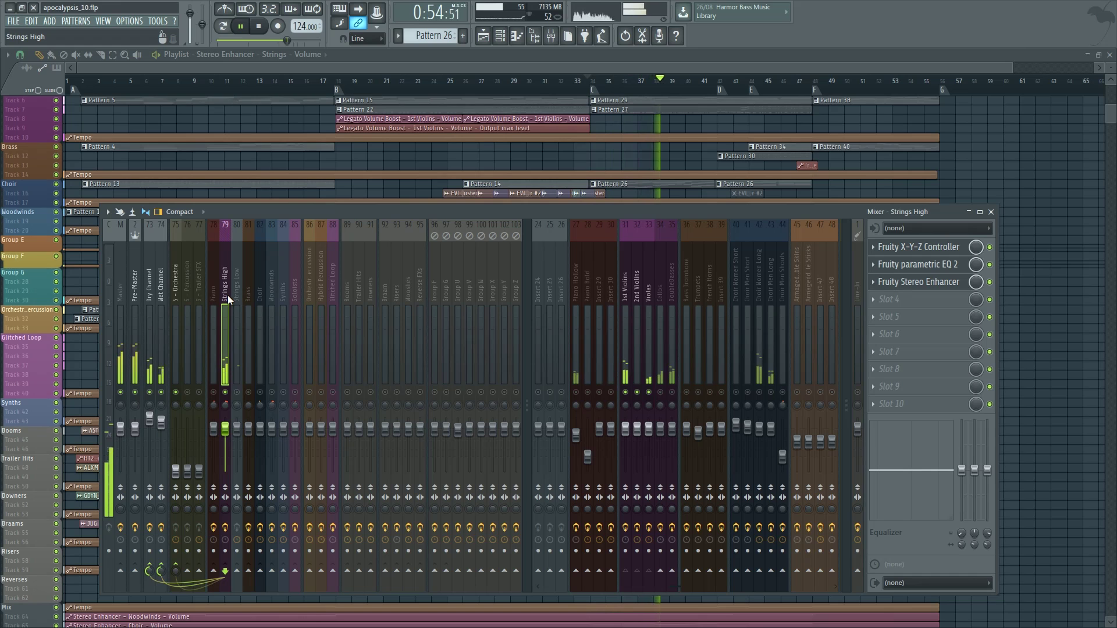
{"action": "key", "text": "space"}
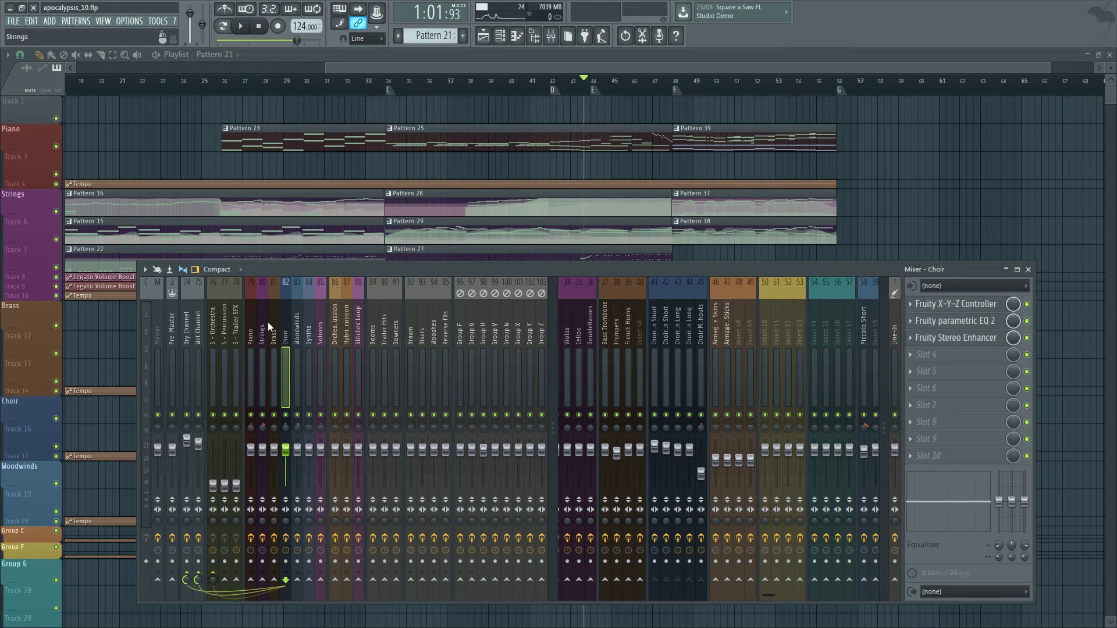
Step: Solo the Choir group track in the mixer and examine which instrument tracks are routed to it
{"action": "key", "text": "s"}
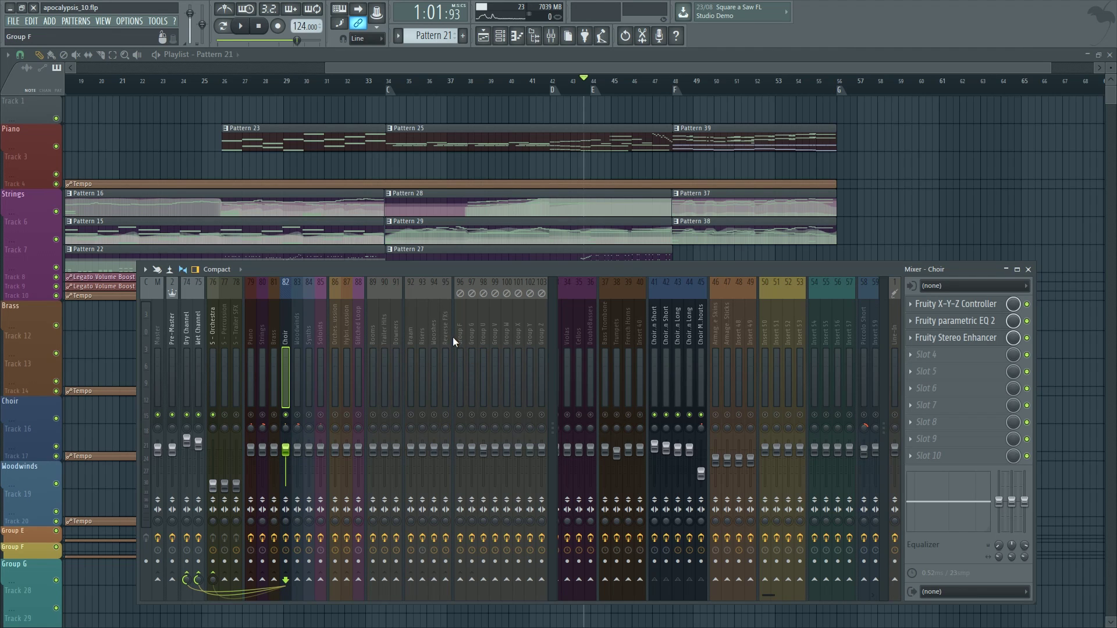
{"action": "scroll", "coordinate": [604, 330], "scroll_direction": "down", "scroll_amount": 3}
{"action": "left_click", "coordinate": [598, 340]}
{"action": "left_click", "coordinate": [804, 337]}
{"action": "scroll", "coordinate": [627, 332], "scroll_direction": "up", "scroll_amount": 6}
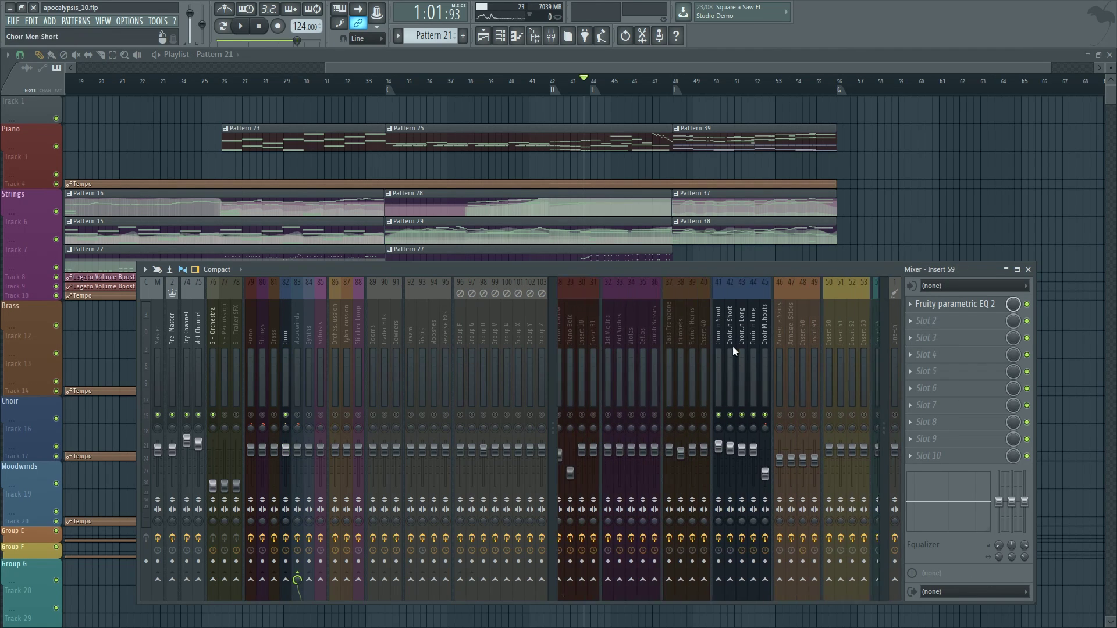
{"action": "left_click", "coordinate": [755, 340]}
{"action": "left_click", "coordinate": [284, 361]}
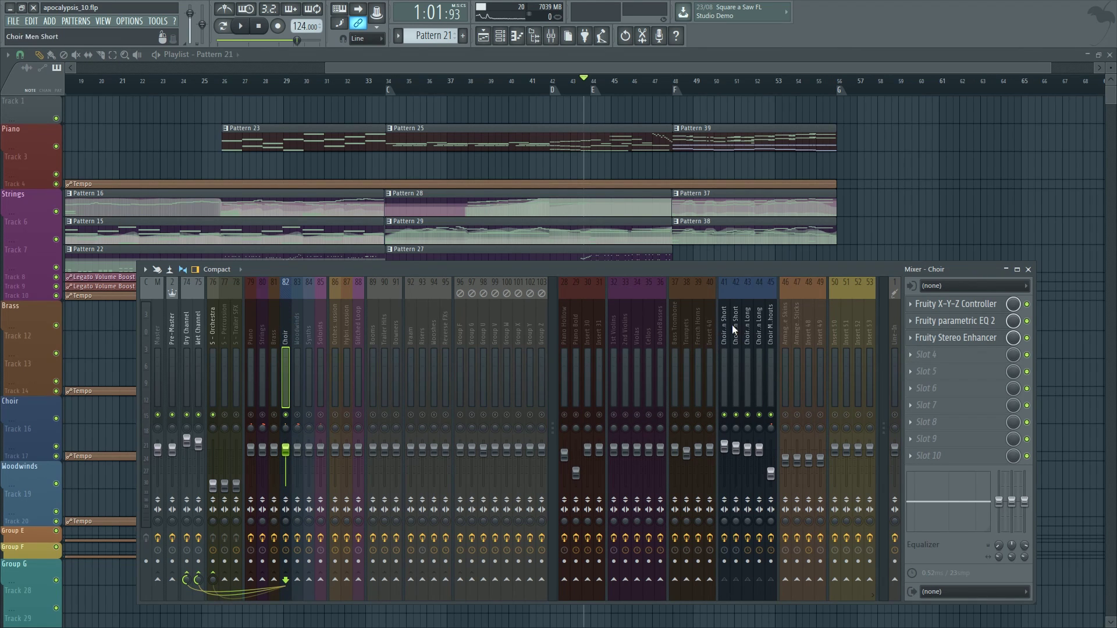
Step: Play the arrangement from around bar 43 and stop playback
{"action": "scroll", "coordinate": [493, 84], "scroll_direction": "up", "scroll_amount": 4}
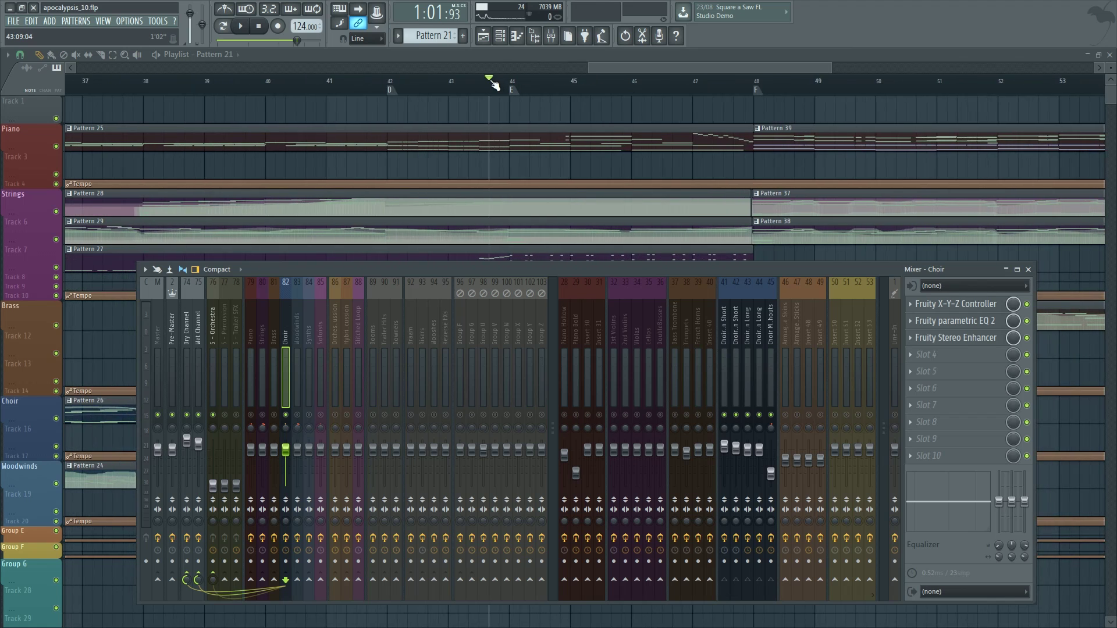
{"action": "left_click", "coordinate": [502, 88]}
{"action": "key", "text": "space"}
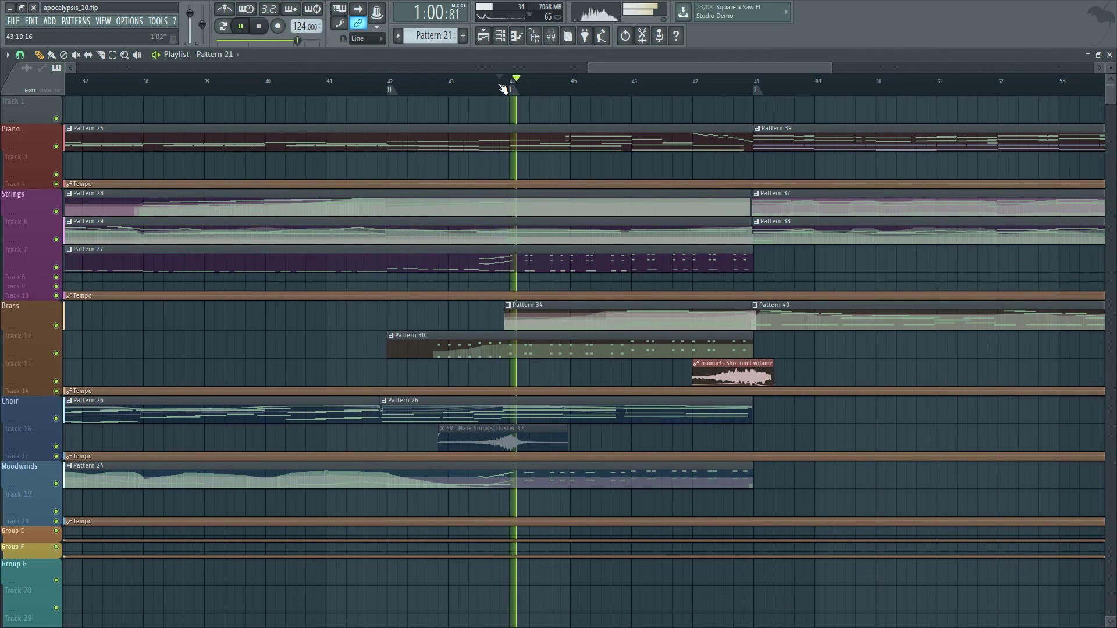
{"action": "scroll", "coordinate": [498, 82], "scroll_direction": "down", "scroll_amount": 5}
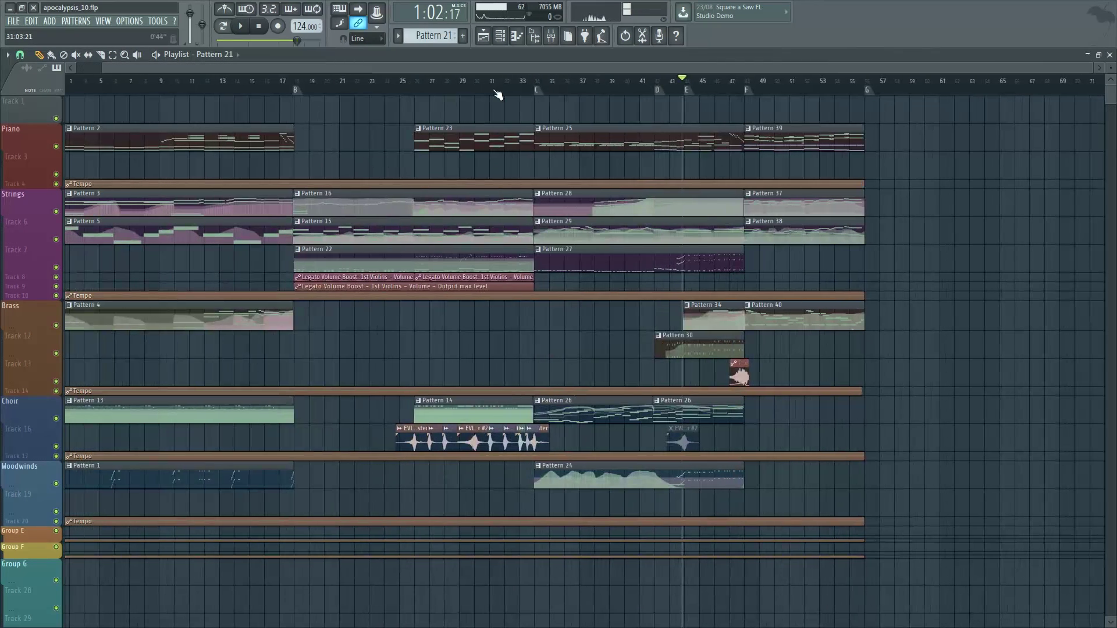
{"action": "key", "text": "space"}
Step: Solo the Choir track group in the playlist and unsolo it again
{"action": "scroll", "coordinate": [589, 93], "scroll_direction": "down", "scroll_amount": 1}
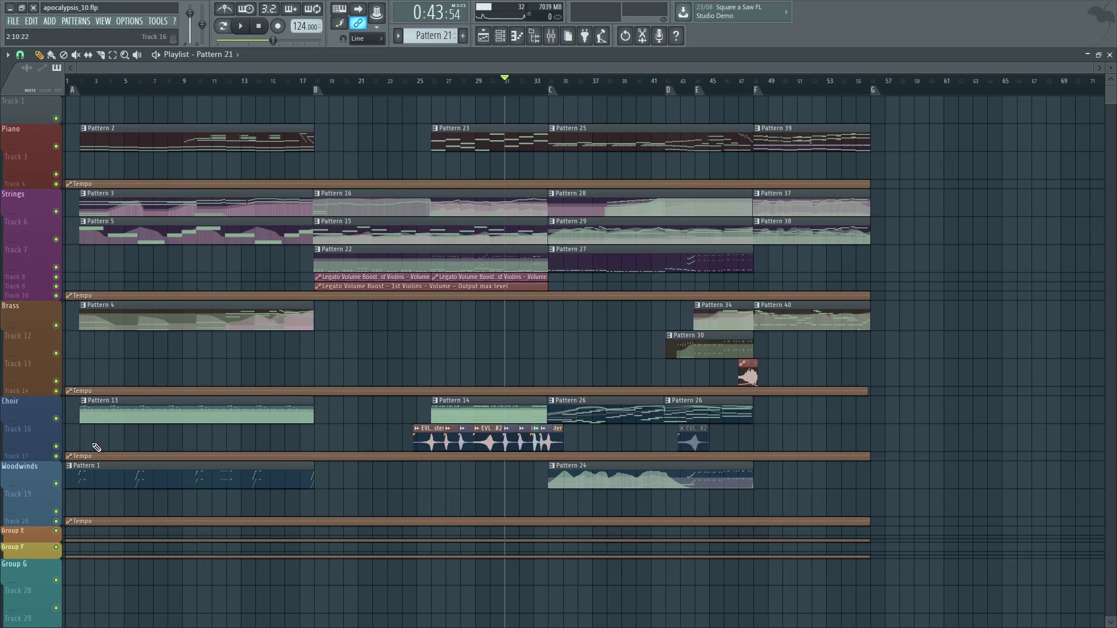
{"action": "right_click", "coordinate": [55, 419]}
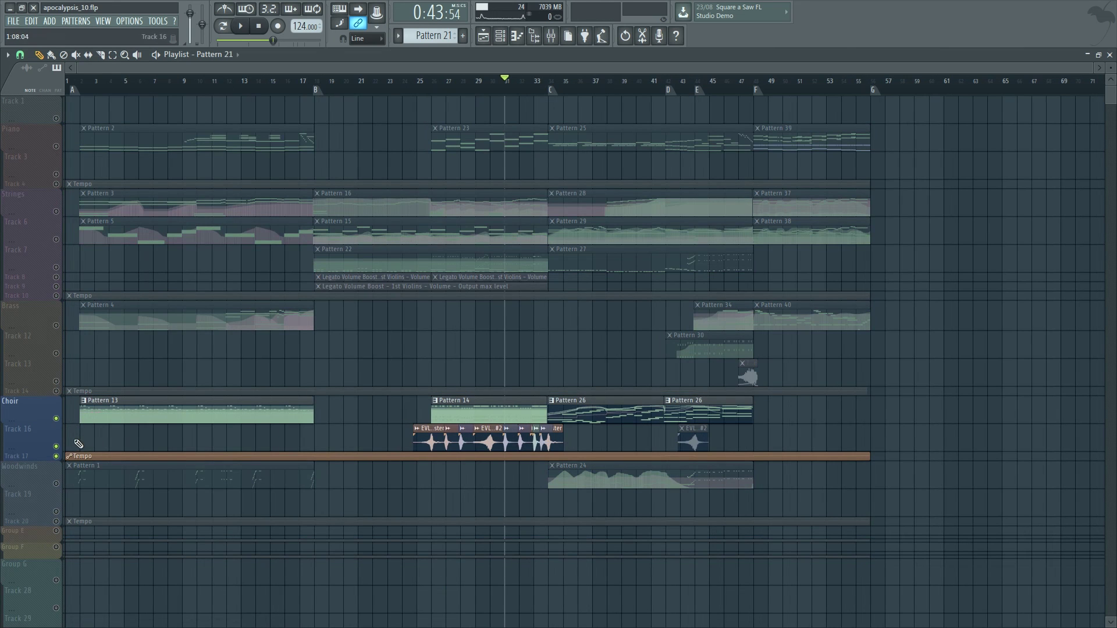
{"action": "right_click", "coordinate": [56, 419]}
Step: Play the full arrangement from about bar 39, follow the track groups through the playlist, and stop playback
{"action": "key", "text": "F9"}
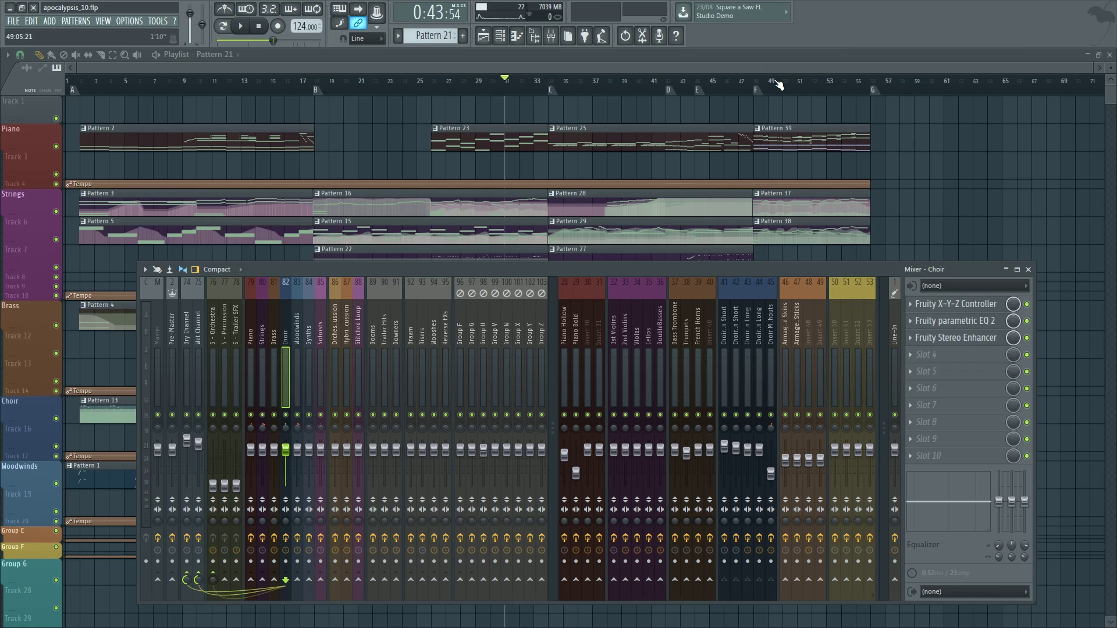
{"action": "scroll", "coordinate": [778, 85], "scroll_direction": "up", "scroll_amount": 3}
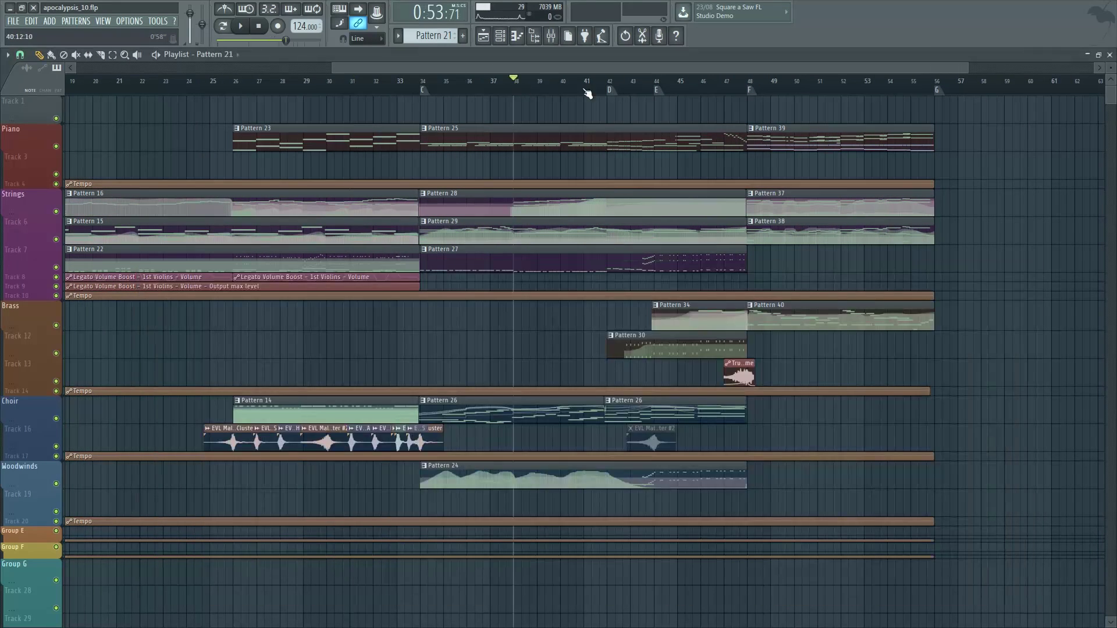
{"action": "scroll", "coordinate": [692, 82], "scroll_direction": "up", "scroll_amount": 2}
{"action": "left_click", "coordinate": [509, 82]}
{"action": "key", "text": "space"}
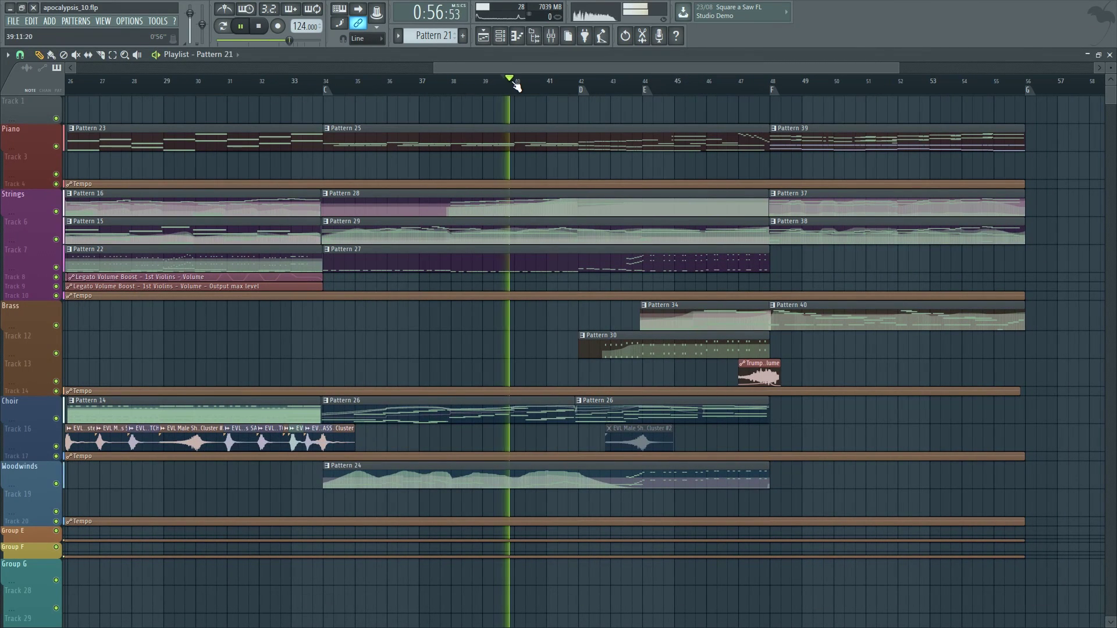
{"action": "scroll", "coordinate": [581, 88], "scroll_direction": "down", "scroll_amount": 1}
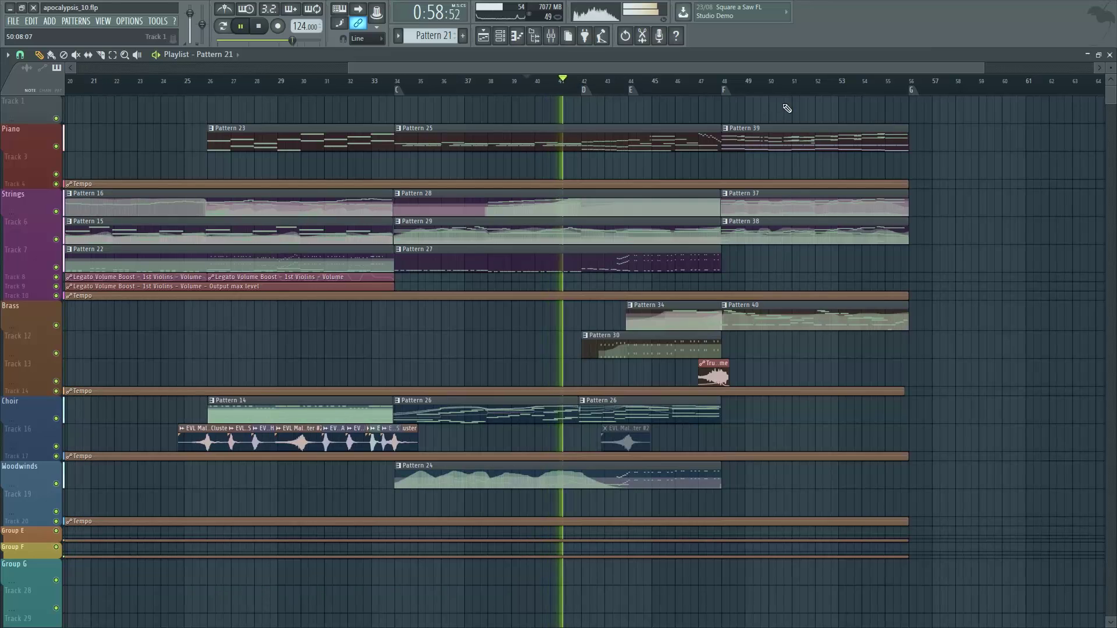
{"action": "scroll", "coordinate": [783, 96], "scroll_direction": "up", "scroll_amount": 3}
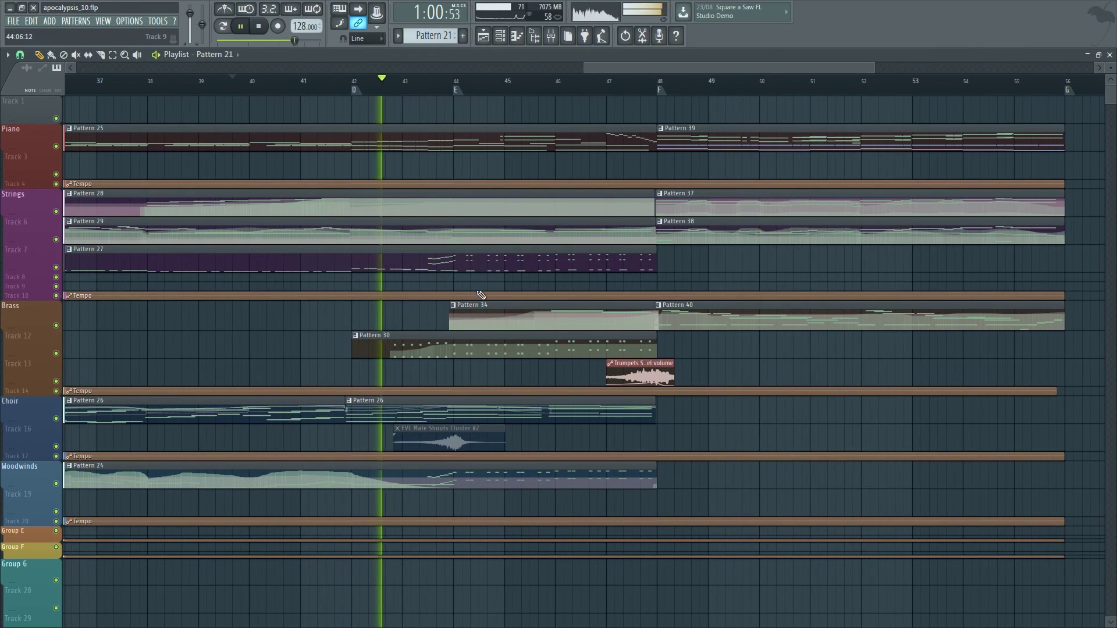
{"action": "scroll", "coordinate": [476, 358], "scroll_direction": "down", "scroll_amount": 2}
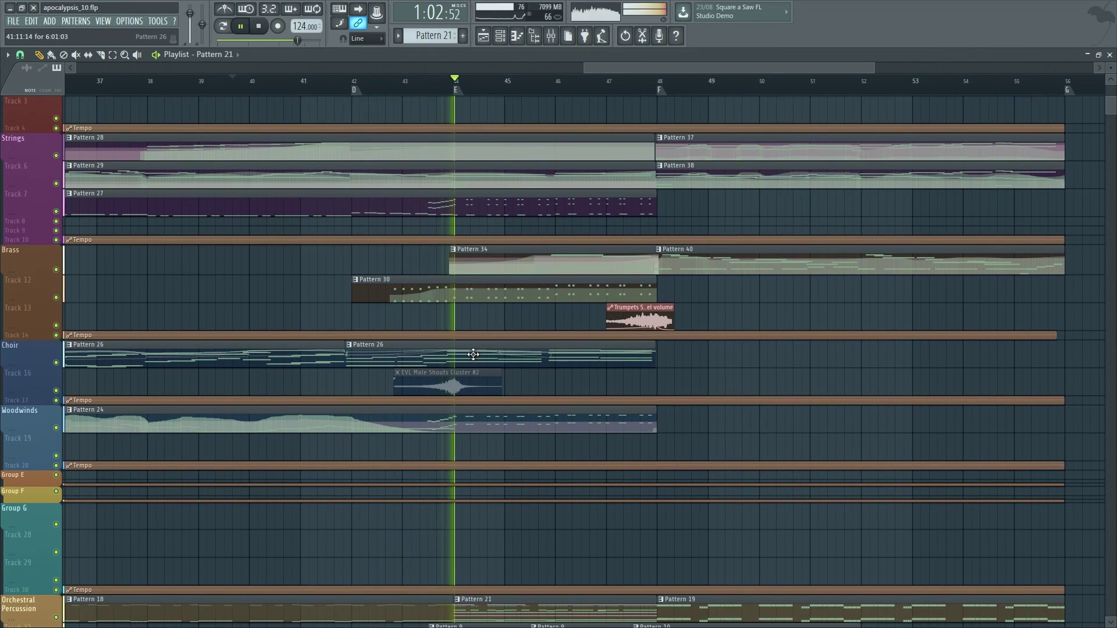
{"action": "scroll", "coordinate": [473, 354], "scroll_direction": "up", "scroll_amount": 2}
{"action": "scroll", "coordinate": [473, 354], "scroll_direction": "up", "scroll_amount": 1}
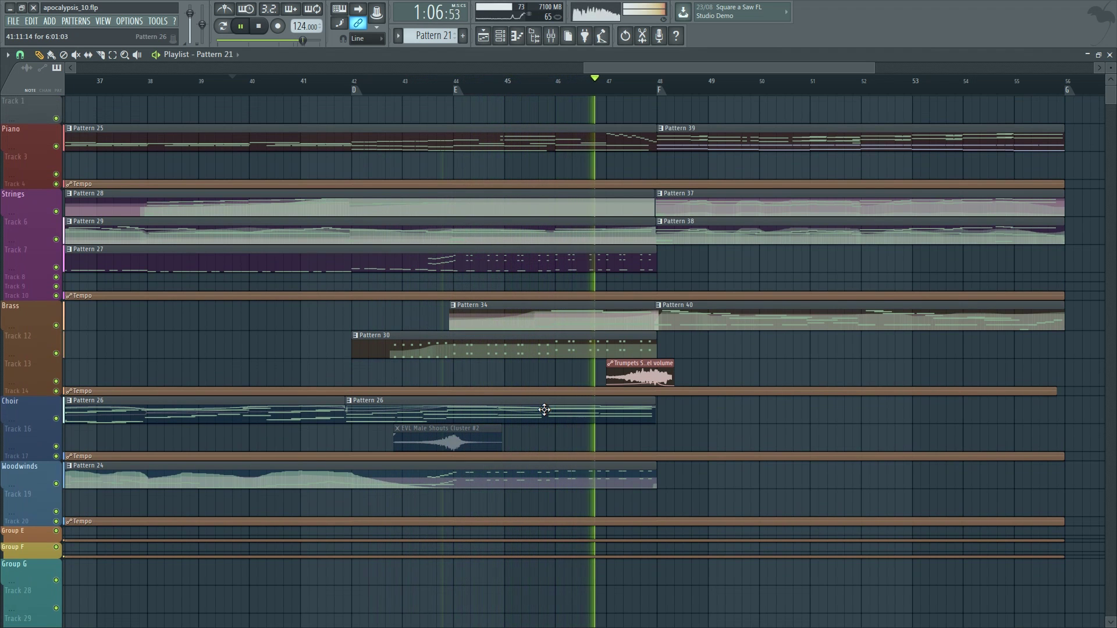
{"action": "scroll", "coordinate": [544, 409], "scroll_direction": "down", "scroll_amount": 5}
{"action": "scroll", "coordinate": [544, 409], "scroll_direction": "down", "scroll_amount": 8}
{"action": "key", "text": "space"}
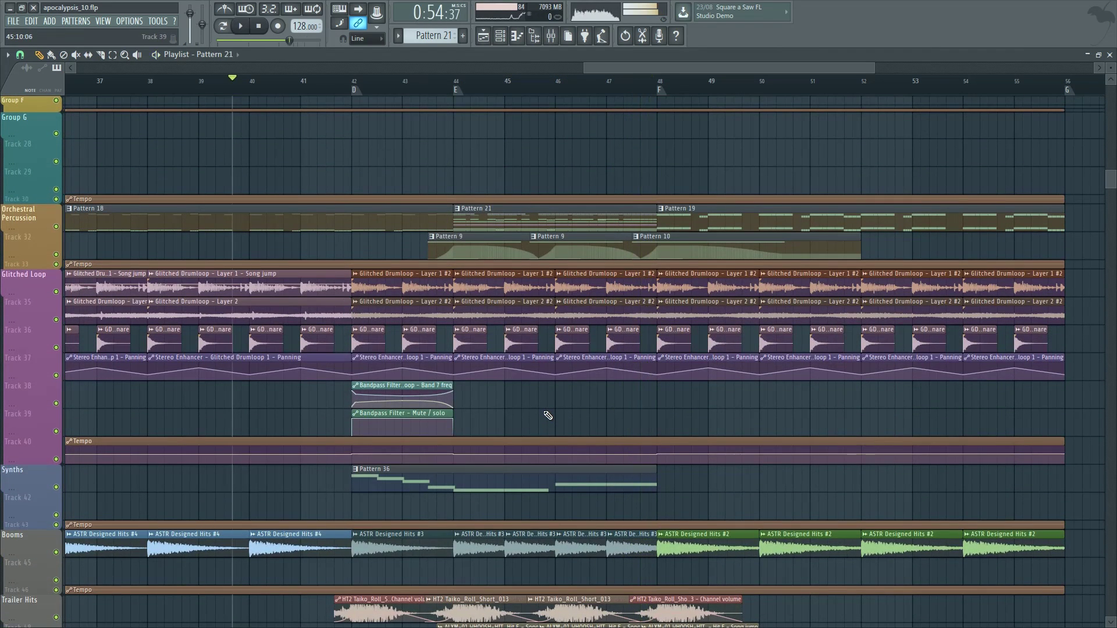
Step: Compare the playlist's Strings, Brass, Choir and Woodwinds track groups with the matching group tracks in the mixer
{"action": "key", "text": "F9"}
{"action": "key", "text": "F9"}
{"action": "scroll", "coordinate": [549, 169], "scroll_direction": "up", "scroll_amount": 13}
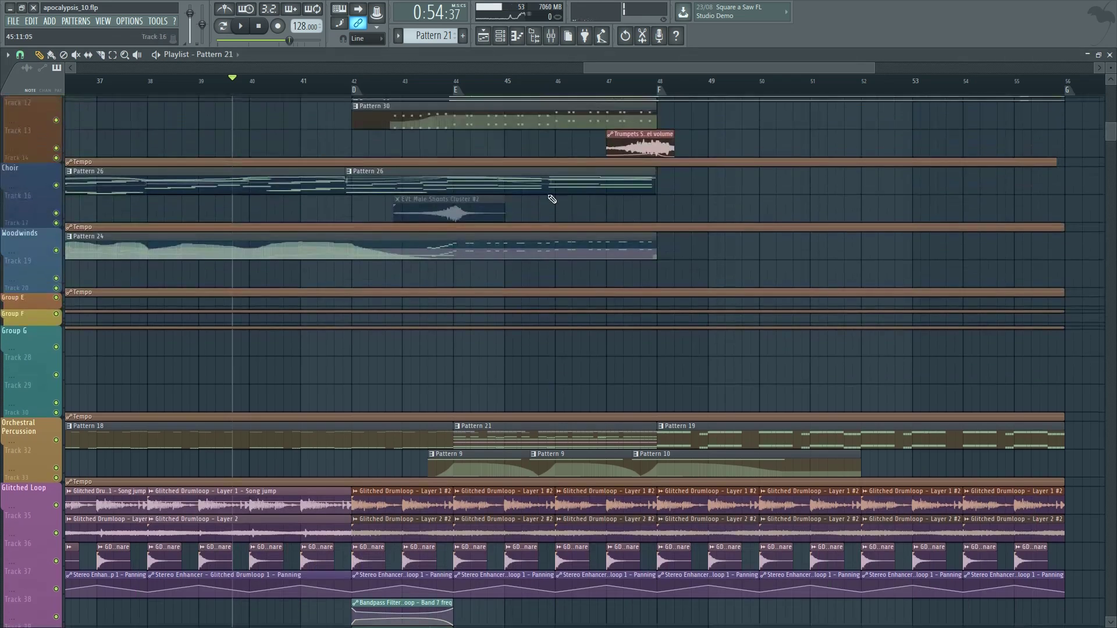
{"action": "scroll", "coordinate": [571, 92], "scroll_direction": "down", "scroll_amount": 3}
{"action": "scroll", "coordinate": [573, 228], "scroll_direction": "down", "scroll_amount": 1}
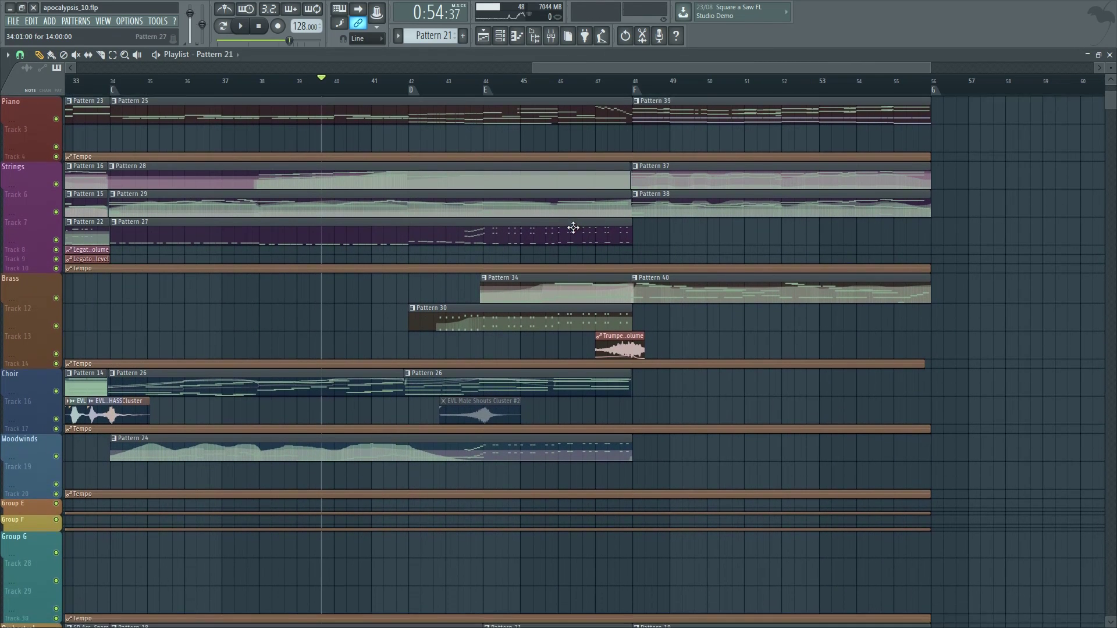
{"action": "key", "text": "F9"}
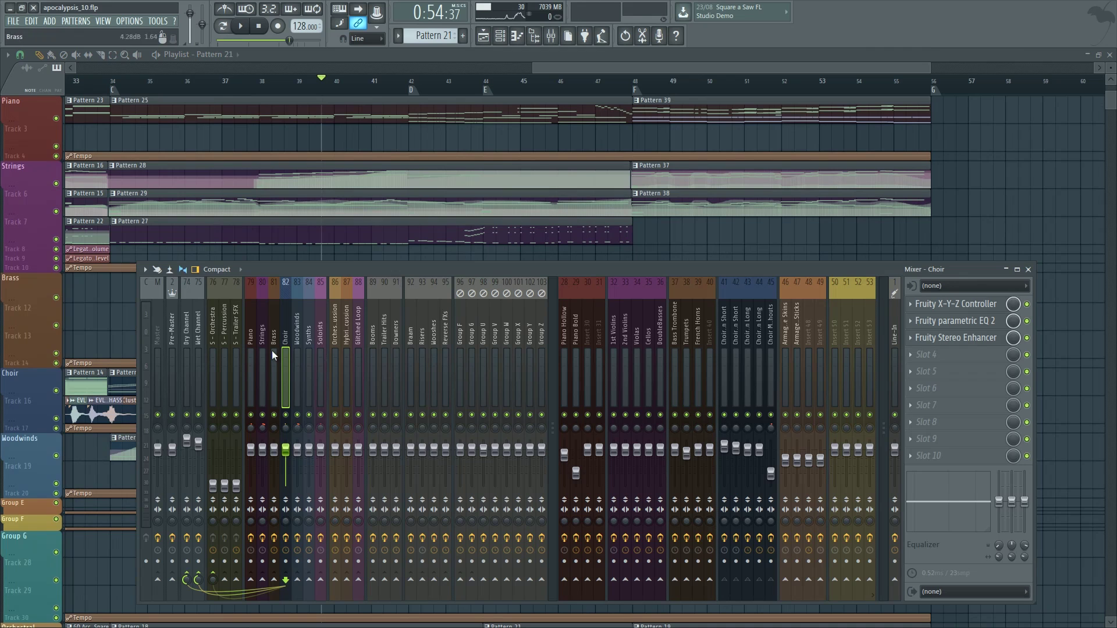
{"action": "key", "text": "F9"}
{"action": "scroll", "coordinate": [92, 342], "scroll_direction": "down", "scroll_amount": 6}
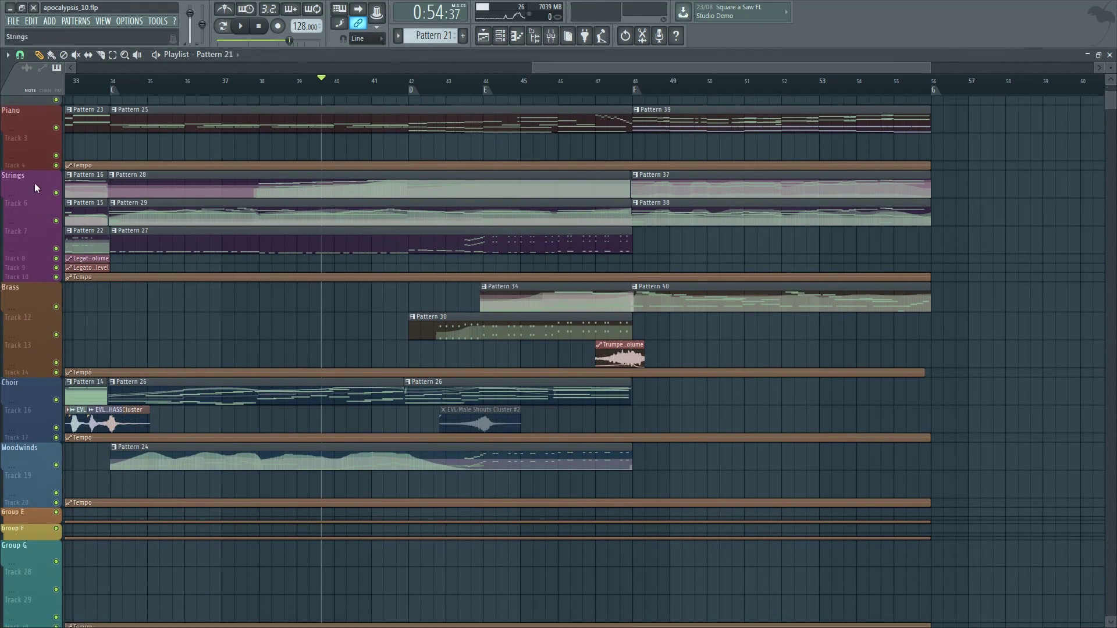
{"action": "scroll", "coordinate": [43, 143], "scroll_direction": "down", "scroll_amount": 4}
{"action": "scroll", "coordinate": [18, 232], "scroll_direction": "up", "scroll_amount": 8}
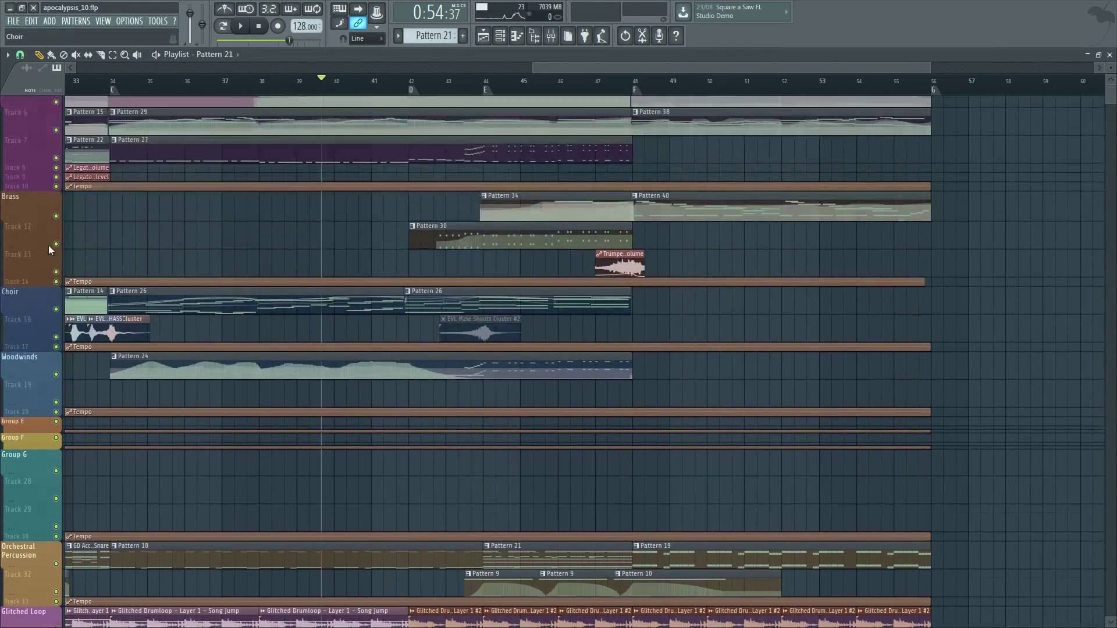
Step: Select the mixer group tracks from Piano to Soloists and solo them together
{"action": "key", "text": "F9"}
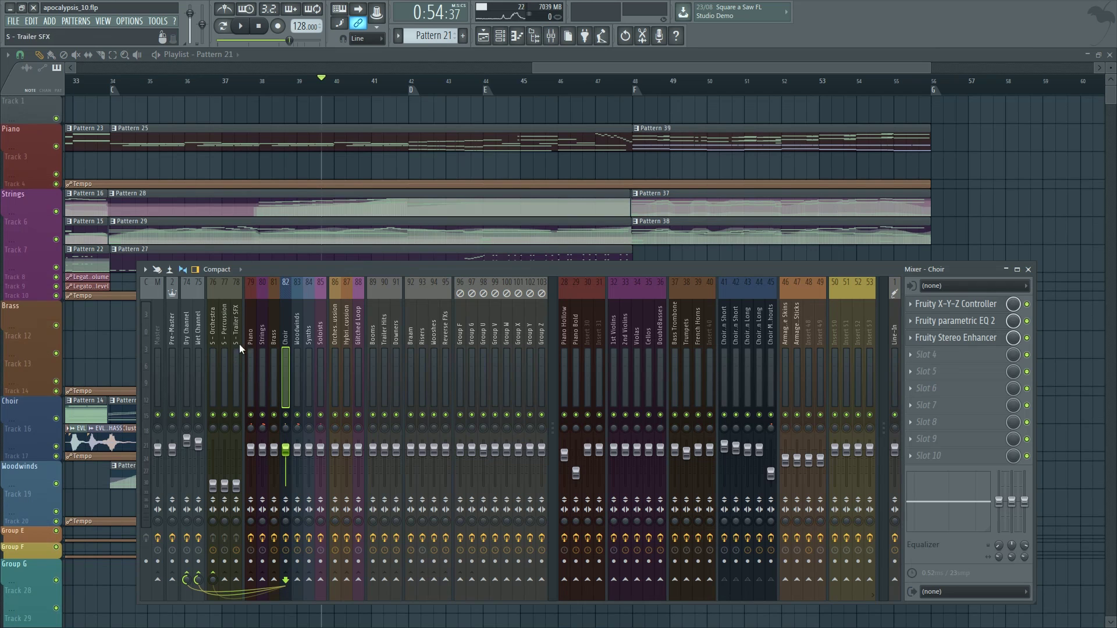
{"action": "left_click_drag", "start_coordinate": [251, 349], "coordinate": [321, 349]}
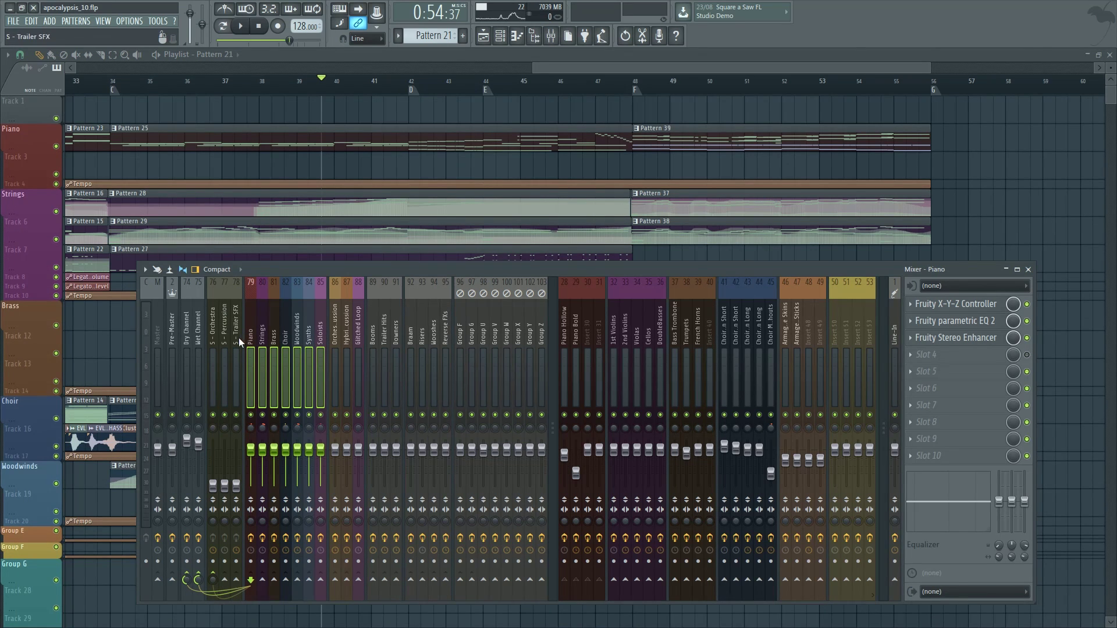
{"action": "key", "text": "s"}
Step: Play the soloed orchestral groups from marker D at bar 42, check their mixer levels, and stop playback
{"action": "left_click", "coordinate": [414, 89]}
{"action": "key", "text": "space"}
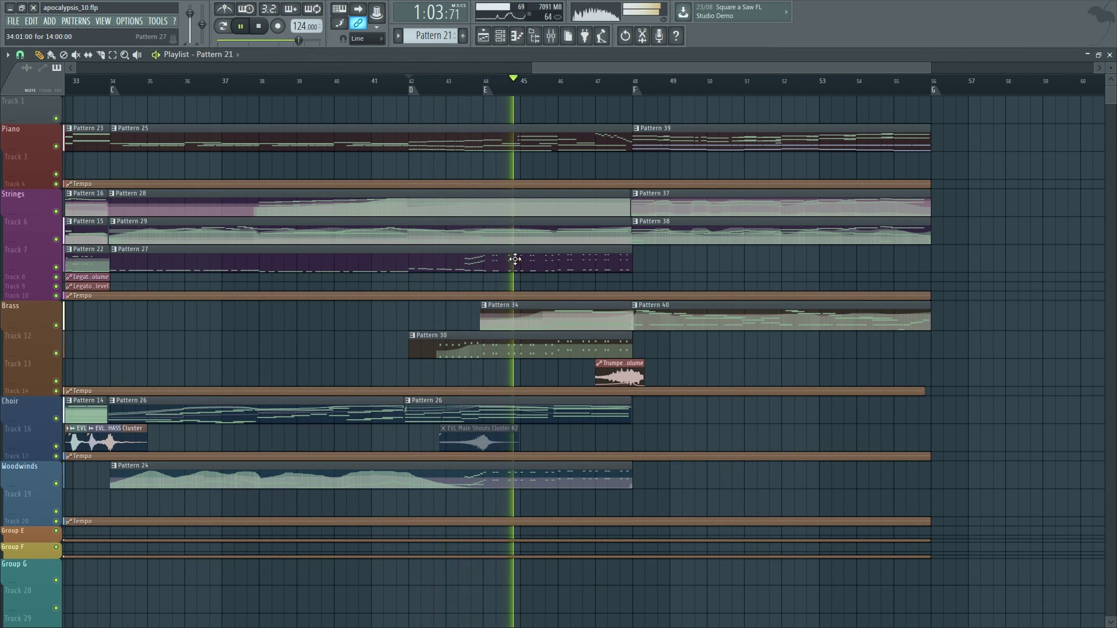
{"action": "scroll", "coordinate": [506, 317], "scroll_direction": "down", "scroll_amount": 6}
{"action": "scroll", "coordinate": [507, 319], "scroll_direction": "up", "scroll_amount": 1}
{"action": "scroll", "coordinate": [507, 318], "scroll_direction": "up", "scroll_amount": 6}
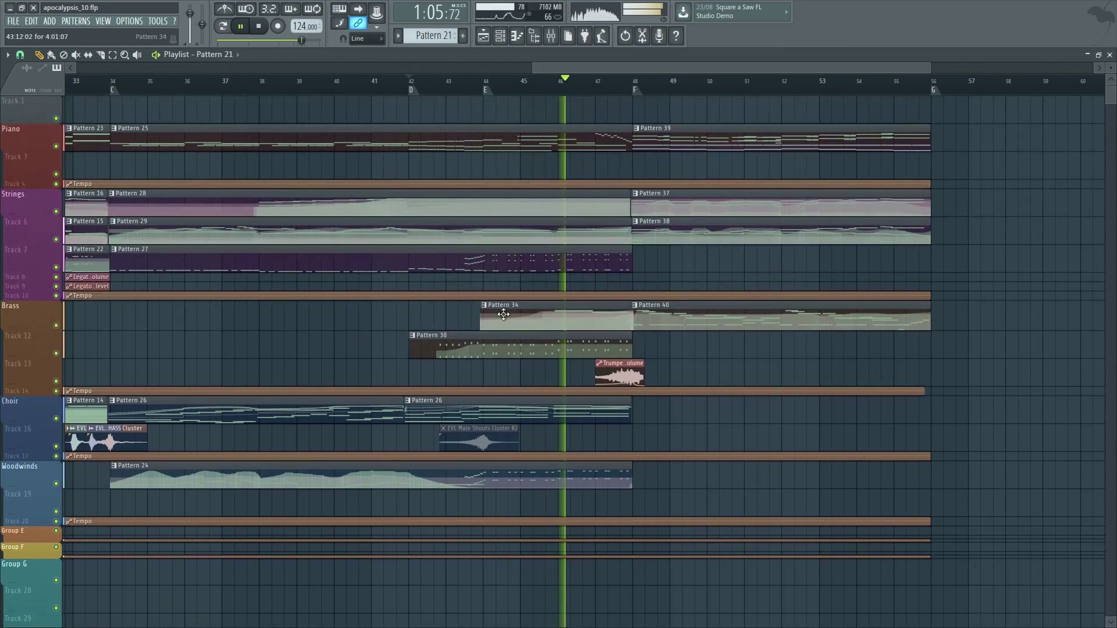
{"action": "key", "text": "F9"}
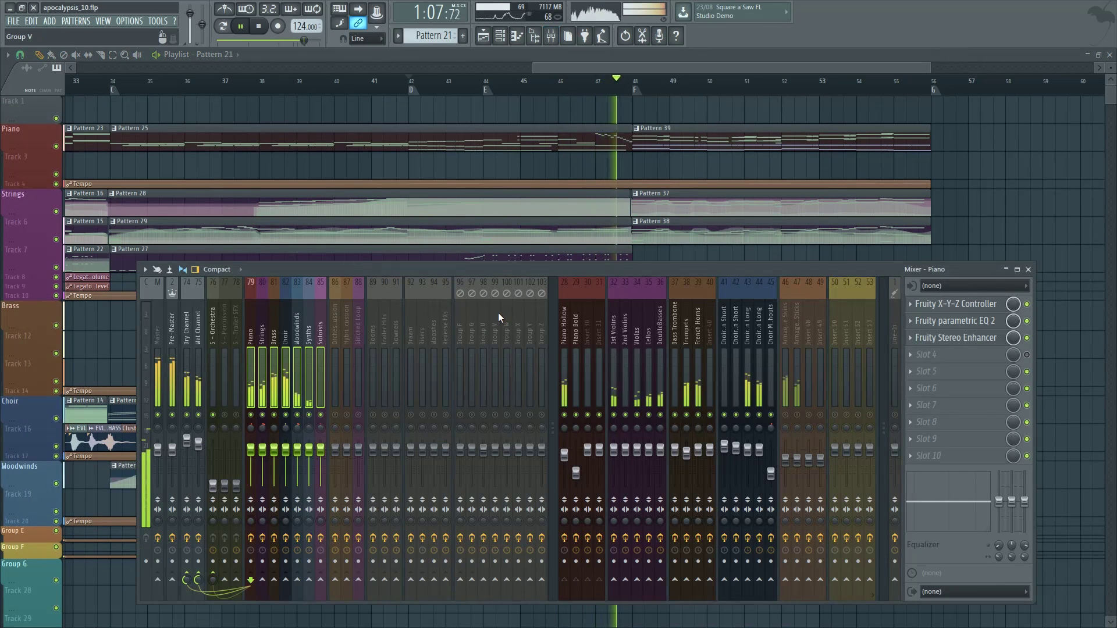
{"action": "key", "text": "space"}
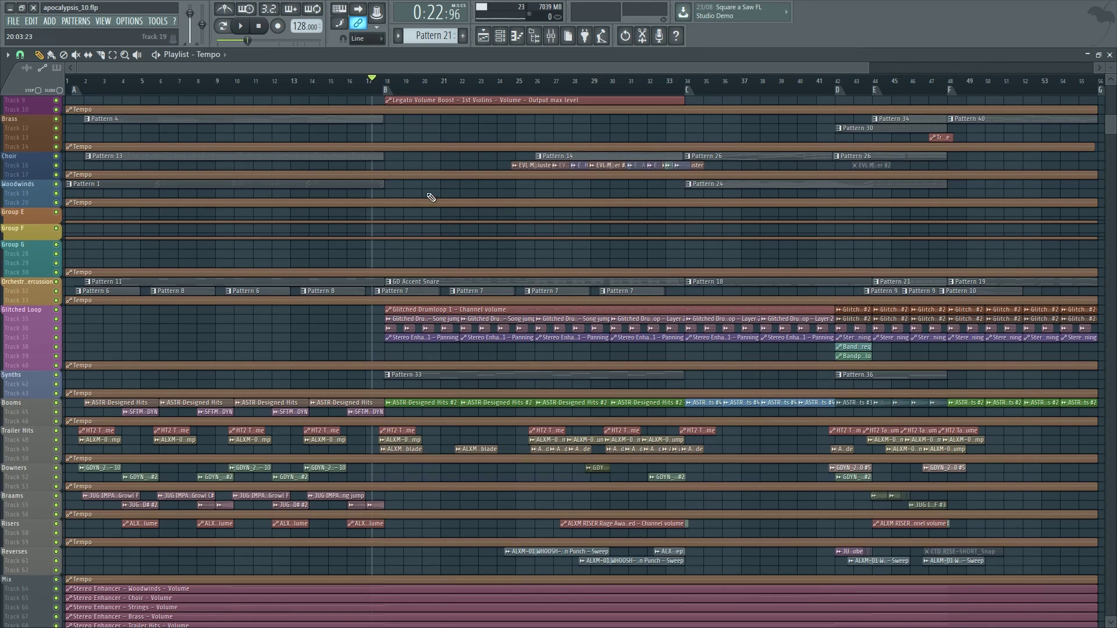
Step: Review how the instrument groups are laid out and color-coded across the playlist, channel rack and mixer
{"action": "scroll", "coordinate": [262, 303], "scroll_direction": "down", "scroll_amount": 3}
{"action": "scroll", "coordinate": [262, 302], "scroll_direction": "down", "scroll_amount": 4}
{"action": "scroll", "coordinate": [595, 479], "scroll_direction": "up", "scroll_amount": 6}
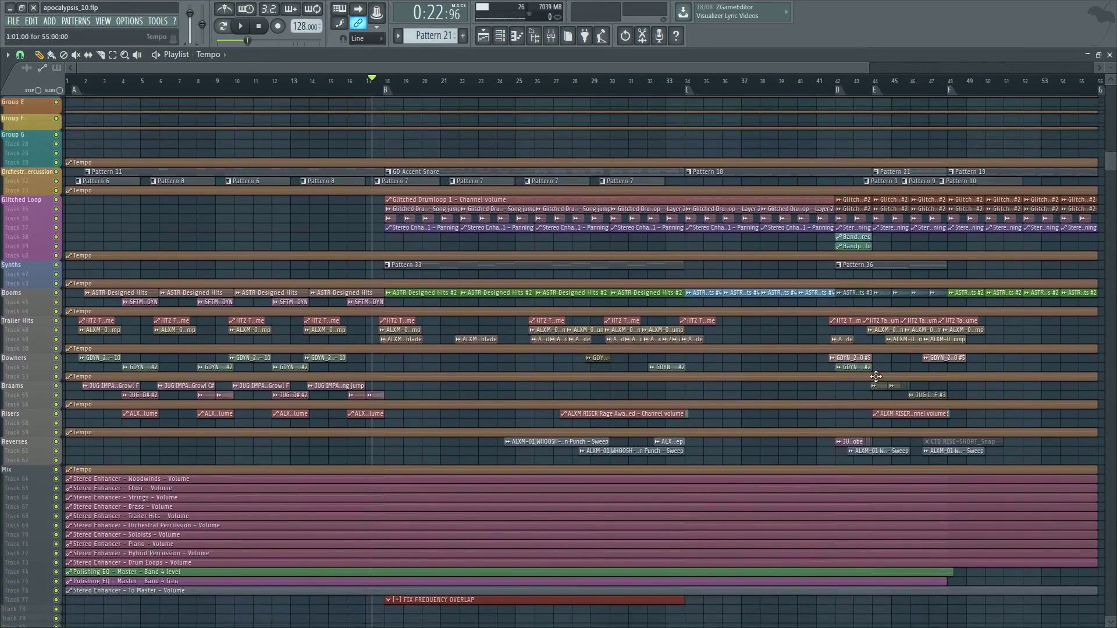
{"action": "key", "text": "F6"}
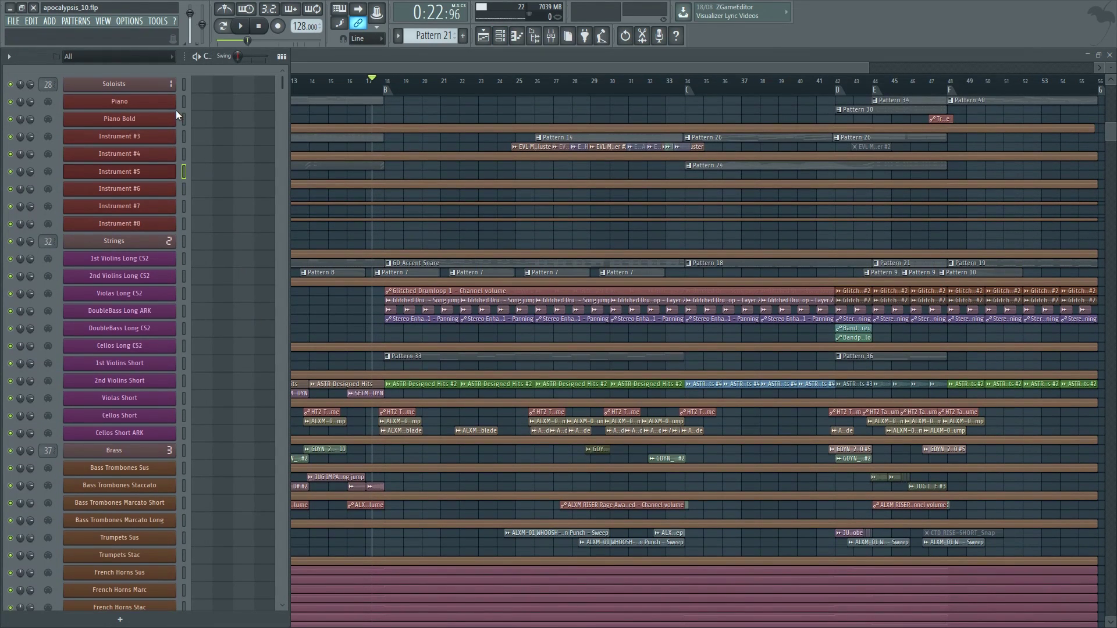
{"action": "scroll", "coordinate": [174, 141], "scroll_direction": "down", "scroll_amount": 12}
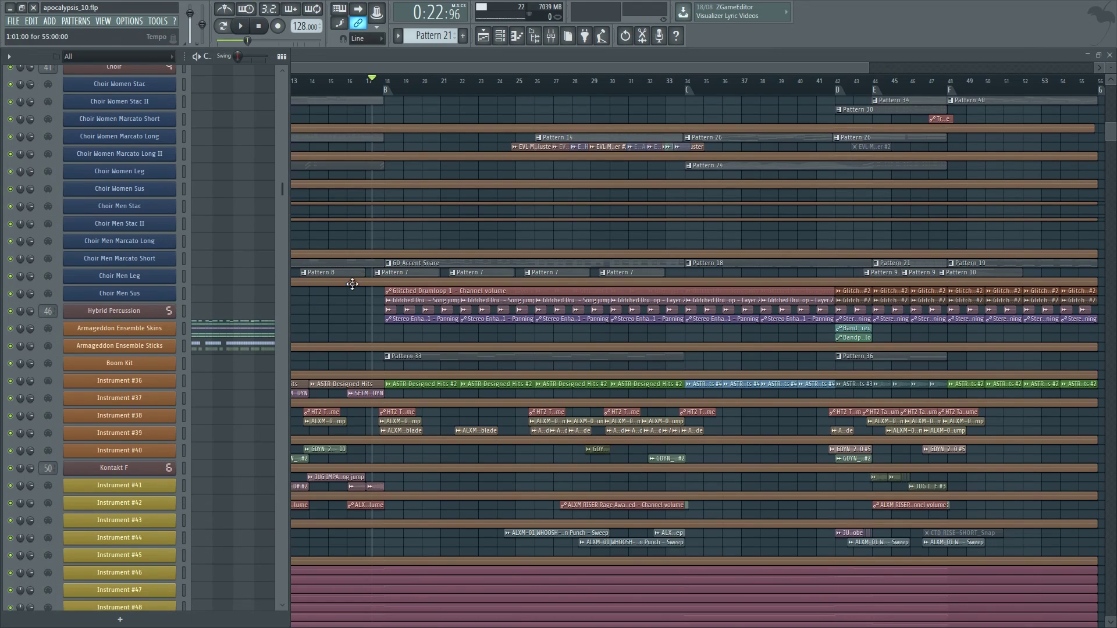
{"action": "key", "text": "F9"}
{"action": "left_click", "coordinate": [297, 343]}
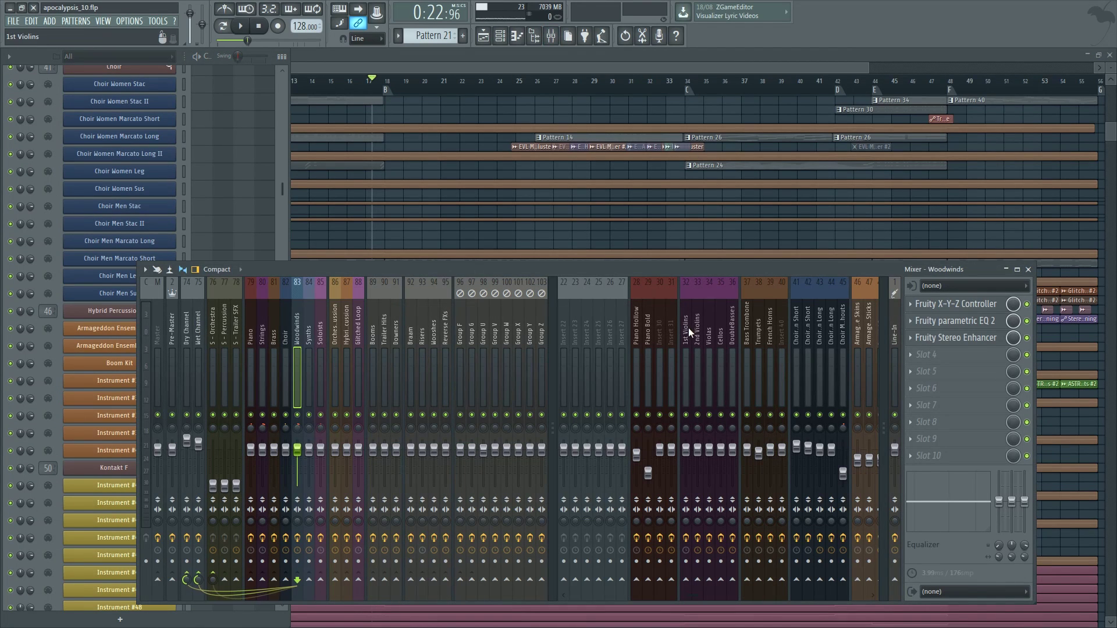
{"action": "key", "text": "F5"}
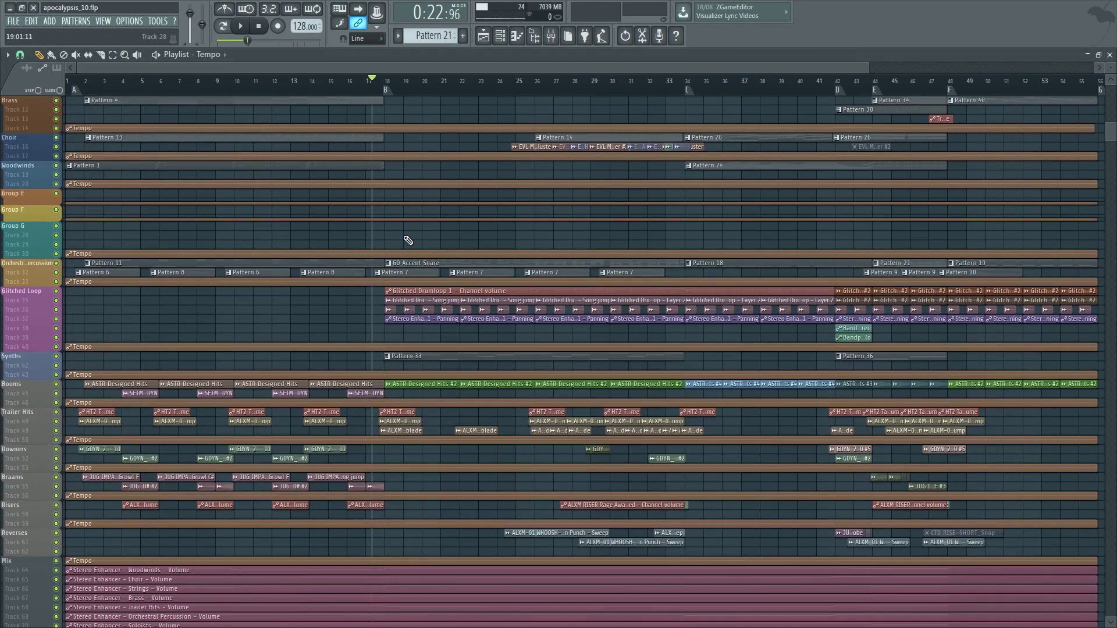
Step: Examine the pattern and audio clip contents in the playlist groups from Piano through Glitched Loop
{"action": "scroll", "coordinate": [408, 240], "scroll_direction": "up", "scroll_amount": 4}
{"action": "scroll", "coordinate": [365, 302], "scroll_direction": "up", "scroll_amount": 2}
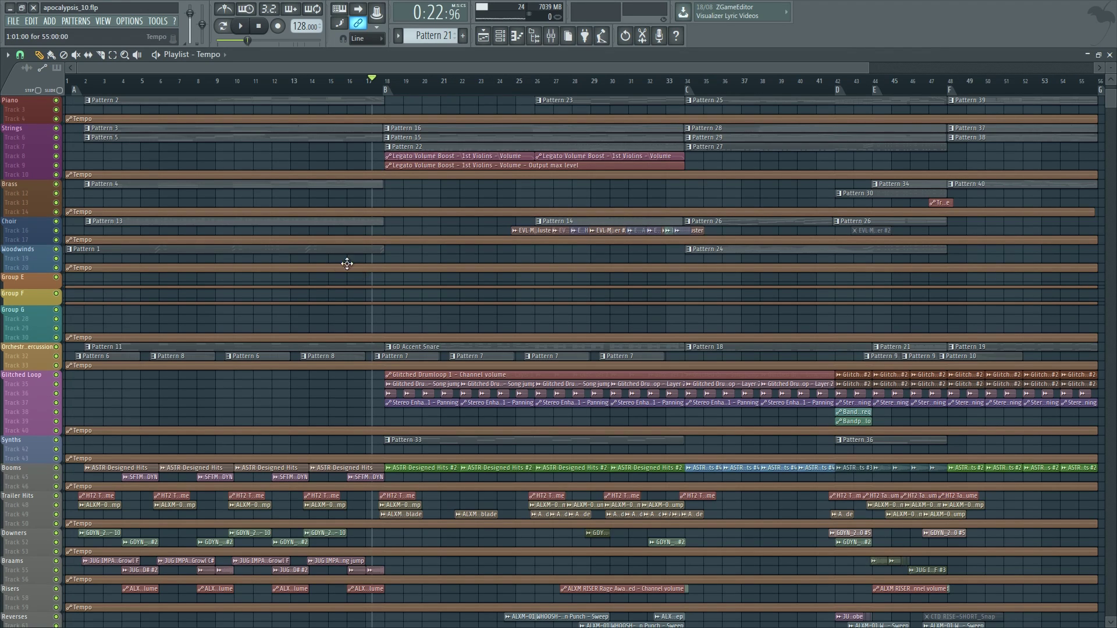
{"action": "scroll", "coordinate": [343, 265], "scroll_direction": "up", "scroll_amount": 1}
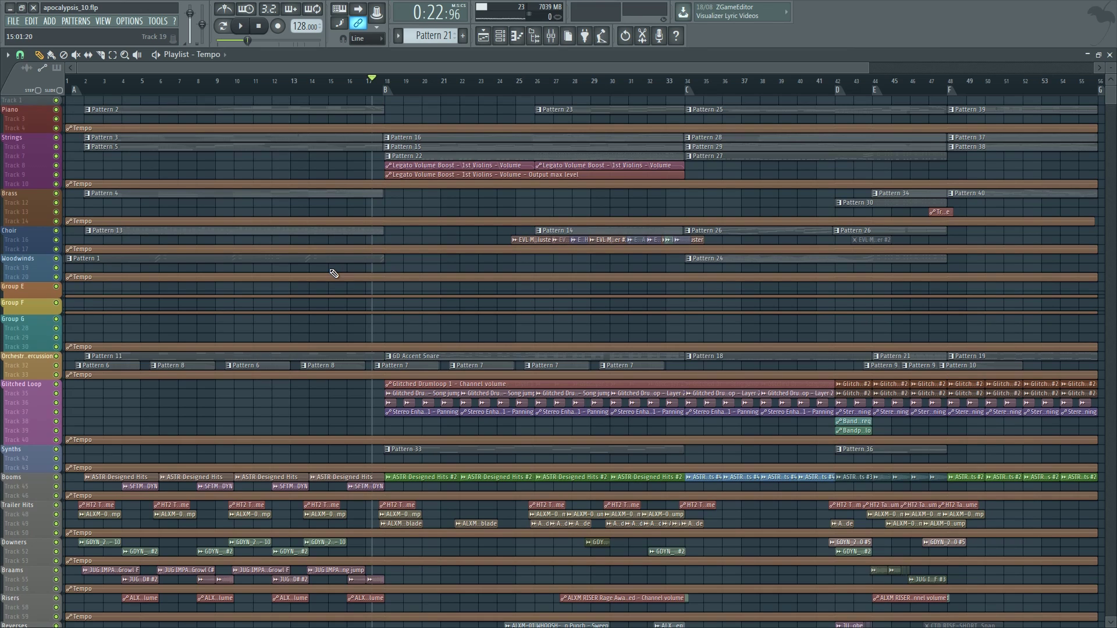
{"action": "scroll", "coordinate": [331, 271], "scroll_direction": "down", "scroll_amount": 1}
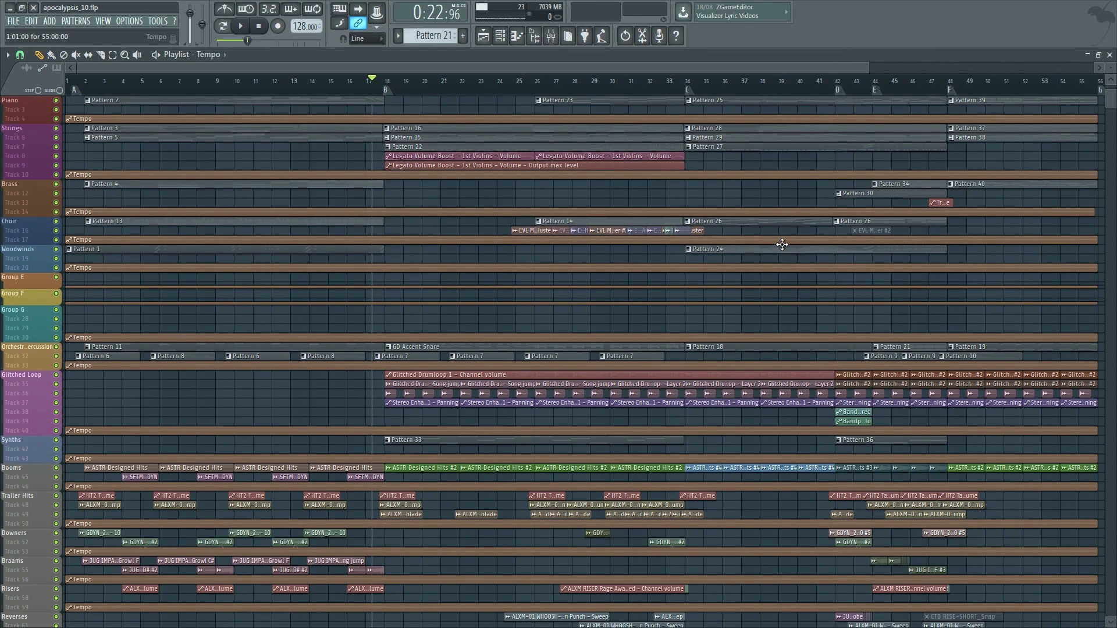
{"action": "left_click_drag", "start_coordinate": [1111, 68], "coordinate": [1110, 78]}
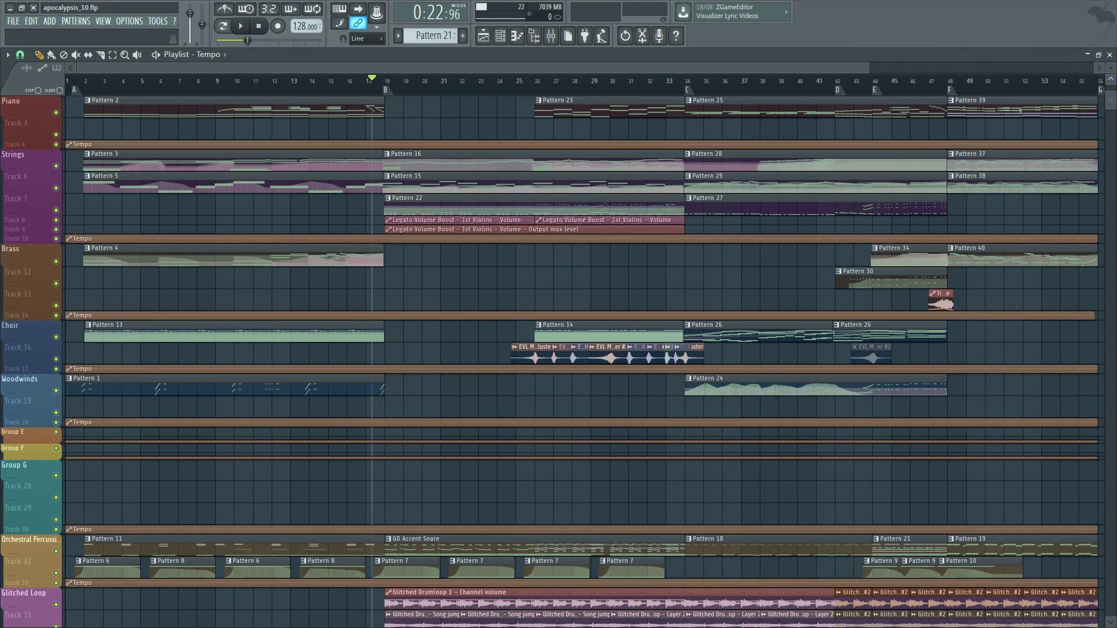
{"action": "scroll", "coordinate": [489, 316], "scroll_direction": "down", "scroll_amount": 5}
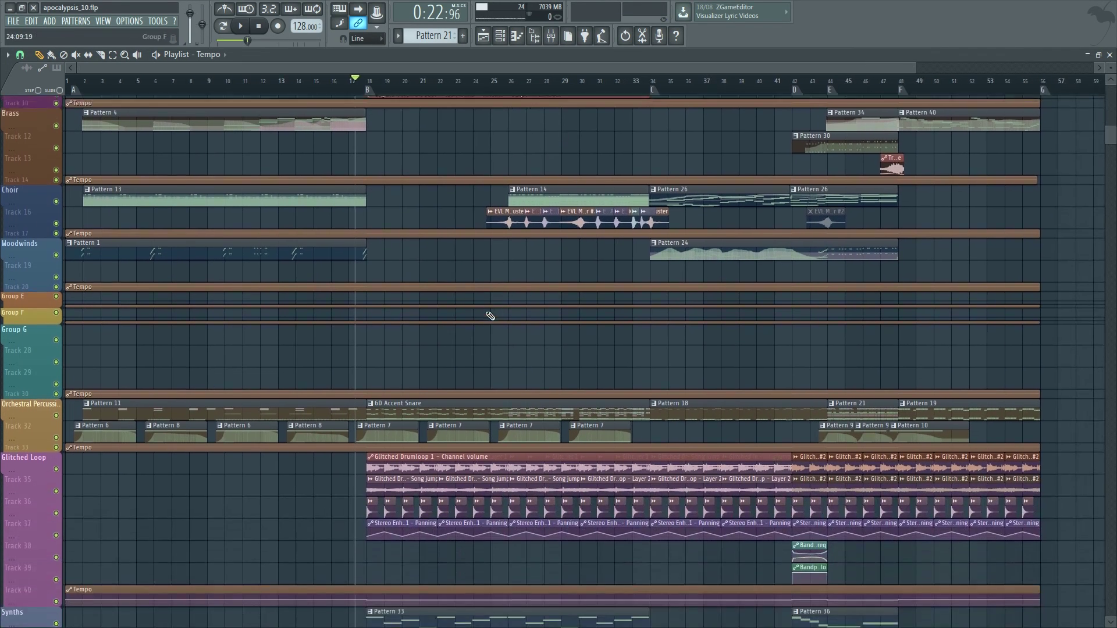
{"action": "scroll", "coordinate": [448, 252], "scroll_direction": "down", "scroll_amount": 3}
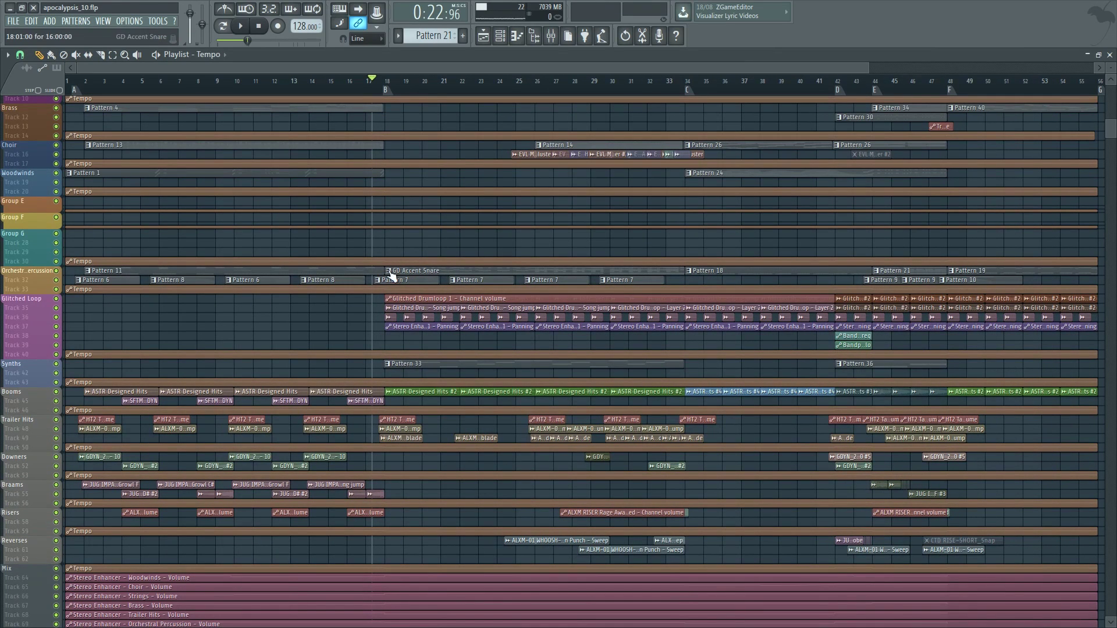
Step: Survey the full playlist arrangement, from the Piano and Strings groups through the trailer effects groups to the Mix automation tracks
{"action": "scroll", "coordinate": [427, 361], "scroll_direction": "up", "scroll_amount": 1}
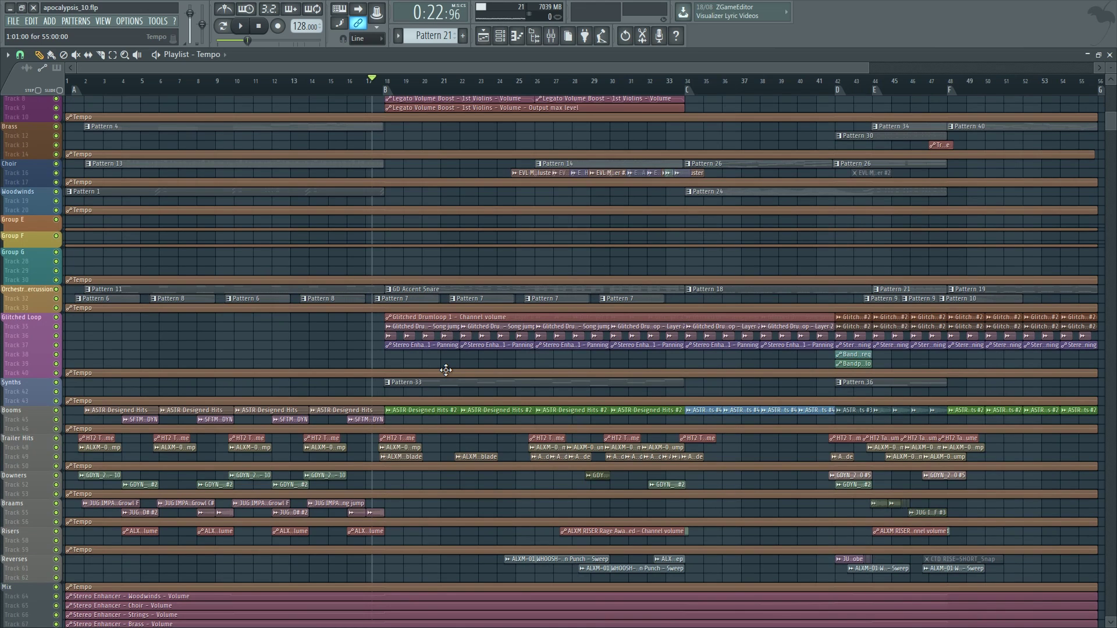
{"action": "scroll", "coordinate": [472, 368], "scroll_direction": "up", "scroll_amount": 3}
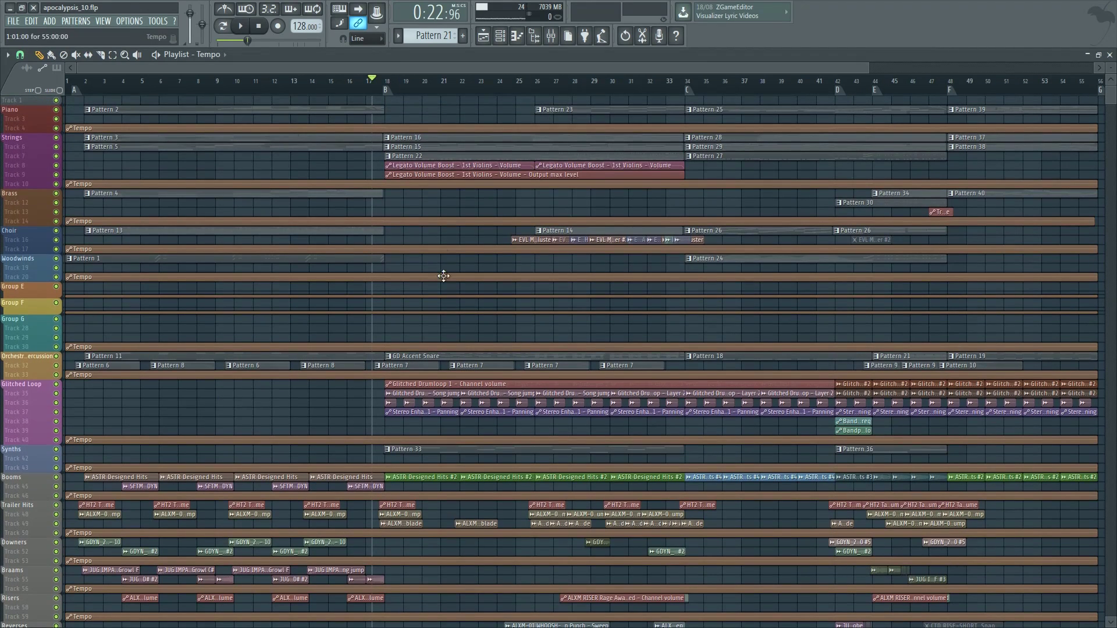
{"action": "scroll", "coordinate": [496, 327], "scroll_direction": "down", "scroll_amount": 4}
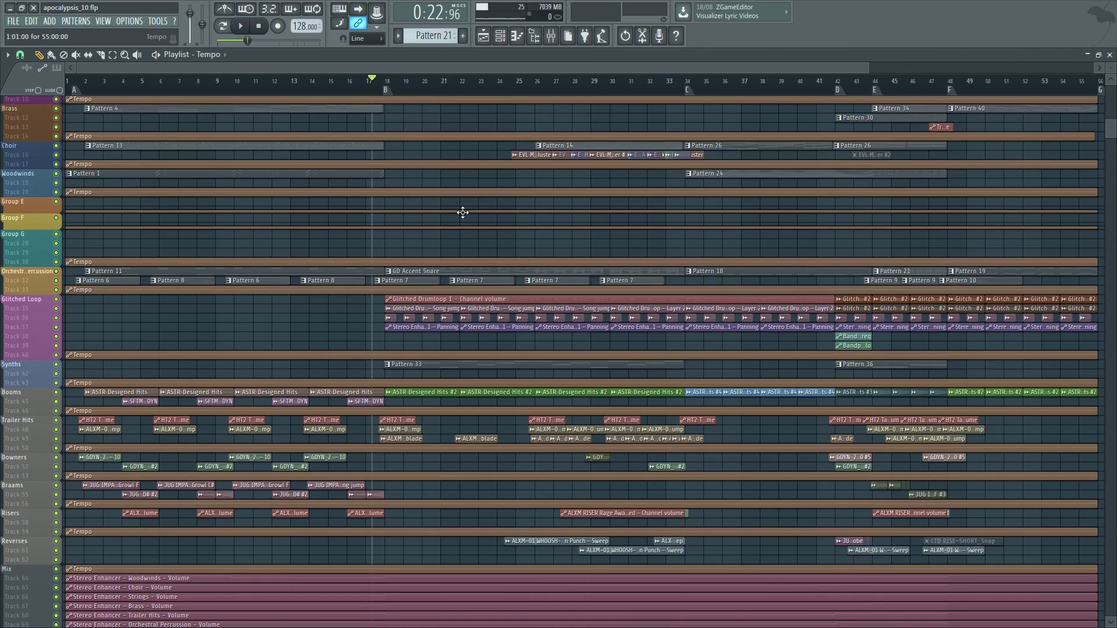
{"action": "scroll", "coordinate": [462, 213], "scroll_direction": "up", "scroll_amount": 3}
{"action": "scroll", "coordinate": [171, 309], "scroll_direction": "down", "scroll_amount": 4}
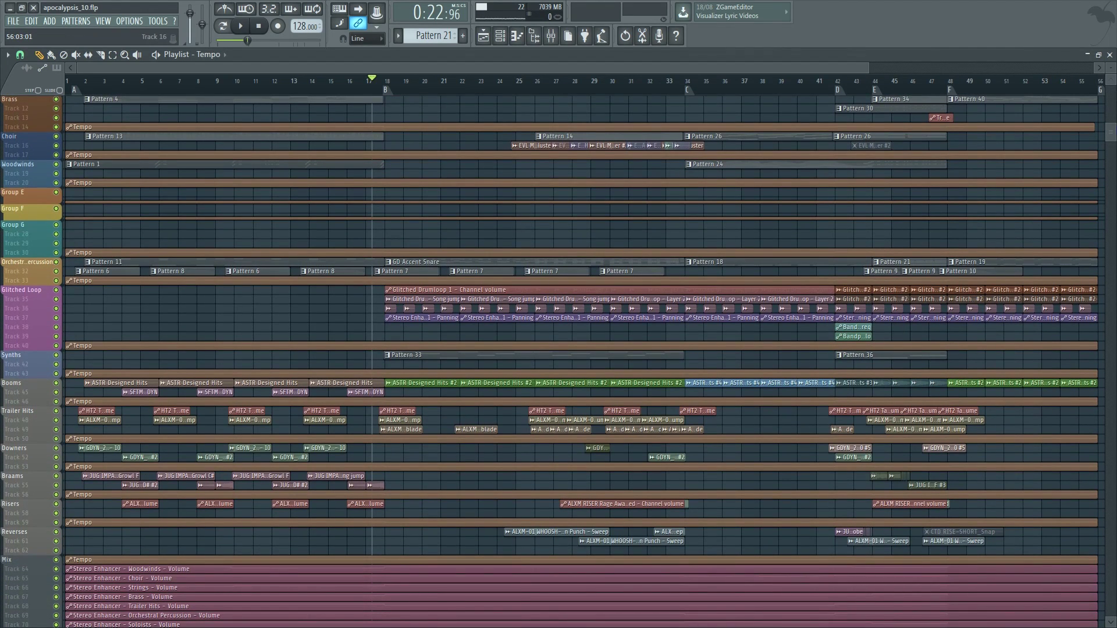
{"action": "scroll", "coordinate": [558, 360], "scroll_direction": "up", "scroll_amount": 5}
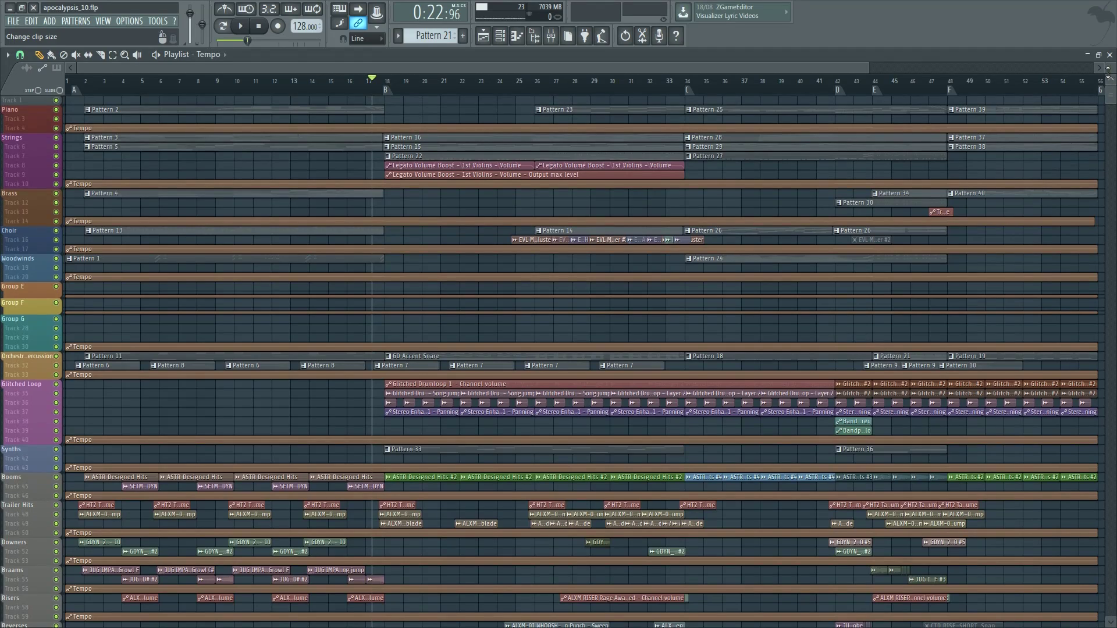
{"action": "scroll", "coordinate": [460, 228], "scroll_direction": "down", "scroll_amount": 5}
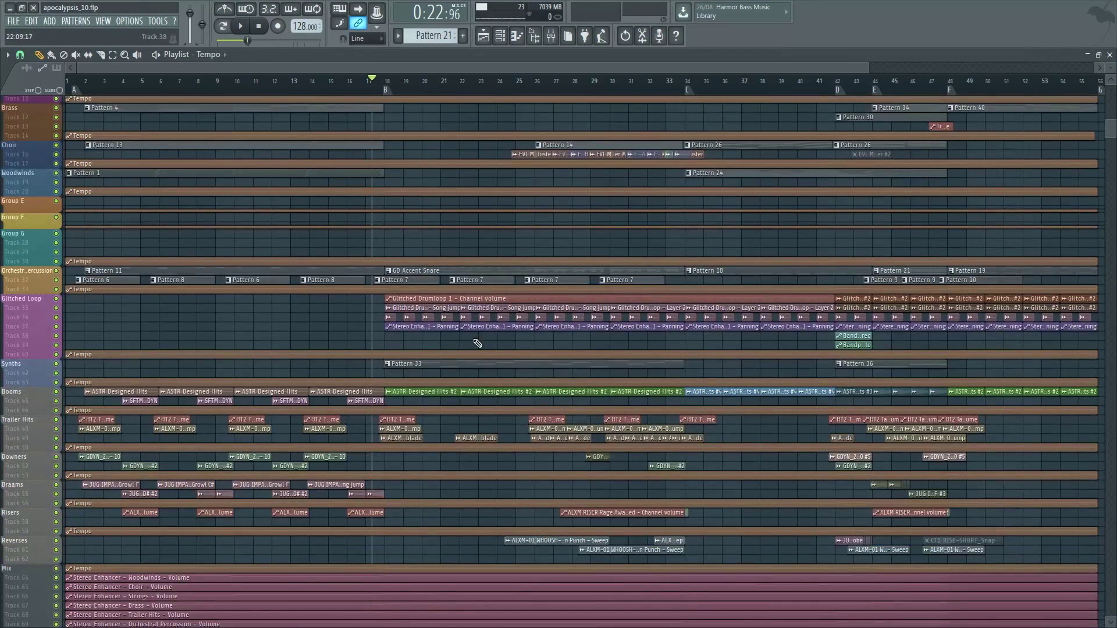
{"action": "scroll", "coordinate": [477, 343], "scroll_direction": "down", "scroll_amount": 15}
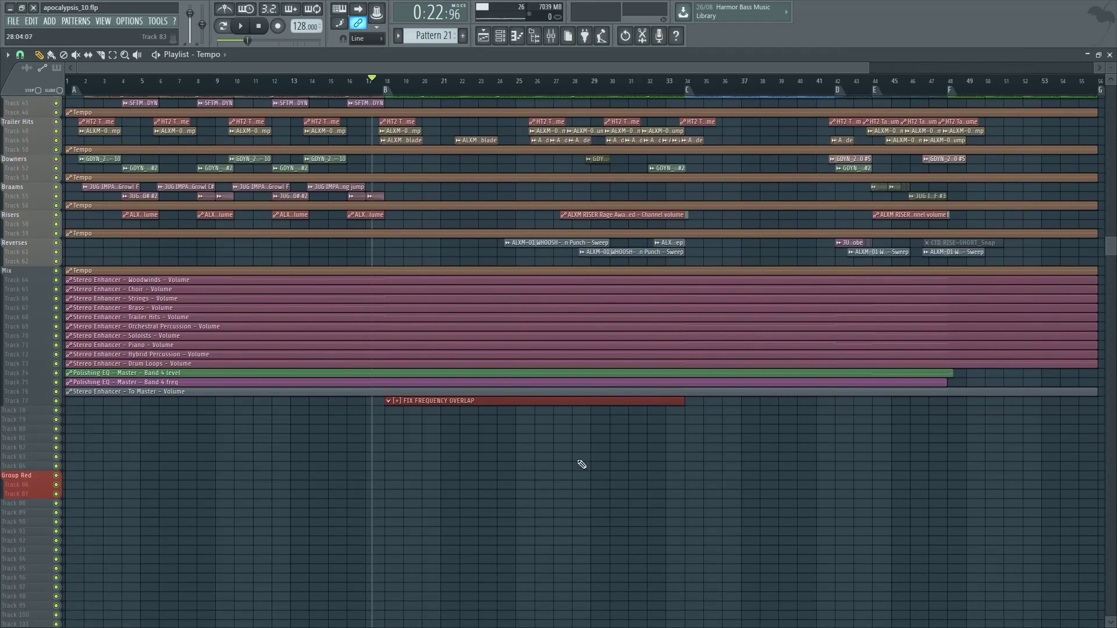
{"action": "scroll", "coordinate": [582, 464], "scroll_direction": "up", "scroll_amount": 20}
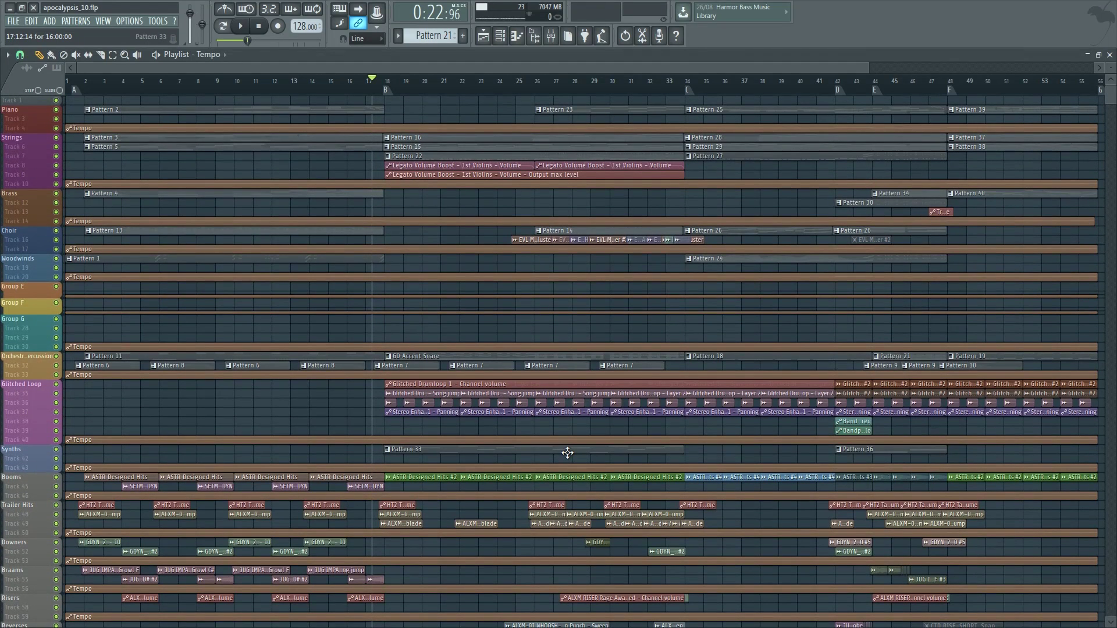
{"action": "scroll", "coordinate": [568, 453], "scroll_direction": "down", "scroll_amount": 8}
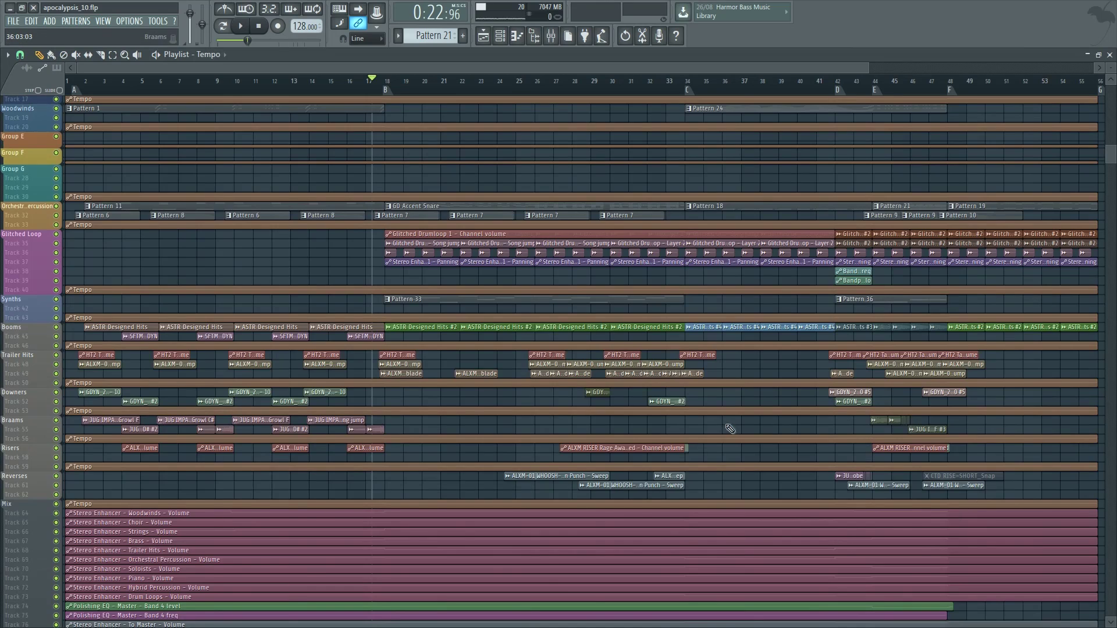
{"action": "scroll", "coordinate": [727, 427], "scroll_direction": "up", "scroll_amount": 3}
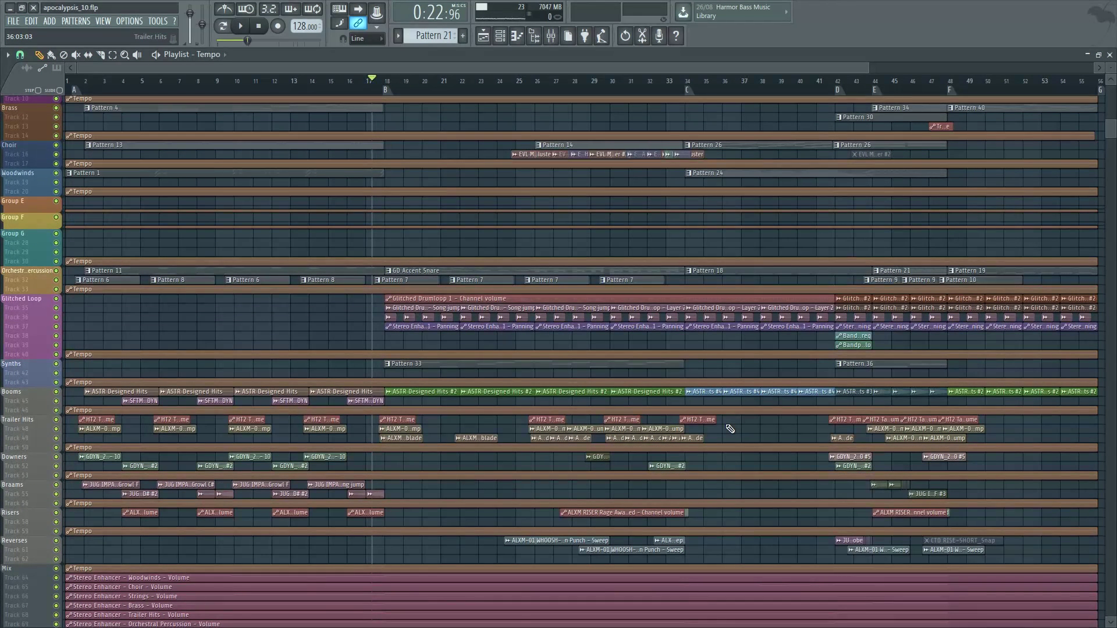